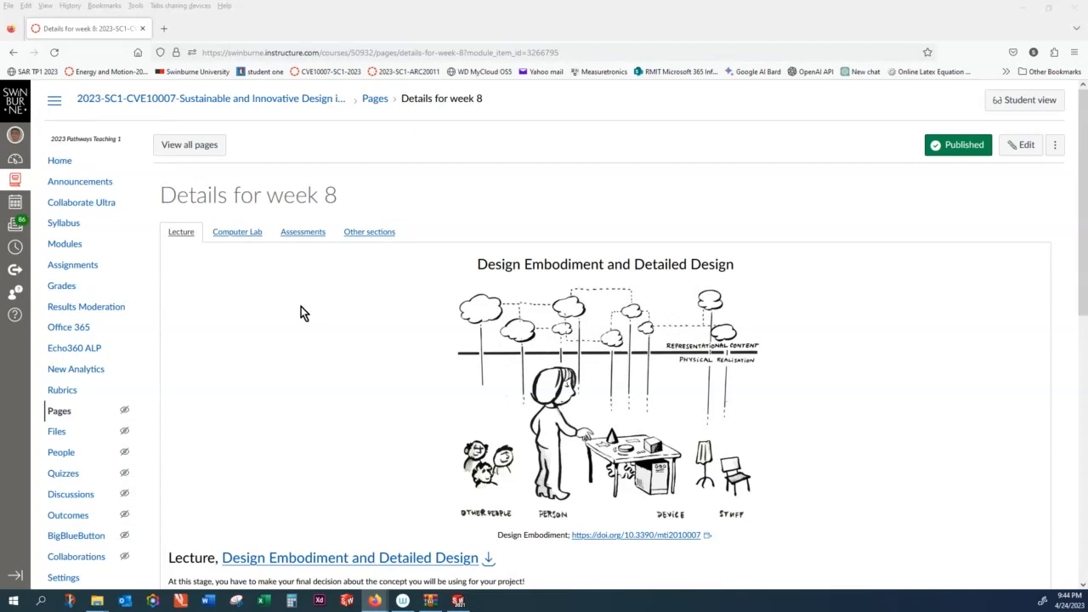
# Look over the week 8 lecture content and open the Computer Lab section of the page
pyautogui.scroll(-1, 301, 308)
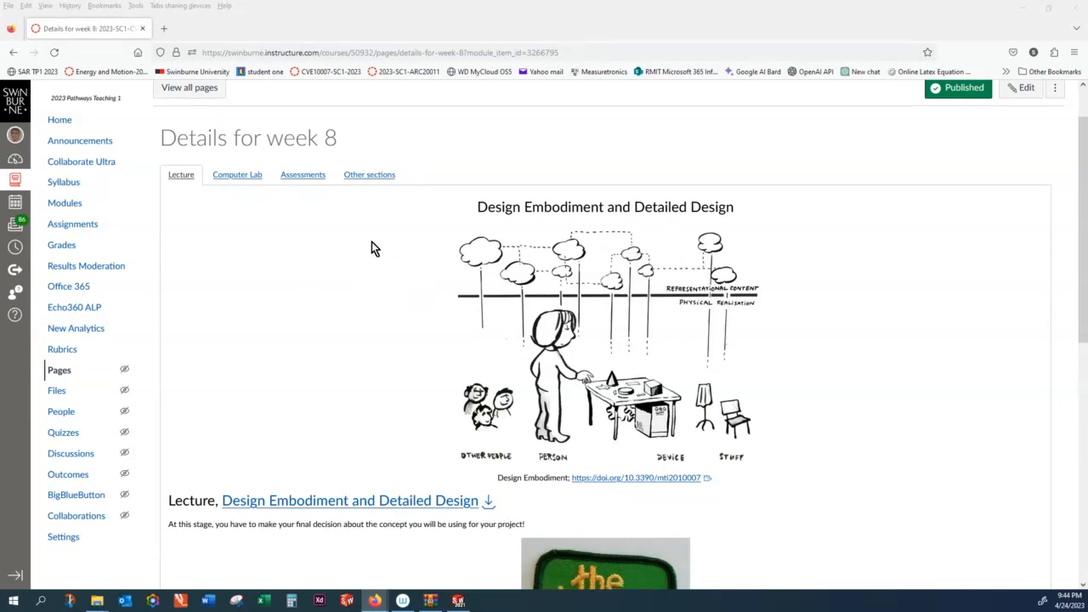
pyautogui.scroll(-2, 362, 312)
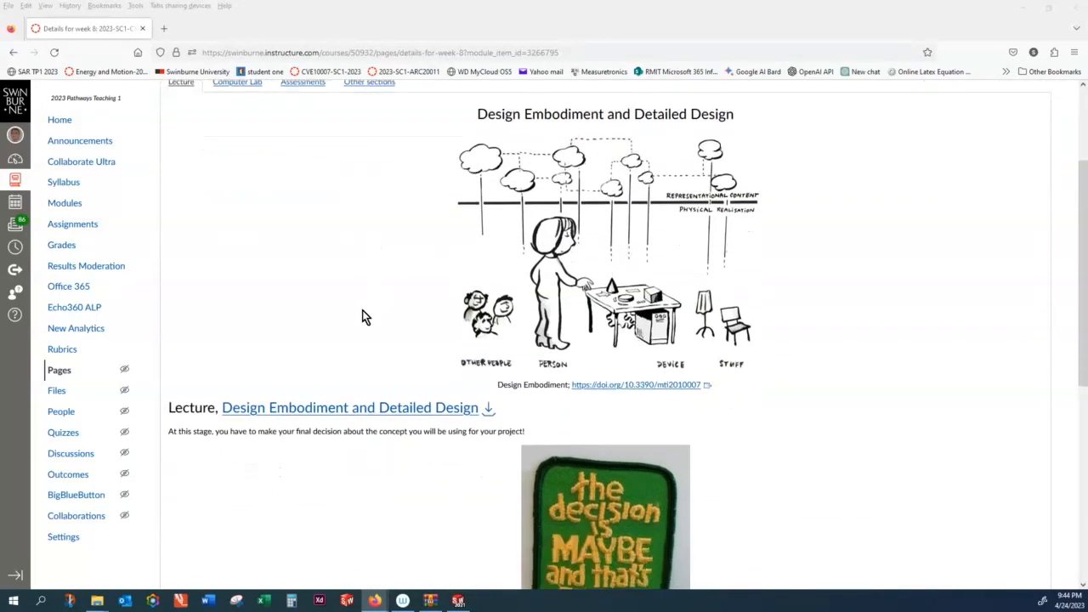
pyautogui.scroll(3, 362, 311)
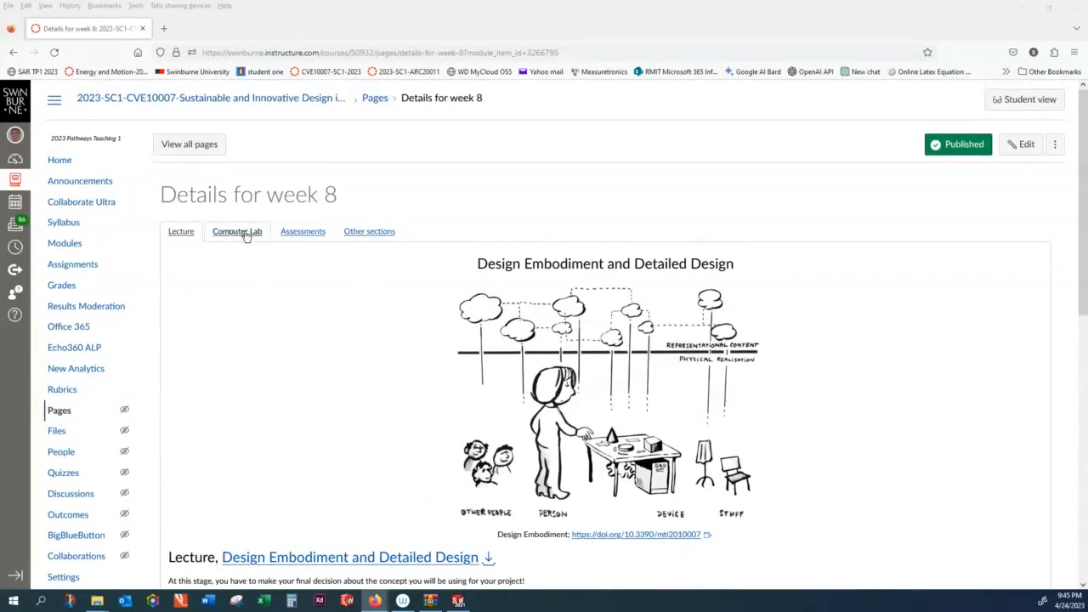
pyautogui.click(245, 233)
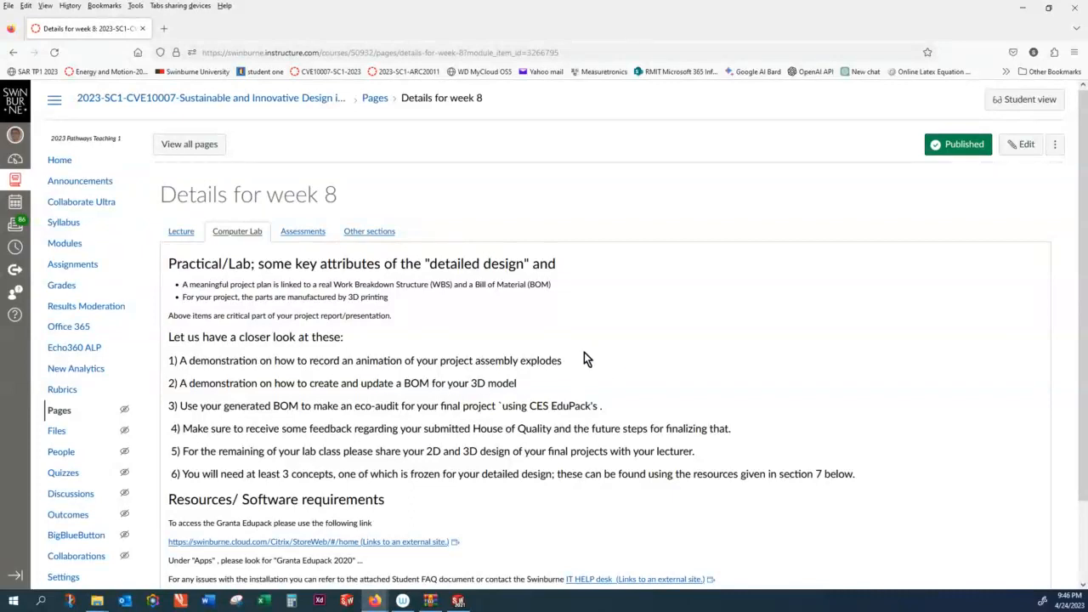
# Examine the week 8 Assessments section, including the portfolio submission steps, important notes and PDF export videos
pyautogui.click(316, 233)
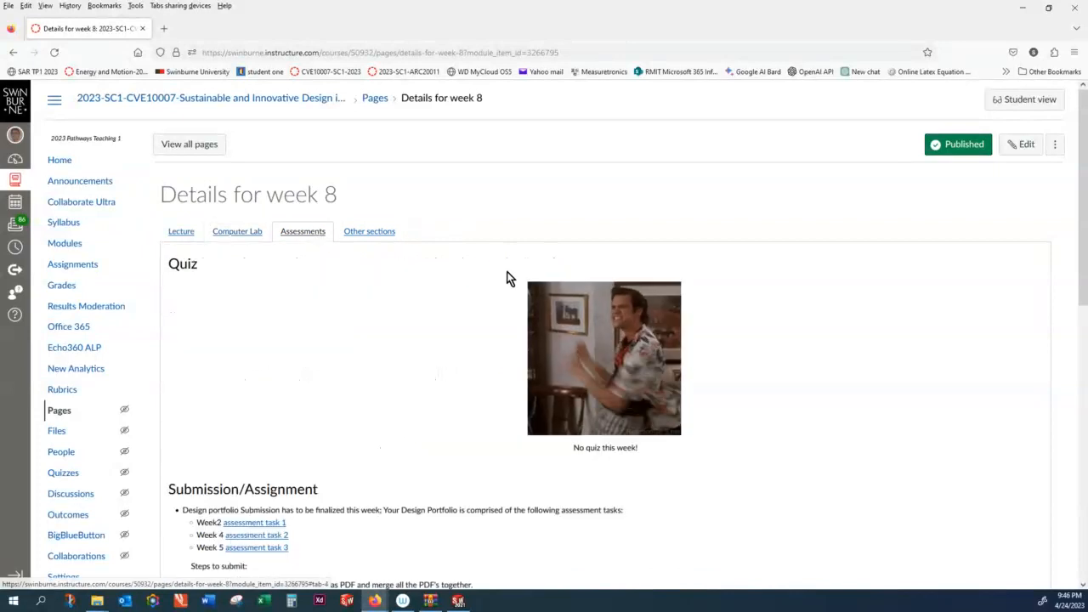
pyautogui.scroll(-3, 777, 338)
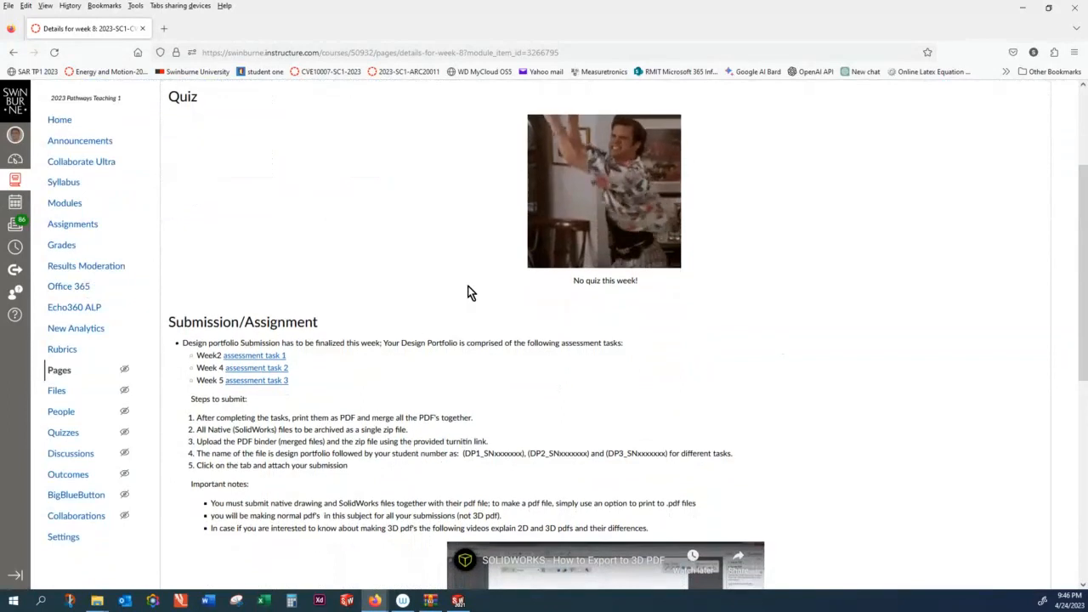
pyautogui.scroll(-2, 464, 289)
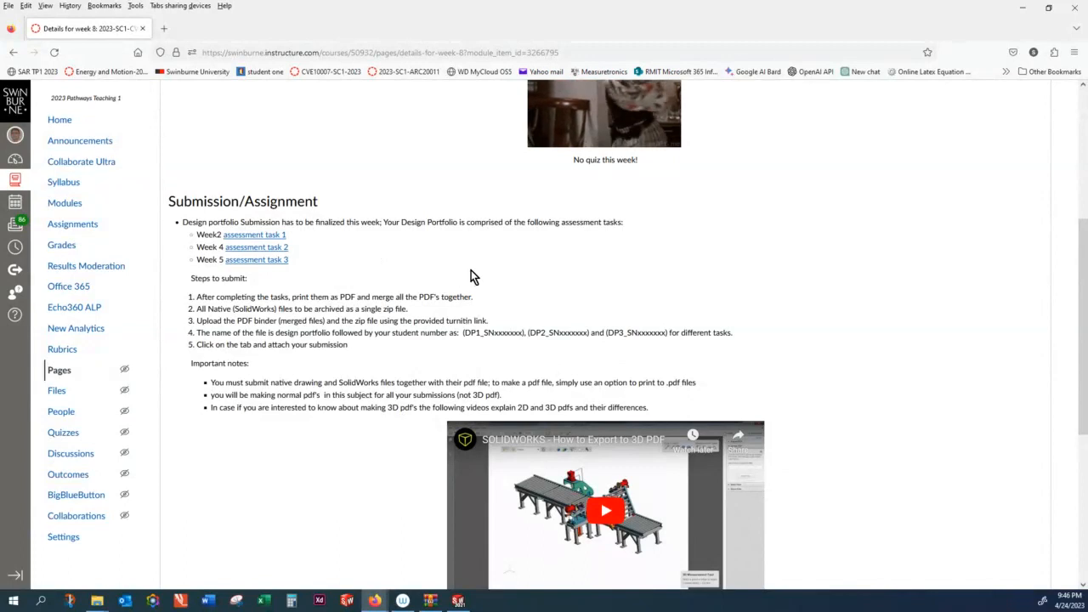
pyautogui.scroll(-1, 471, 277)
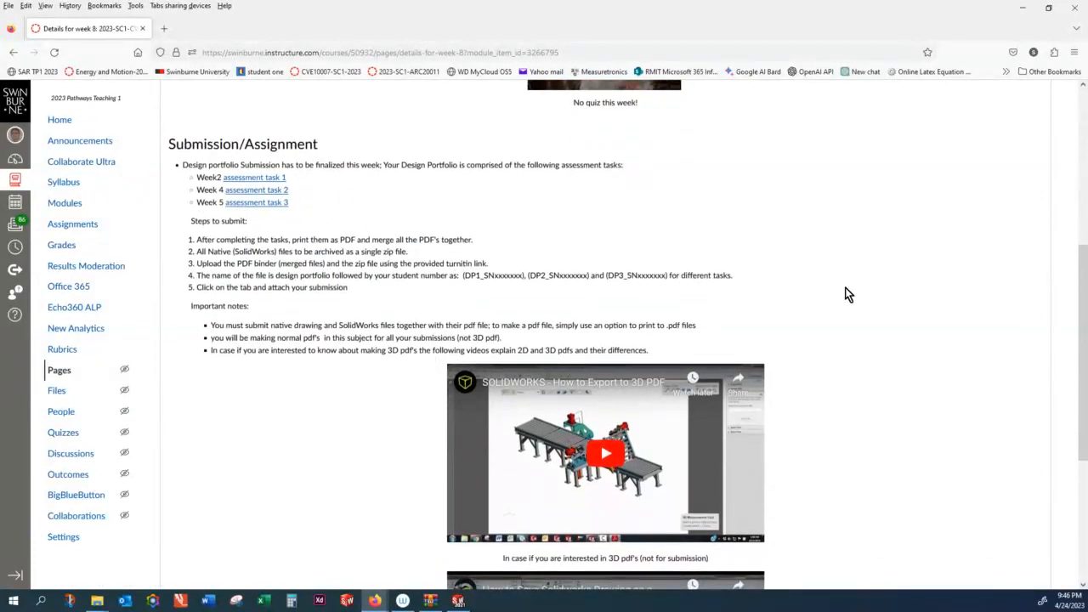
pyautogui.scroll(-2, 853, 296)
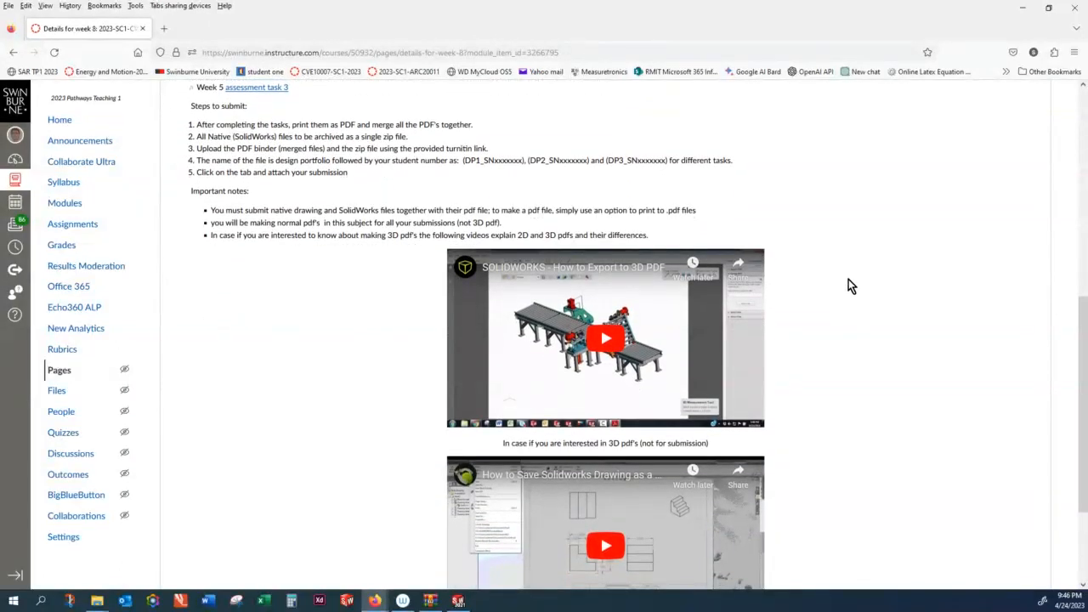
pyautogui.scroll(-2, 848, 285)
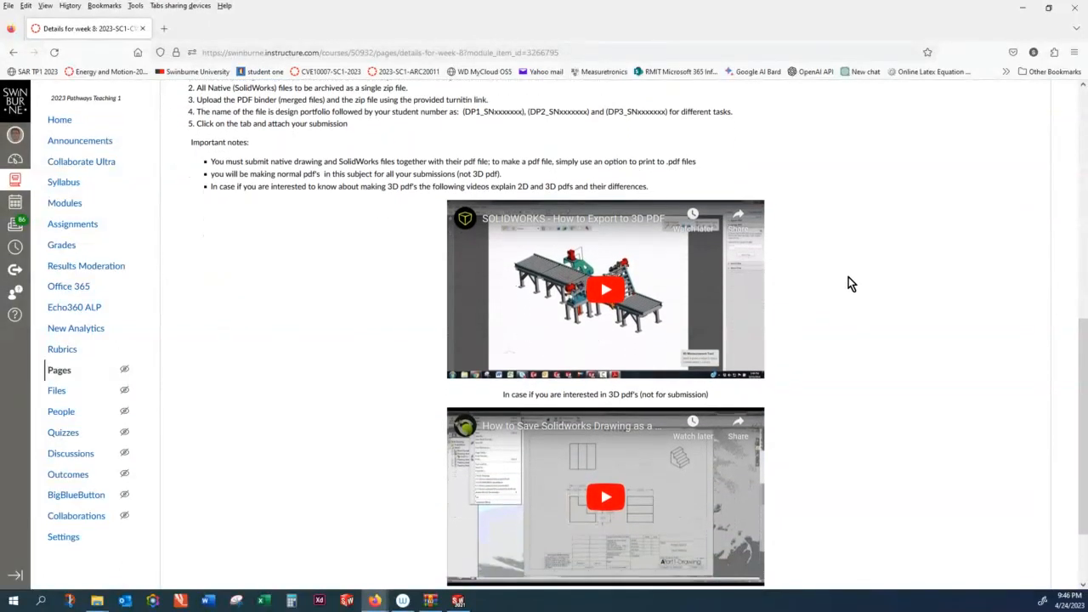
pyautogui.scroll(6, 838, 262)
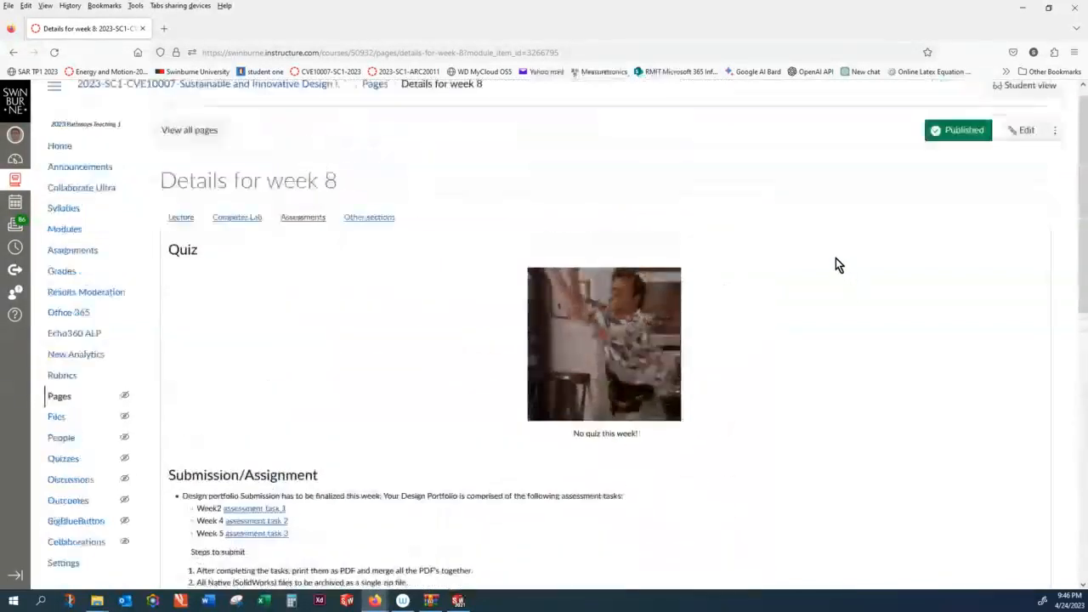
pyautogui.scroll(-4, 841, 275)
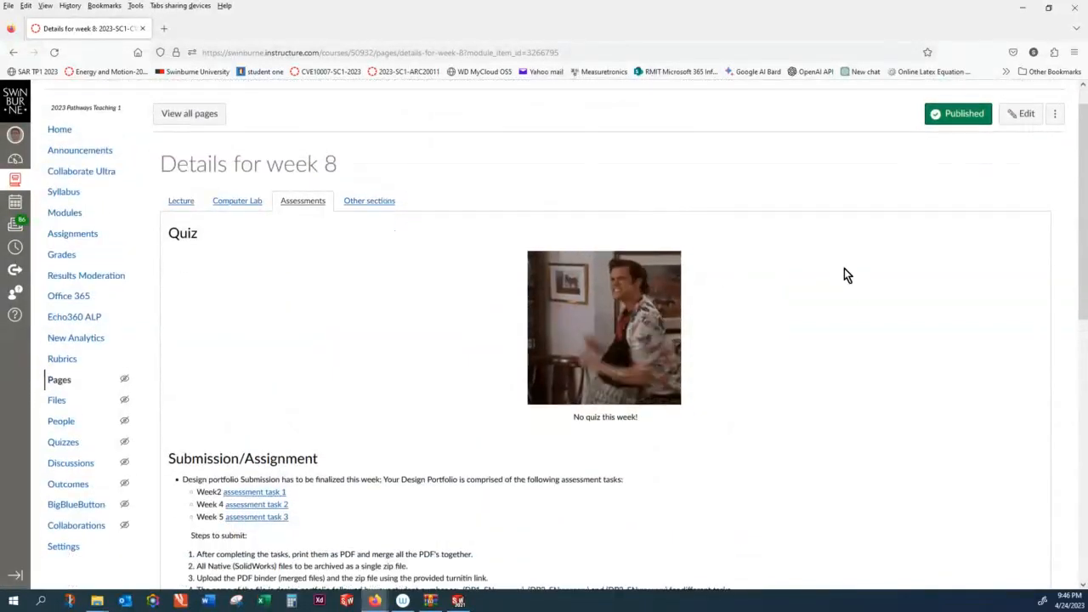
pyautogui.scroll(-3, 841, 271)
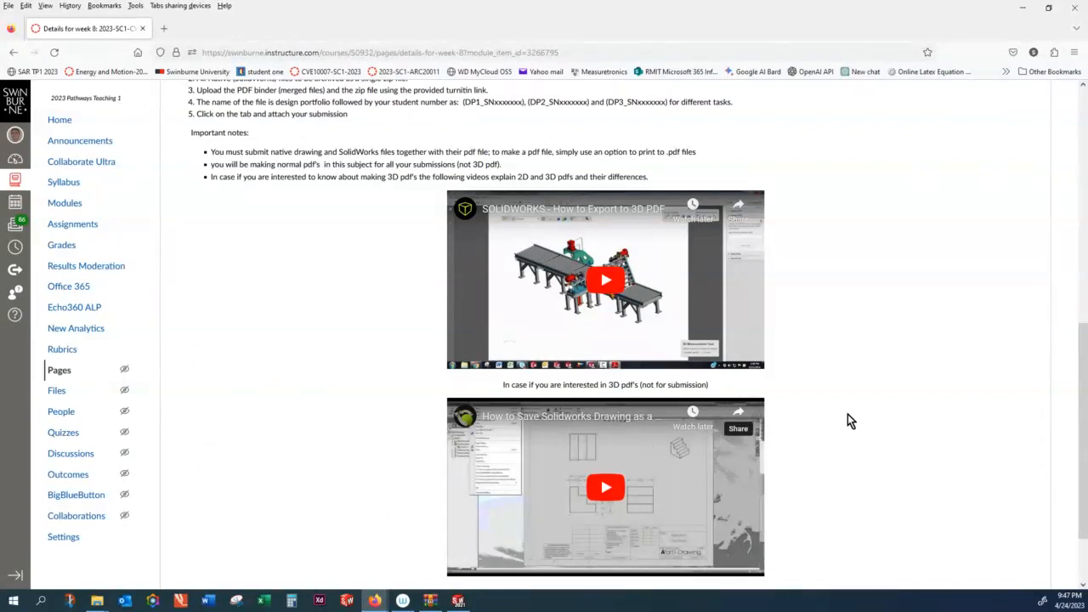
pyautogui.scroll(-2, 847, 419)
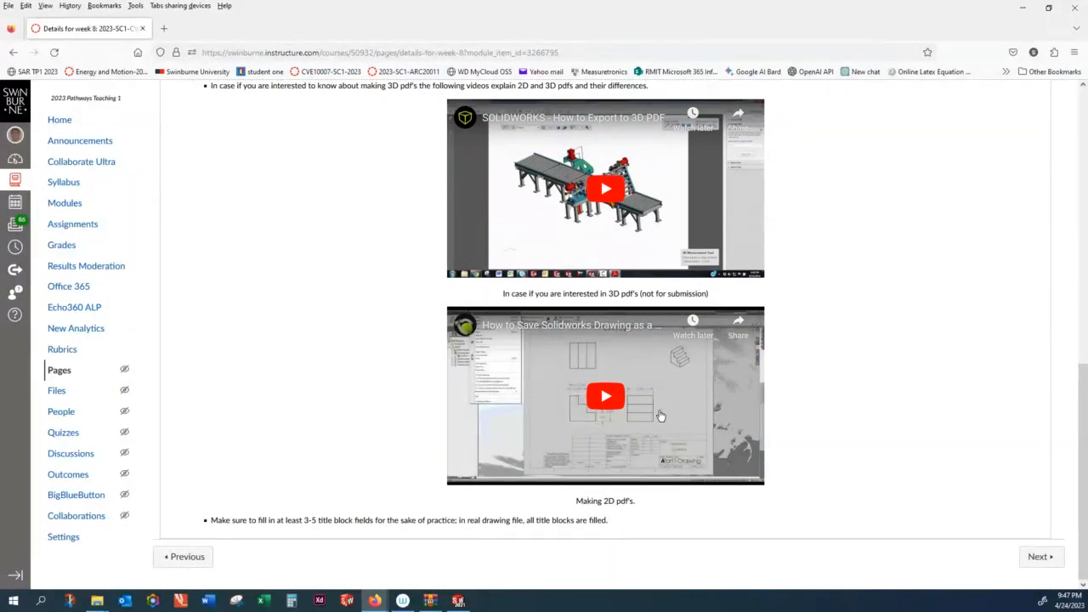
pyautogui.scroll(5, 796, 374)
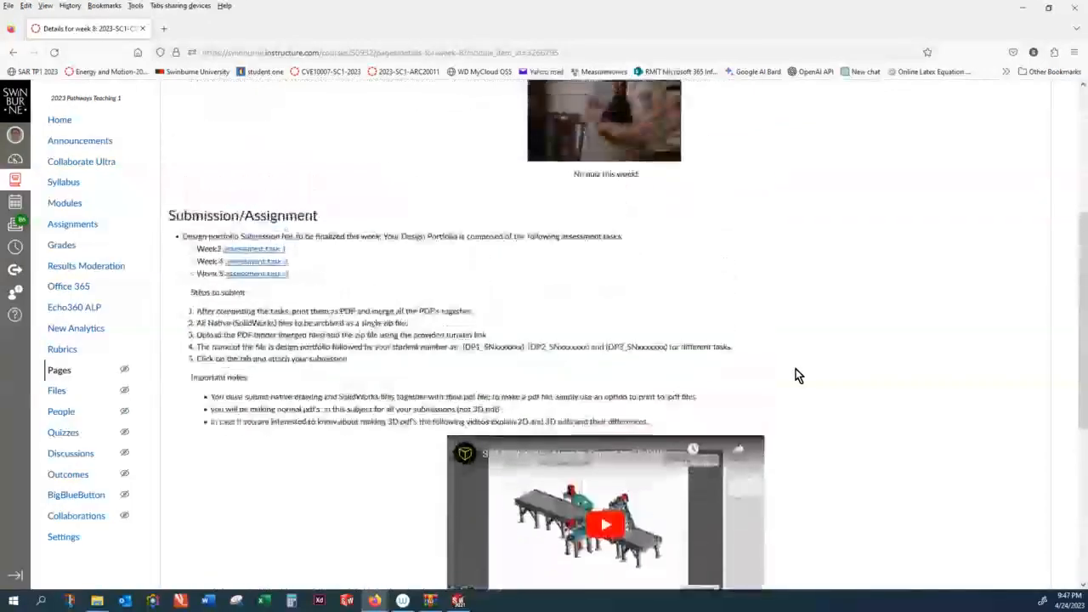
pyautogui.scroll(3, 795, 375)
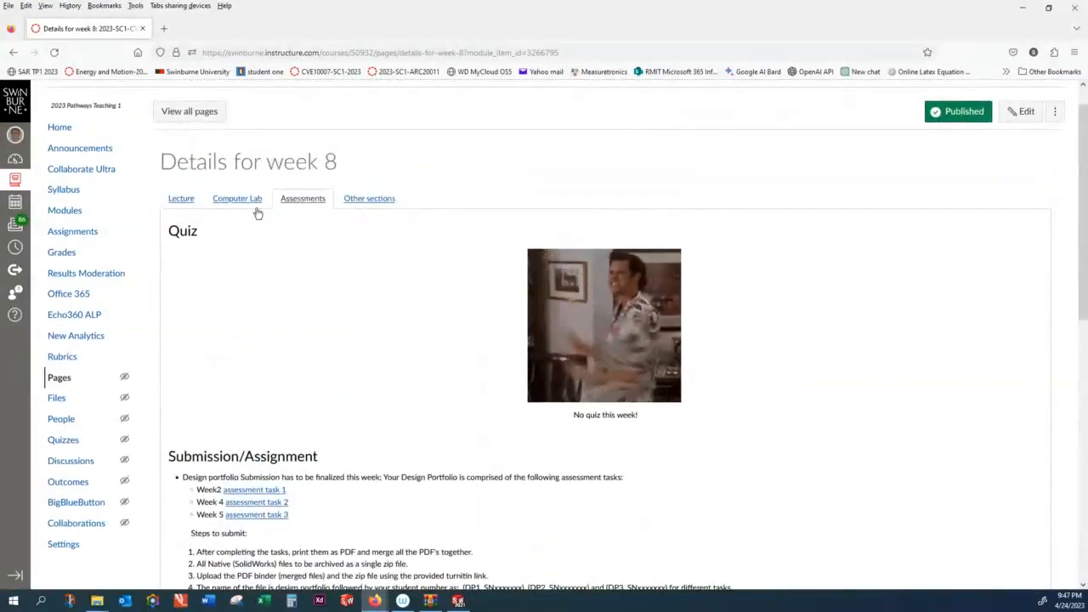
# Return to the Computer Lab task list and switch to the assembly open in SOLIDWORKS
pyautogui.click(242, 201)
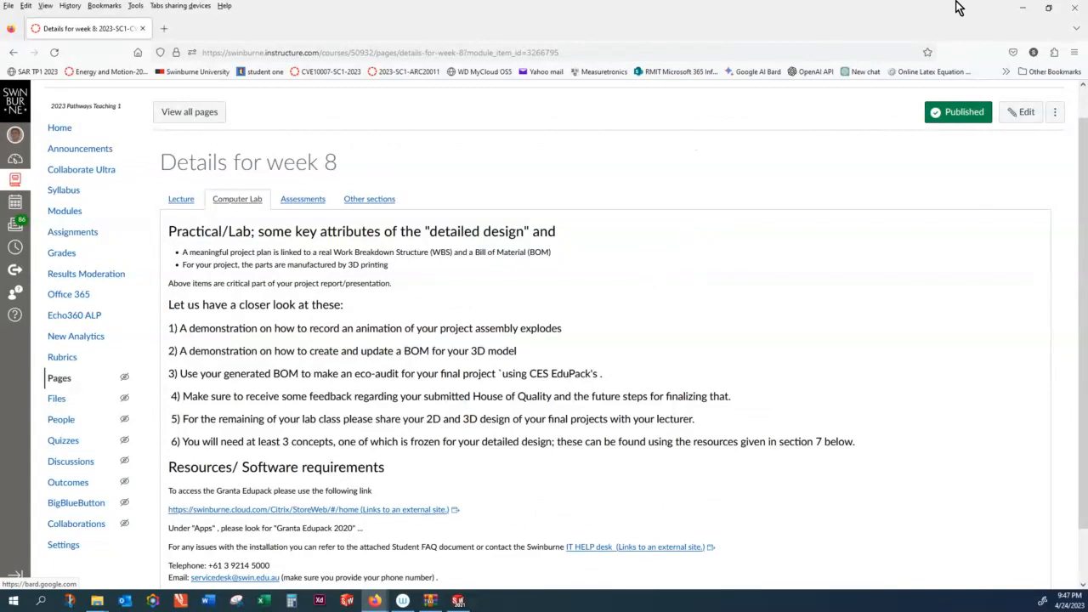
pyautogui.click(1027, 7)
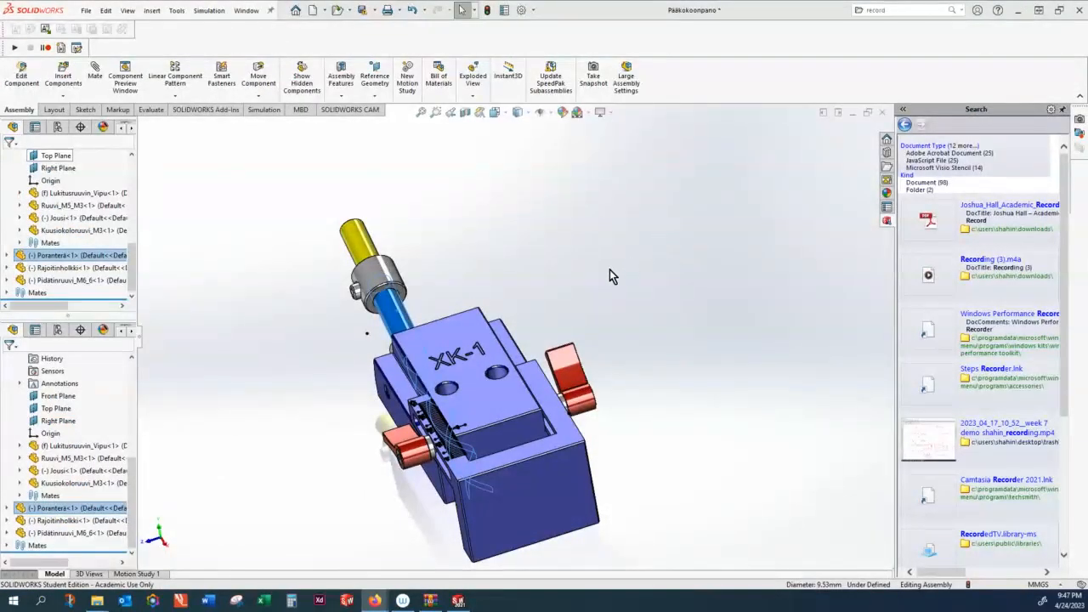
# Examine the XK-1 pocket hole jig assembly from several angles, including its drill bit, stop collar and clamping levers
pyautogui.moveTo(622, 258); pyautogui.dragTo(687, 289, button='middle')
pyautogui.moveTo(702, 253); pyautogui.dragTo(732, 164, button='middle')
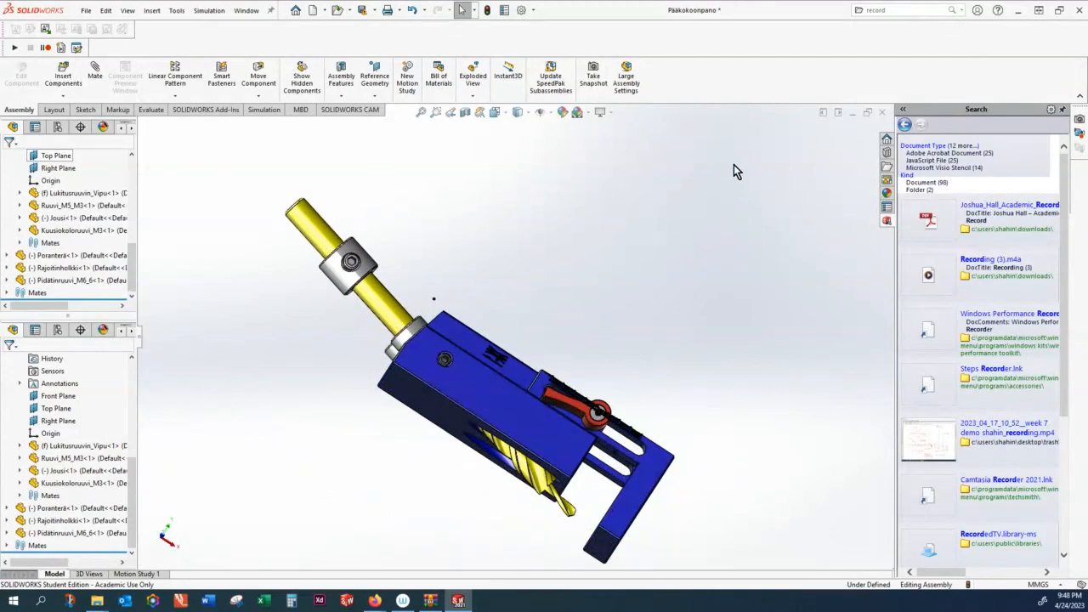
pyautogui.moveTo(631, 322); pyautogui.dragTo(648, 231, button='middle')
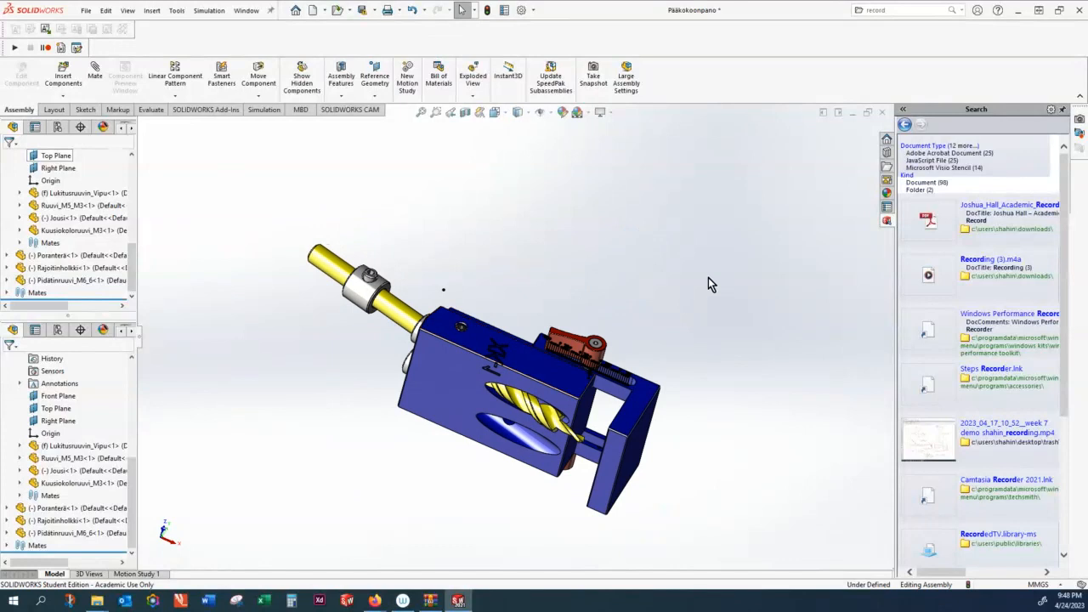
pyautogui.moveTo(705, 284); pyautogui.dragTo(663, 280, button='middle')
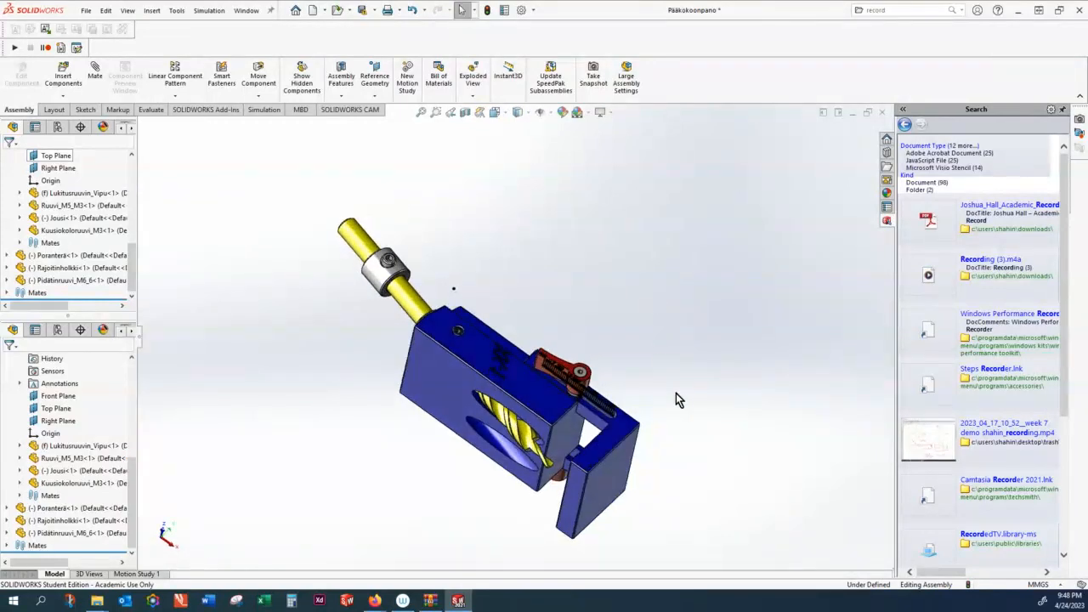
pyautogui.moveTo(676, 396); pyautogui.dragTo(772, 229, button='middle')
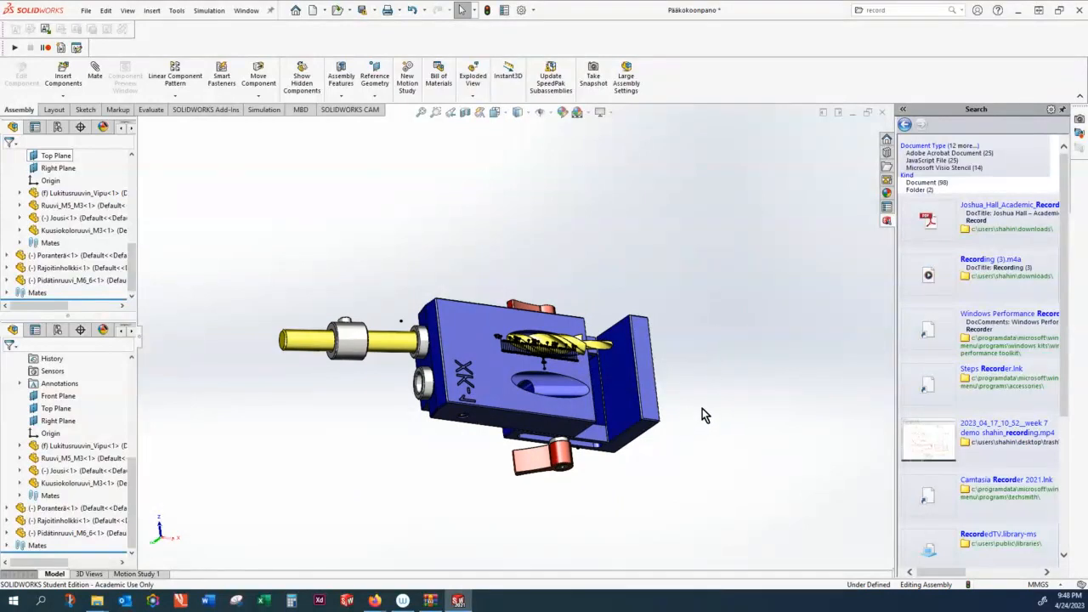
pyautogui.moveTo(702, 415); pyautogui.dragTo(697, 540, button='middle')
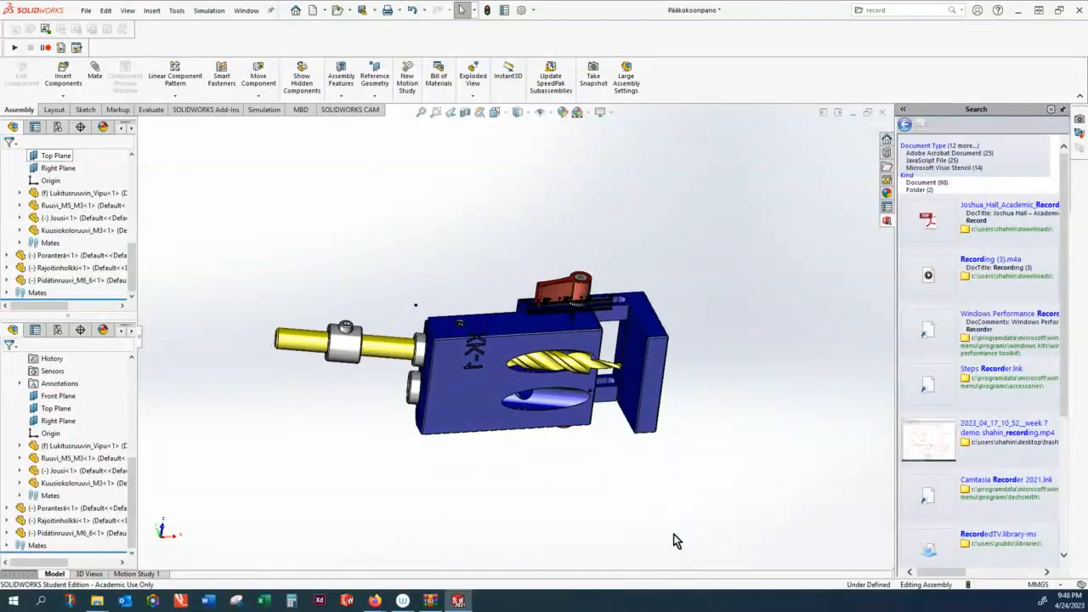
pyautogui.moveTo(478, 440); pyautogui.dragTo(474, 521, button='middle')
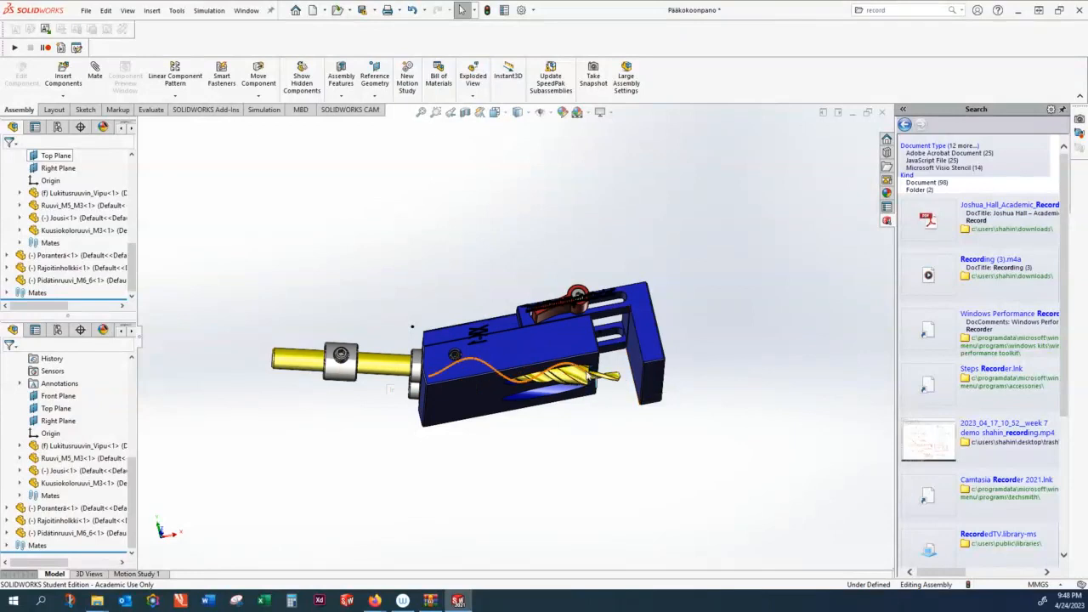
pyautogui.moveTo(716, 336); pyautogui.dragTo(667, 412, button='middle')
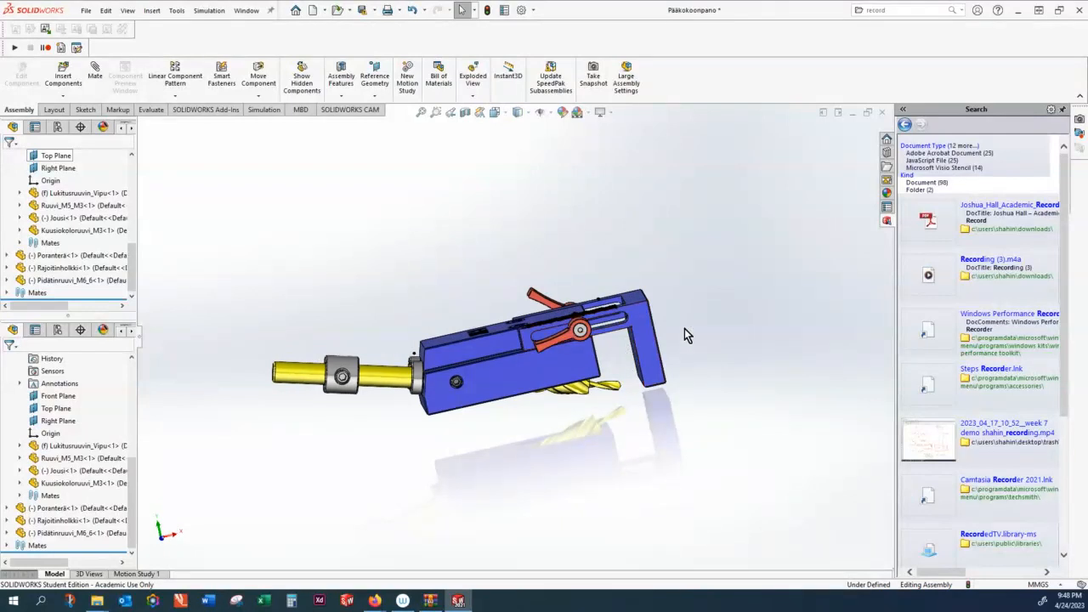
pyautogui.moveTo(689, 319); pyautogui.dragTo(690, 363, button='middle')
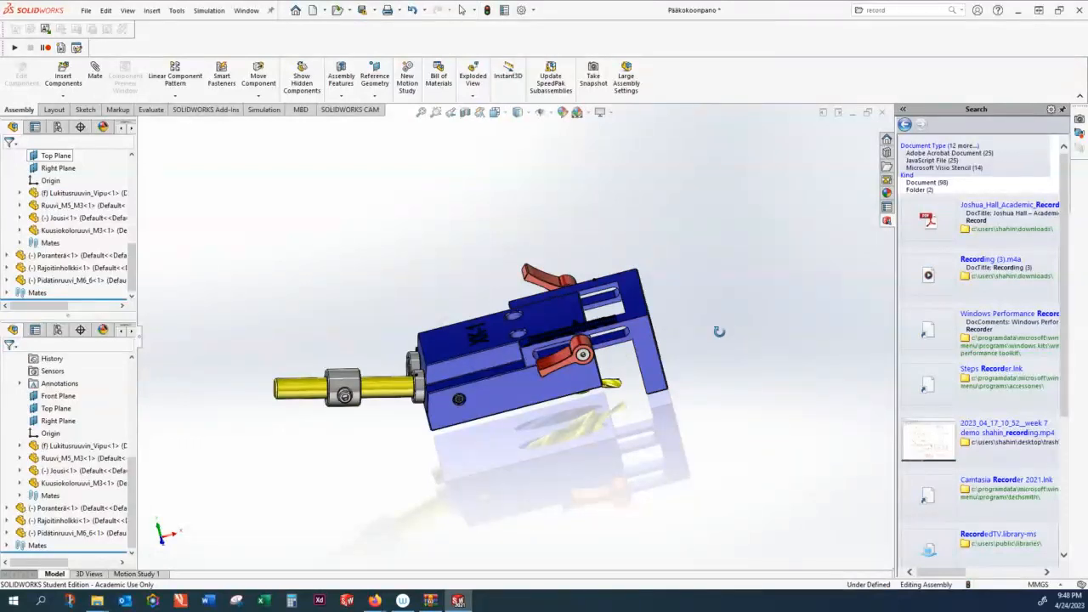
pyautogui.moveTo(719, 332); pyautogui.dragTo(709, 263, button='middle')
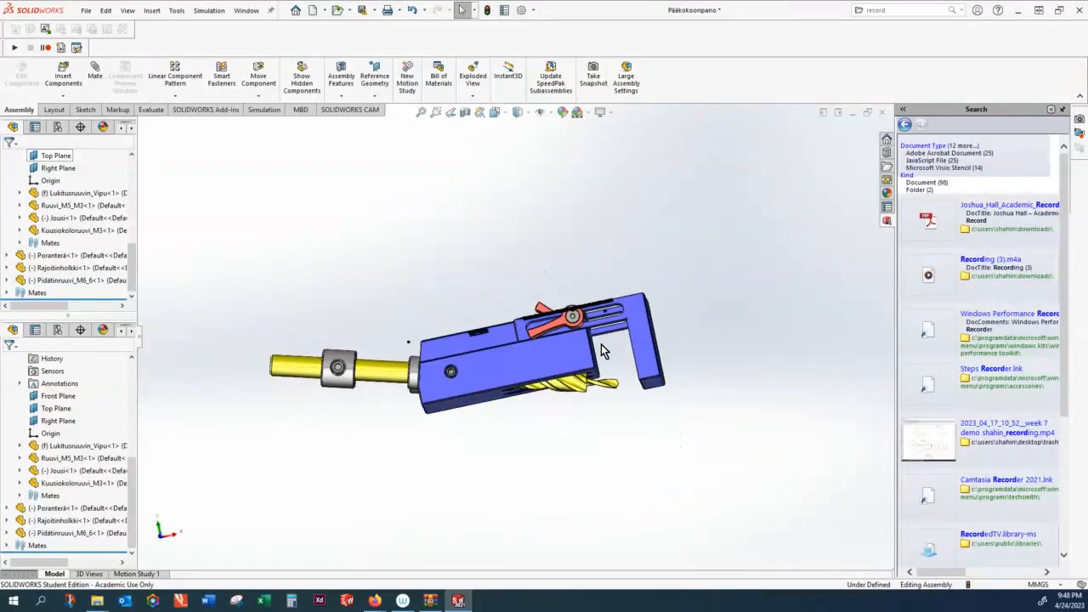
pyautogui.moveTo(708, 304); pyautogui.dragTo(720, 318, button='middle')
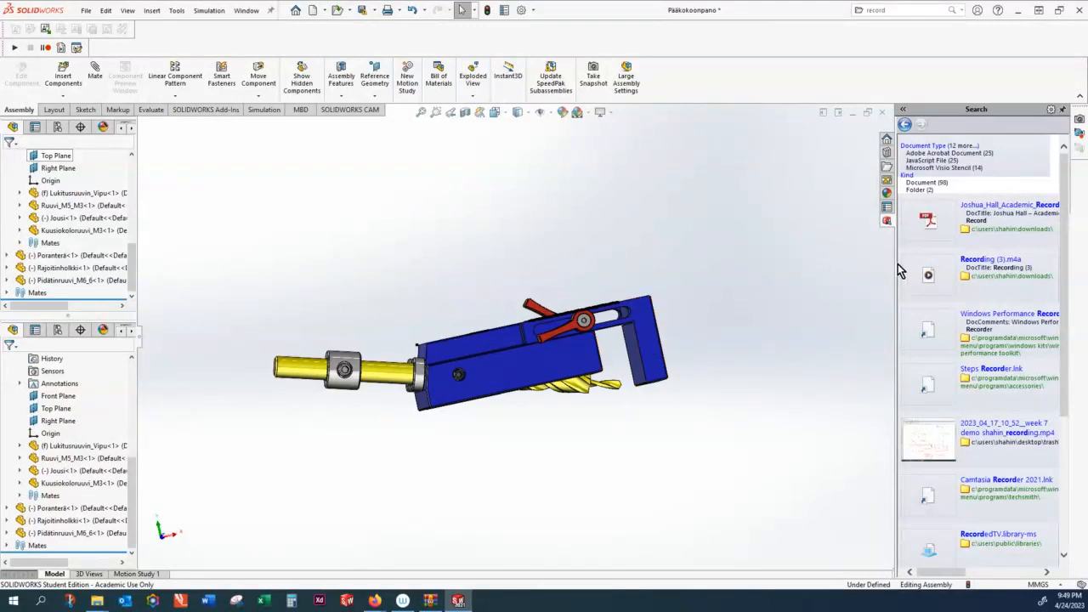
# Shrink the search results pane to enlarge the modelling area and turn the jig to a raised three-quarter view
pyautogui.moveTo(895, 263); pyautogui.dragTo(1050, 236)
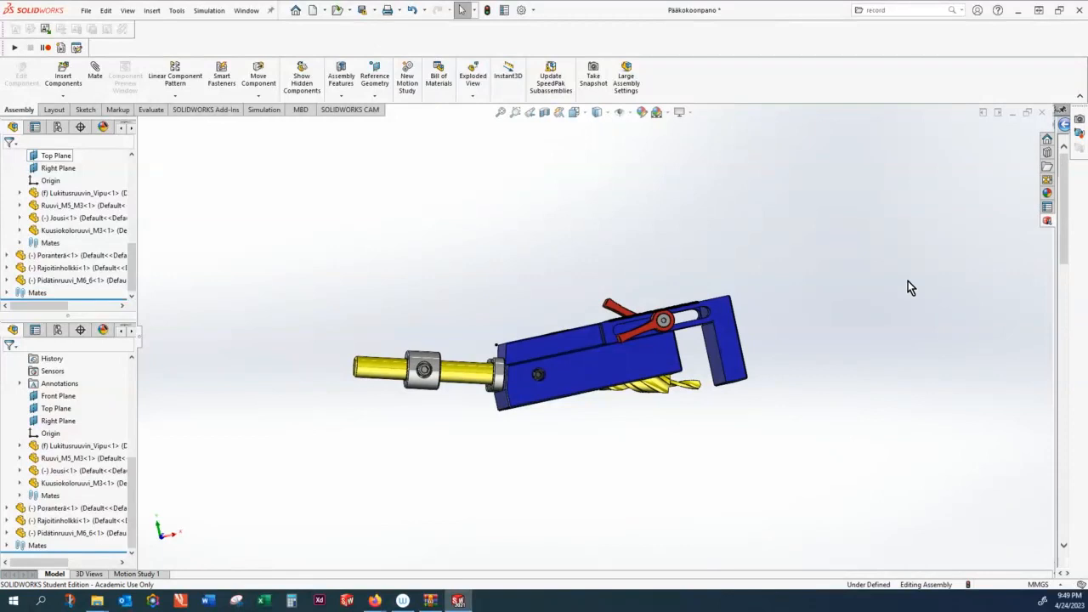
pyautogui.moveTo(748, 268); pyautogui.dragTo(782, 345, button='middle')
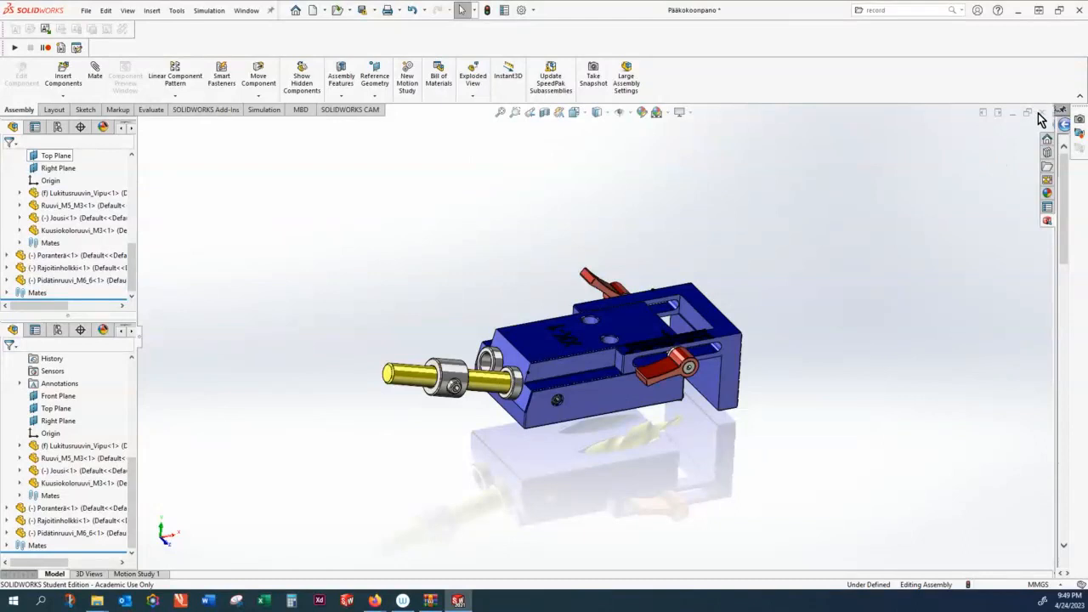
# Start a screen capture recording of the assembly, saved as Pääkokoonpano.mp4 in MP4 format in the POCKET_HOLE_JIG folder
pyautogui.click(908, 12)
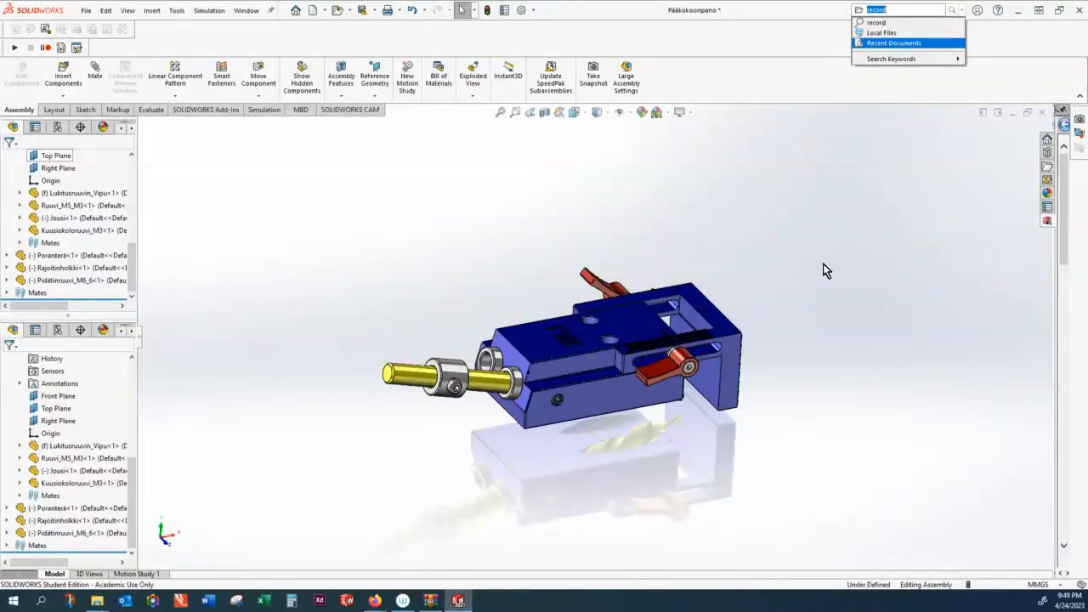
pyautogui.click(1081, 134)
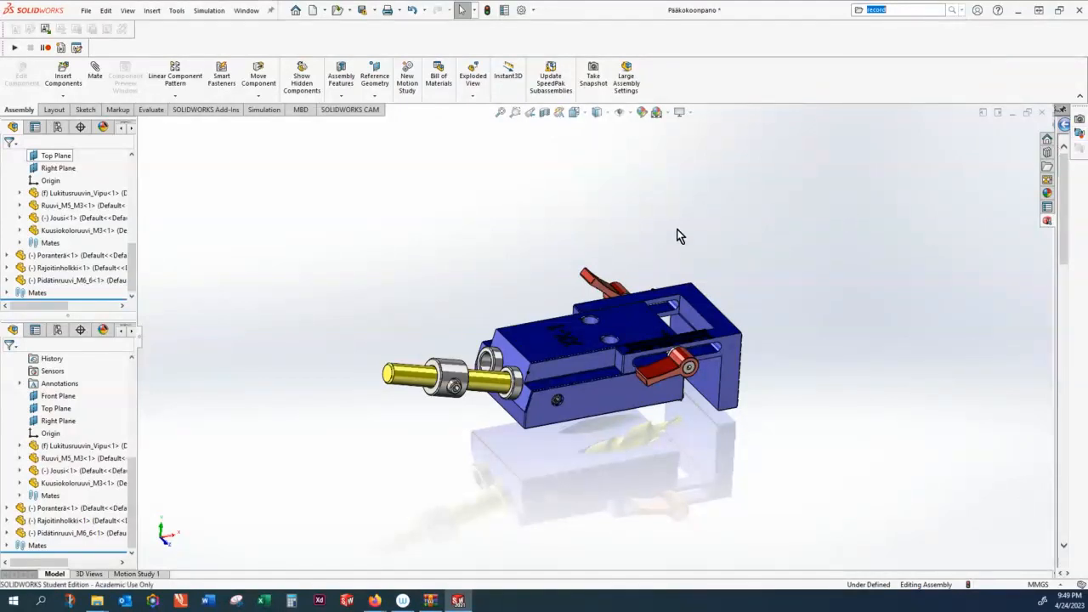
pyautogui.click(1081, 136)
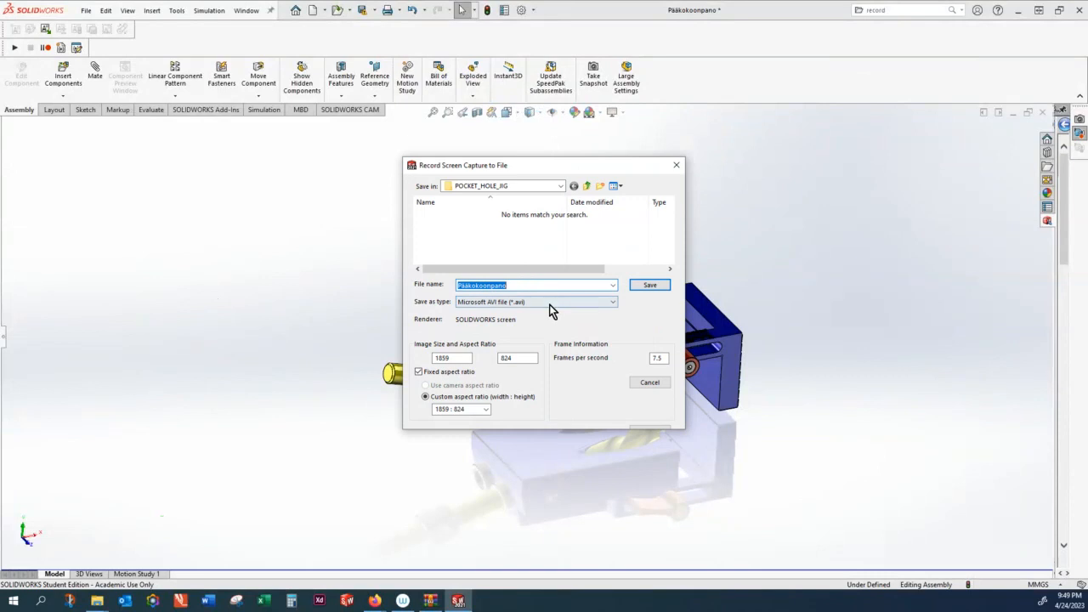
pyautogui.click(549, 304)
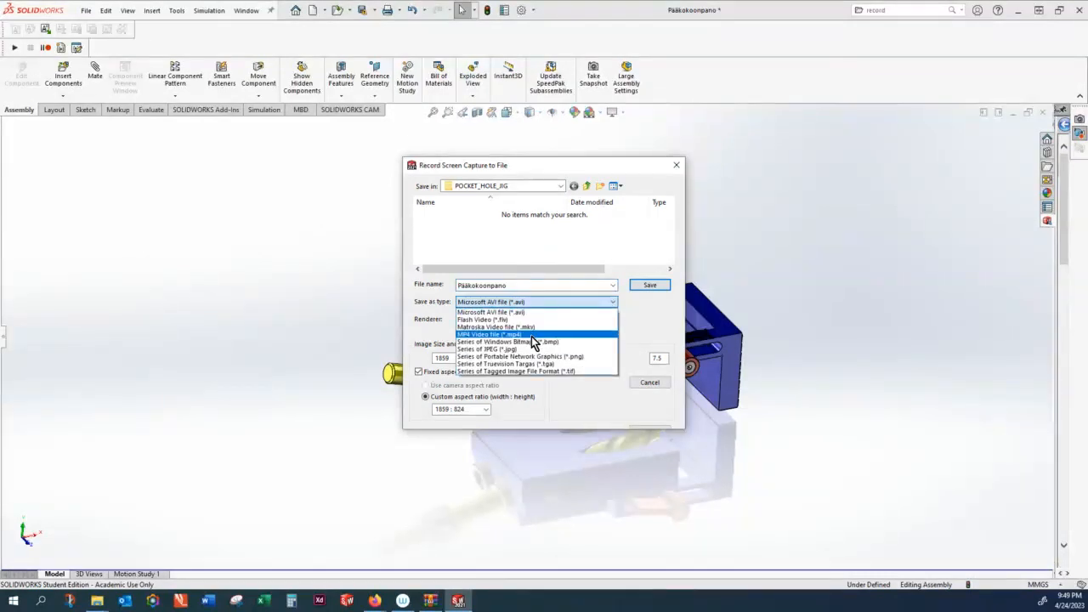
pyautogui.click(532, 336)
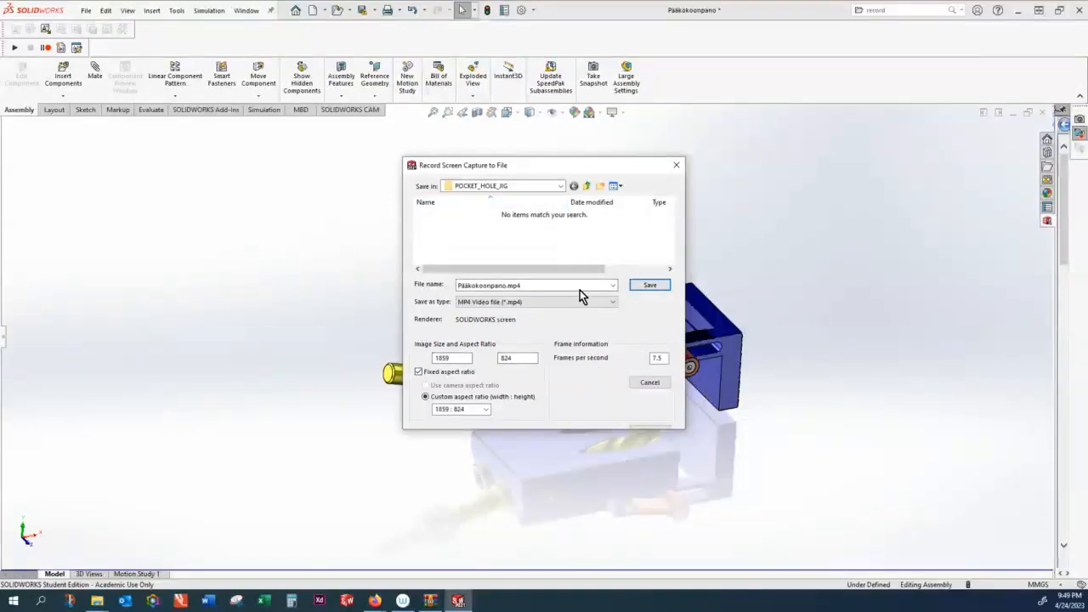
pyautogui.click(562, 187)
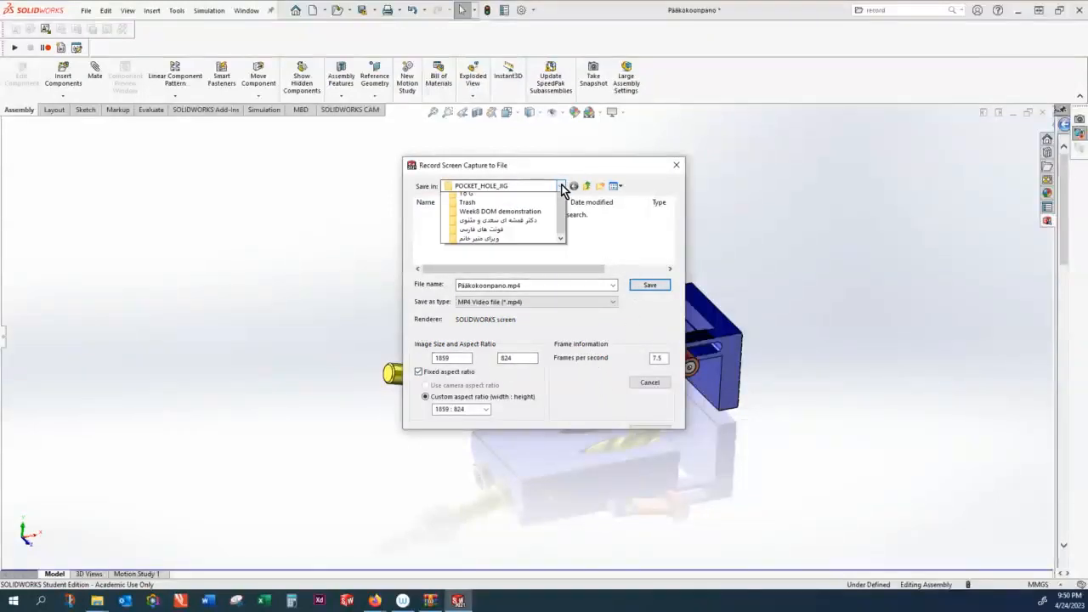
pyautogui.click(562, 186)
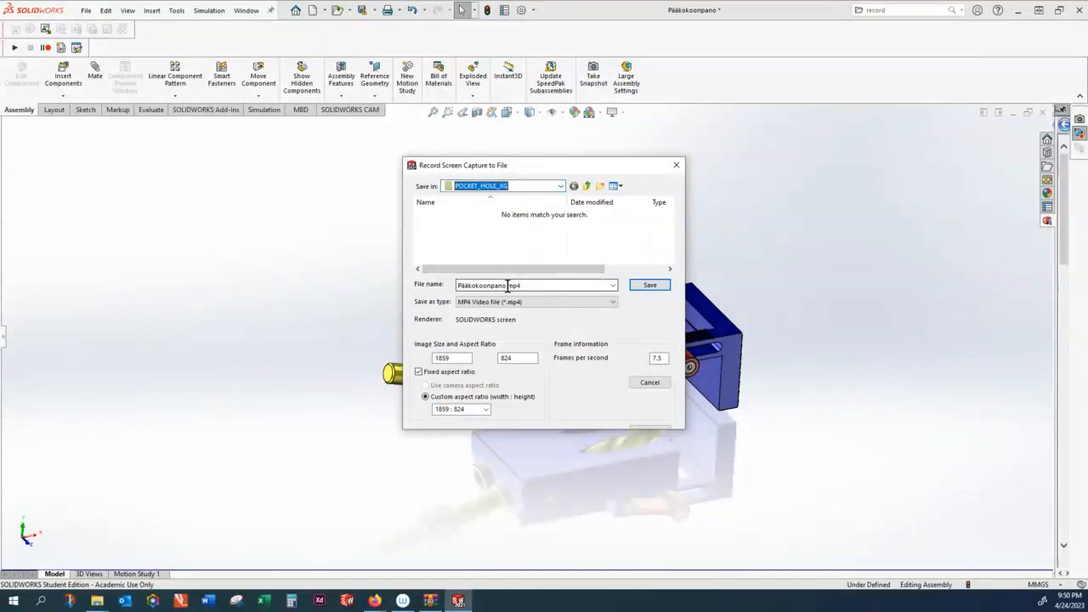
pyautogui.click(649, 286)
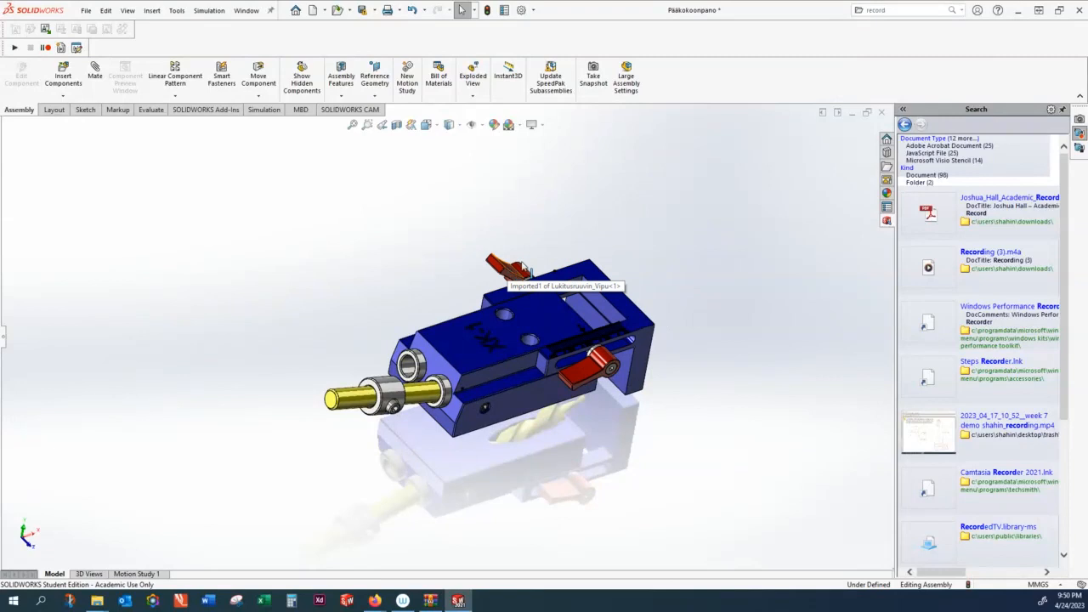
# Move the jig's red clamping levers and its sliding end stop, and view the mechanism from above and from the underside
pyautogui.moveTo(580, 230); pyautogui.dragTo(537, 265, button='middle')
pyautogui.moveTo(536, 266); pyautogui.dragTo(530, 244)
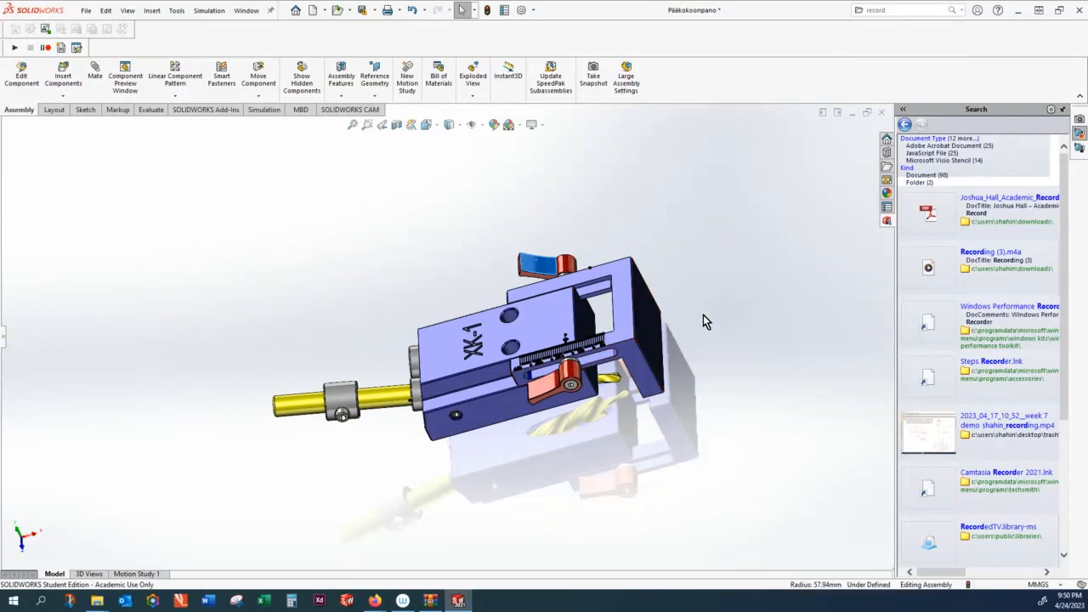
pyautogui.moveTo(667, 342); pyautogui.dragTo(687, 357)
pyautogui.moveTo(692, 361); pyautogui.dragTo(585, 367, button='middle')
pyautogui.moveTo(576, 355); pyautogui.dragTo(575, 333)
pyautogui.moveTo(588, 340); pyautogui.dragTo(617, 231, button='middle')
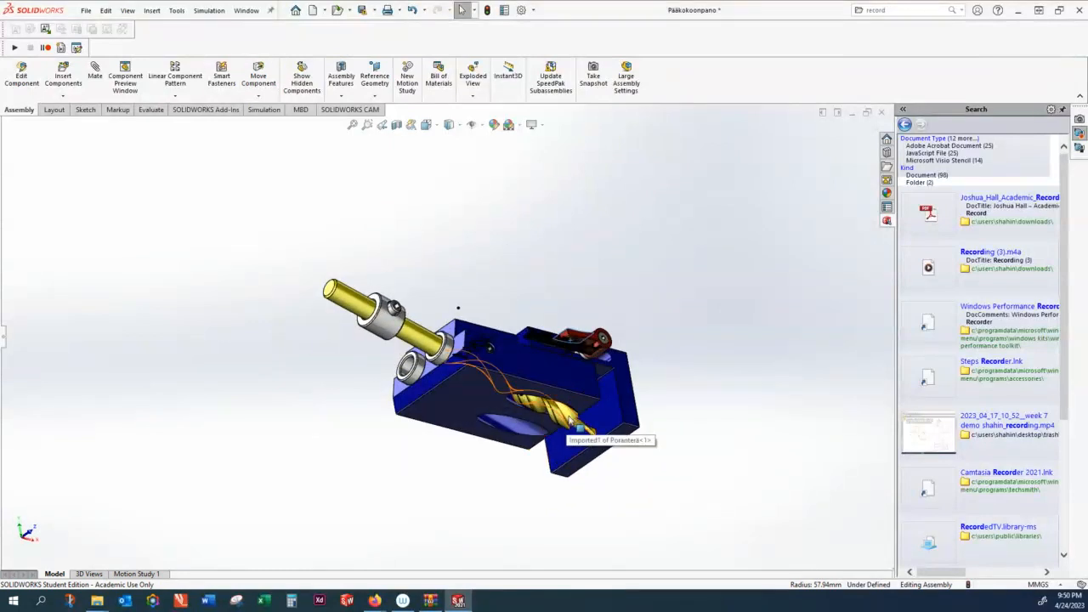
# Pull the drill bit partway out of its guide bushing and slide the stop collar along the bit towards the bushings
pyautogui.click(571, 422)
pyautogui.moveTo(572, 422); pyautogui.dragTo(517, 388)
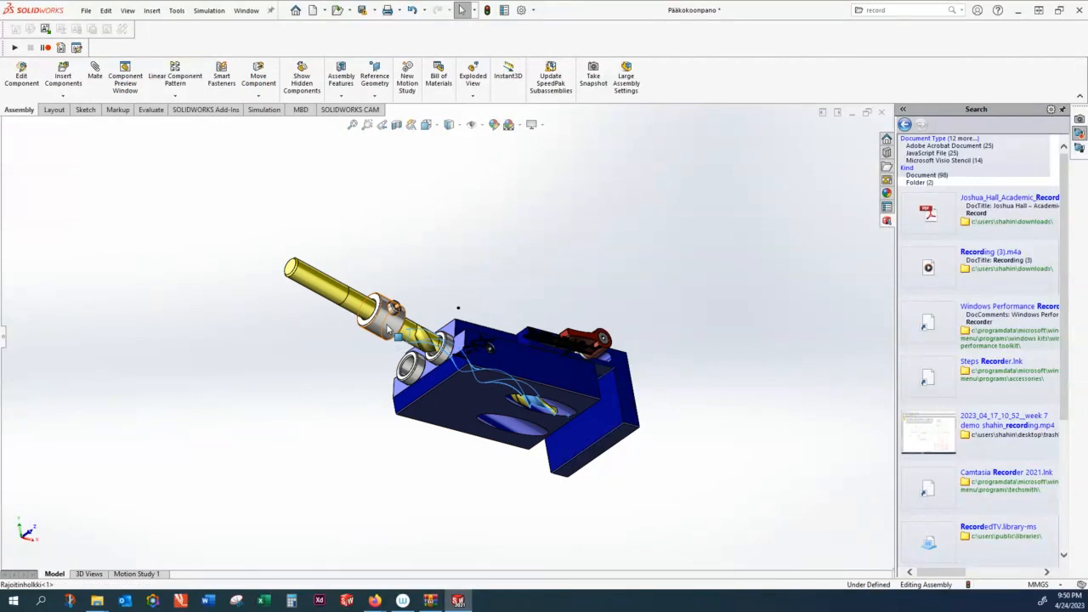
pyautogui.click(387, 330)
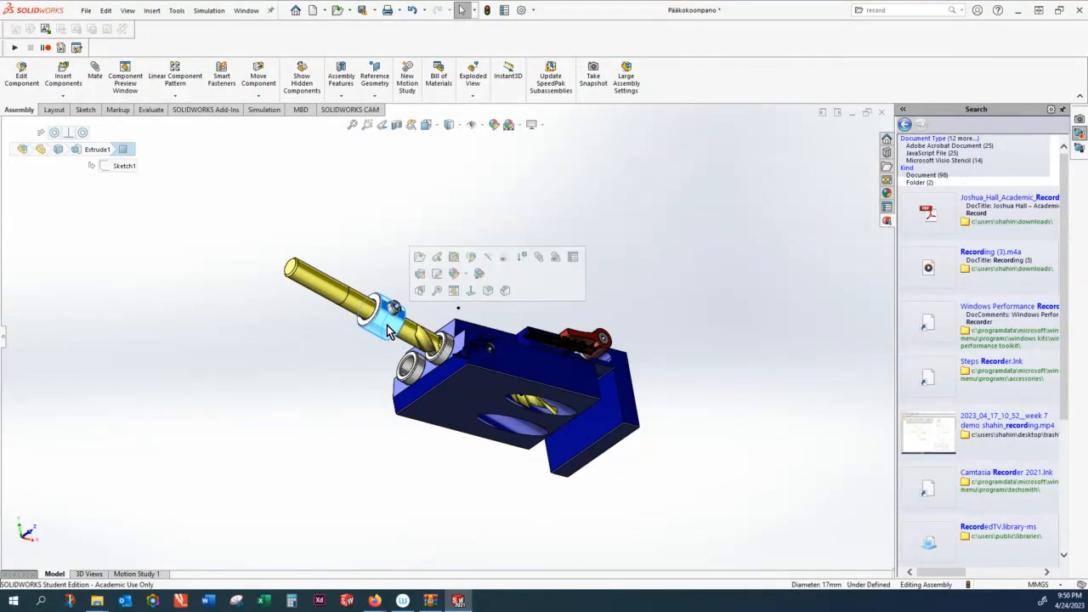
pyautogui.moveTo(391, 324); pyautogui.dragTo(416, 308)
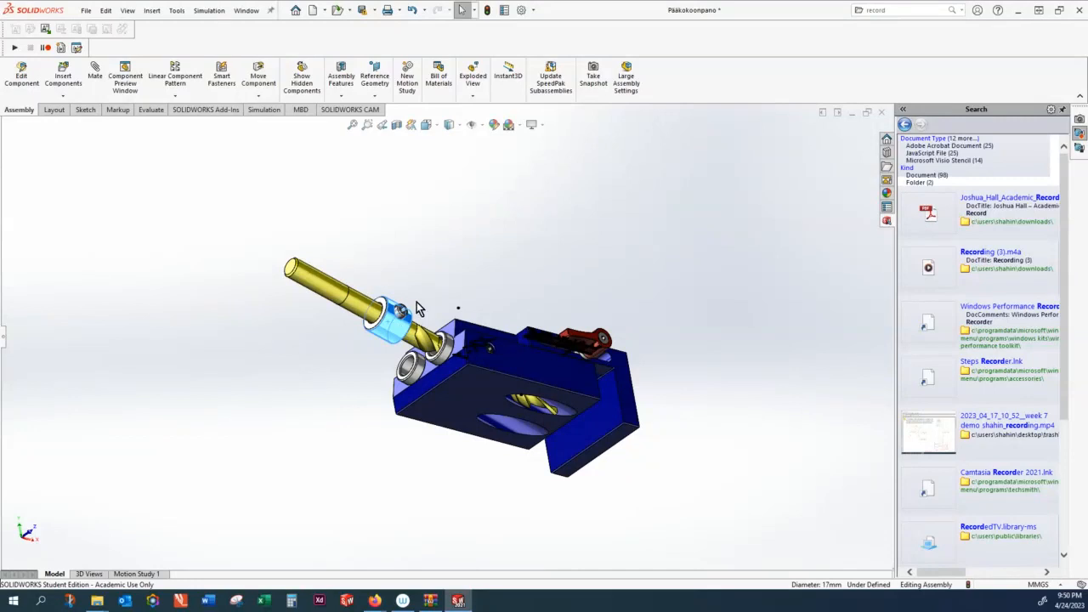
# Isolate the Pidätinruuvi_M5_8 set screw in the side of the jig, inspect it from both ends and exit isolation
pyautogui.moveTo(468, 262); pyautogui.dragTo(496, 244, button='middle')
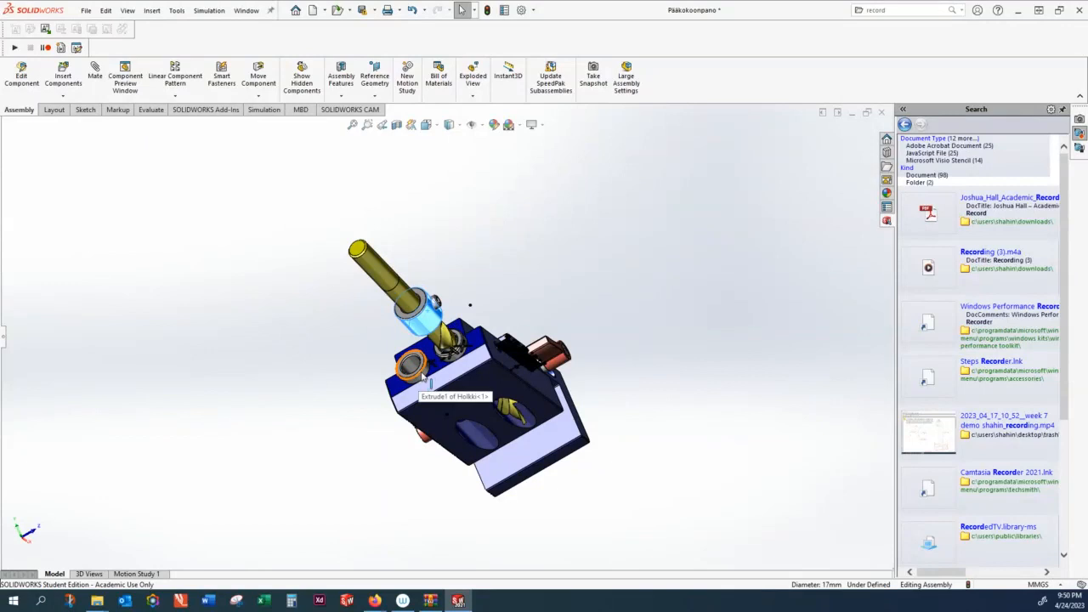
pyautogui.moveTo(582, 312); pyautogui.dragTo(658, 297, button='middle')
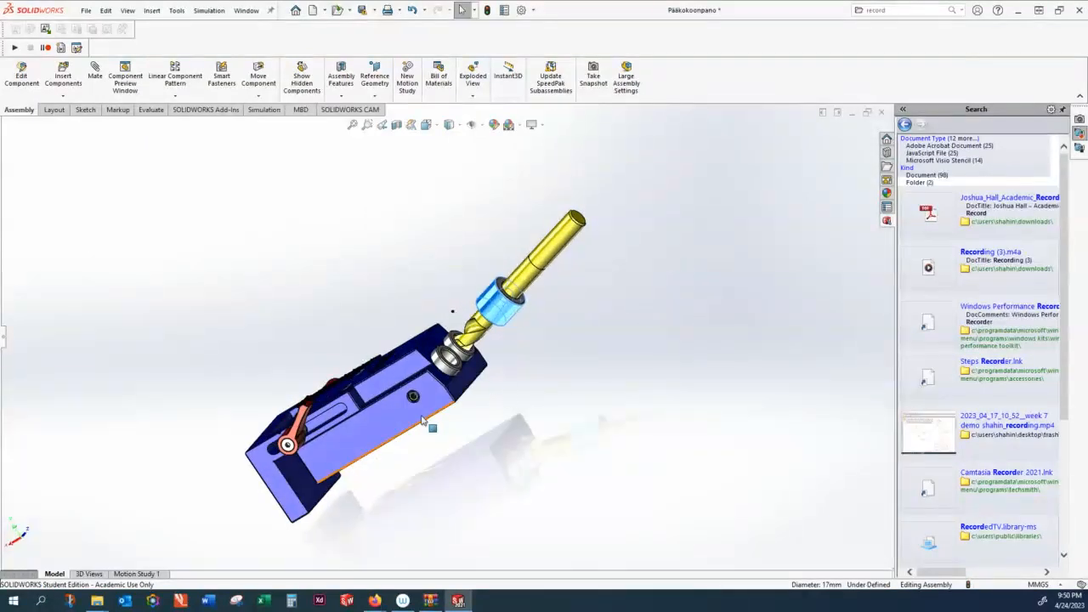
pyautogui.scroll(-3, 414, 405)
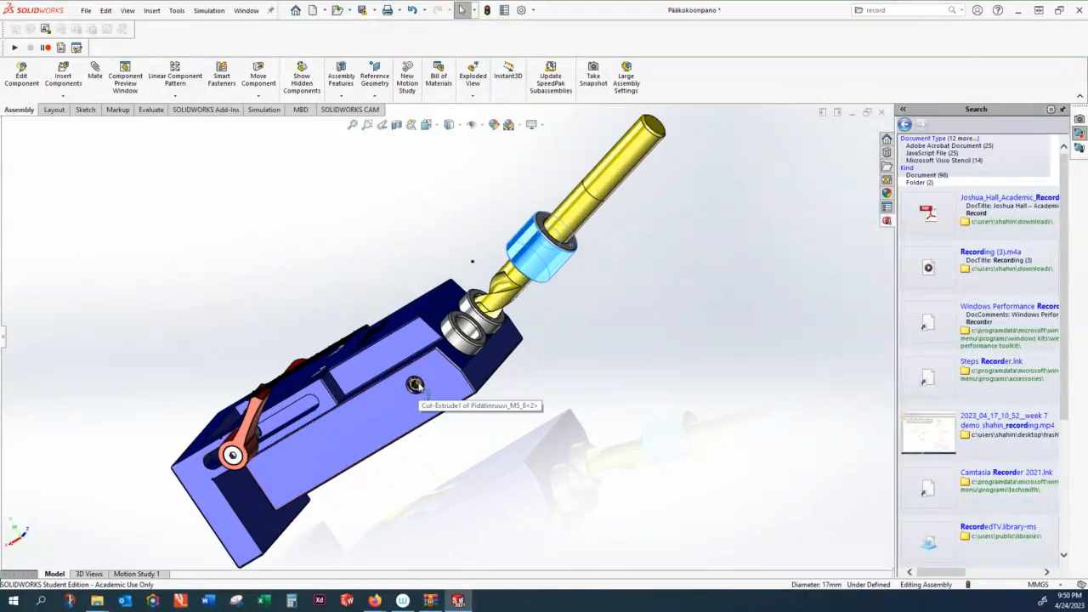
pyautogui.scroll(-3, 417, 386)
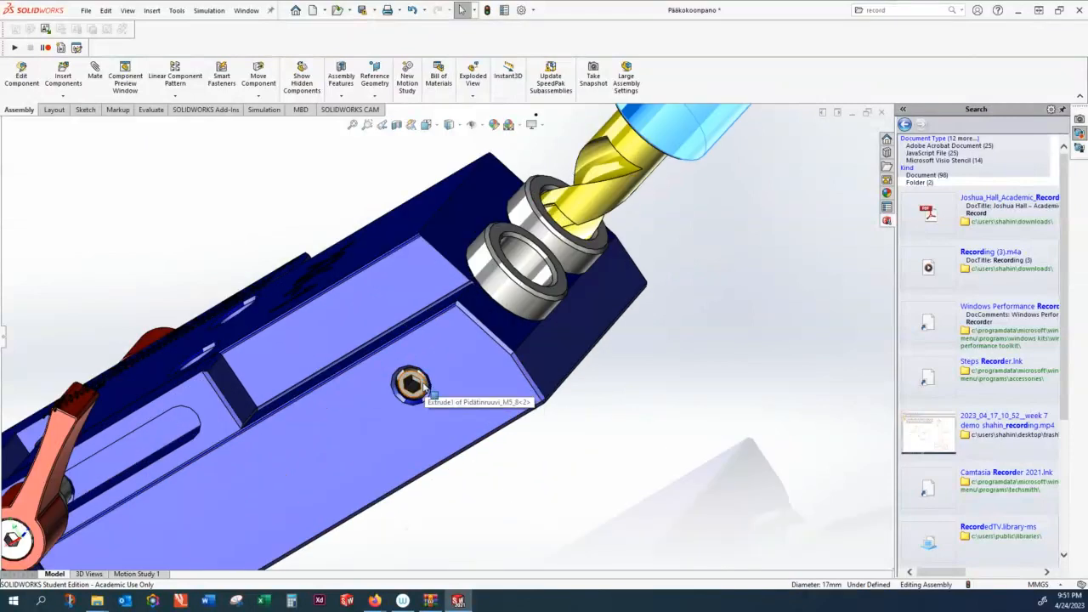
pyautogui.rightClick(421, 387)
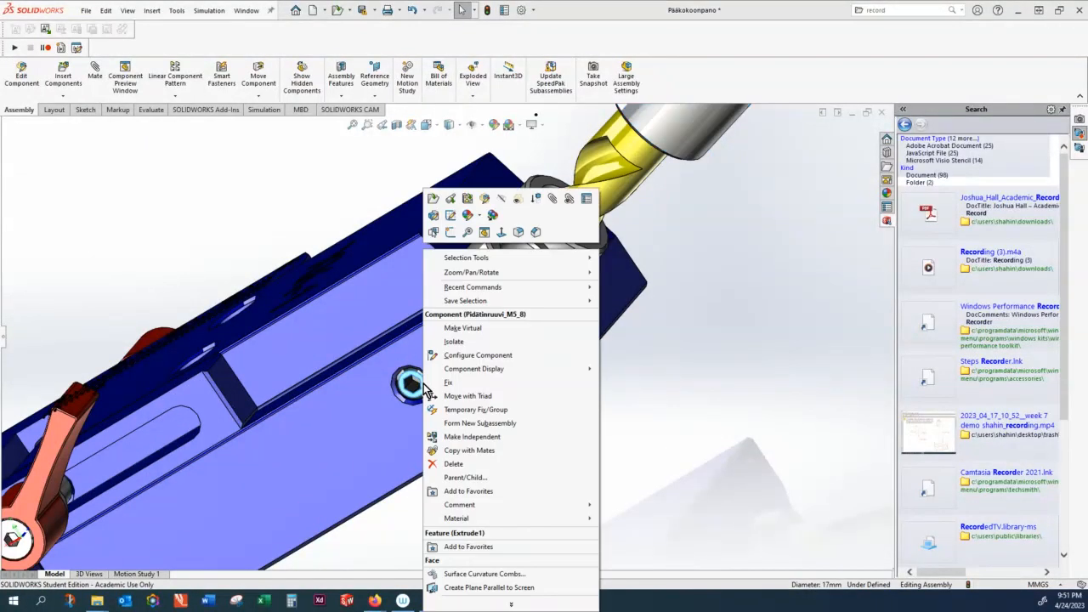
pyautogui.click(464, 342)
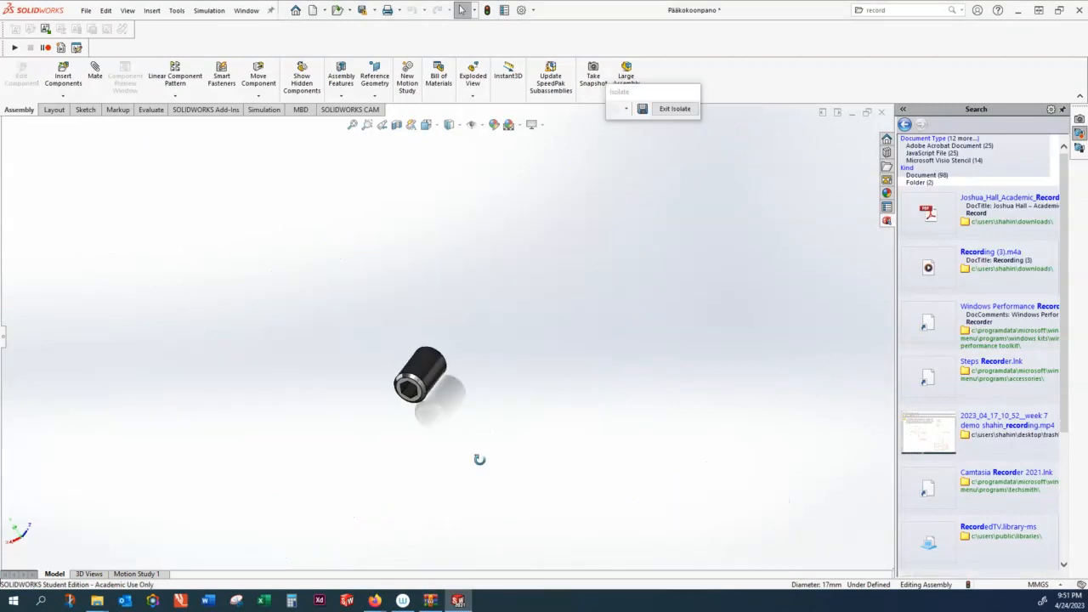
pyautogui.moveTo(433, 464); pyautogui.dragTo(396, 541, button='middle')
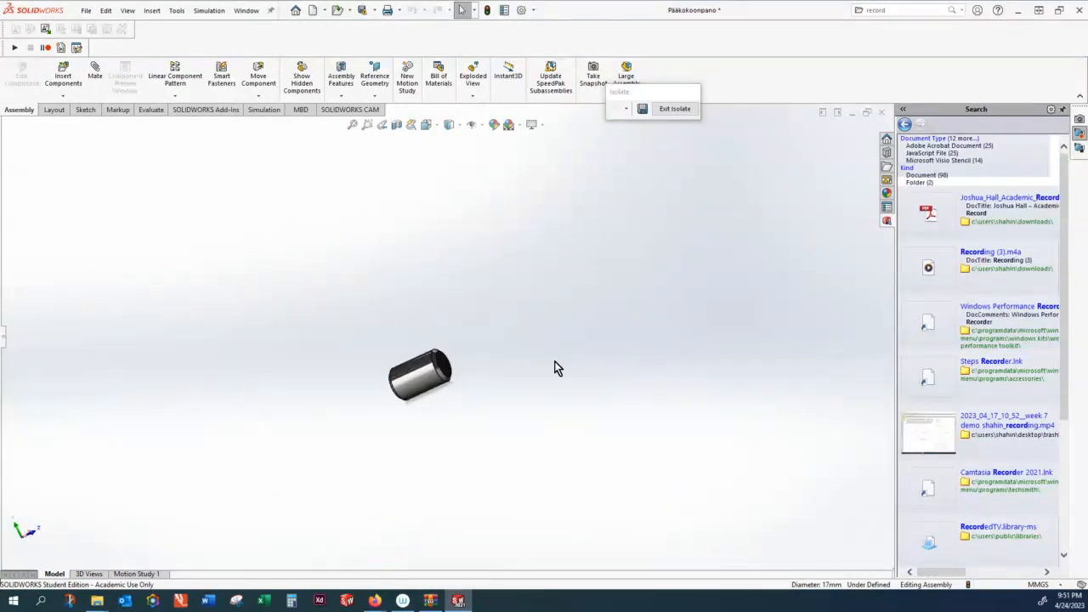
pyautogui.click(676, 110)
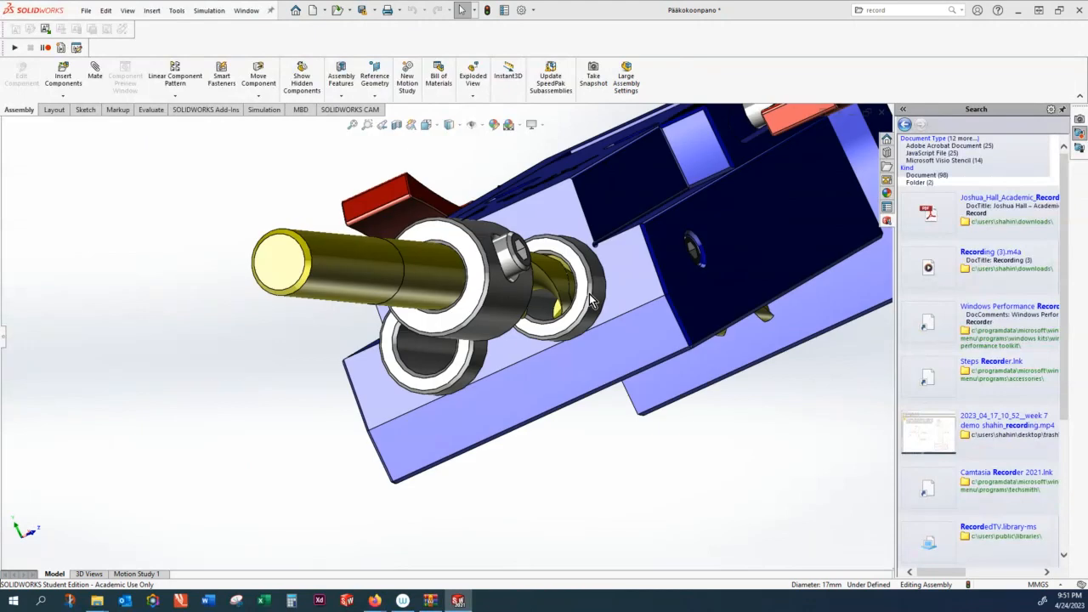
# Isolate the jig's Runko body to inspect its holes, and restore the full assembly and the feature tree
pyautogui.scroll(2, 510, 374)
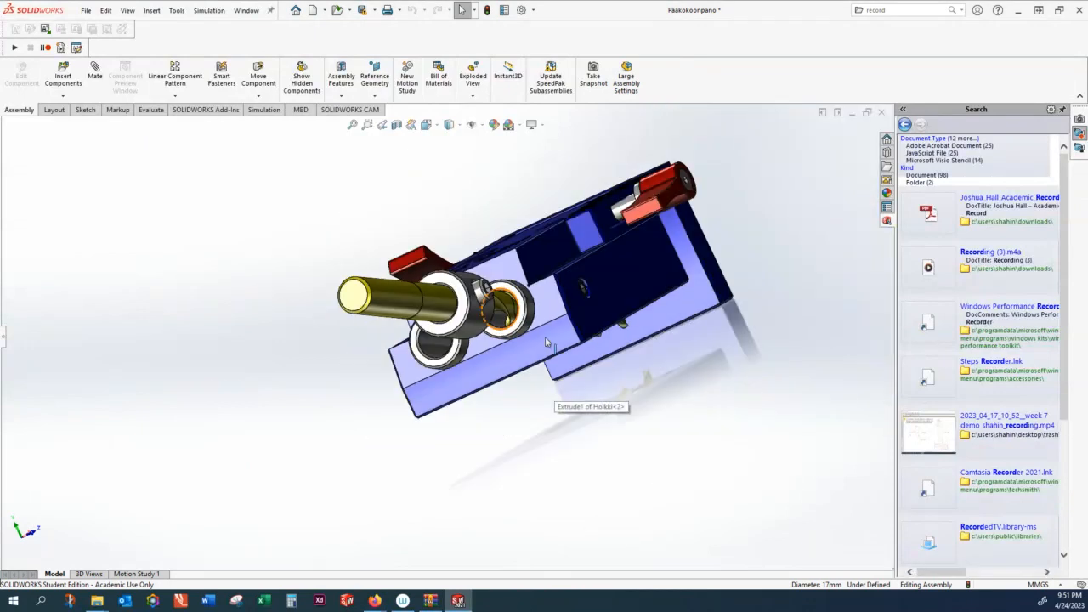
pyautogui.rightClick(547, 340)
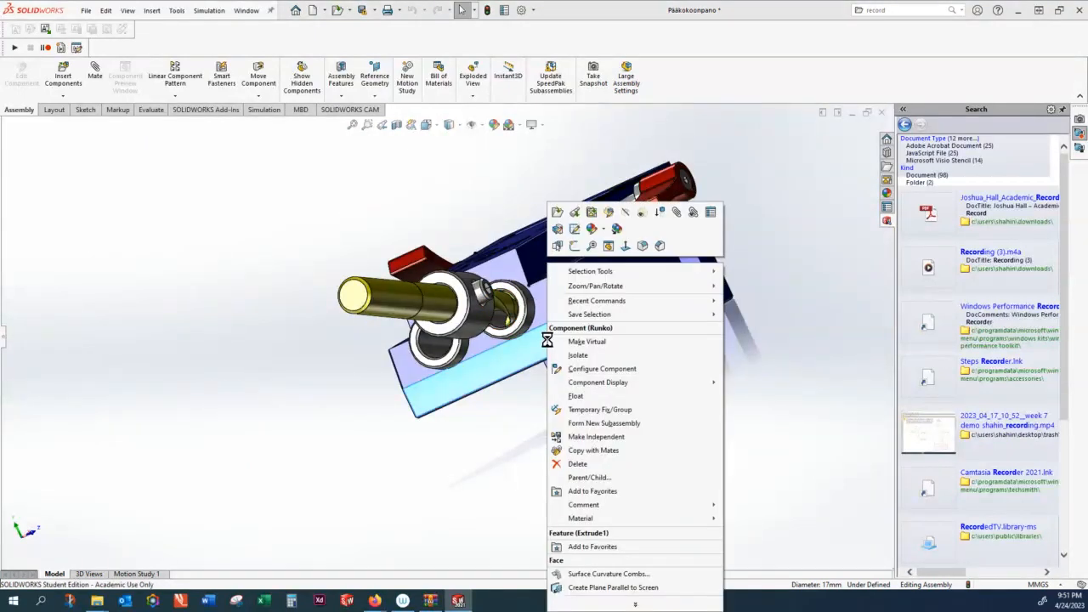
pyautogui.click(614, 354)
pyautogui.moveTo(591, 368); pyautogui.dragTo(620, 292, button='middle')
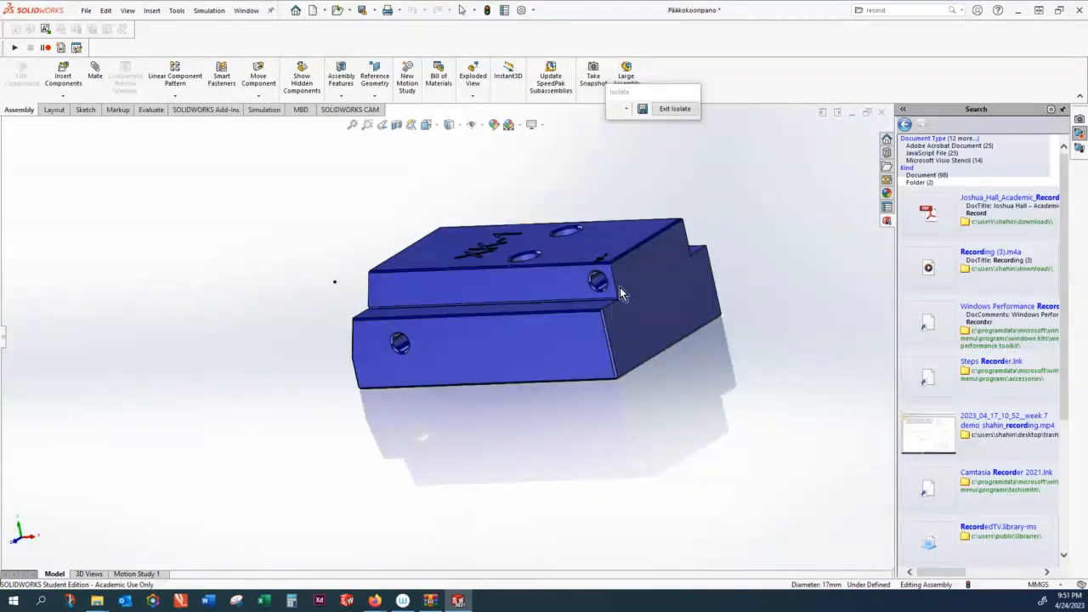
pyautogui.click(674, 109)
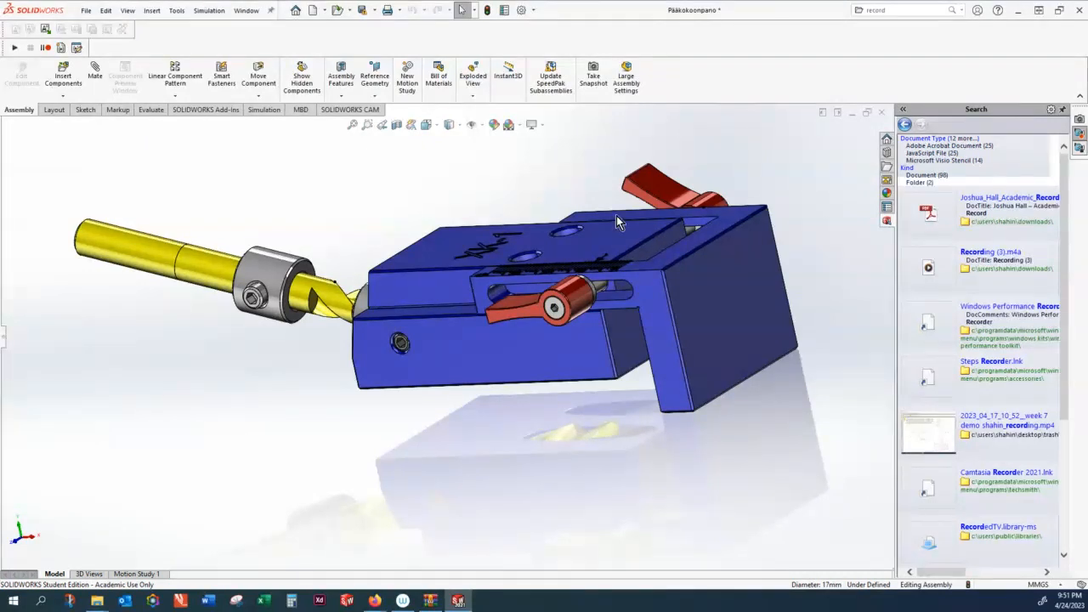
pyautogui.click(3, 337)
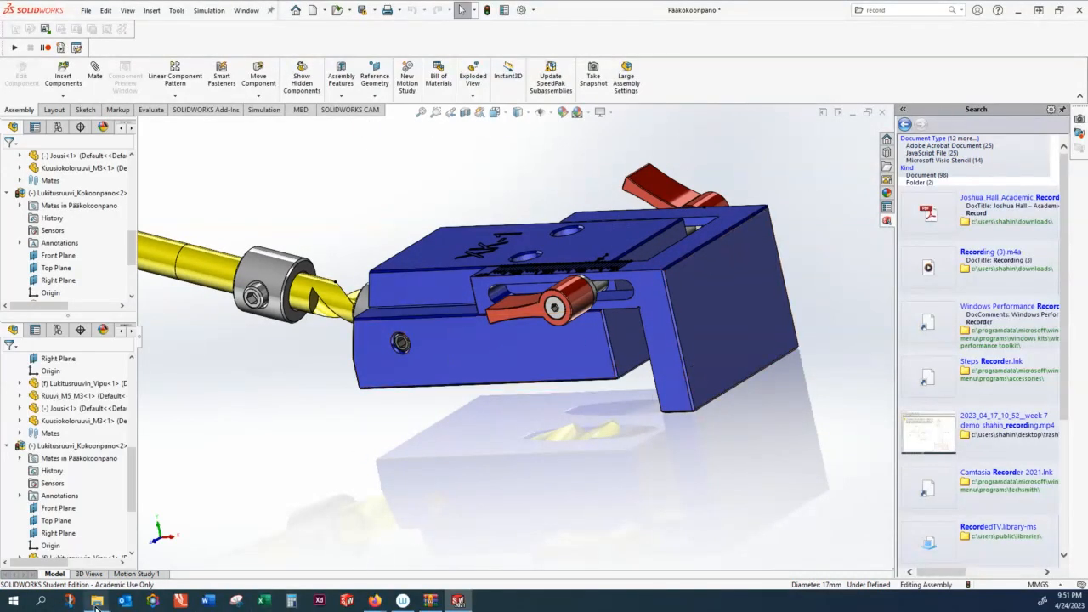
# Open the POCKET_HOLE_JIG folder in File Explorer, play the Pääkokoonpano MP4 recording and return to the assembly in SOLIDWORKS
pyautogui.click(166, 544)
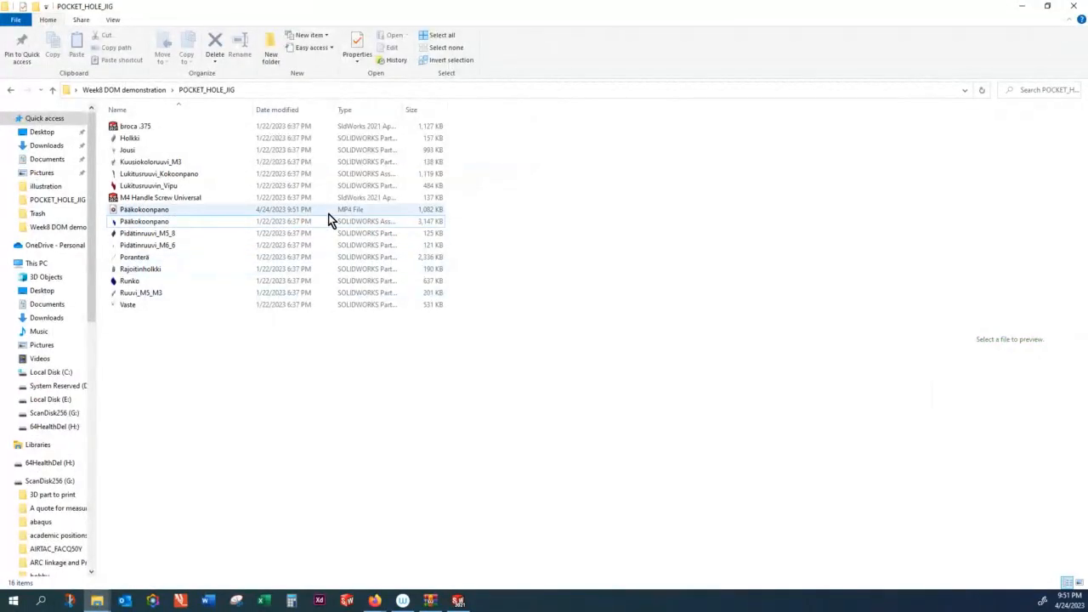
pyautogui.click(161, 212)
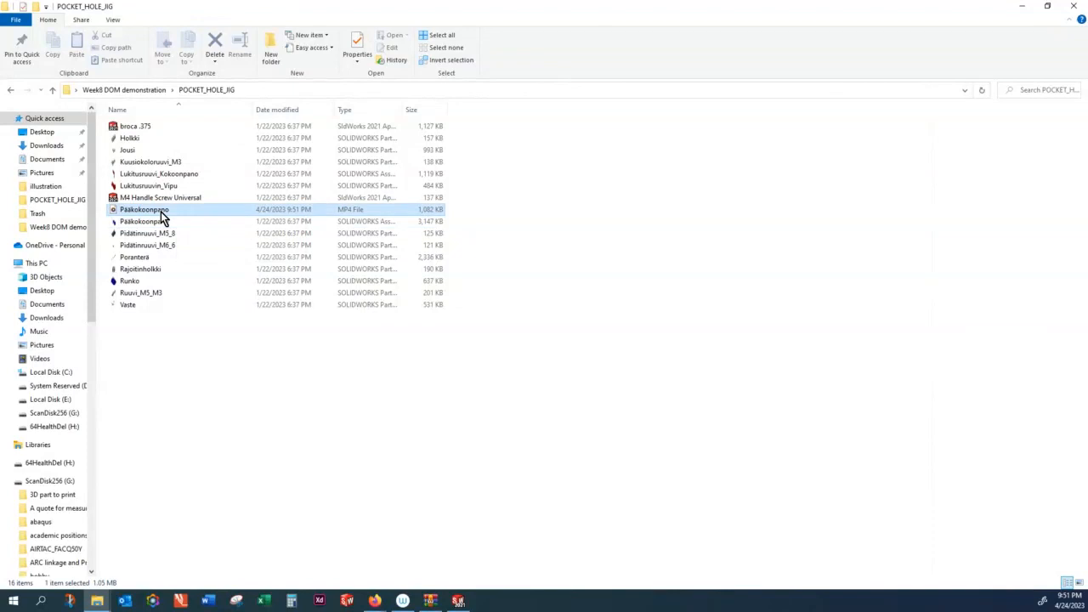
pyautogui.press('Return')
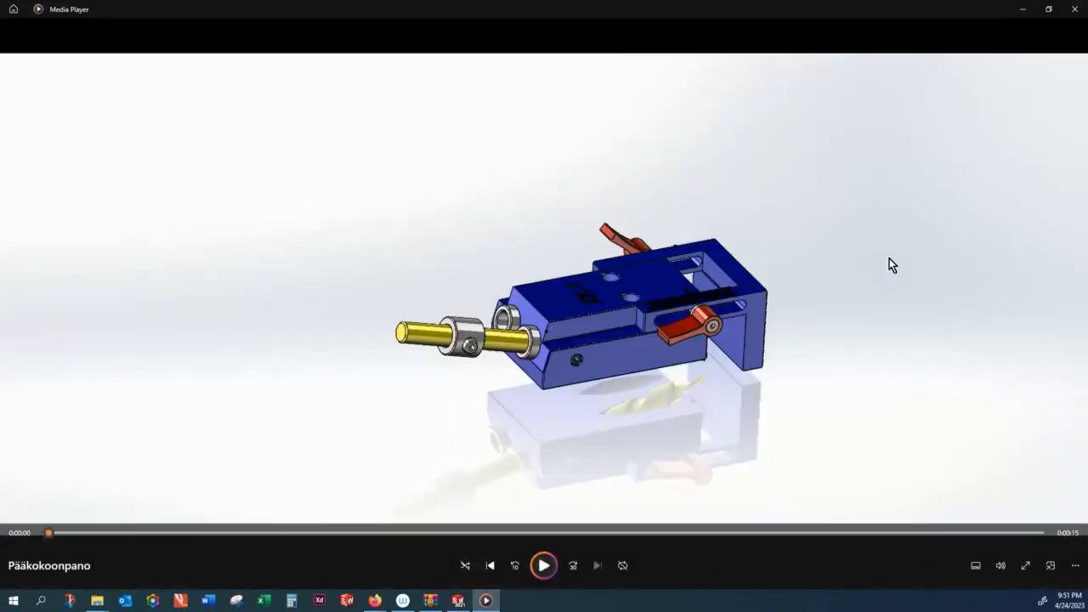
pyautogui.click(1081, 10)
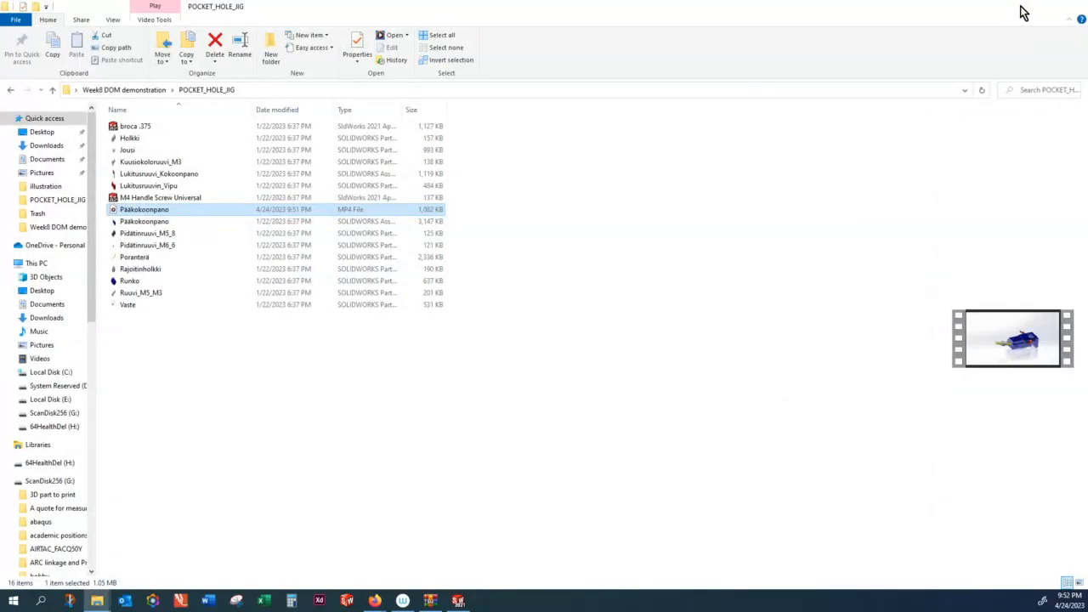
pyautogui.click(1023, 14)
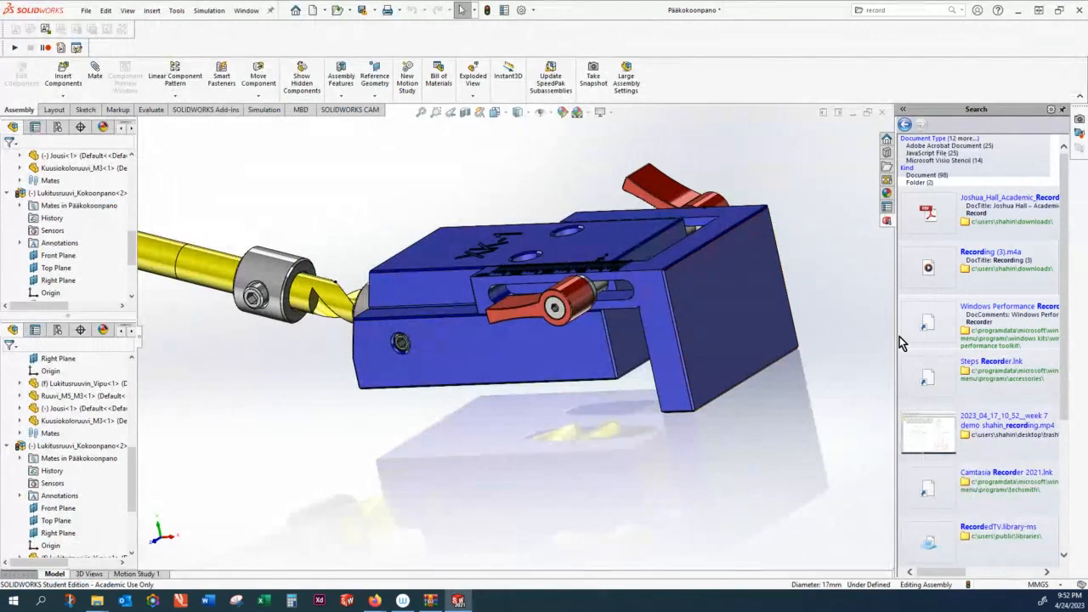
# Set the assembly's scene to Plain White and turn the jig back to an angled view
pyautogui.moveTo(896, 340); pyautogui.dragTo(1056, 316)
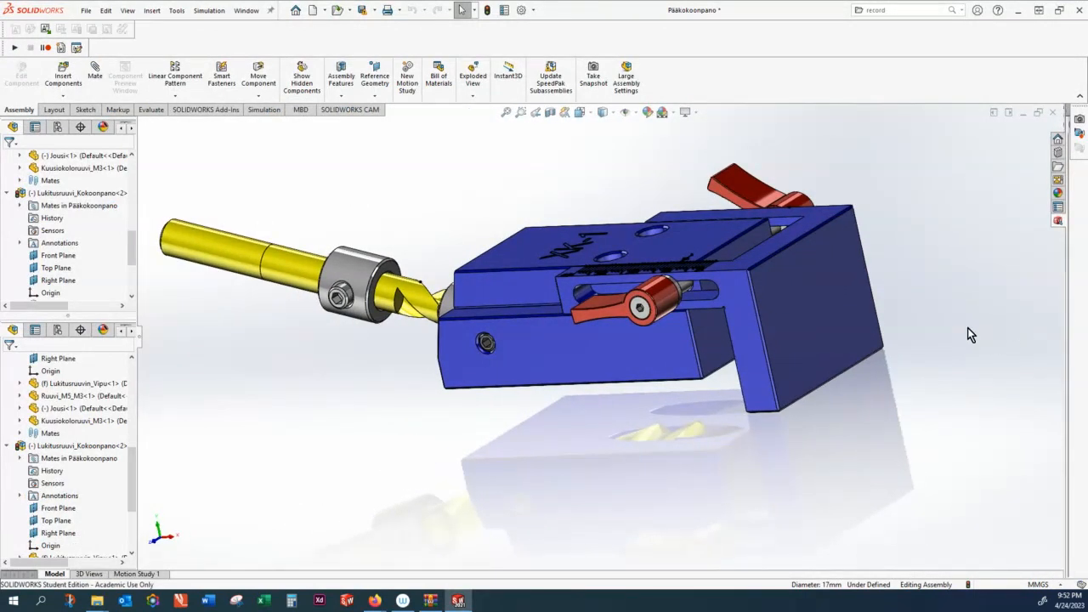
pyautogui.moveTo(968, 328); pyautogui.dragTo(1038, 396, button='middle')
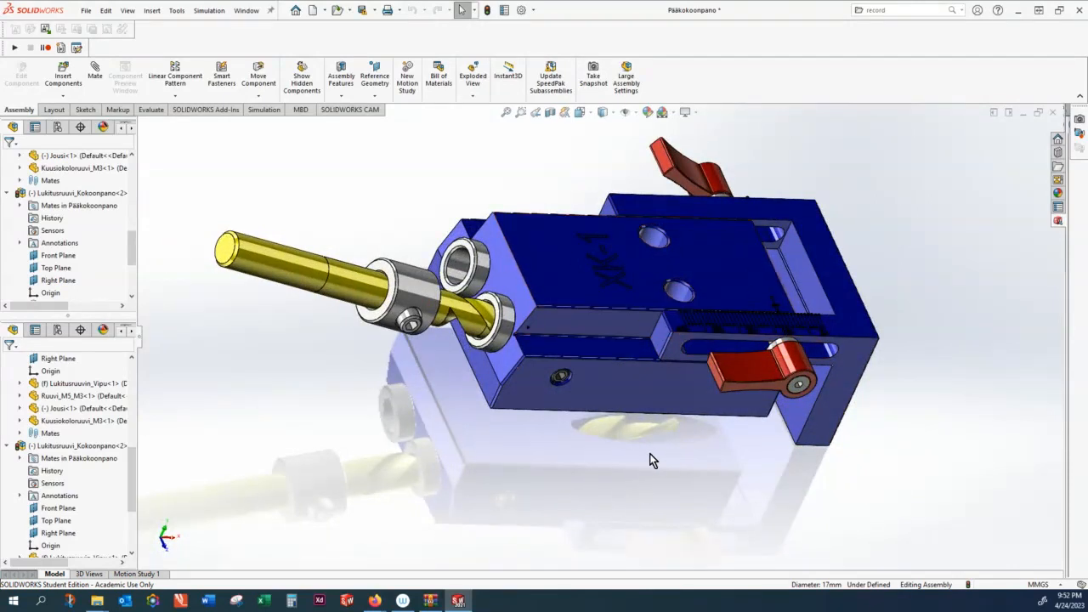
pyautogui.scroll(1, 651, 454)
pyautogui.moveTo(650, 454); pyautogui.dragTo(654, 410, button='middle')
pyautogui.scroll(-1, 655, 410)
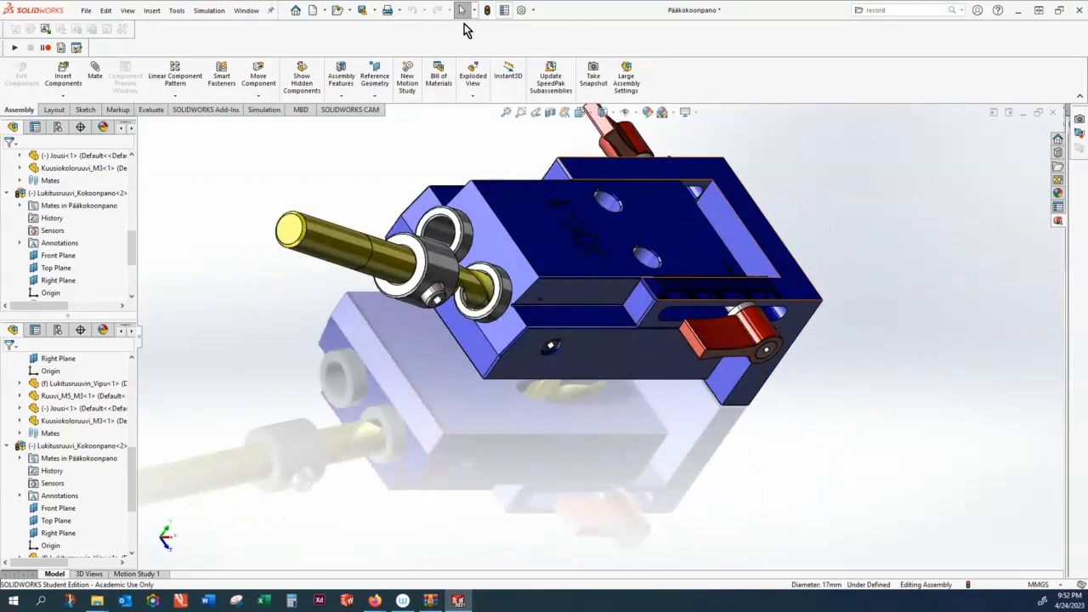
pyautogui.click(673, 113)
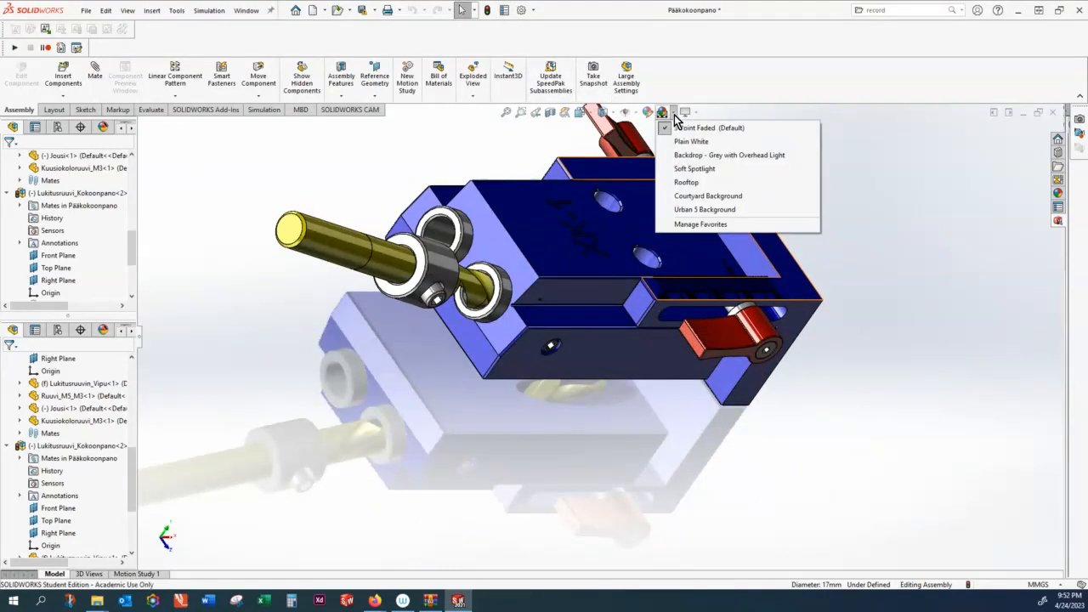
pyautogui.click(689, 141)
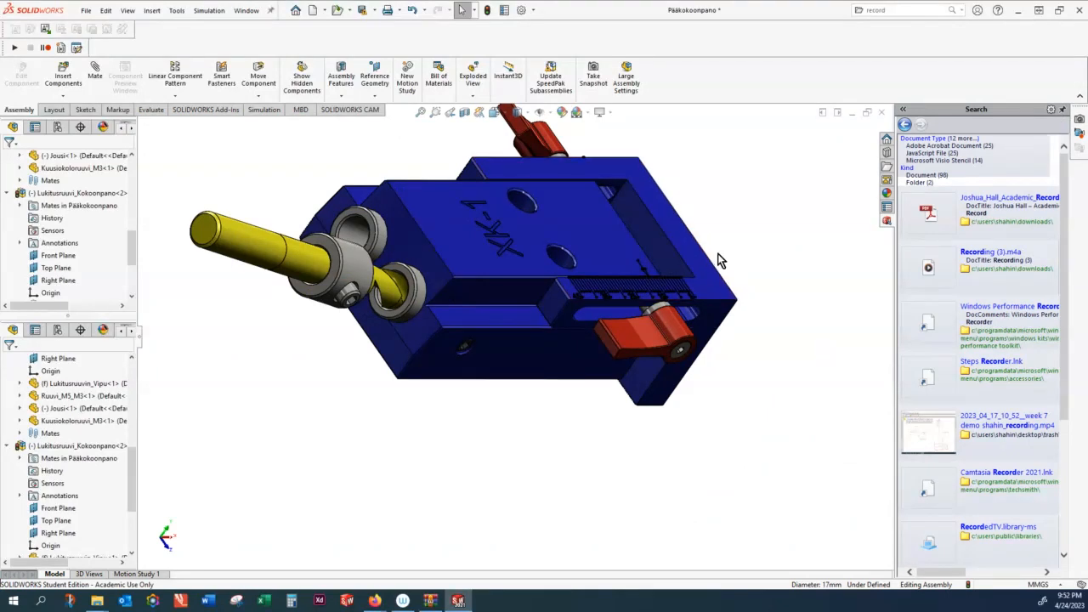
pyautogui.scroll(3, 675, 250)
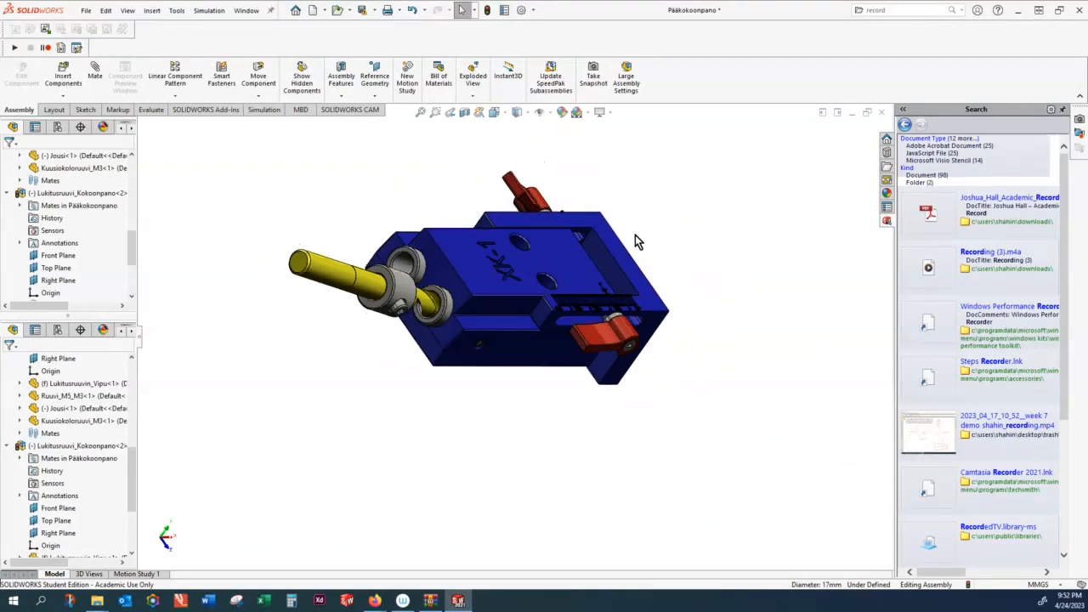
pyautogui.moveTo(650, 223); pyautogui.dragTo(605, 225, button='middle')
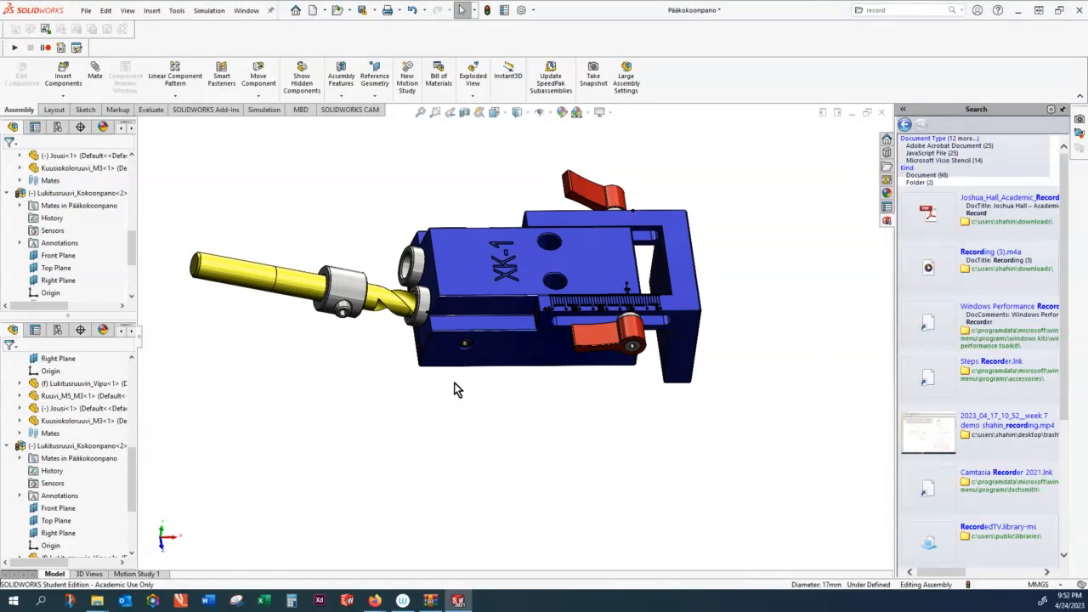
pyautogui.moveTo(466, 403); pyautogui.dragTo(505, 388, button='middle')
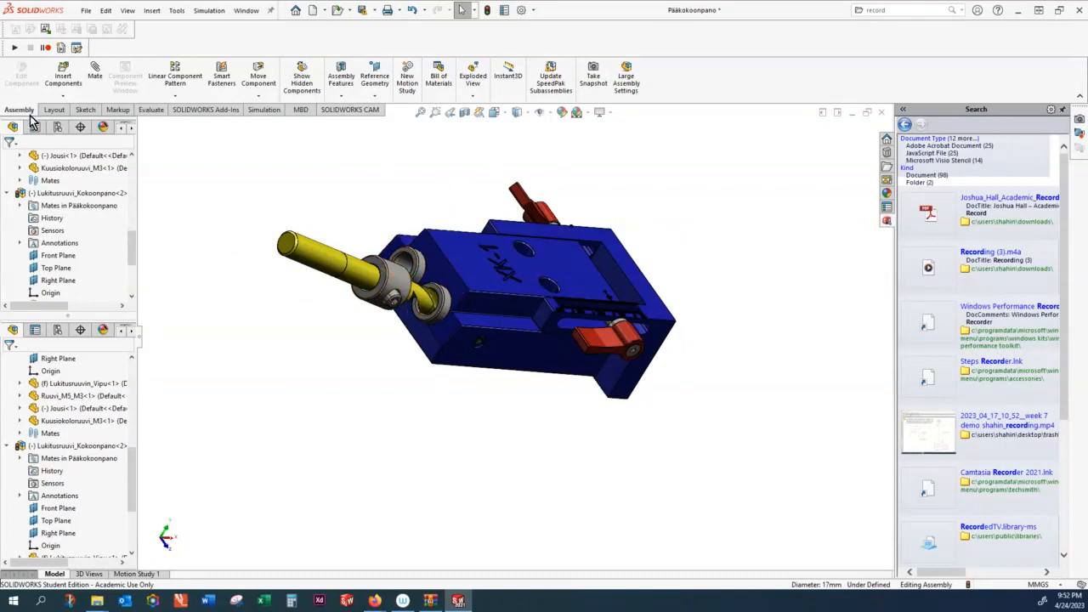
# Start an exploded view and add a radial step moving both Lukitusruuvi_Kokoonpano lever subassemblies about 80 mm outward from the jig
pyautogui.click(476, 98)
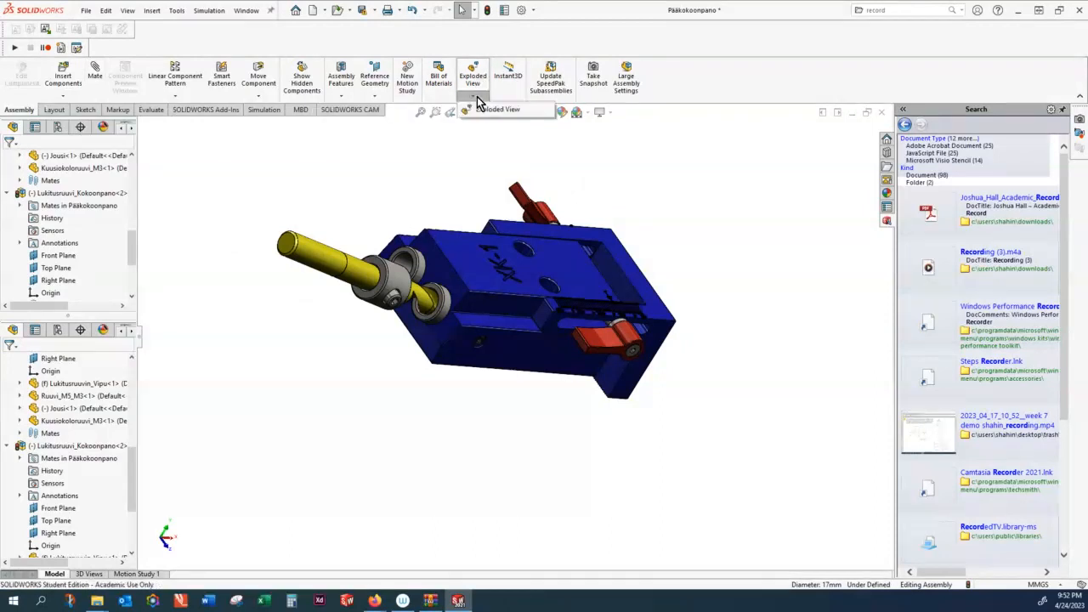
pyautogui.click(497, 109)
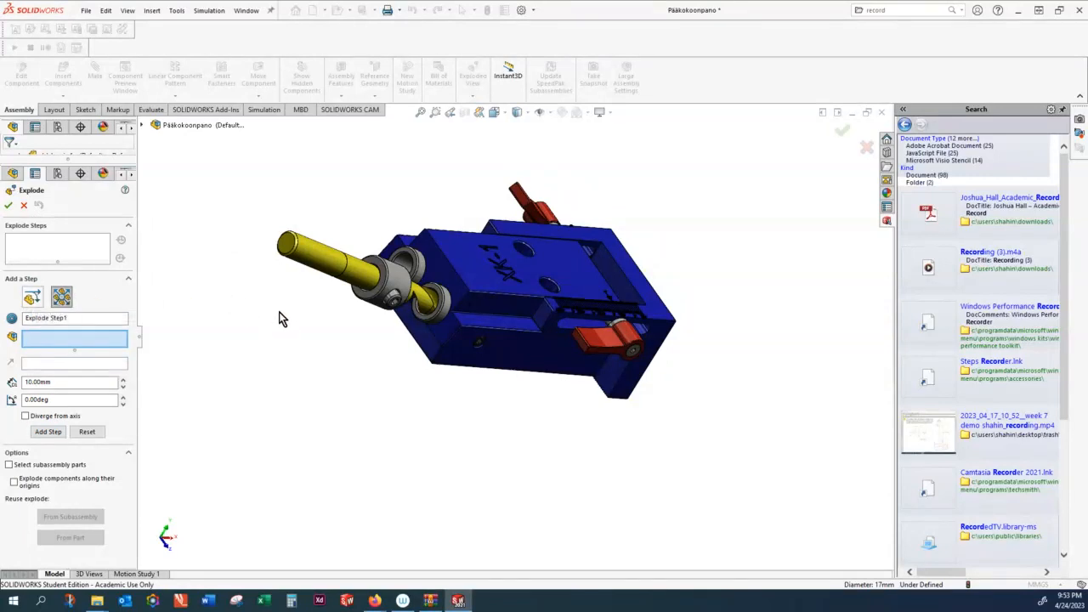
pyautogui.scroll(3, 279, 308)
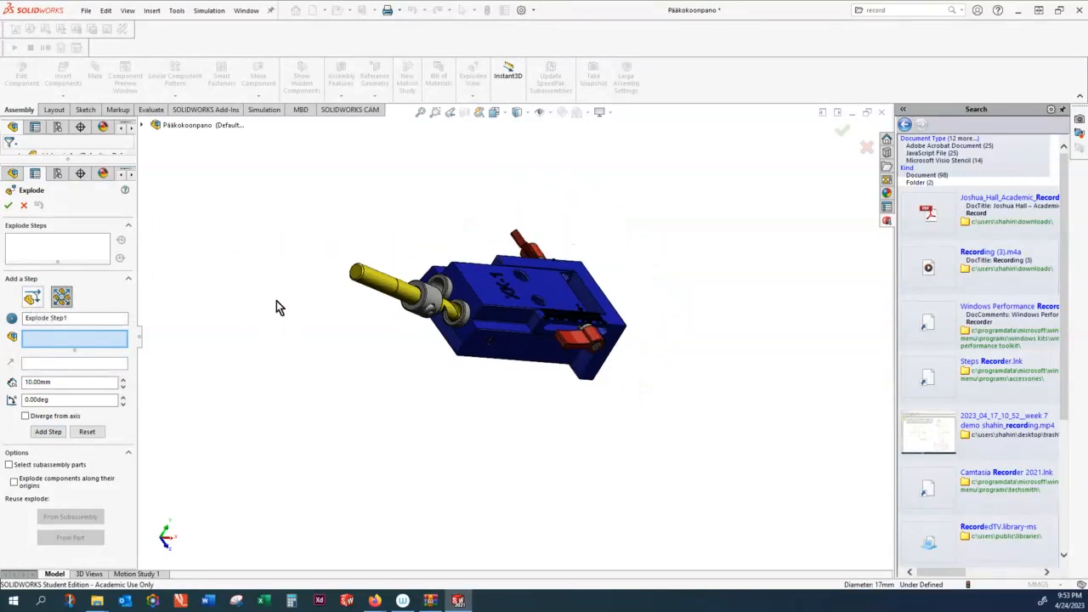
pyautogui.click(32, 297)
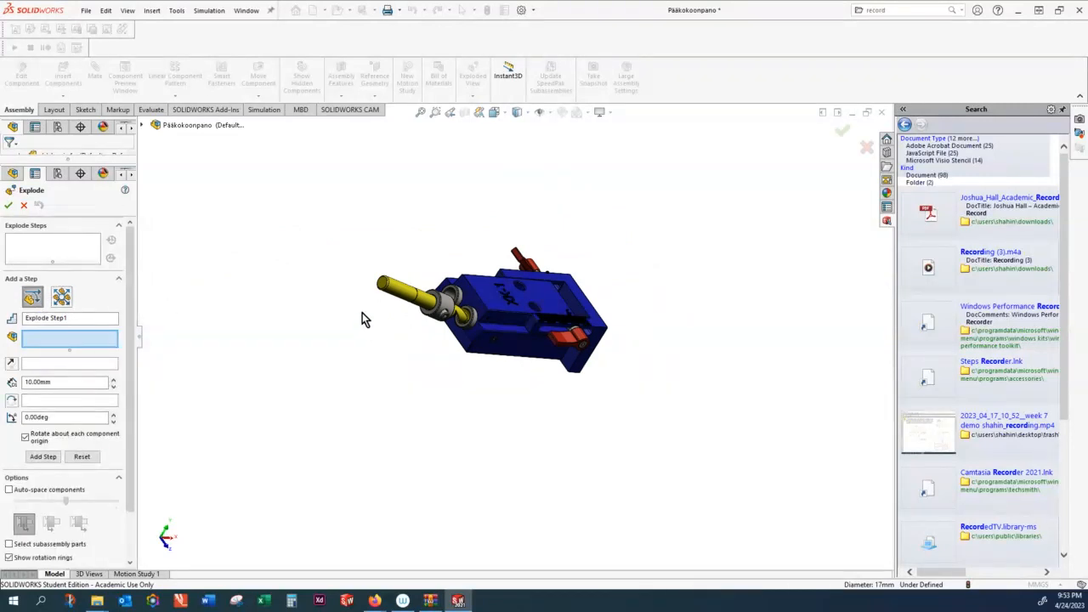
pyautogui.moveTo(572, 382)
pyautogui.mouseDown(button='middle')
pyautogui.moveTo(561, 362)
pyautogui.moveTo(531, 349)
pyautogui.moveTo(584, 374)
pyautogui.mouseUp(button='middle')
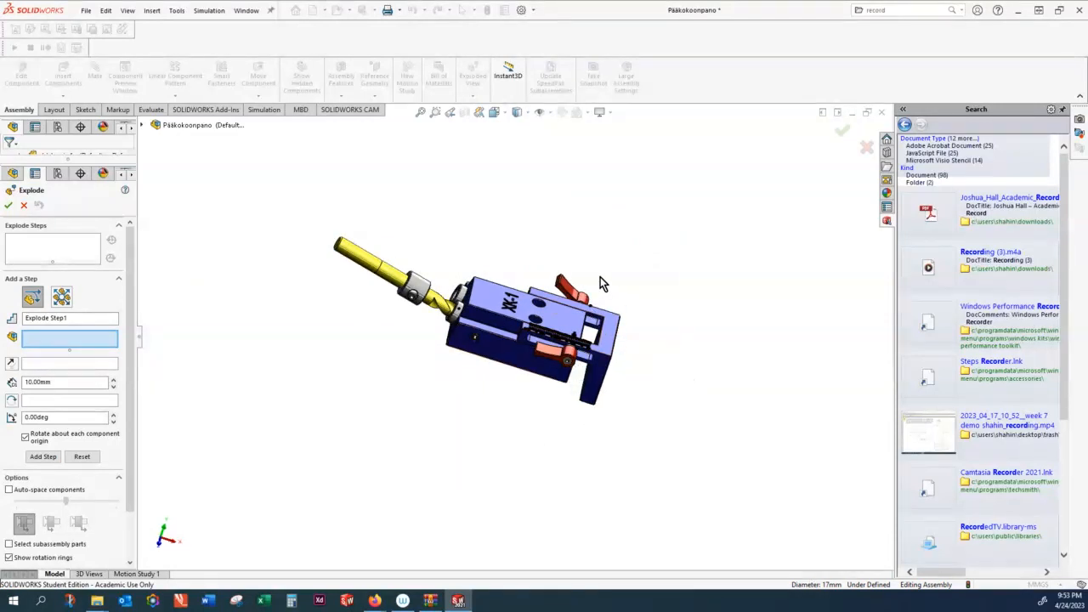
pyautogui.click(61, 296)
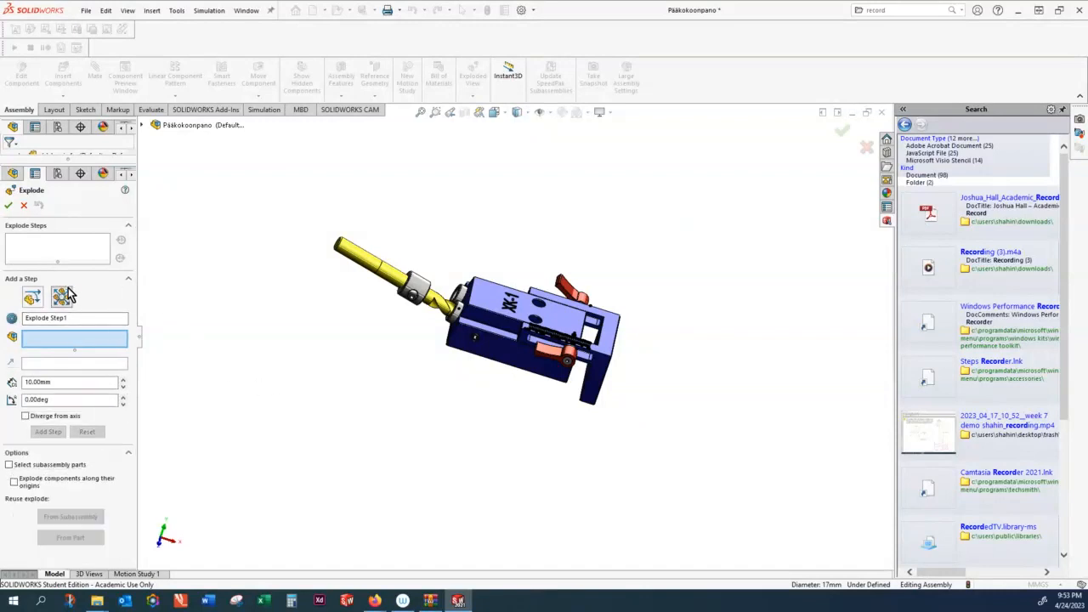
pyautogui.scroll(-4, 553, 397)
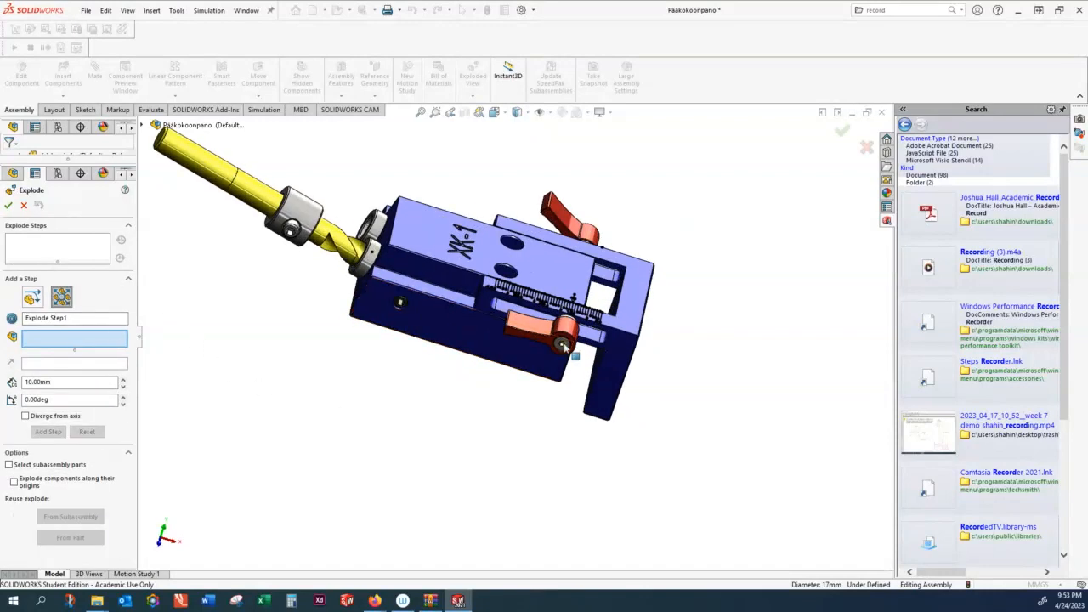
pyautogui.click(564, 344)
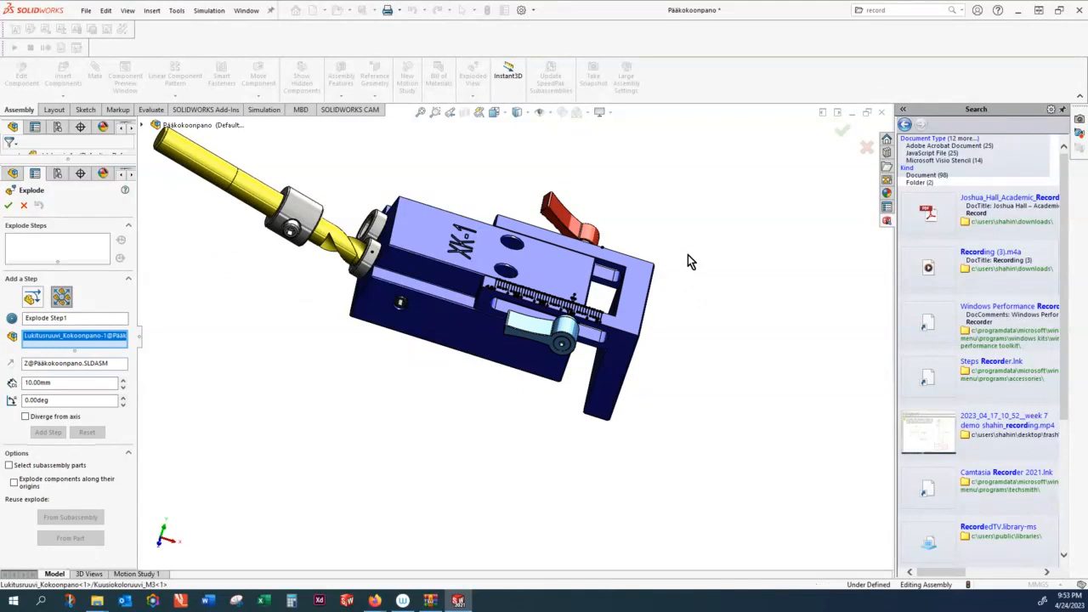
pyautogui.moveTo(695, 254); pyautogui.dragTo(632, 413, button='middle')
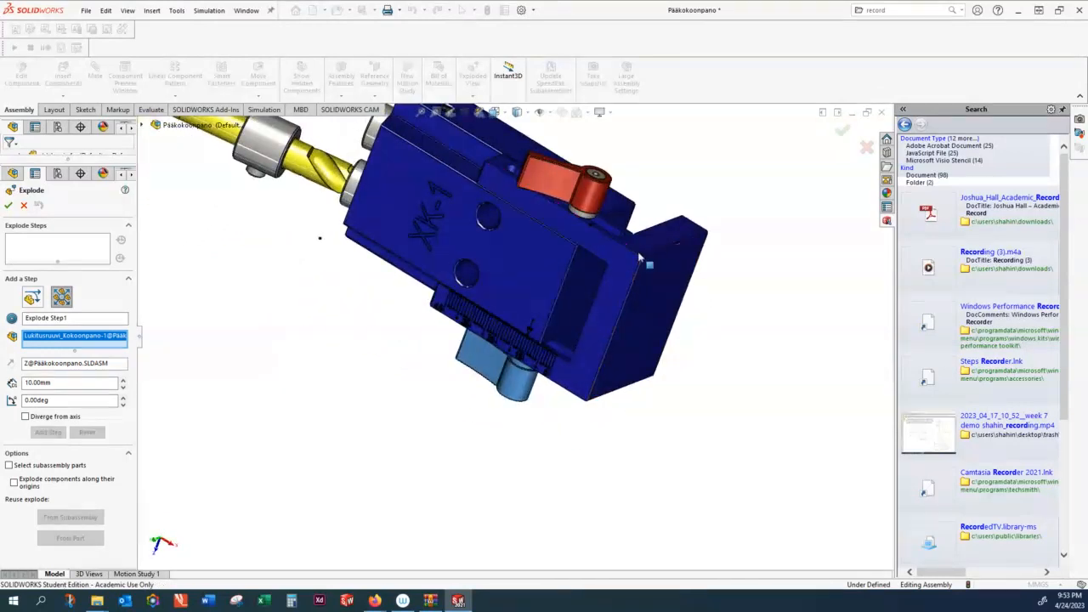
pyautogui.click(598, 182)
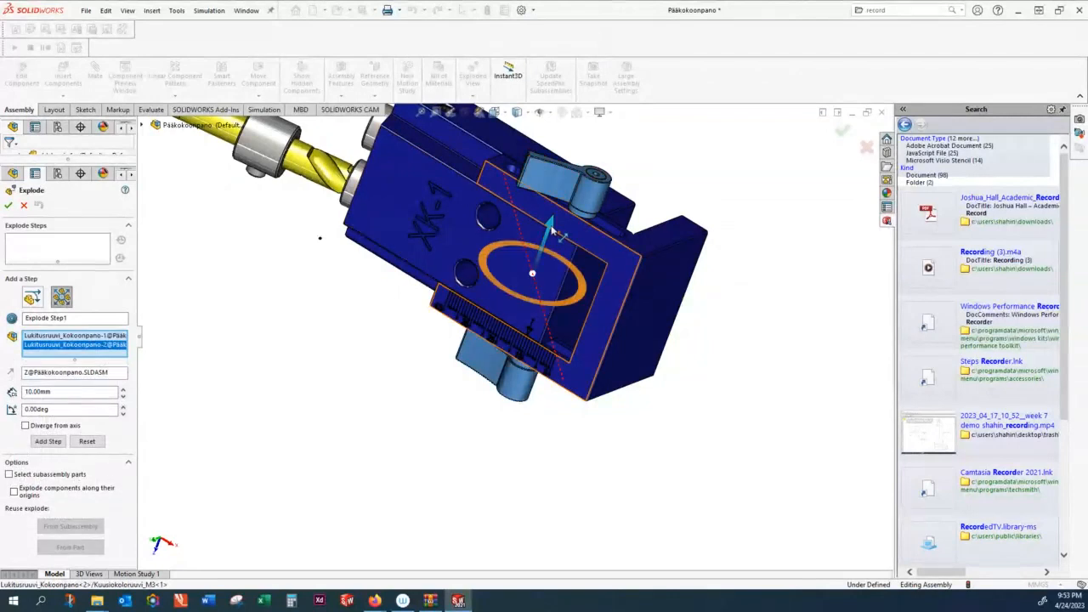
pyautogui.scroll(3, 552, 230)
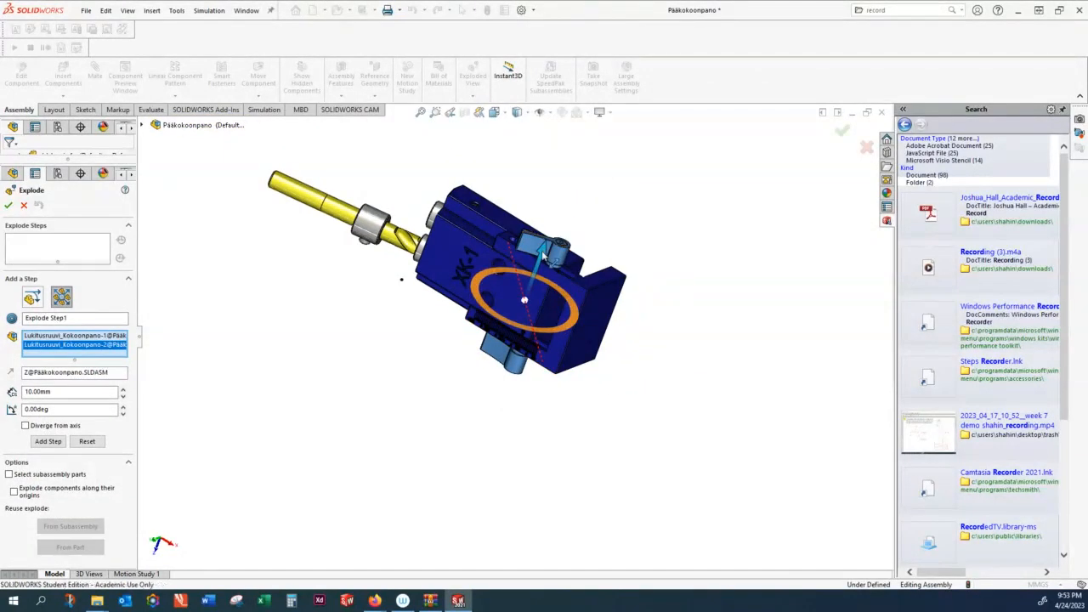
pyautogui.moveTo(542, 255); pyautogui.dragTo(587, 124)
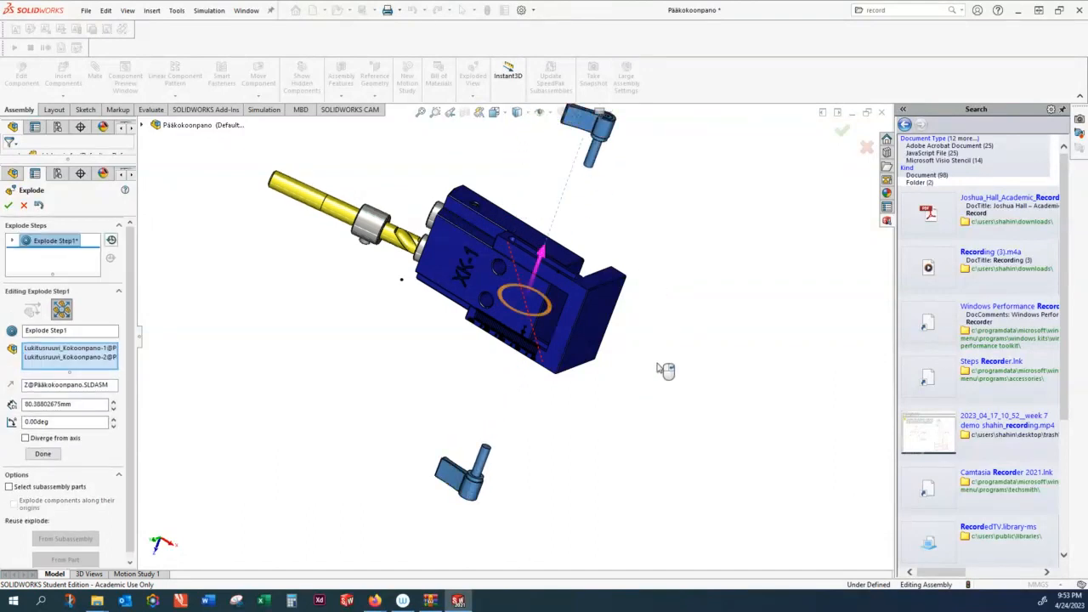
pyautogui.click(43, 453)
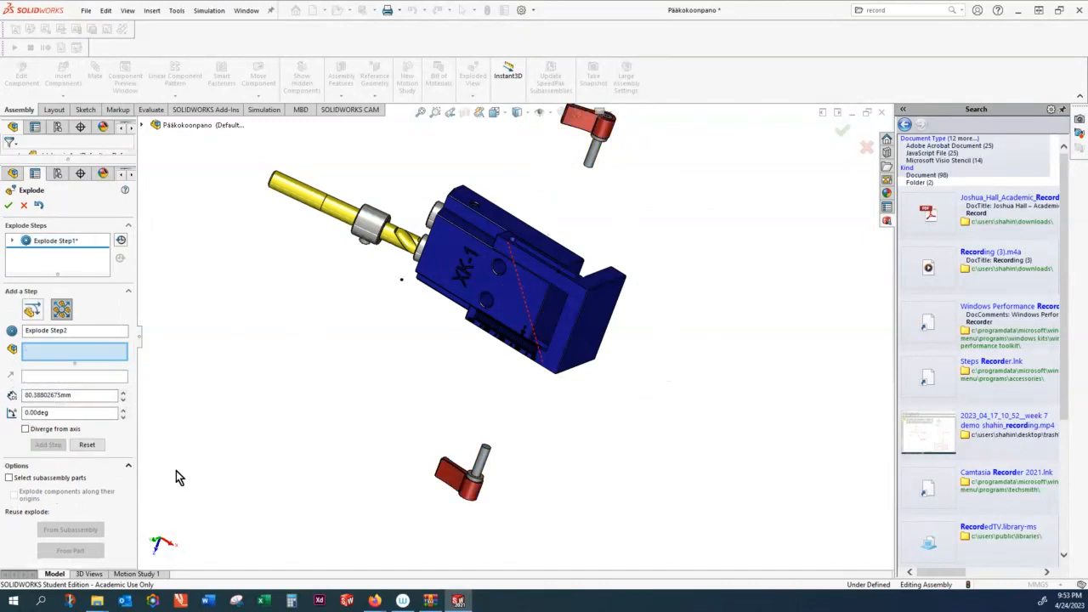
# Add a regular explode step that moves the slotted Vaste stop about 180 mm along X, away from the jig body
pyautogui.moveTo(276, 445); pyautogui.dragTo(331, 311, button='middle')
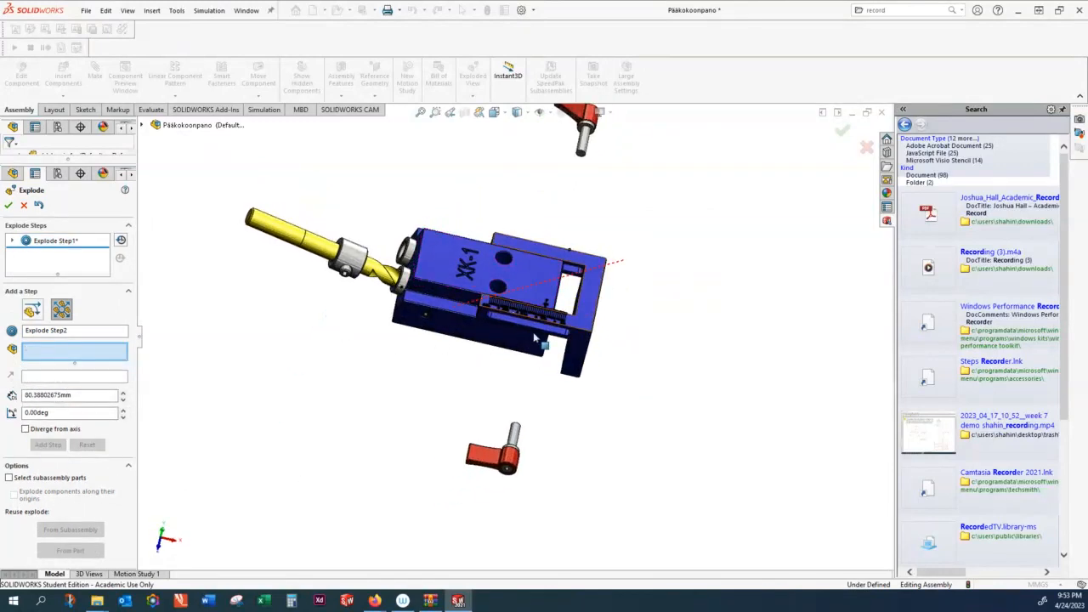
pyautogui.moveTo(636, 343); pyautogui.dragTo(636, 255, button='middle')
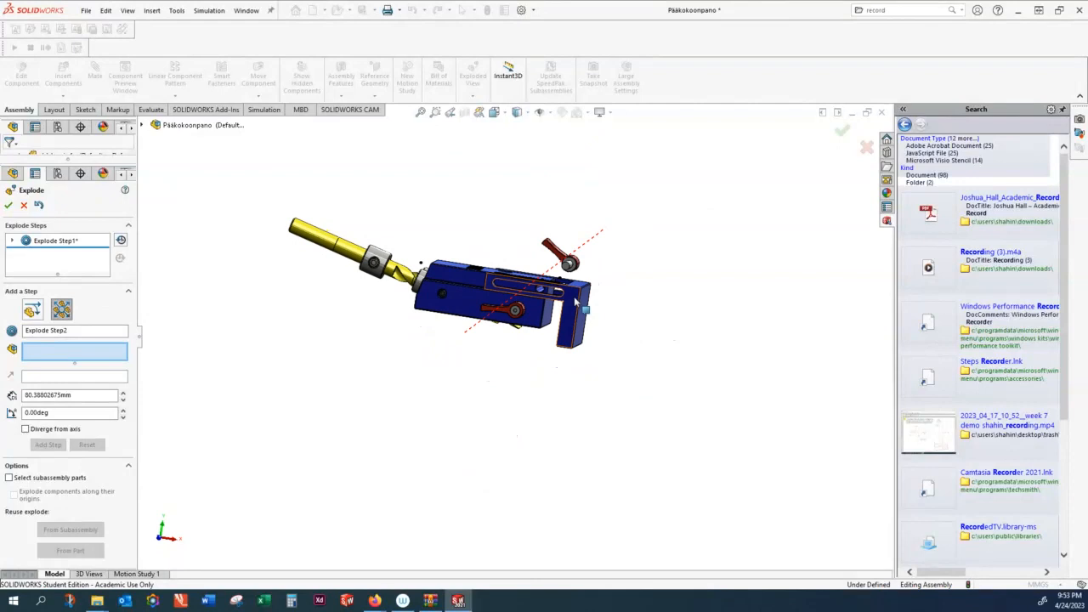
pyautogui.click(574, 302)
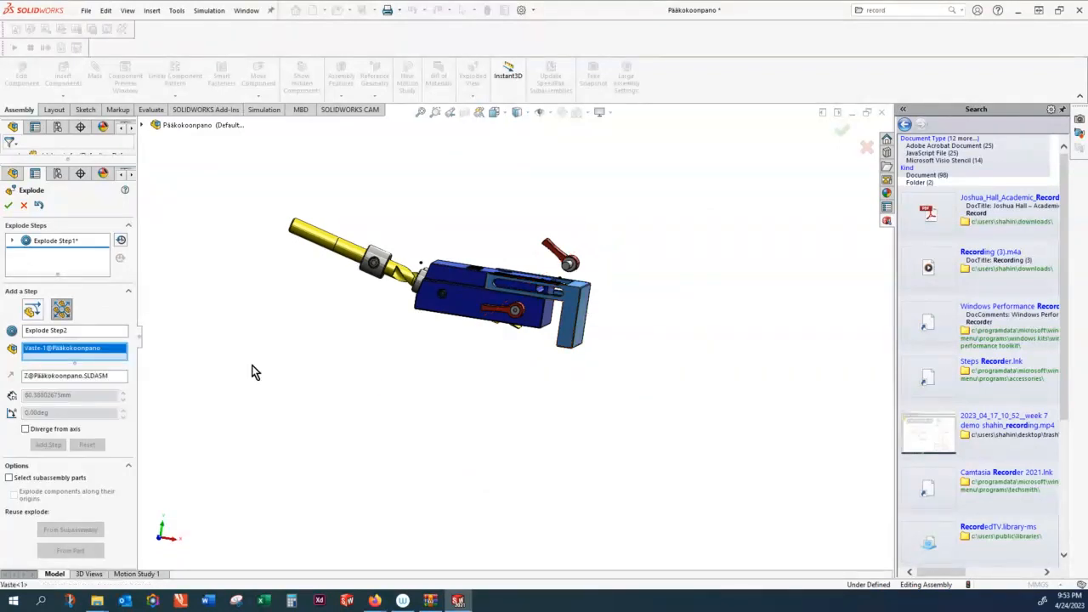
pyautogui.click(30, 311)
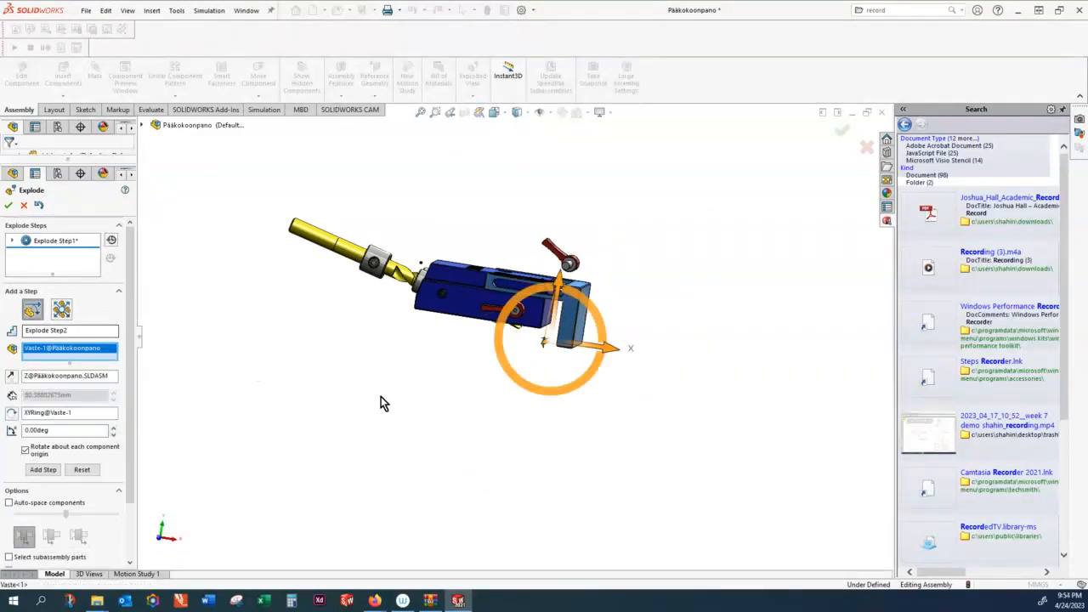
pyautogui.moveTo(685, 384); pyautogui.dragTo(663, 428, button='middle')
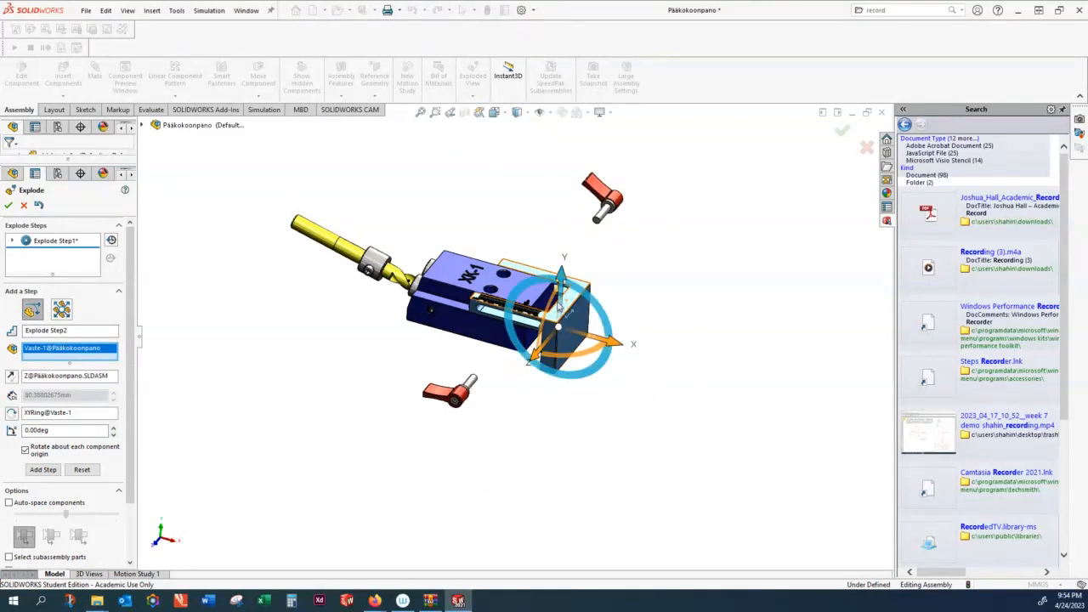
pyautogui.moveTo(618, 346); pyautogui.dragTo(891, 425)
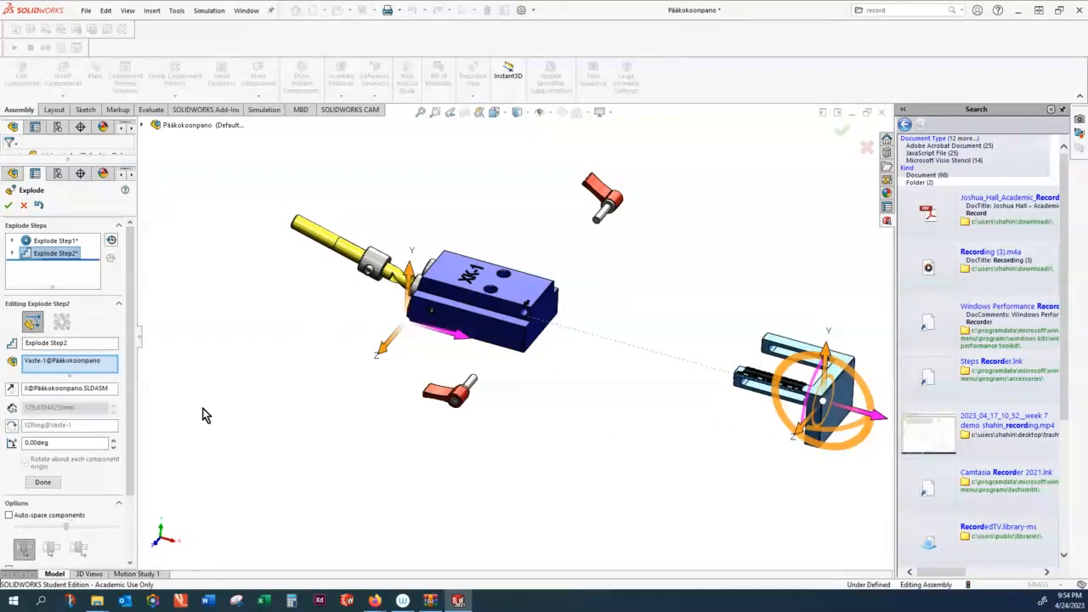
pyautogui.click(43, 483)
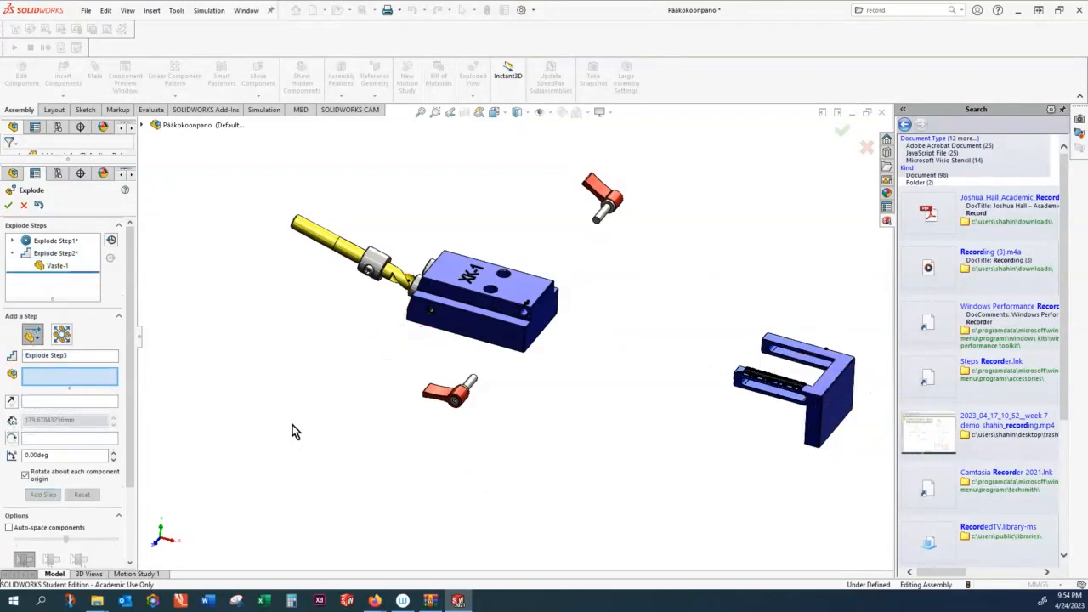
# Add a regular explode step moving the Rajoitinholkki stop collar and its Pidätinruuvi_M6_6 set screw together about 162 mm along X, beyond the drill bit
pyautogui.moveTo(294, 431); pyautogui.dragTo(405, 338, button='middle')
pyautogui.scroll(-6, 500, 280)
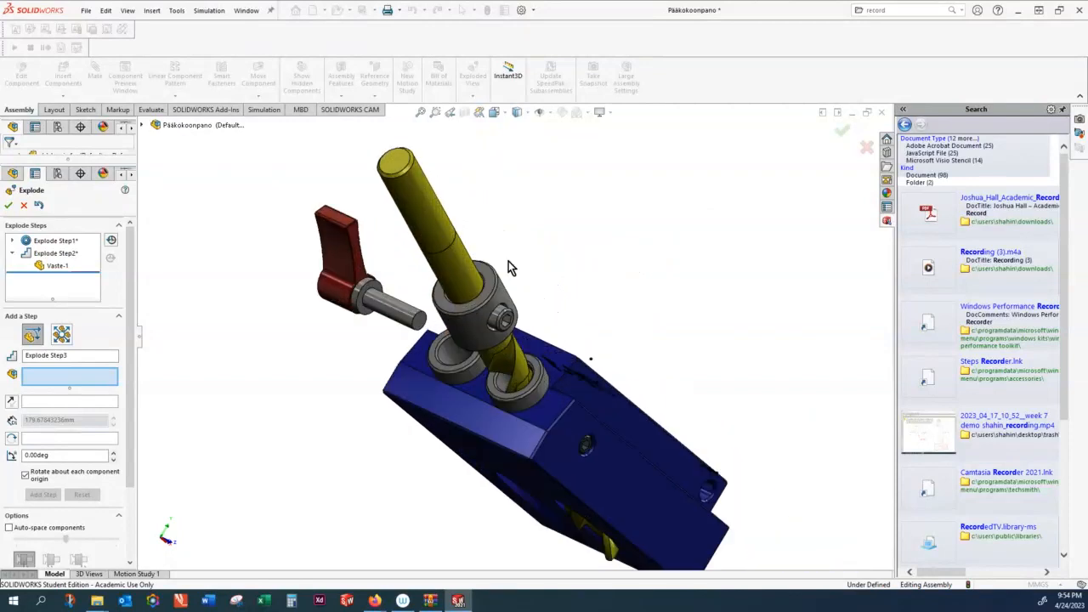
pyautogui.click(478, 327)
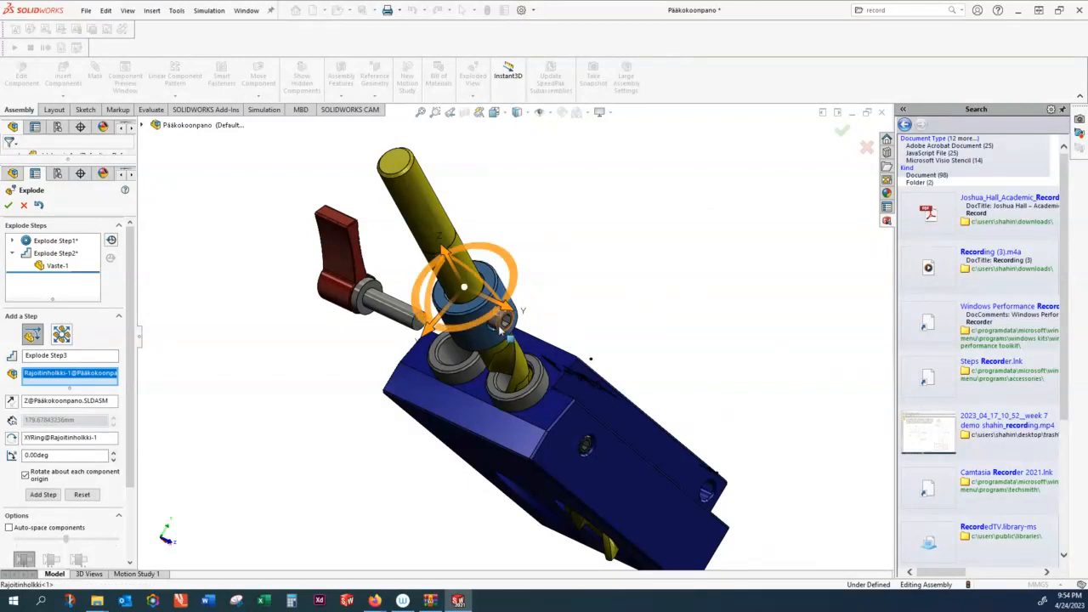
pyautogui.click(500, 331)
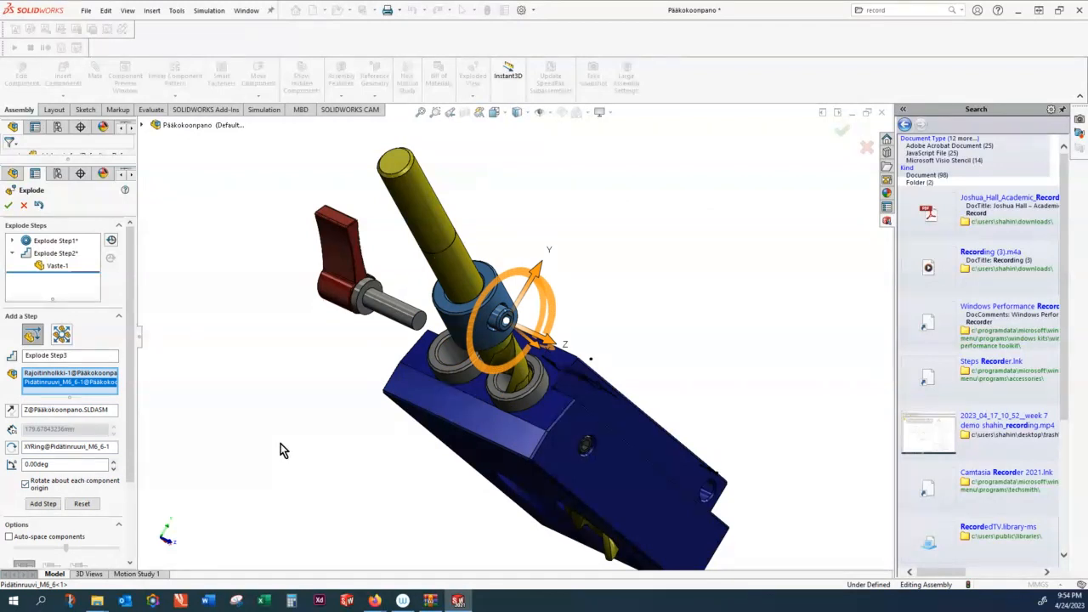
pyautogui.click(26, 485)
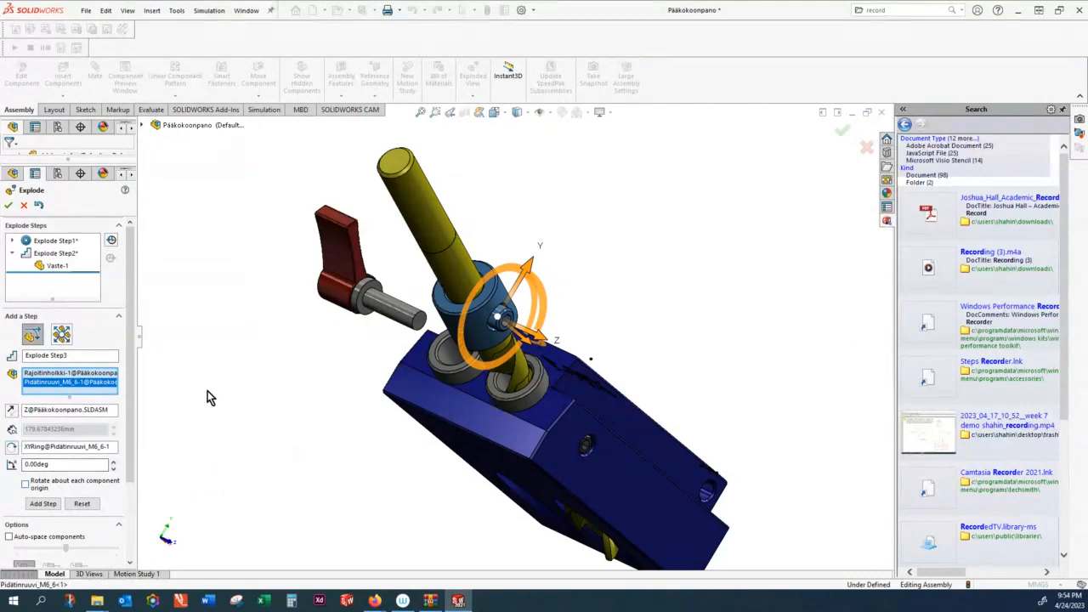
pyautogui.moveTo(307, 364); pyautogui.dragTo(267, 364, button='middle')
pyautogui.press('f')
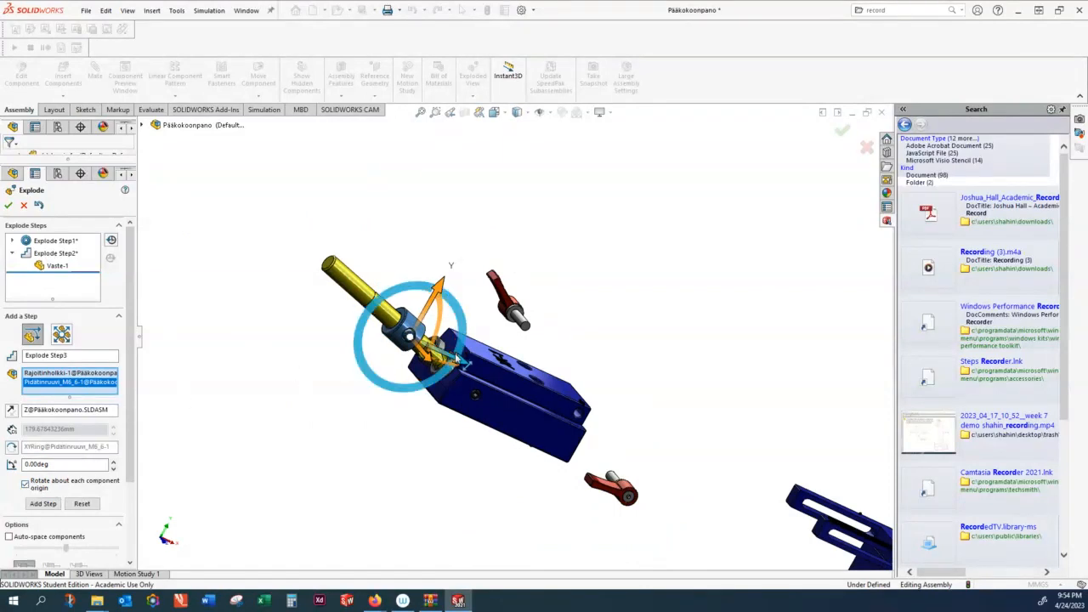
pyautogui.moveTo(456, 358); pyautogui.dragTo(237, 152)
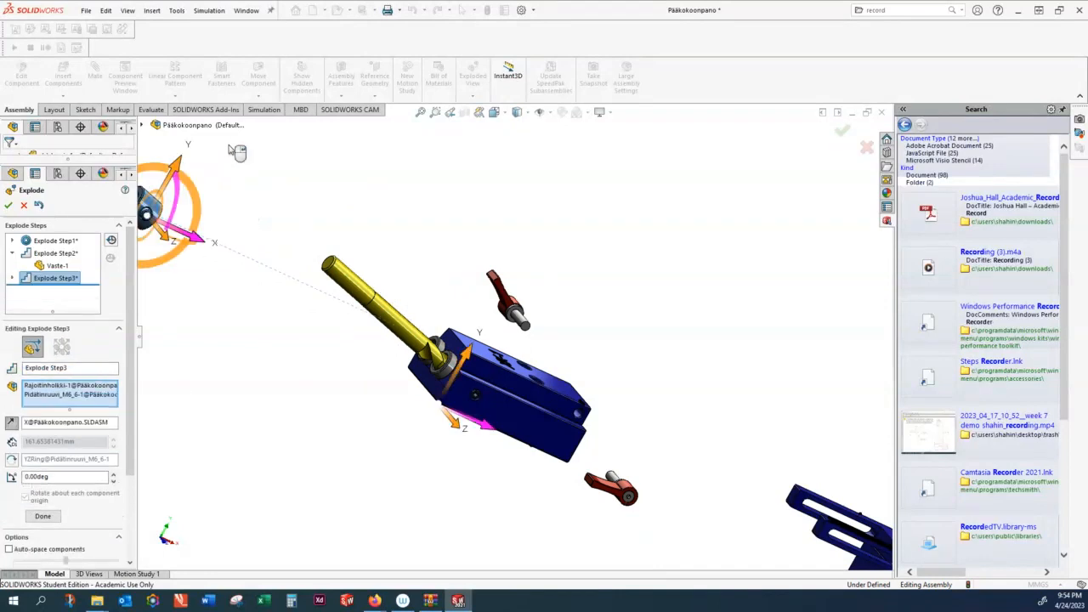
pyautogui.click(42, 516)
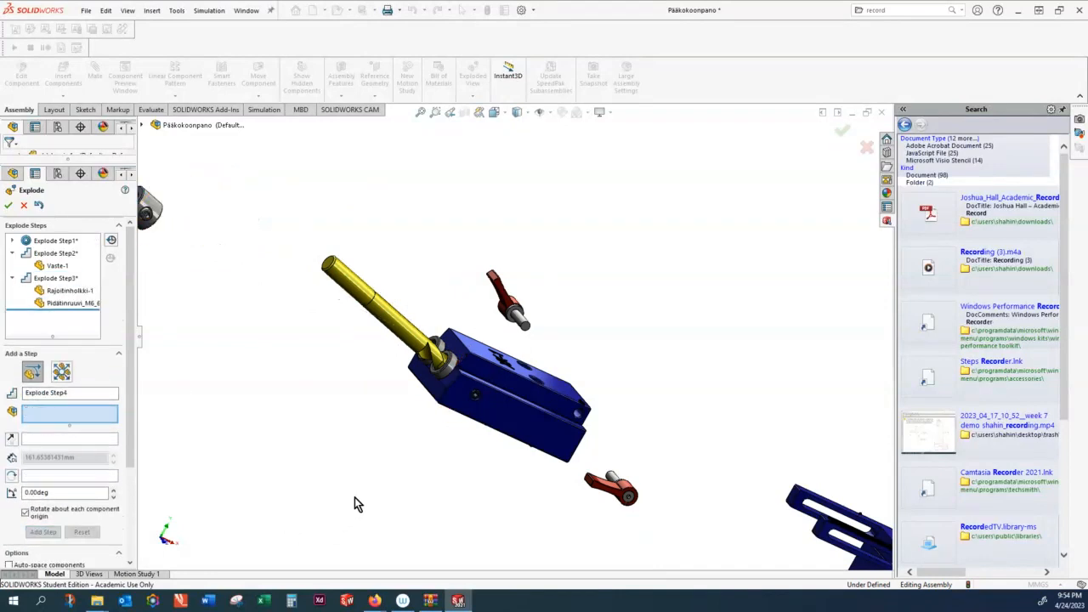
# Add a radial explode step moving both Pidätinruuvi_M5_8 set screws about 121 mm outward from the opposite sides of the jig body
pyautogui.scroll(2, 372, 491)
pyautogui.moveTo(461, 413); pyautogui.dragTo(510, 390, button='middle')
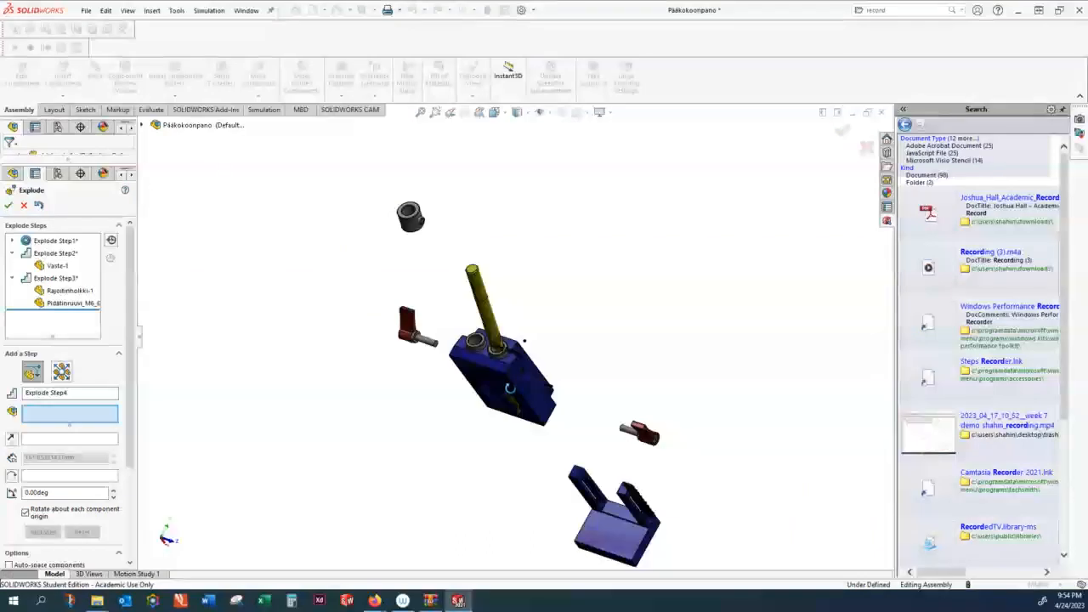
pyautogui.scroll(-5, 514, 382)
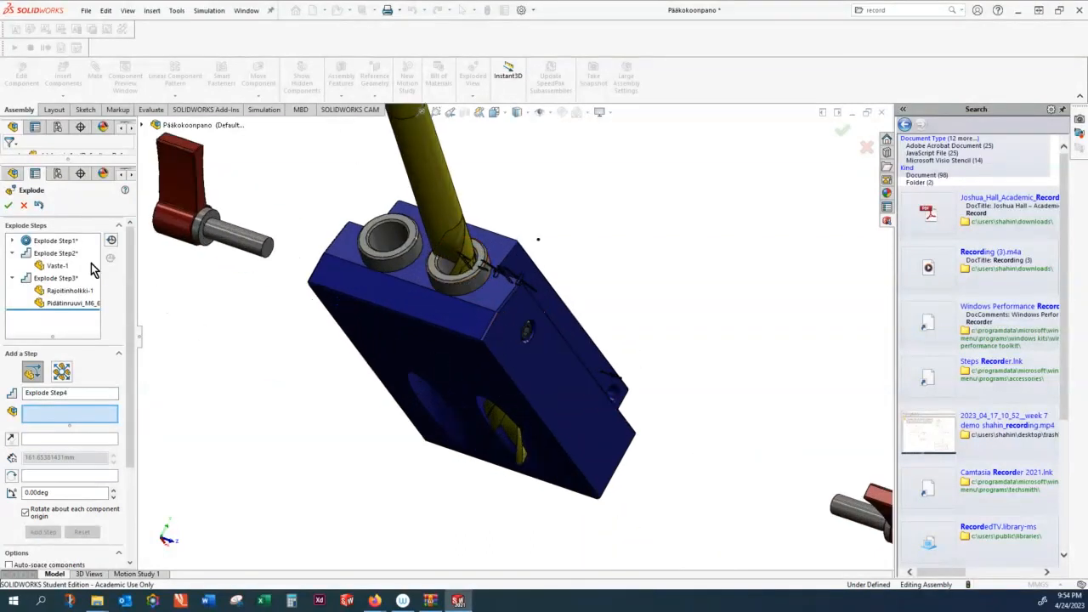
pyautogui.click(62, 371)
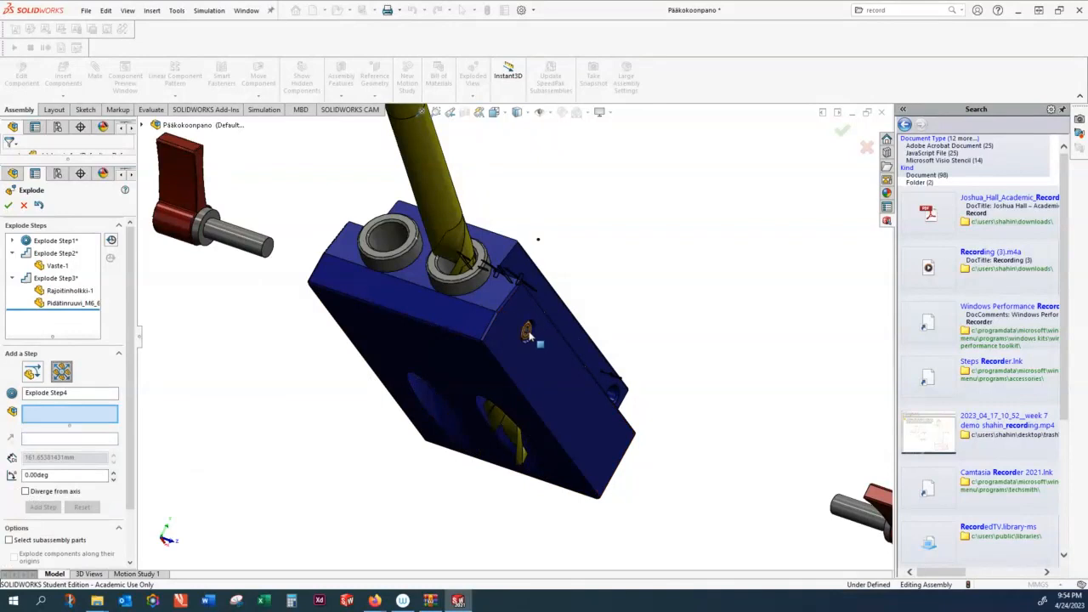
pyautogui.click(529, 337)
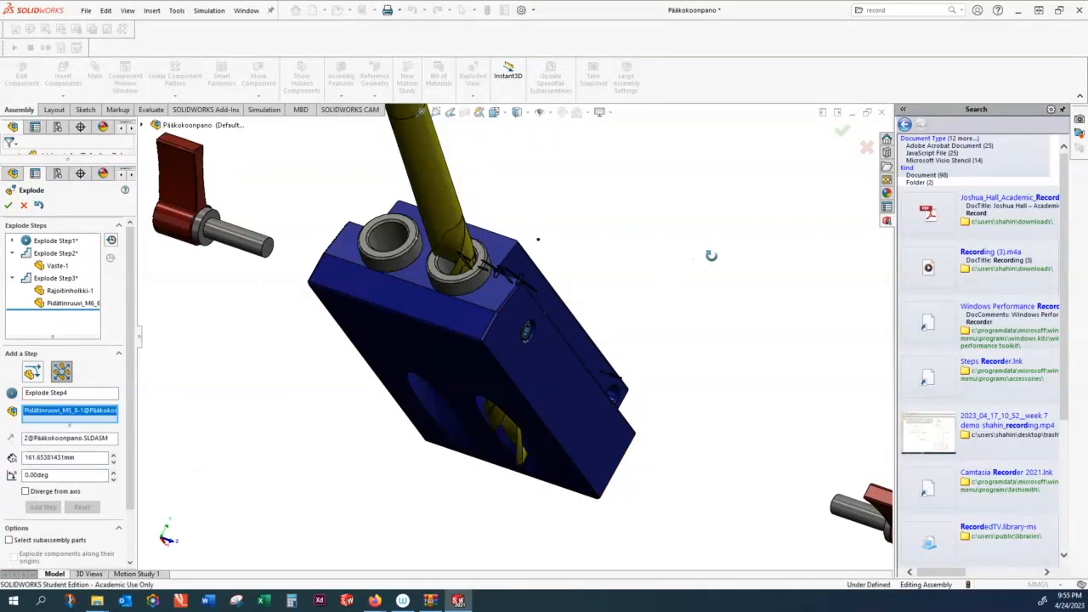
pyautogui.moveTo(709, 252); pyautogui.dragTo(767, 300, button='middle')
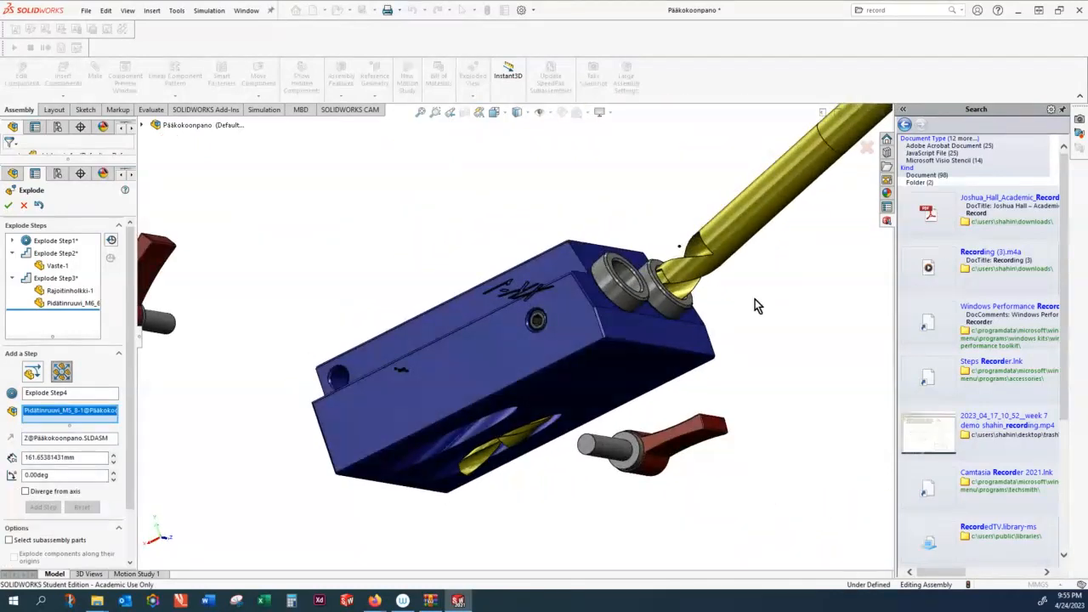
pyautogui.click(539, 327)
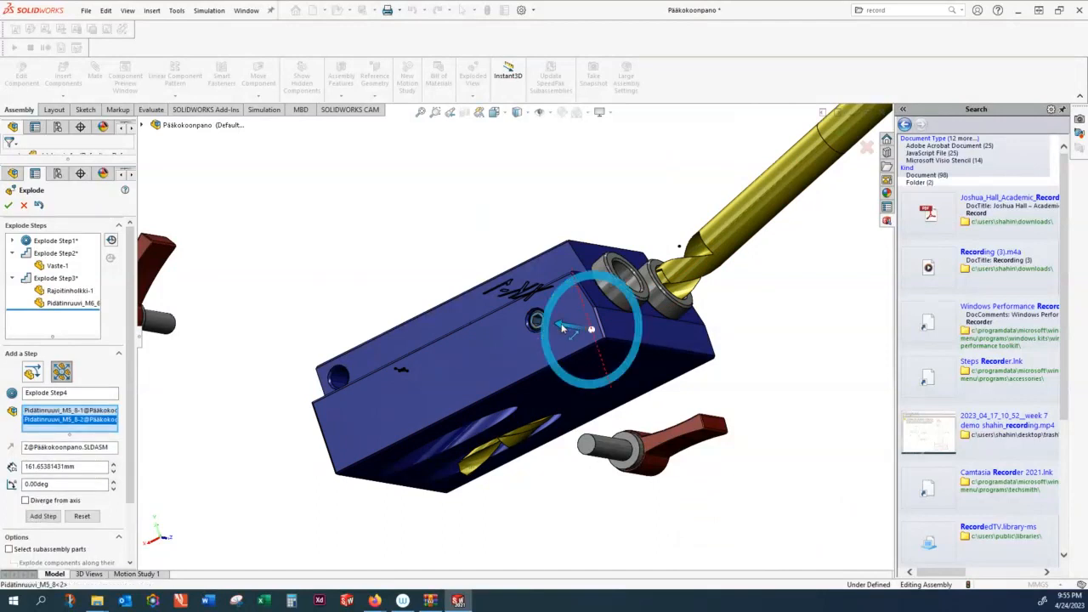
pyautogui.moveTo(562, 328); pyautogui.dragTo(283, 239)
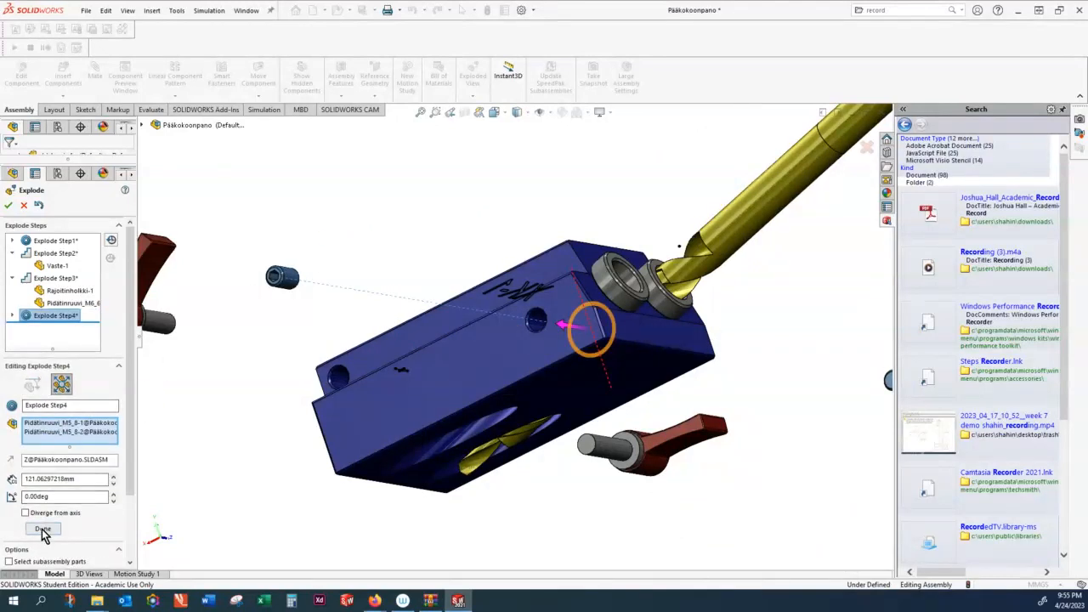
pyautogui.click(42, 530)
# Add a regular explode step that moves the Poranterä drill bit about 211 mm along Z, out of the jig body
pyautogui.moveTo(375, 501); pyautogui.dragTo(280, 517, button='middle')
pyautogui.scroll(4, 297, 500)
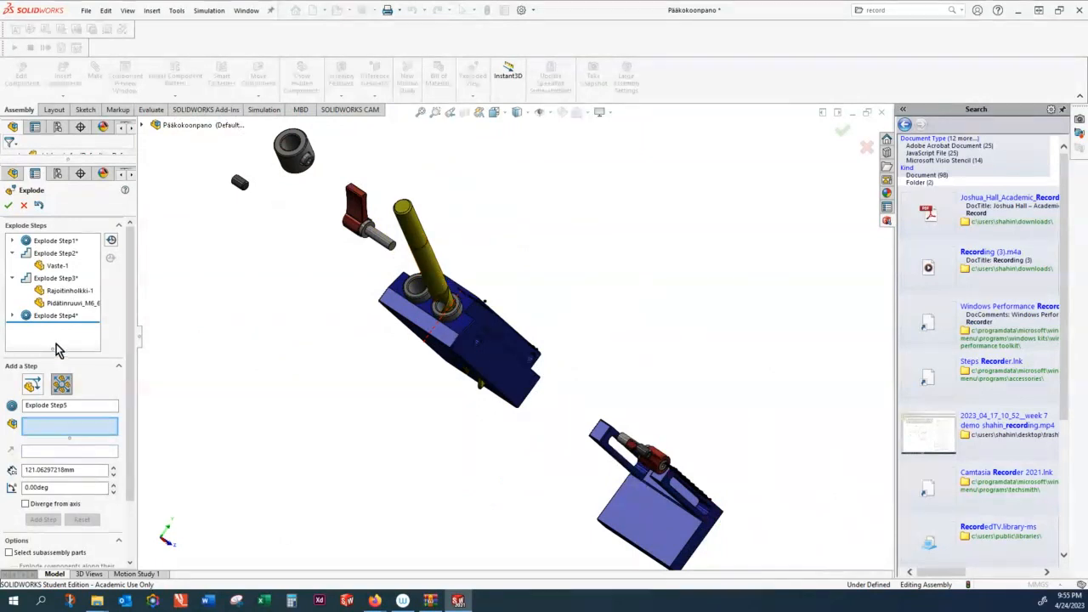
pyautogui.click(34, 385)
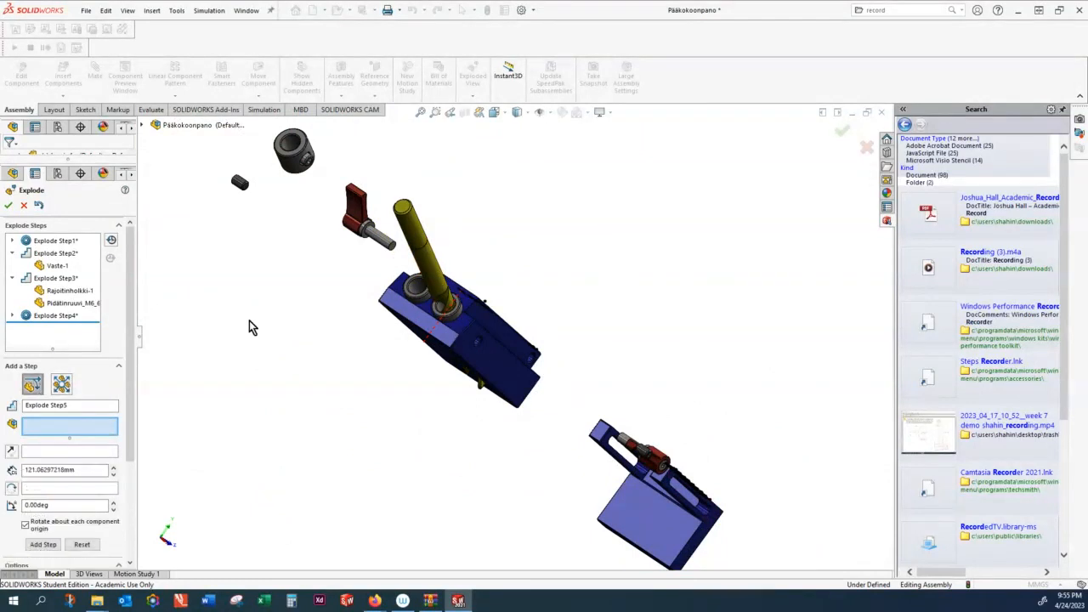
pyautogui.click(433, 259)
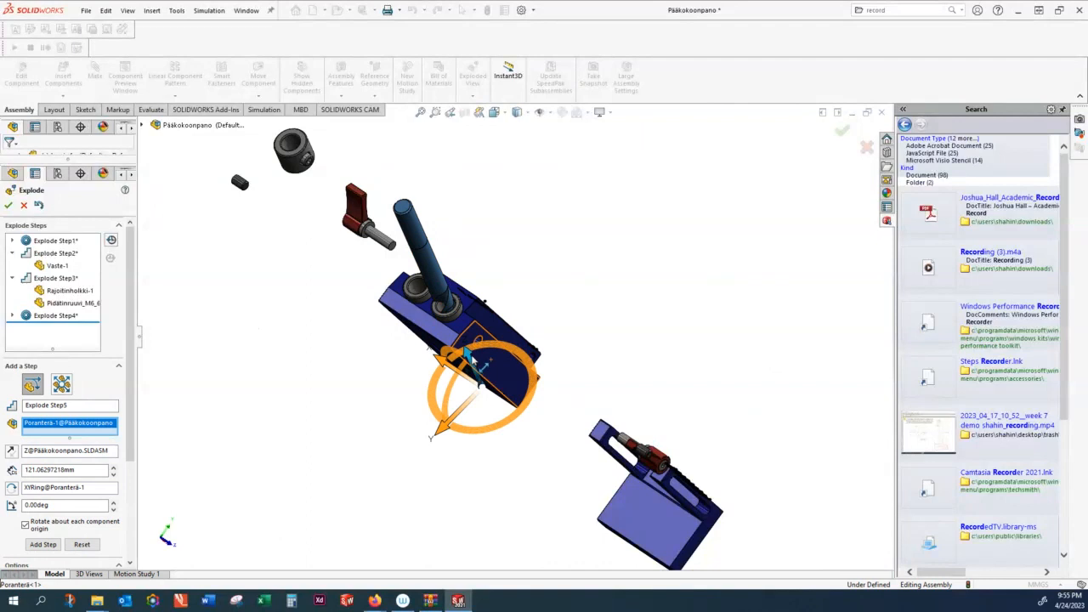
pyautogui.moveTo(470, 357); pyautogui.dragTo(403, 114)
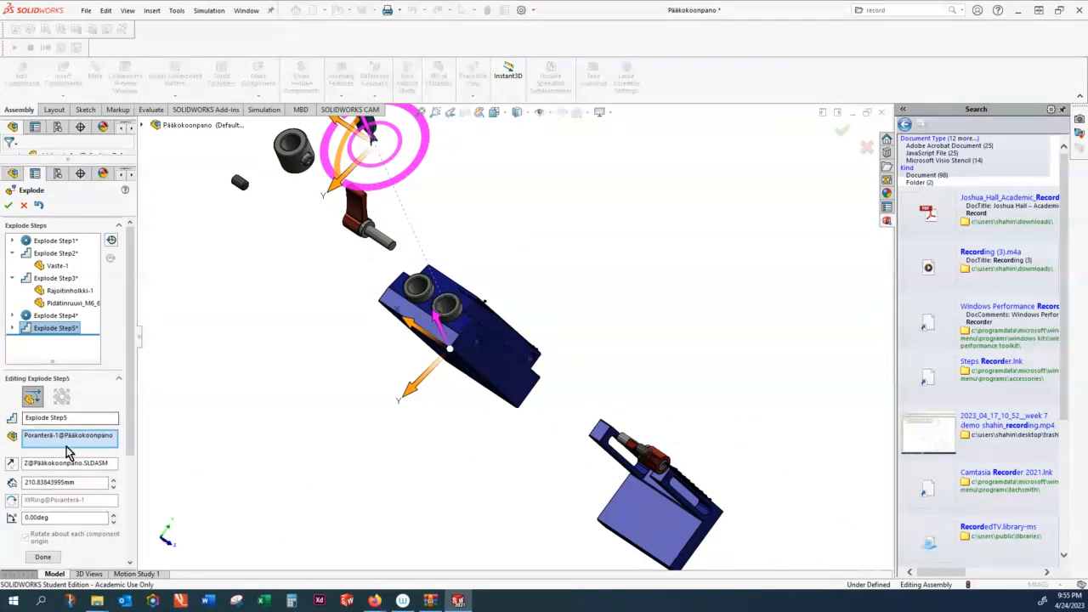
pyautogui.click(39, 557)
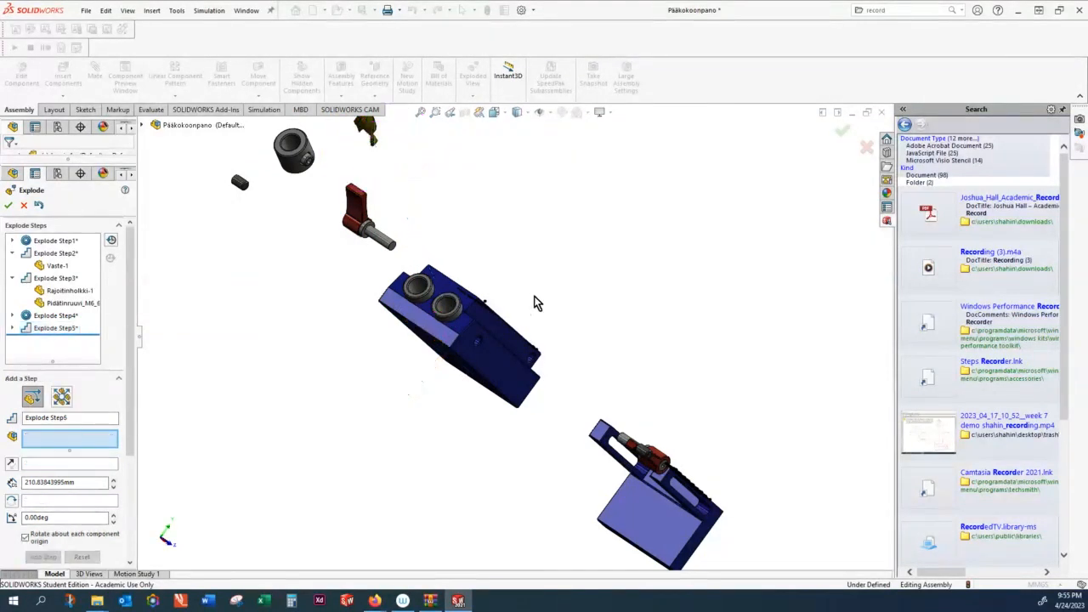
# Add a regular explode step pulling both Holkki bushings together about 108 mm along Z, out of the jig body
pyautogui.moveTo(535, 303); pyautogui.dragTo(528, 327, button='middle')
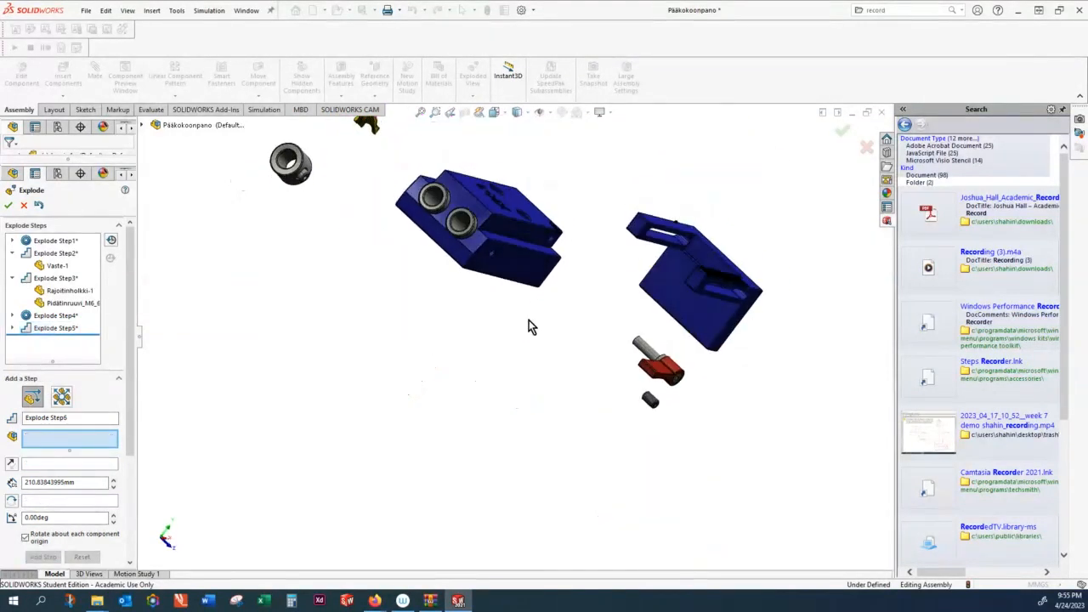
pyautogui.click(464, 229)
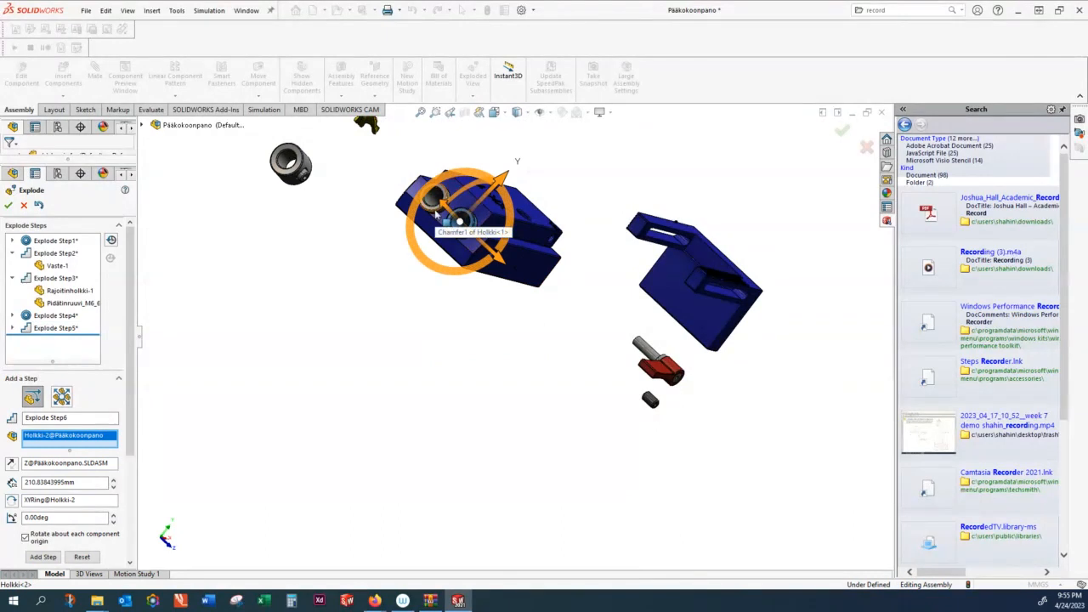
pyautogui.click(434, 213)
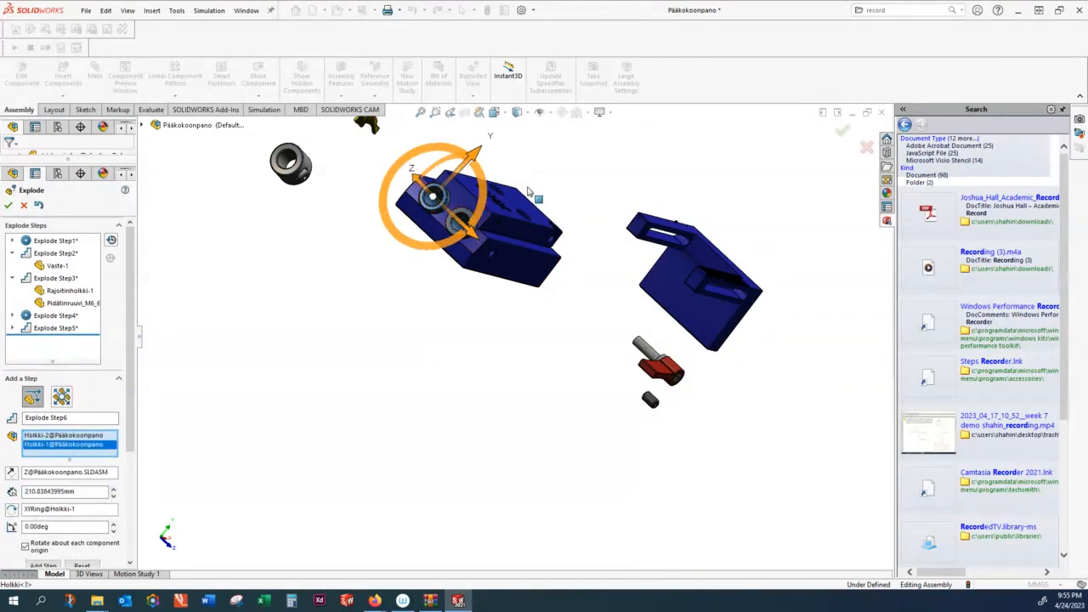
pyautogui.moveTo(524, 178); pyautogui.dragTo(503, 201, button='middle')
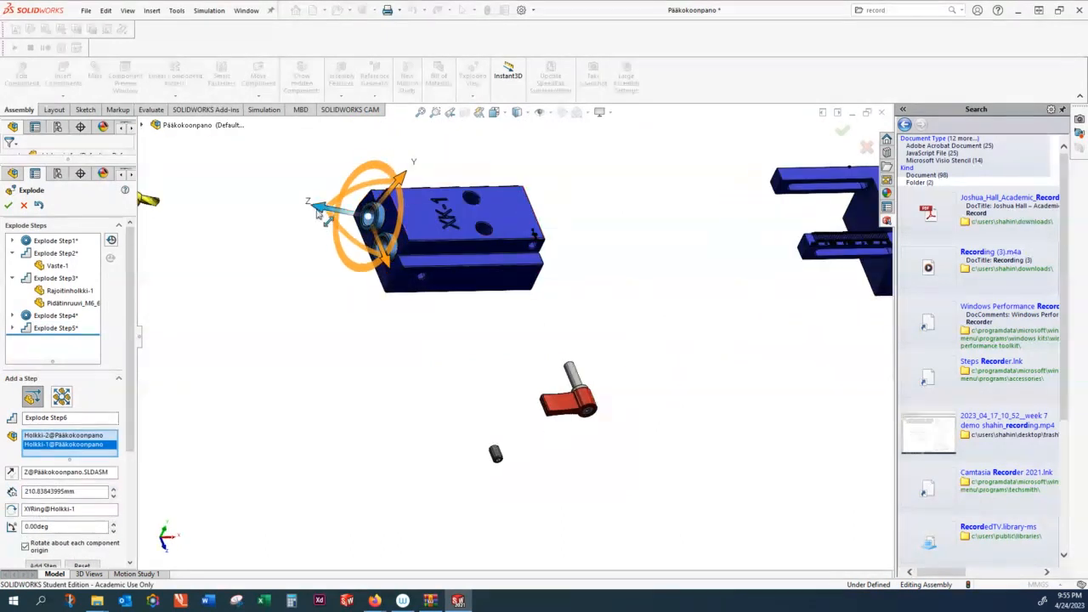
pyautogui.moveTo(320, 212); pyautogui.dragTo(147, 194)
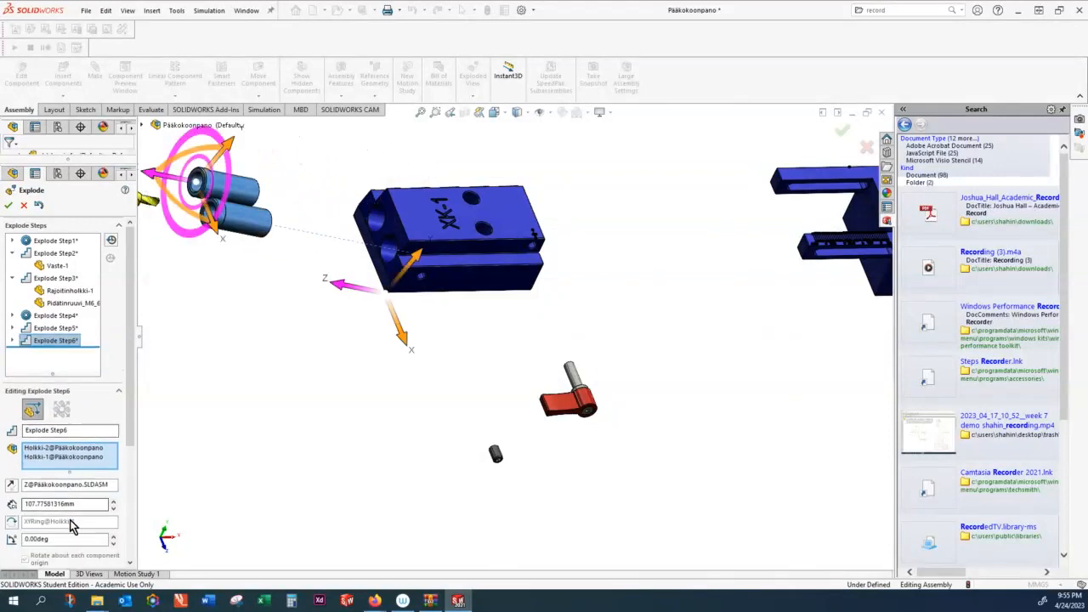
pyautogui.scroll(-3, 75, 525)
pyautogui.click(42, 402)
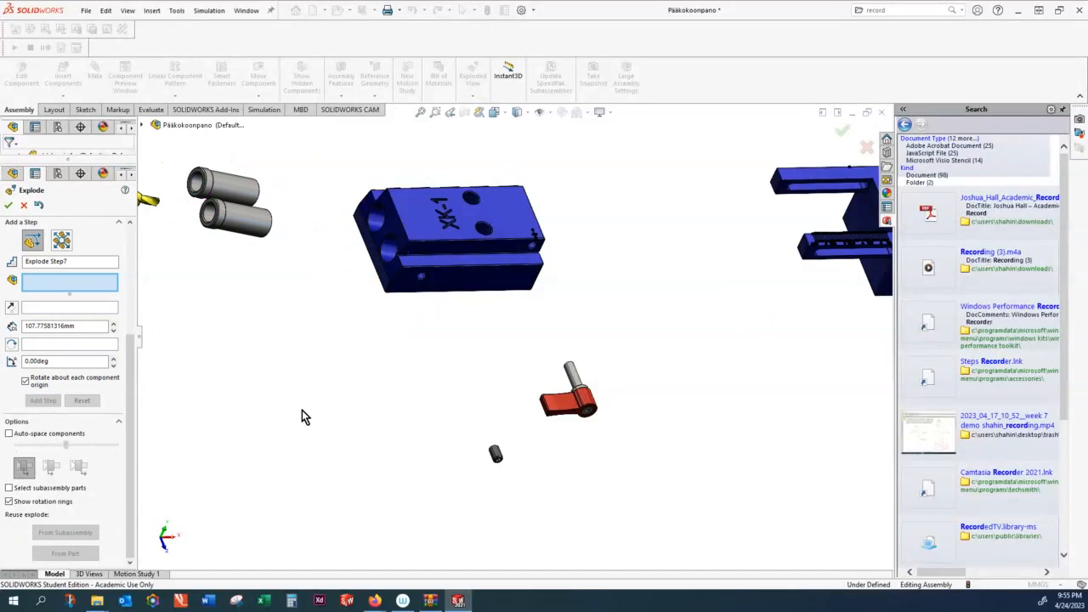
# Add a regular explode step moving the Runko jig body about 233 mm downward along Y, and finish the exploded view
pyautogui.scroll(3, 459, 322)
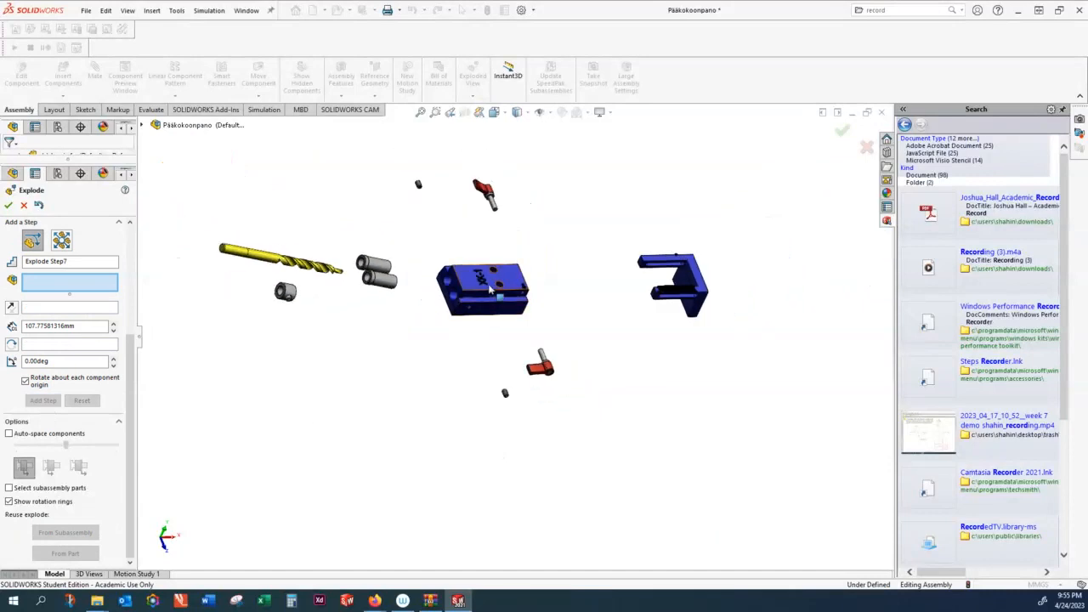
pyautogui.moveTo(495, 296); pyautogui.dragTo(438, 287, button='middle')
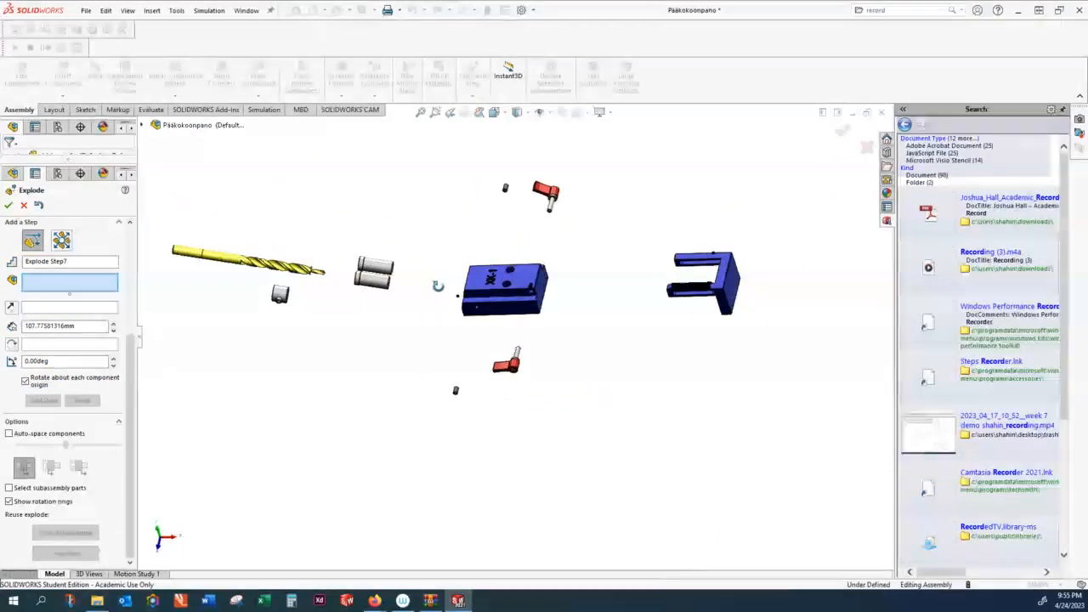
pyautogui.click(520, 281)
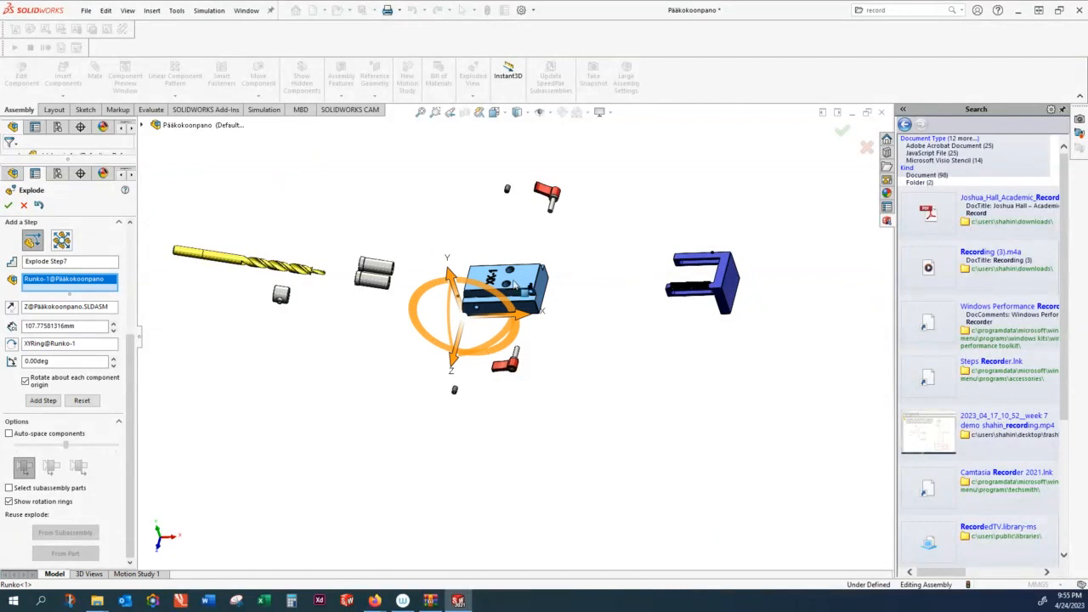
pyautogui.moveTo(448, 274); pyautogui.dragTo(515, 425)
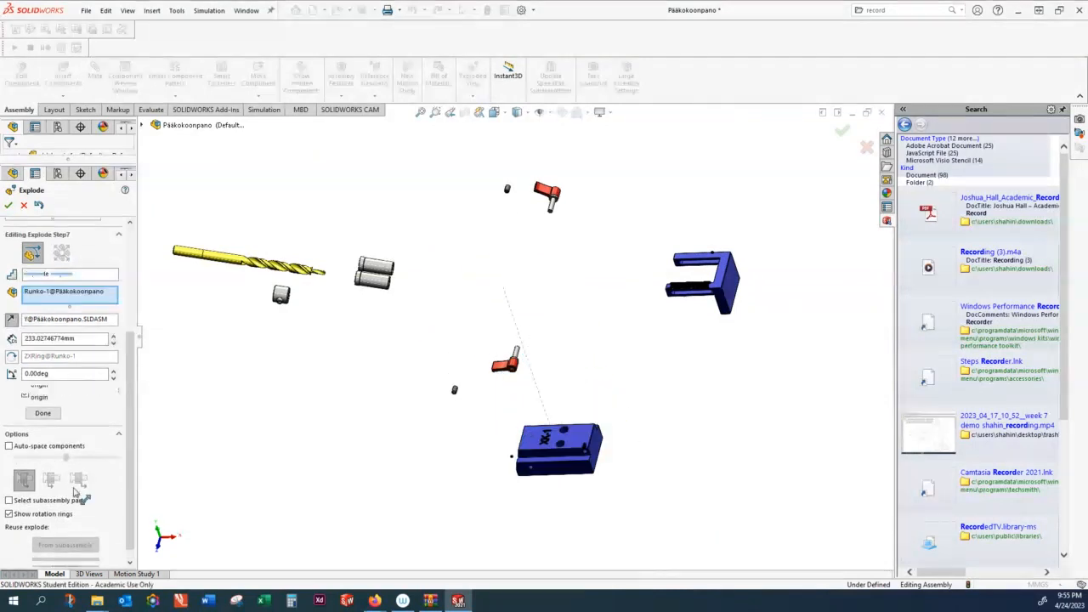
pyautogui.click(43, 413)
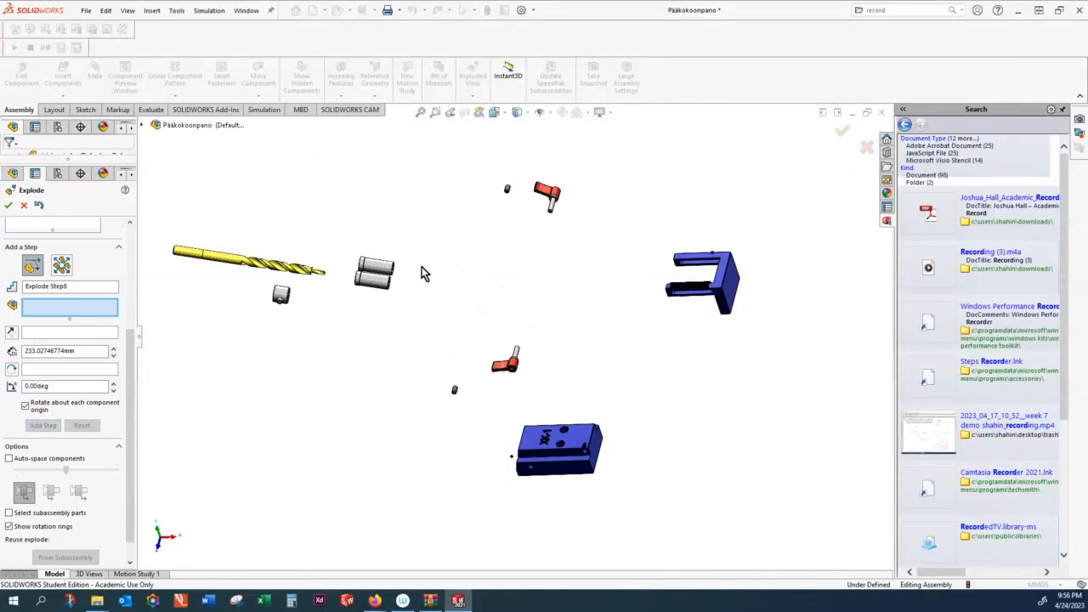
pyautogui.click(8, 207)
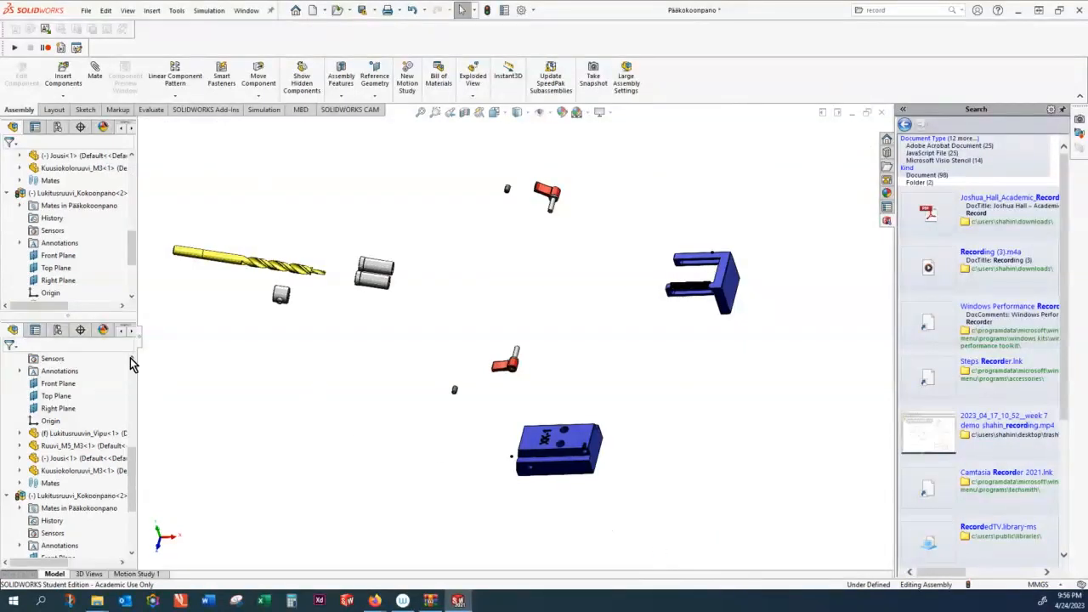
# Collapse the top-level assembly to check its assembled state, and explode it again from an angled view
pyautogui.scroll(8, 74, 238)
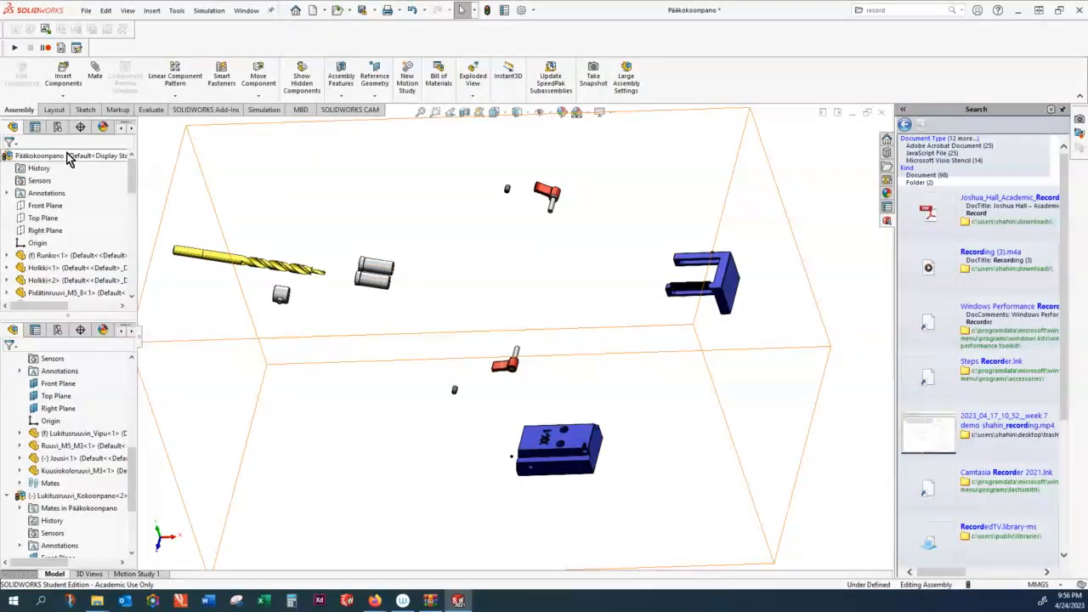
pyautogui.rightClick(70, 157)
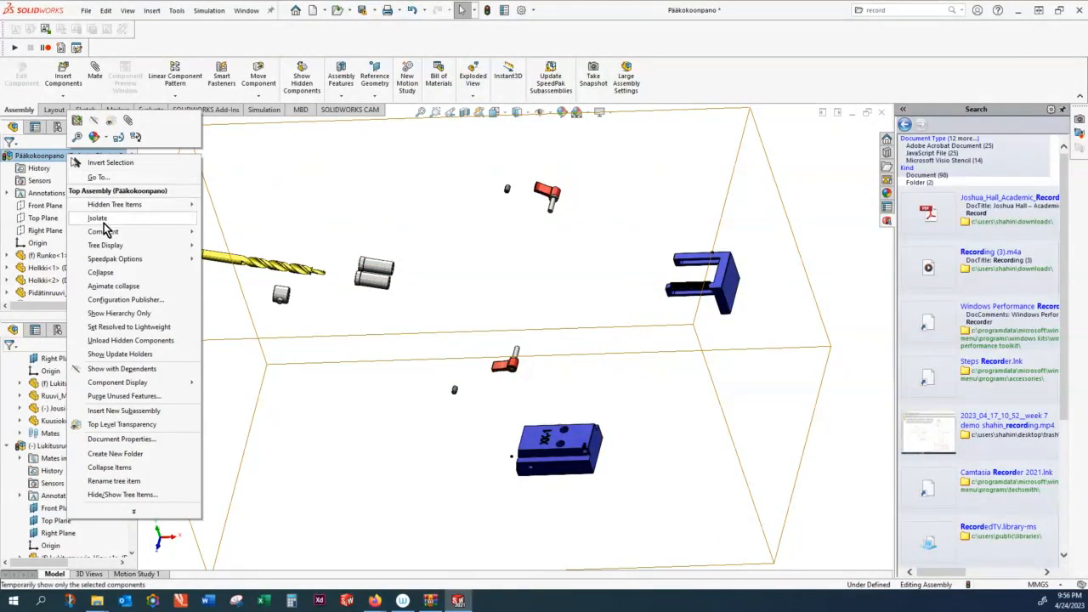
pyautogui.click(113, 272)
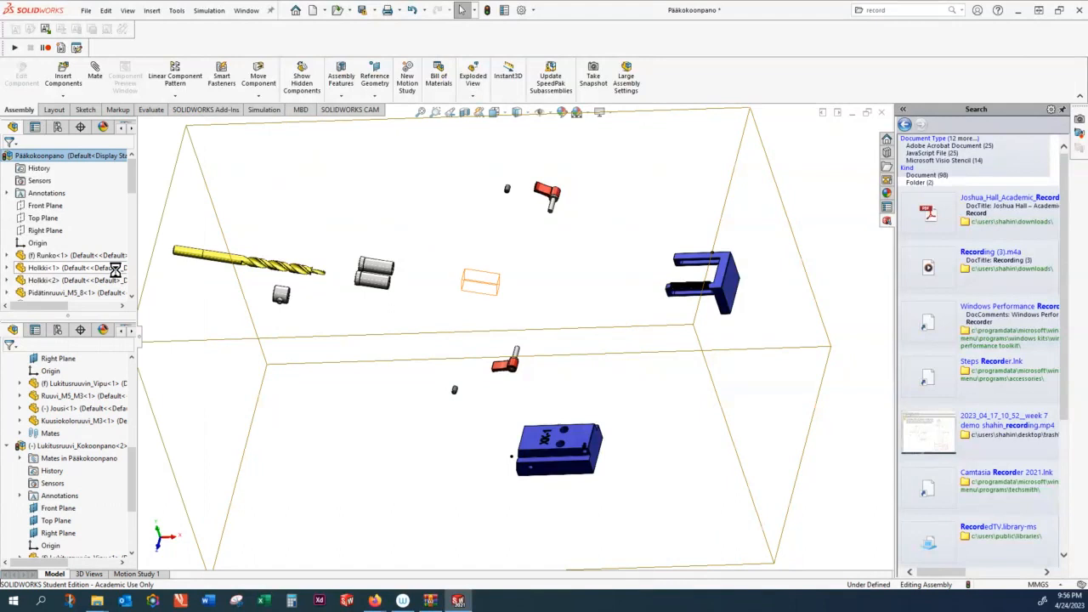
pyautogui.moveTo(516, 345); pyautogui.dragTo(607, 290, button='middle')
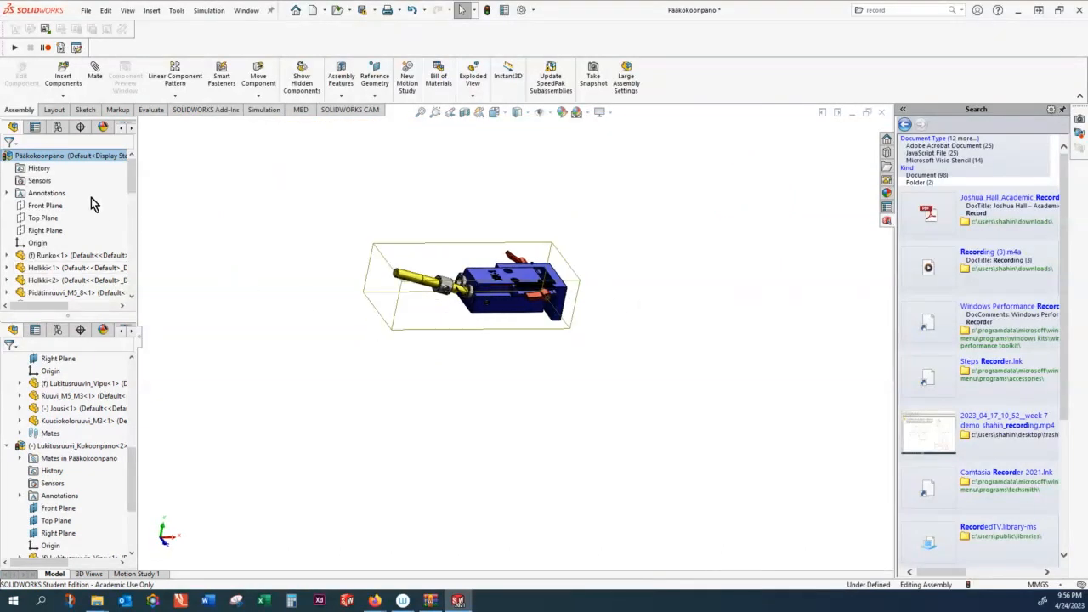
pyautogui.rightClick(86, 158)
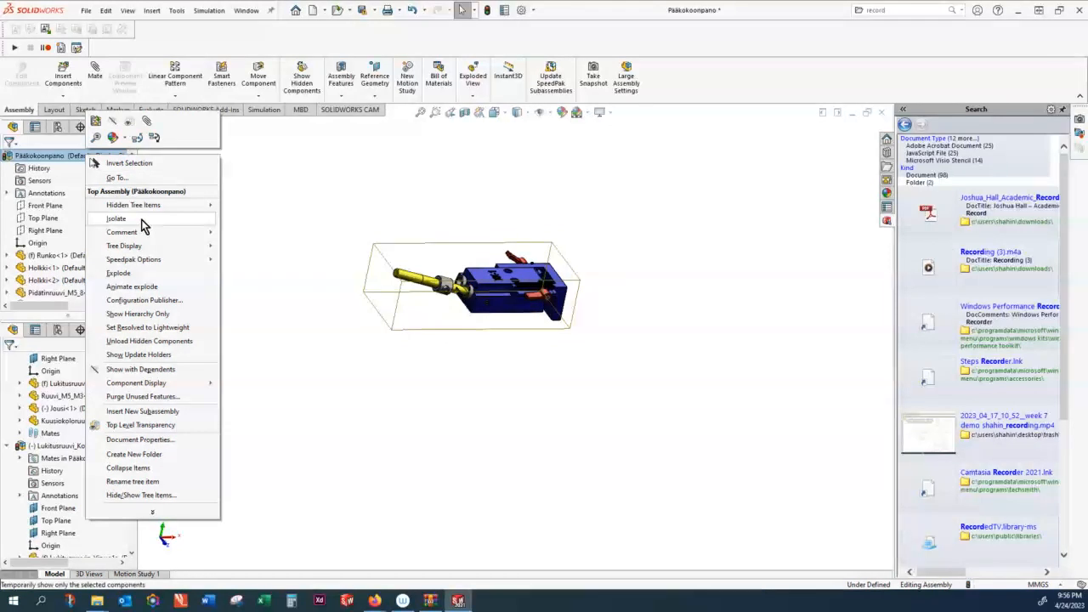
pyautogui.click(127, 273)
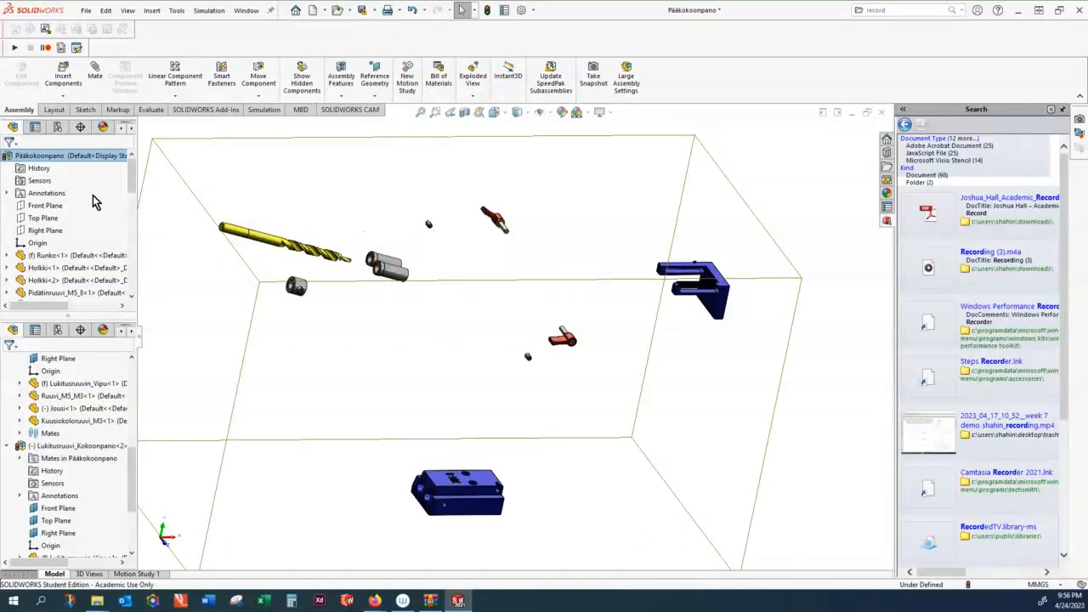
# Animate the top-level assembly's collapse and save the animation as the MP4 video Pääkokoonpanoexplodedview in the POCKET_HOLE_JIG folder
pyautogui.rightClick(67, 164)
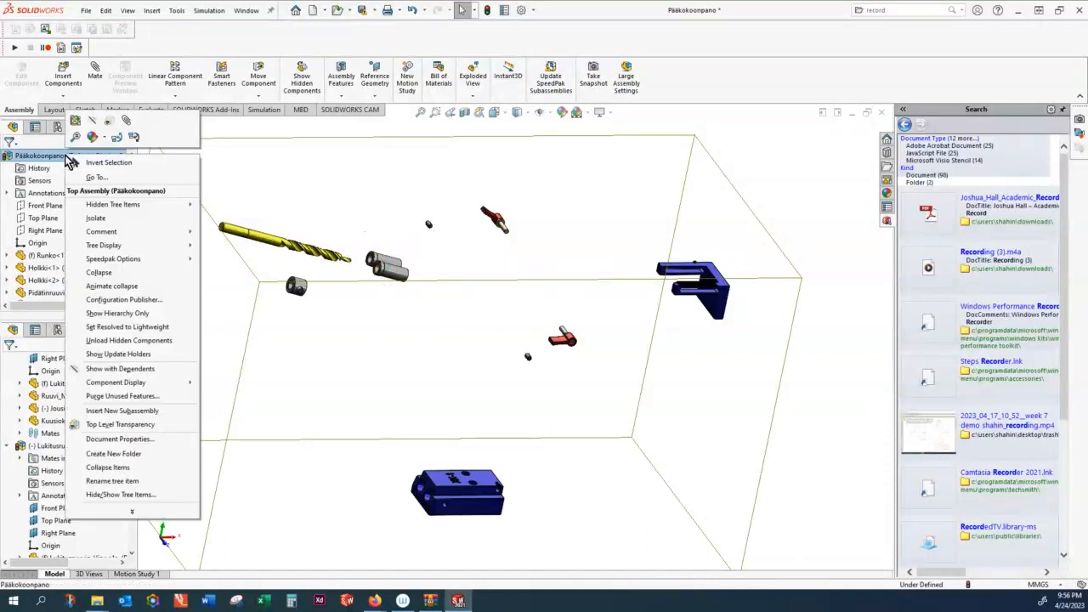
pyautogui.click(110, 289)
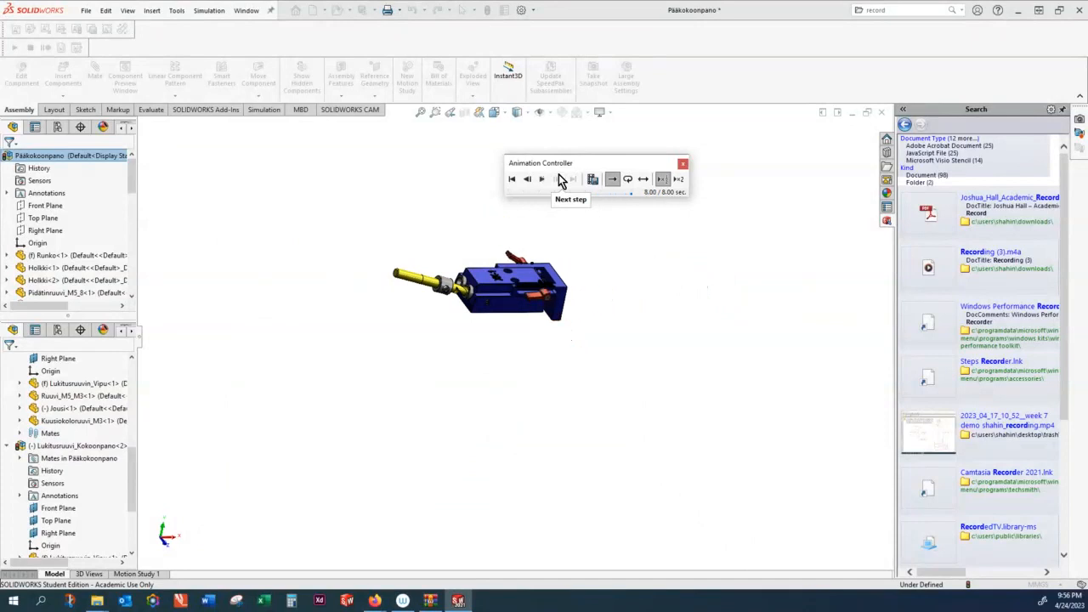
pyautogui.click(597, 181)
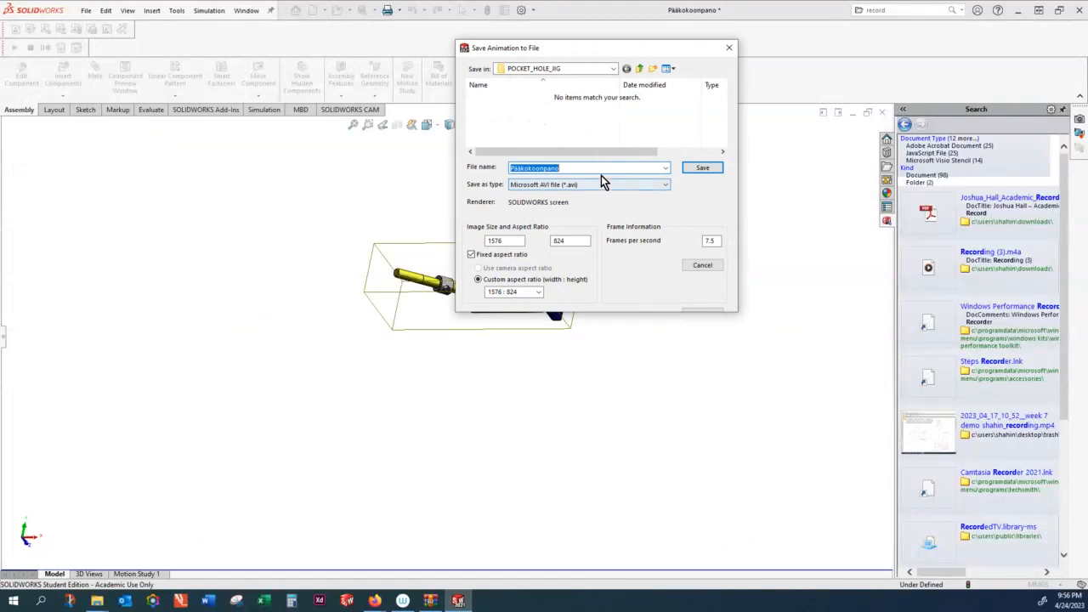
pyautogui.click(601, 183)
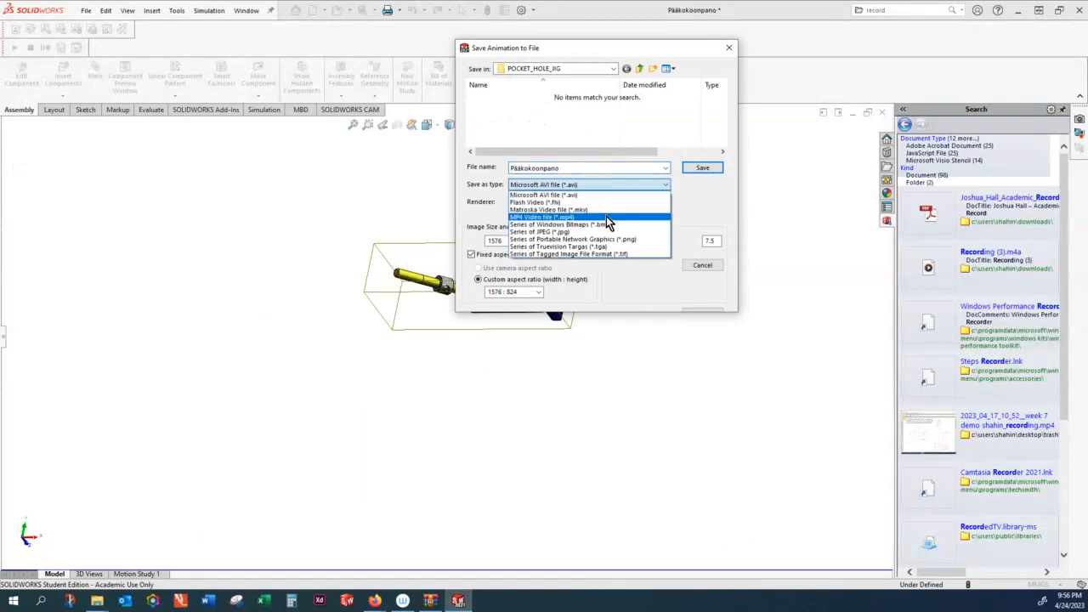
pyautogui.click(606, 217)
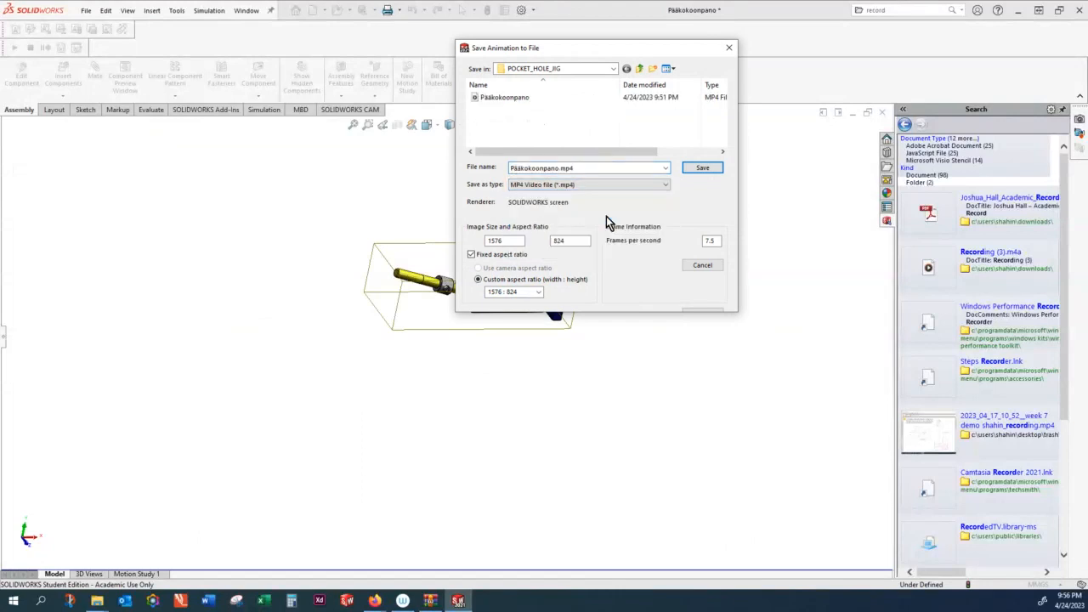
pyautogui.doubleClick(559, 169)
pyautogui.press('Return')
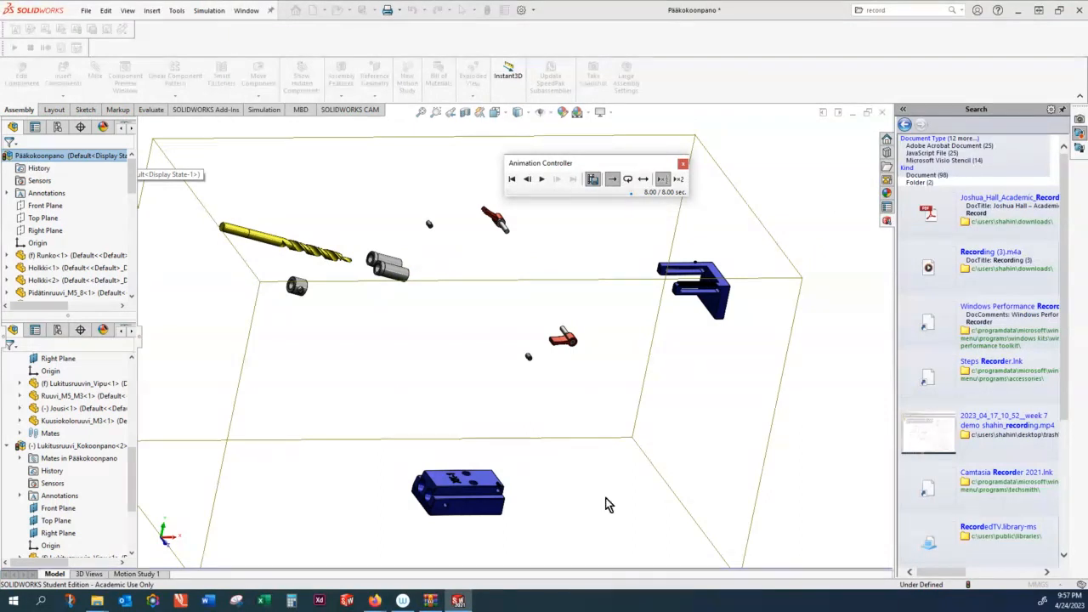
# Play the Pääkokoonpanoexplodedview video from the POCKET_HOLE_JIG folder in VLC media player, close it, and return to the assembly
pyautogui.moveTo(97, 600)
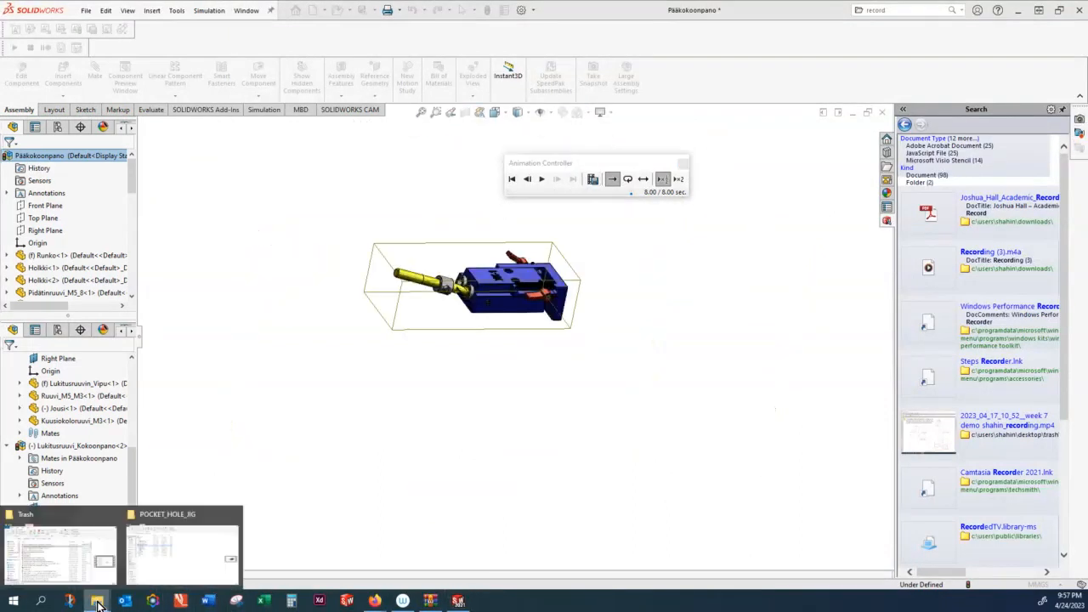
pyautogui.click(201, 509)
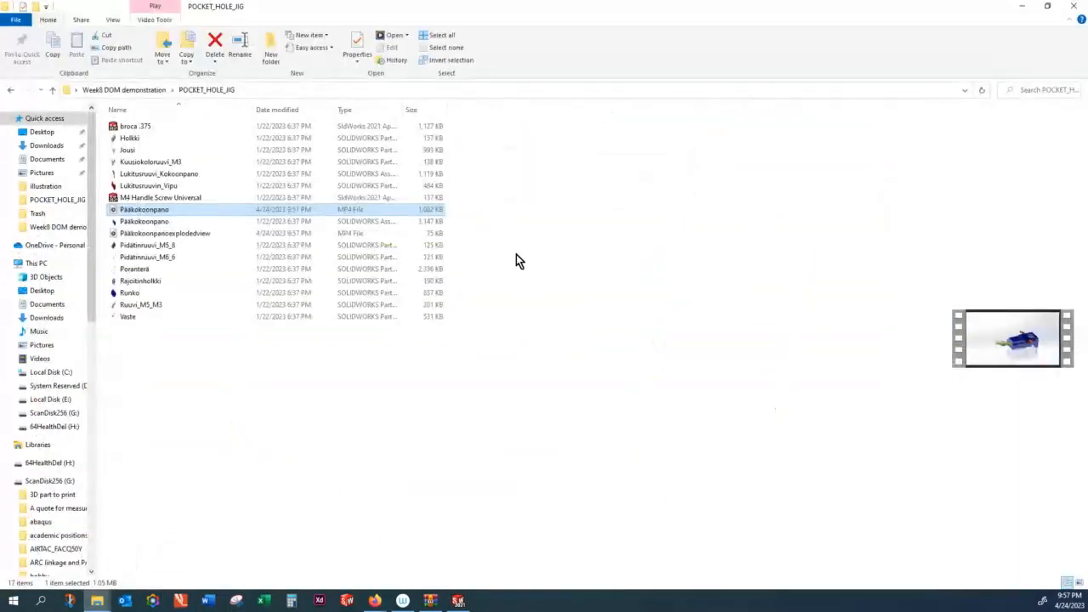
pyautogui.click(199, 234)
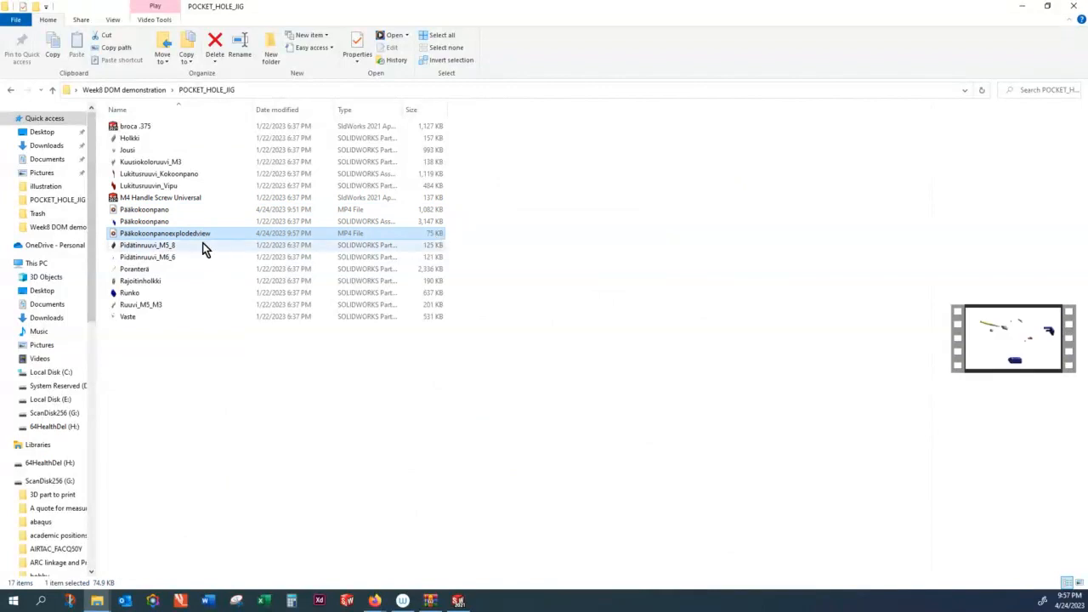
pyautogui.rightClick(189, 234)
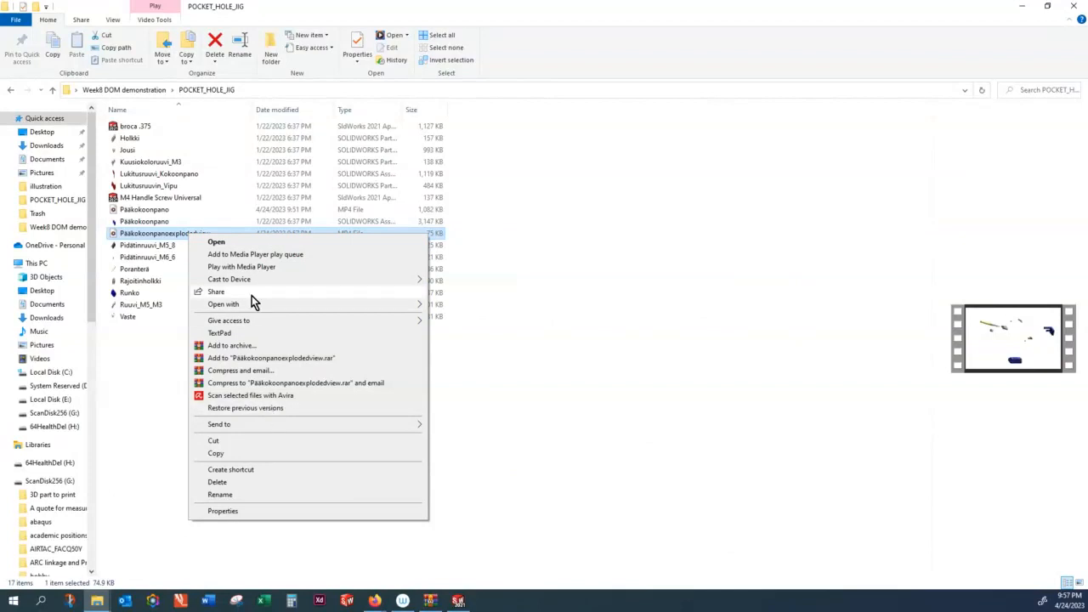
pyautogui.moveTo(407, 306)
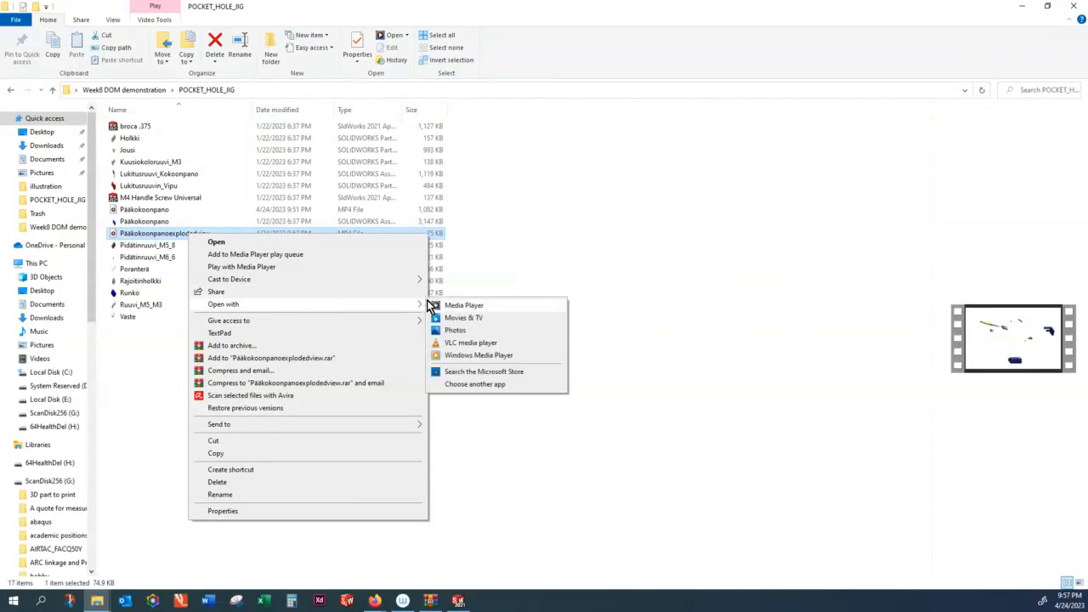
pyautogui.click(470, 345)
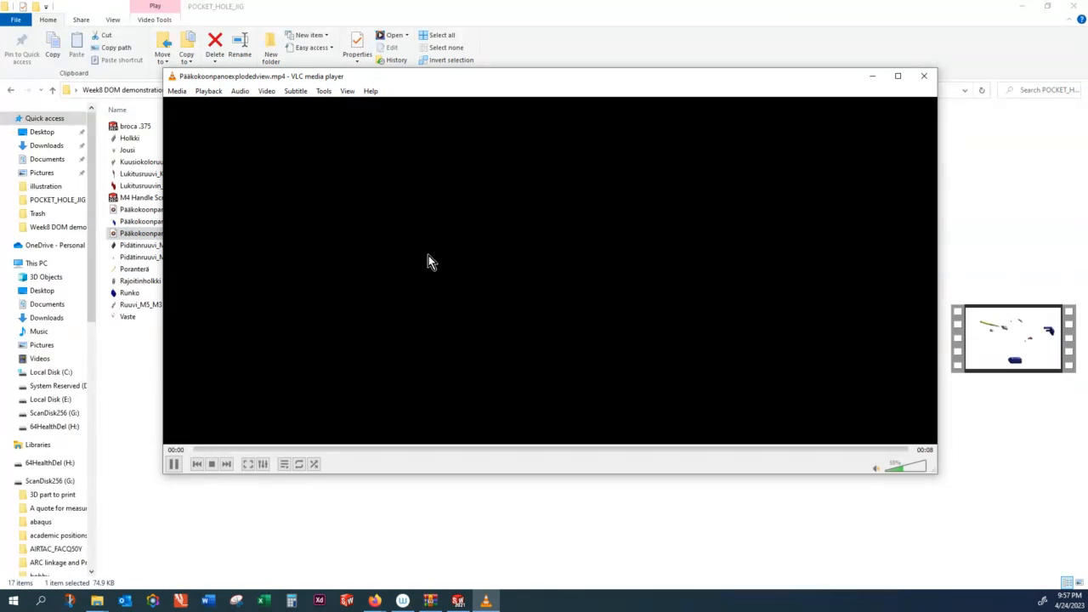
pyautogui.moveTo(580, 77); pyautogui.dragTo(590, 141)
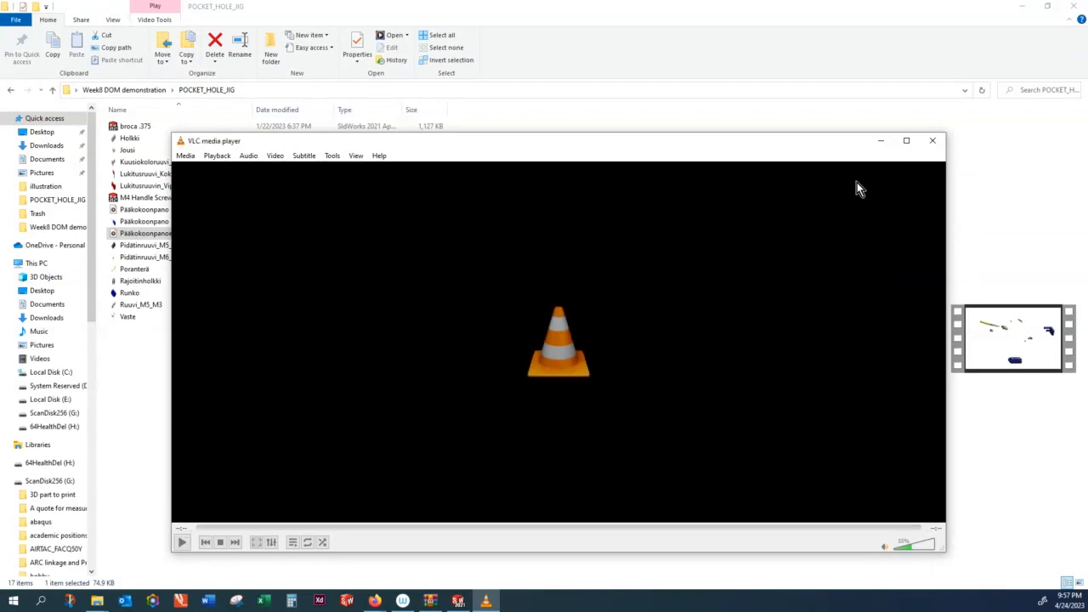
pyautogui.click(933, 141)
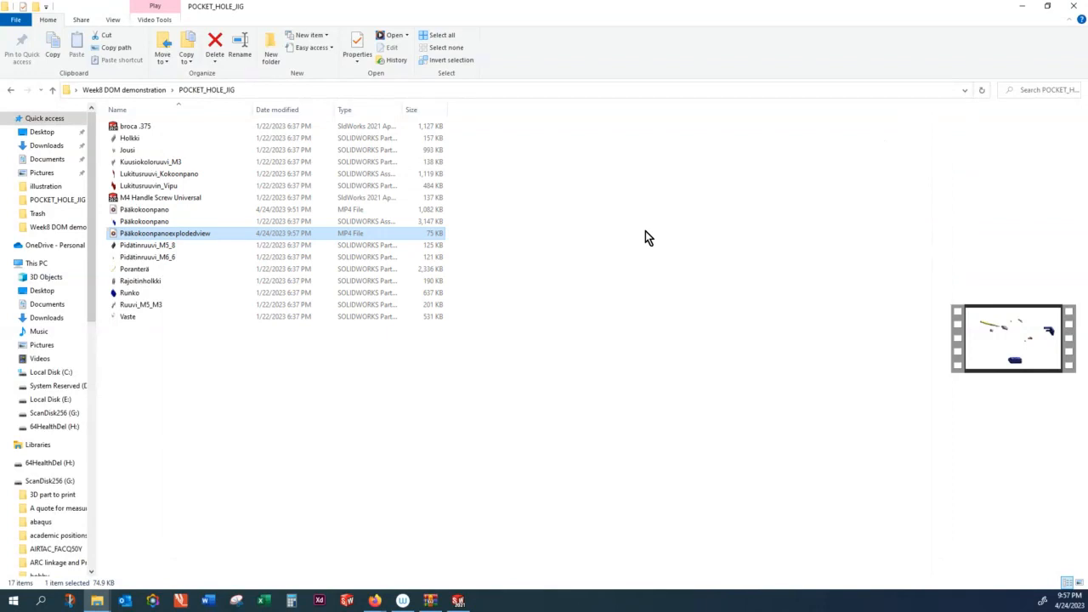
pyautogui.click(1021, 7)
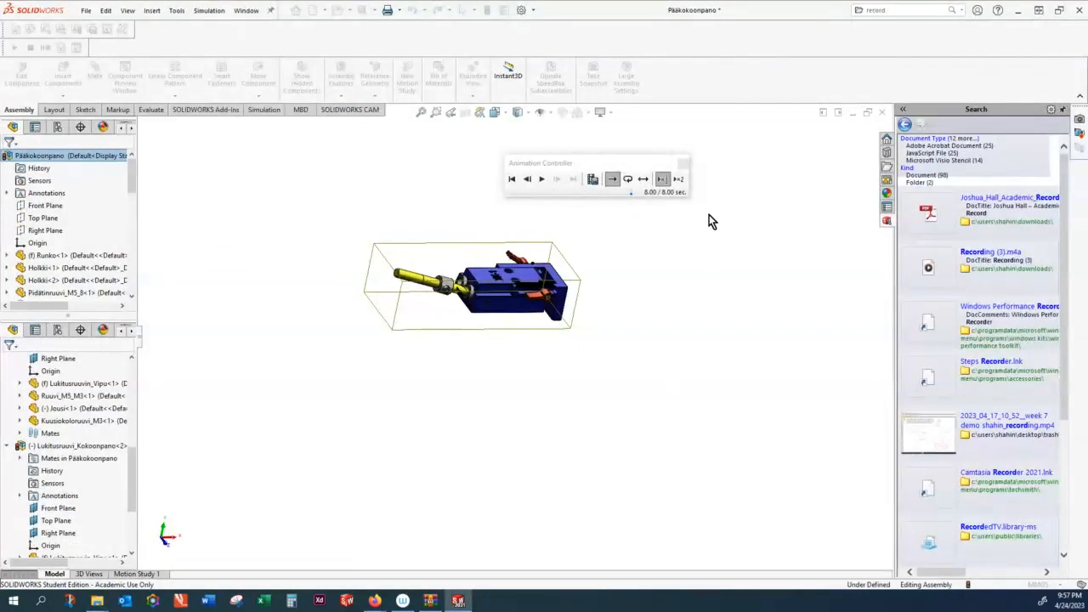
# Leave the collapse animation and make a new drawing from the assembly on a standard A0 (ISO) sheet
pyautogui.click(683, 165)
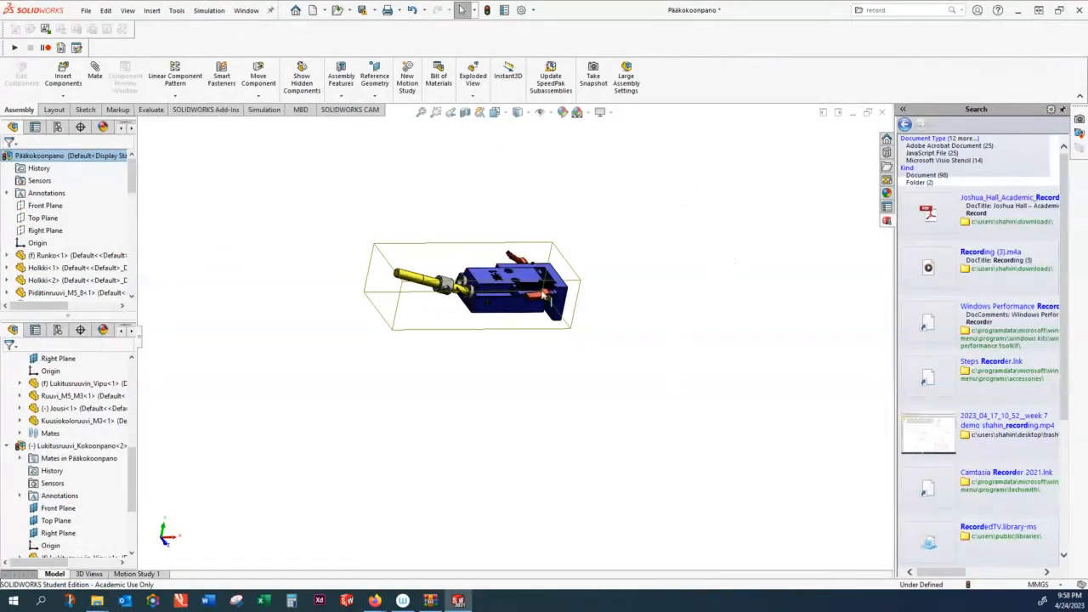
pyautogui.scroll(-2, 441, 240)
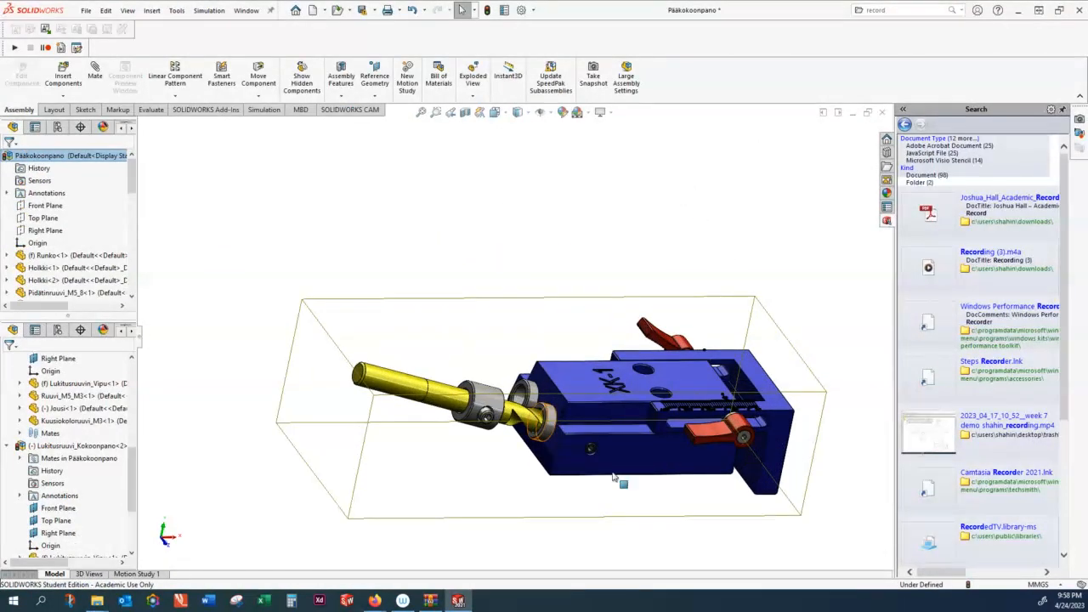
pyautogui.scroll(-2, 699, 512)
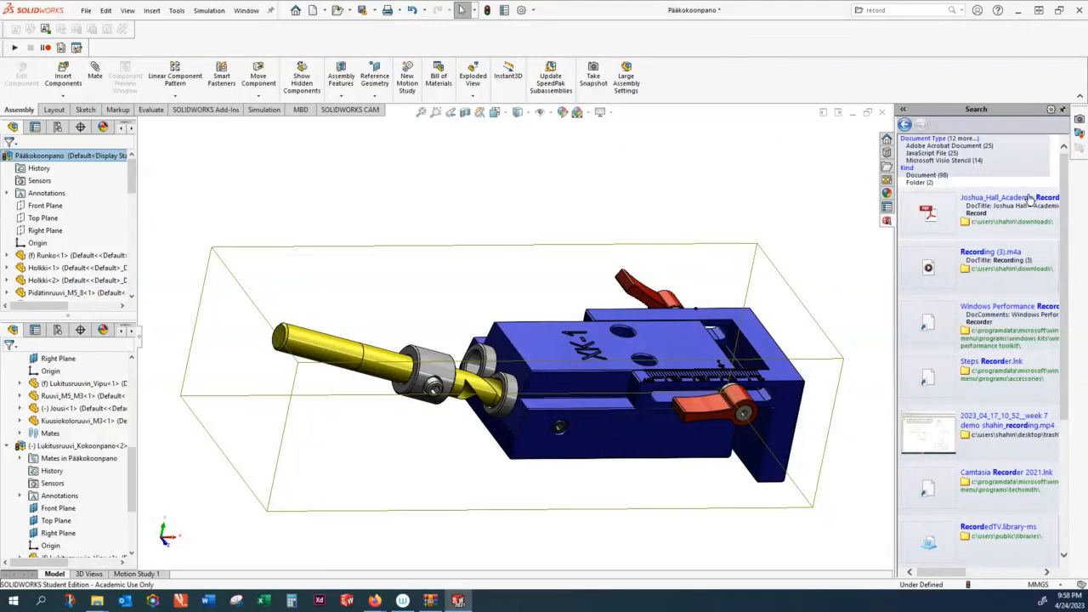
pyautogui.click(747, 208)
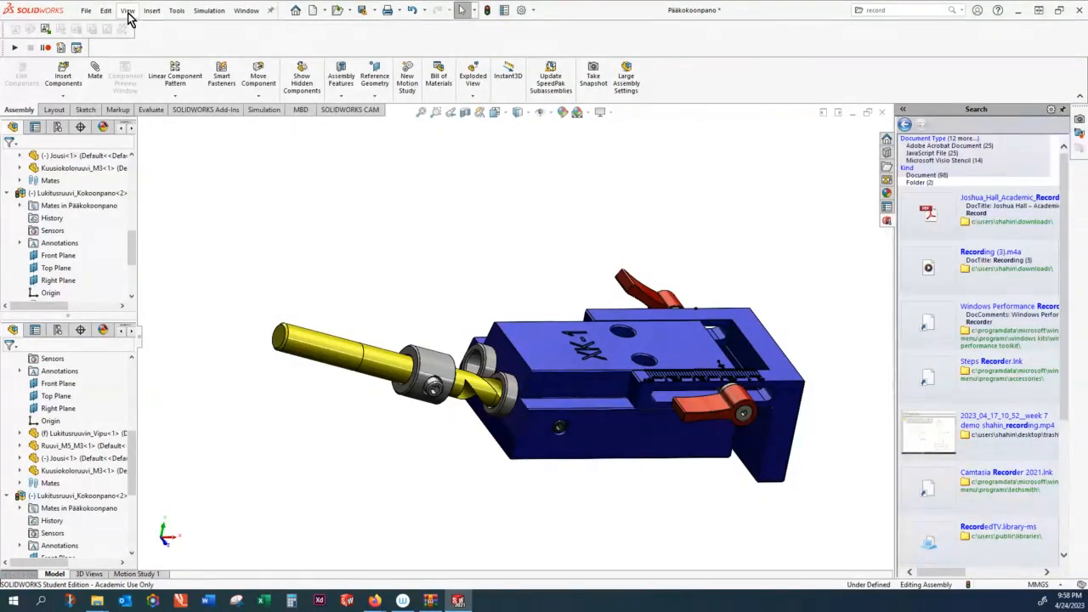
pyautogui.click(86, 11)
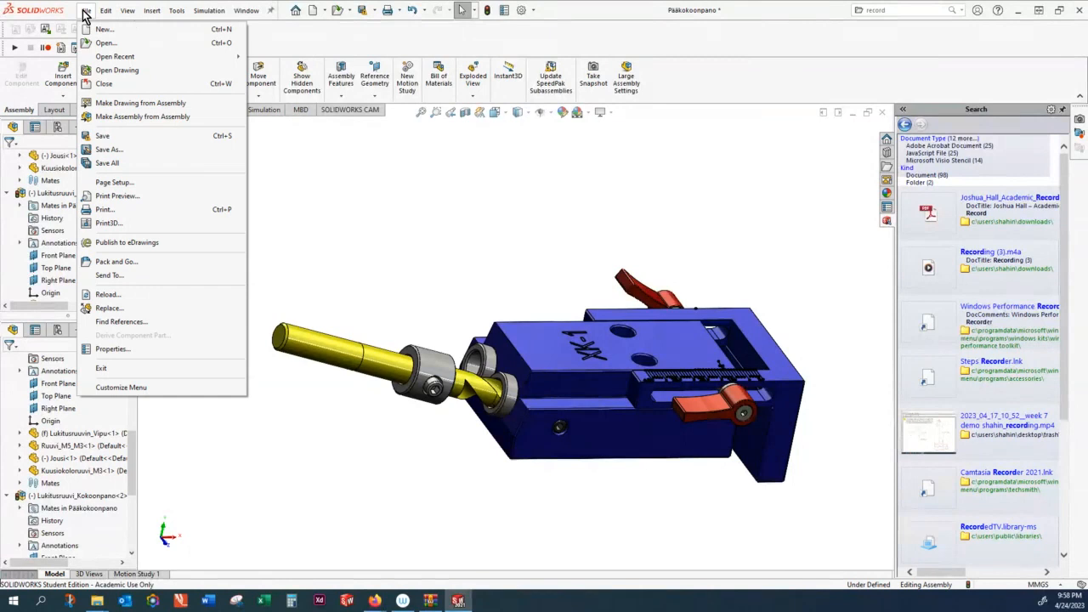
pyautogui.click(132, 104)
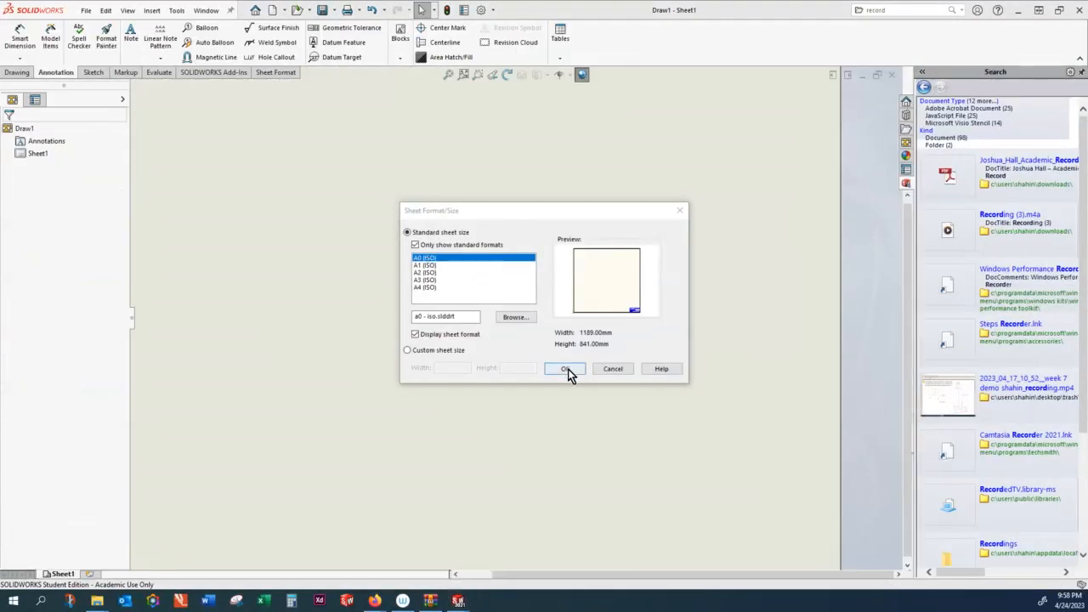
pyautogui.click(566, 369)
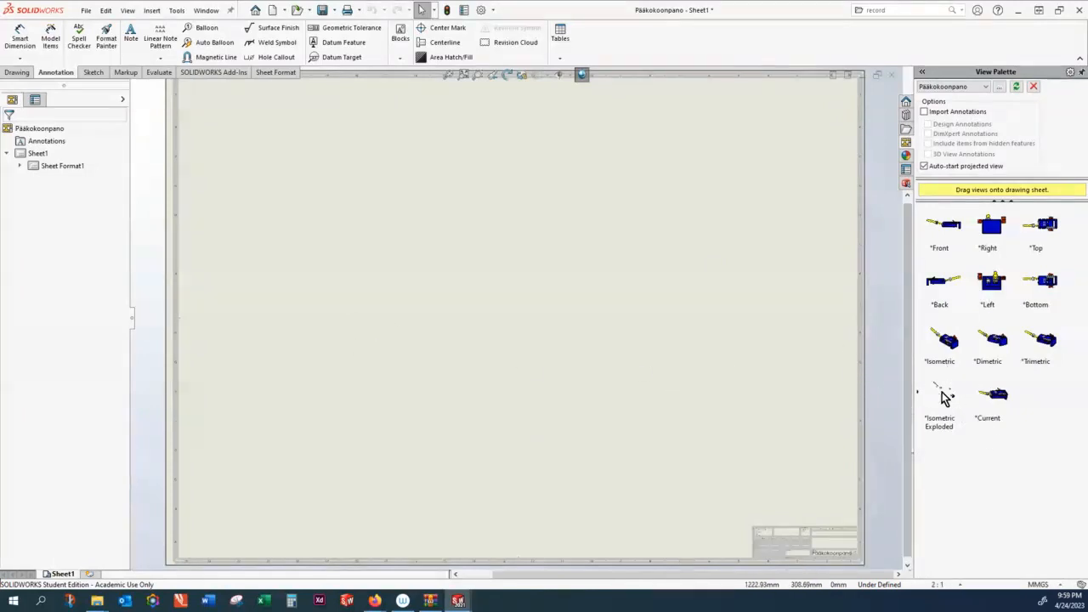
# Place the isometric exploded view near the drawing sheet's left edge, using a custom scale of 1:2
pyautogui.moveTo(942, 395)
pyautogui.mouseDown()
pyautogui.moveTo(754, 413)
pyautogui.moveTo(476, 388)
pyautogui.moveTo(452, 365)
pyautogui.mouseUp()
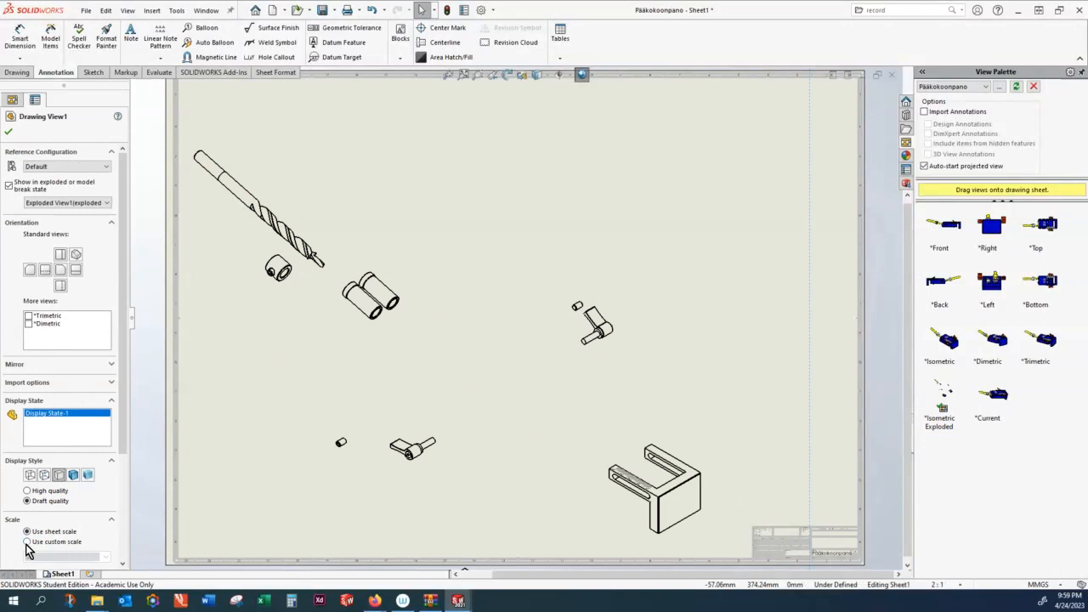
pyautogui.click(106, 557)
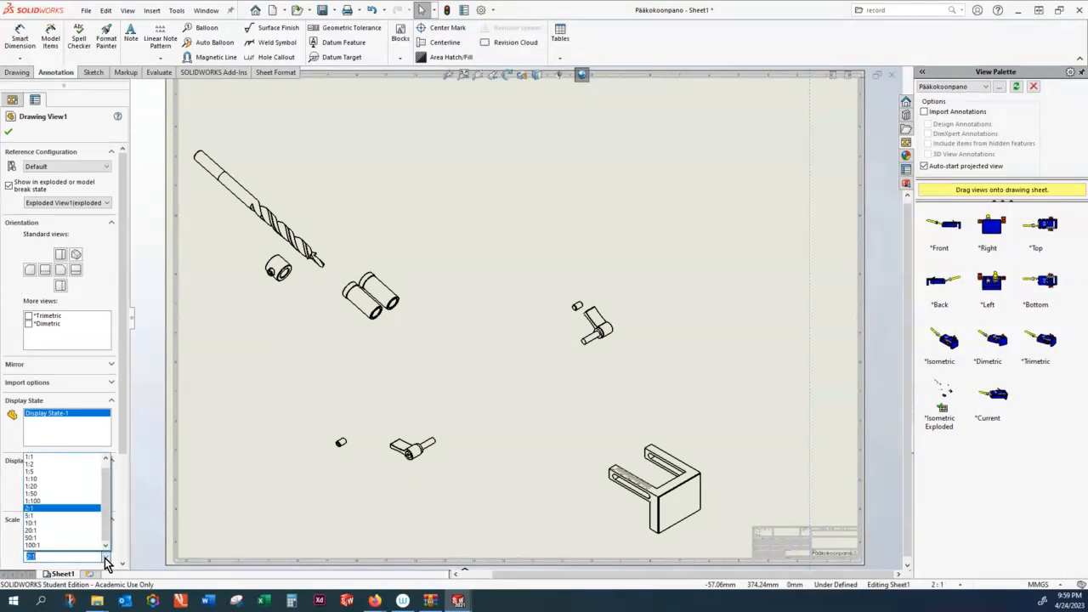
pyautogui.click(73, 458)
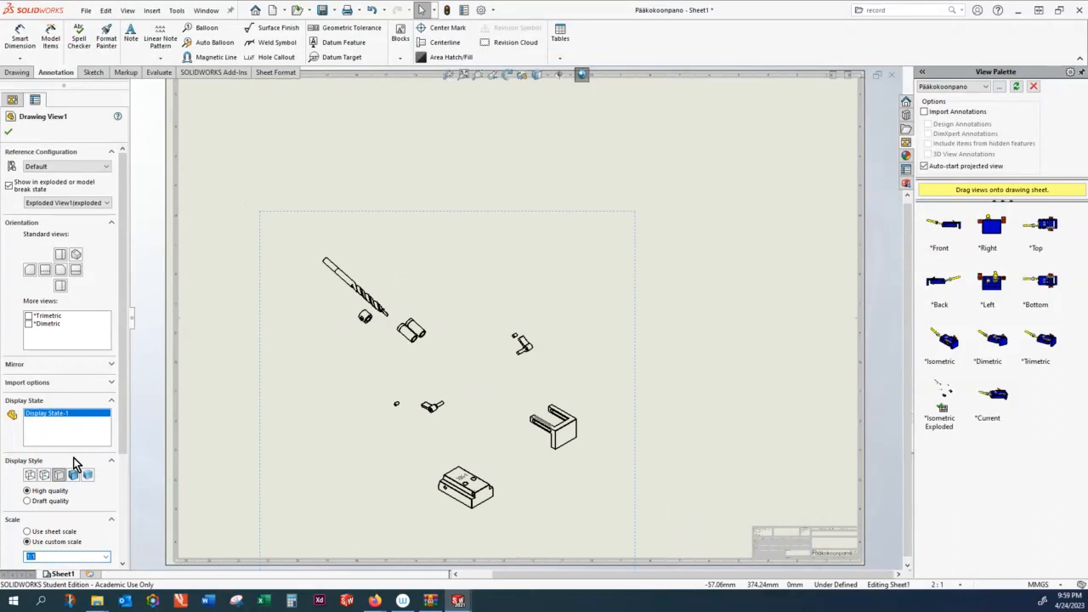
pyautogui.click(105, 558)
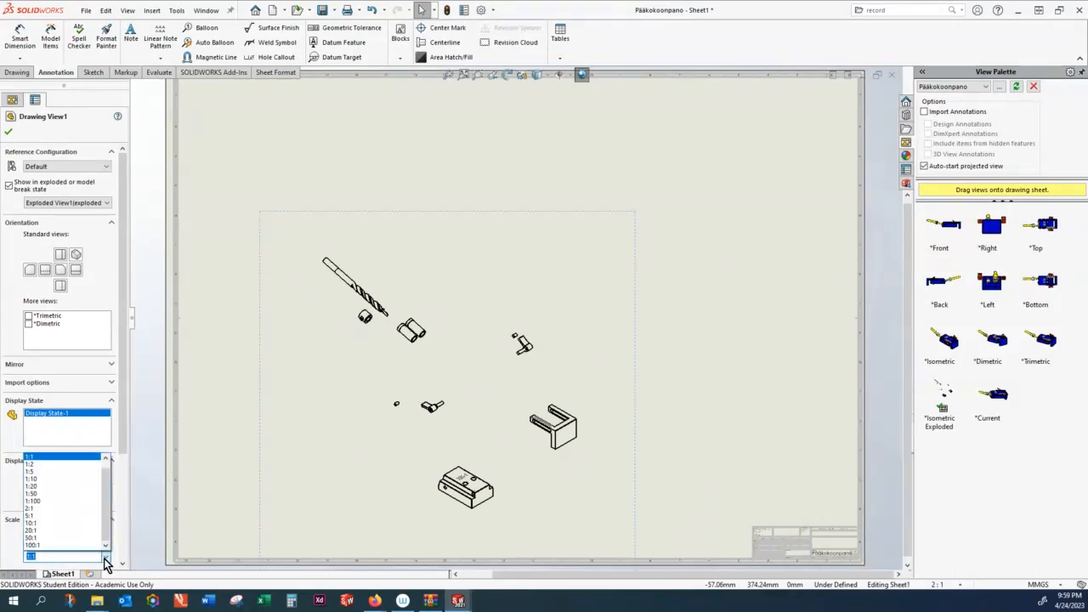
pyautogui.click(55, 509)
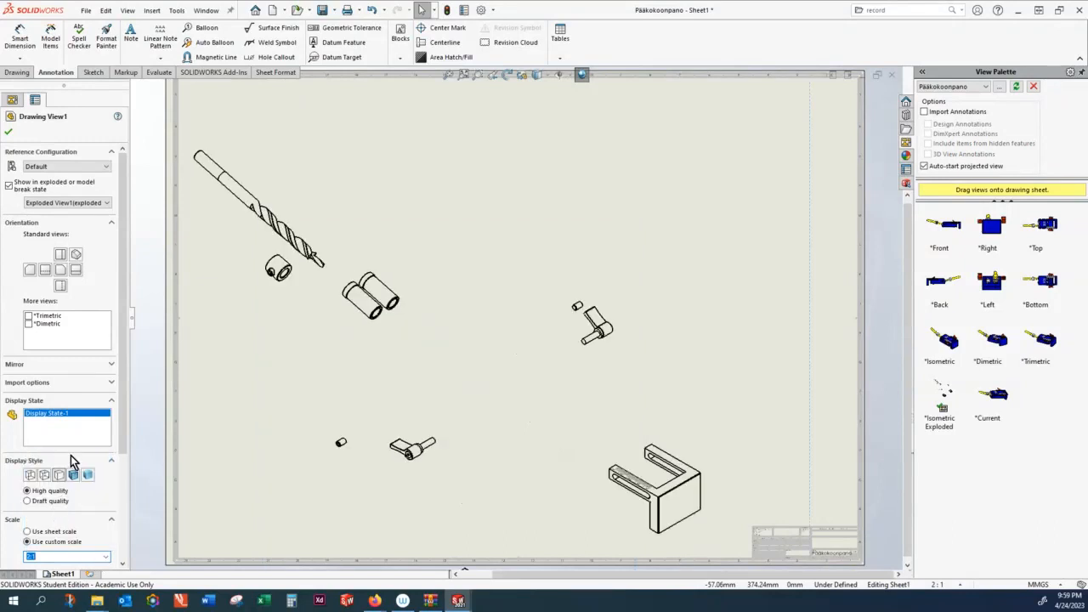
pyautogui.click(105, 557)
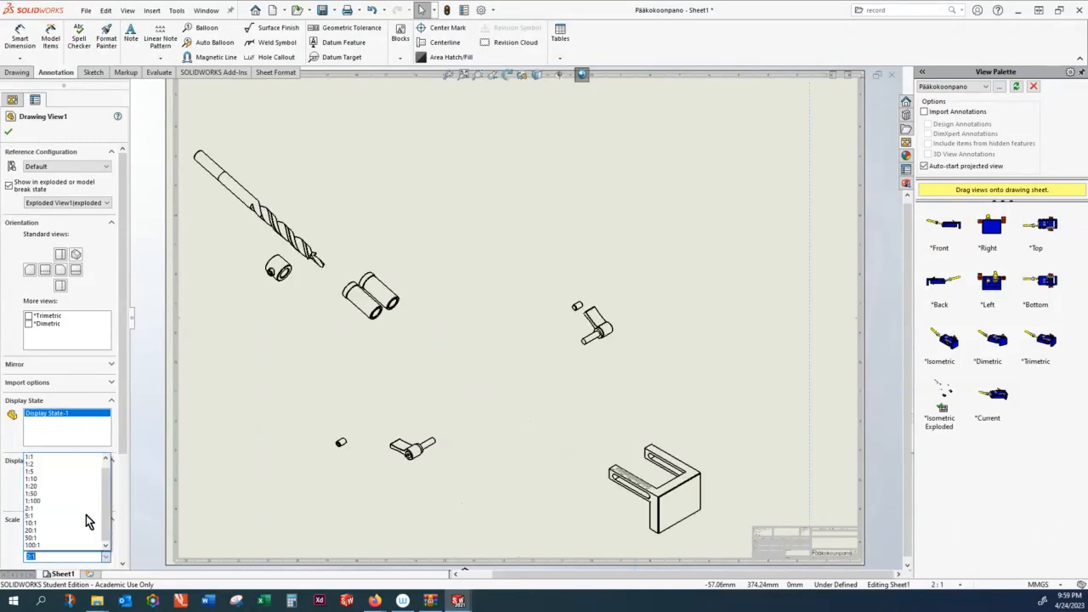
pyautogui.click(79, 464)
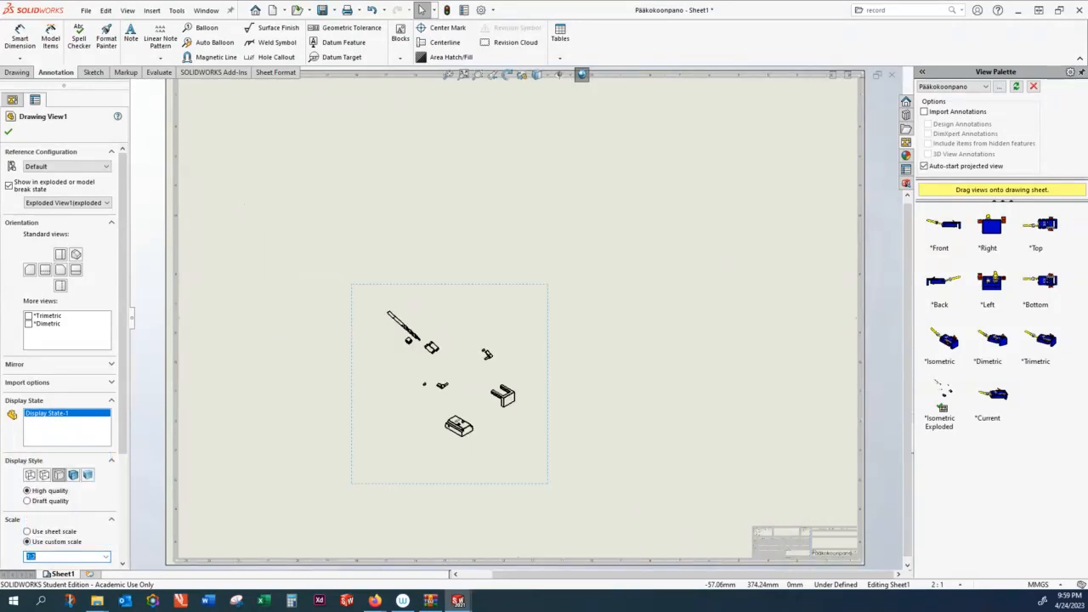
pyautogui.click(10, 133)
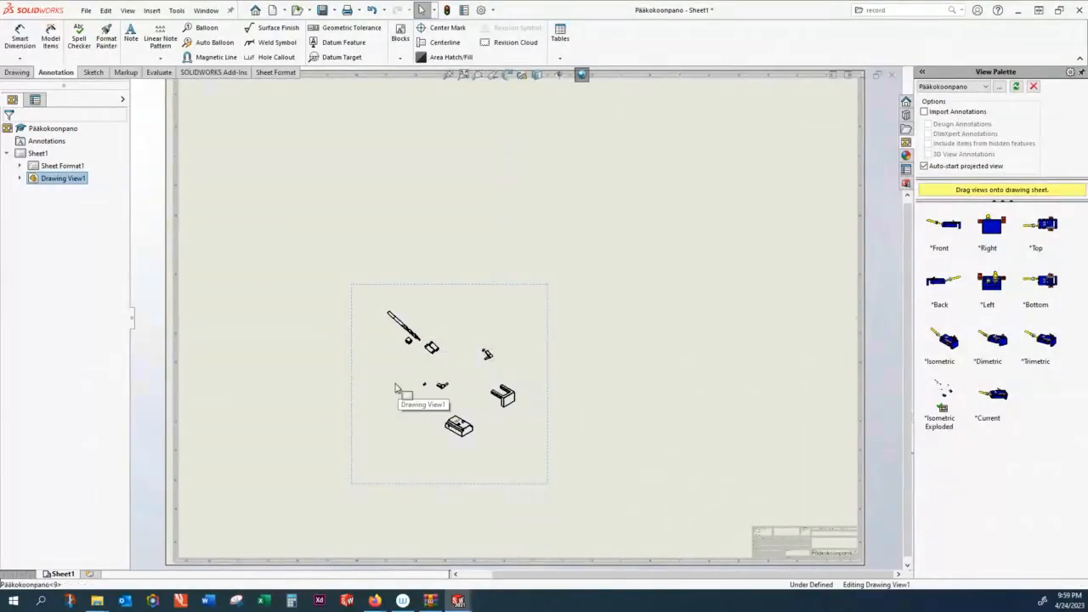
pyautogui.click(357, 397)
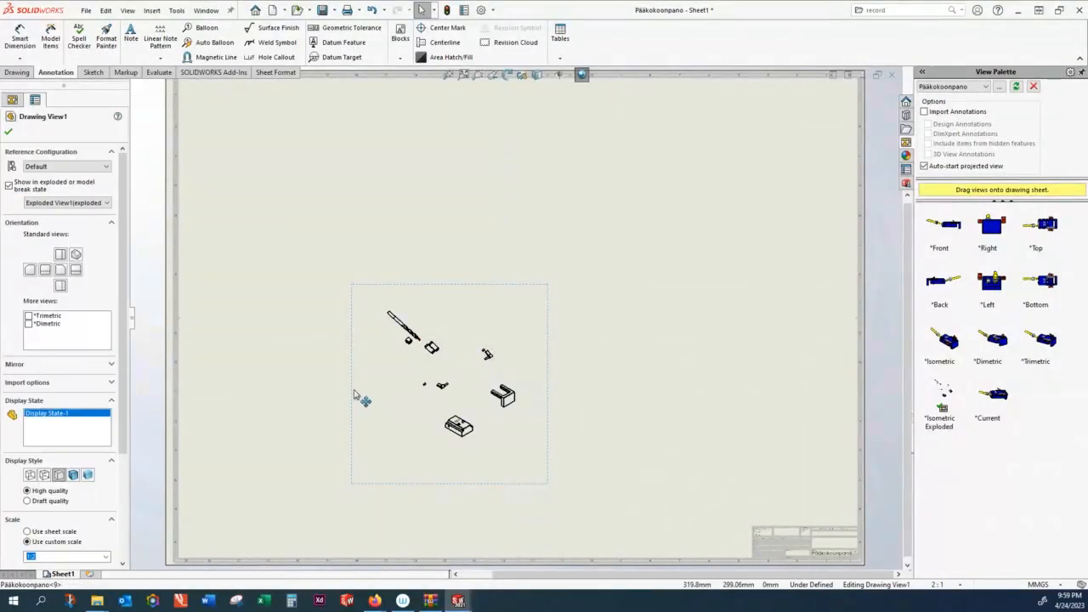
pyautogui.moveTo(359, 396)
pyautogui.mouseDown()
pyautogui.moveTo(267, 352)
pyautogui.moveTo(238, 369)
pyautogui.moveTo(214, 357)
pyautogui.mouseUp()
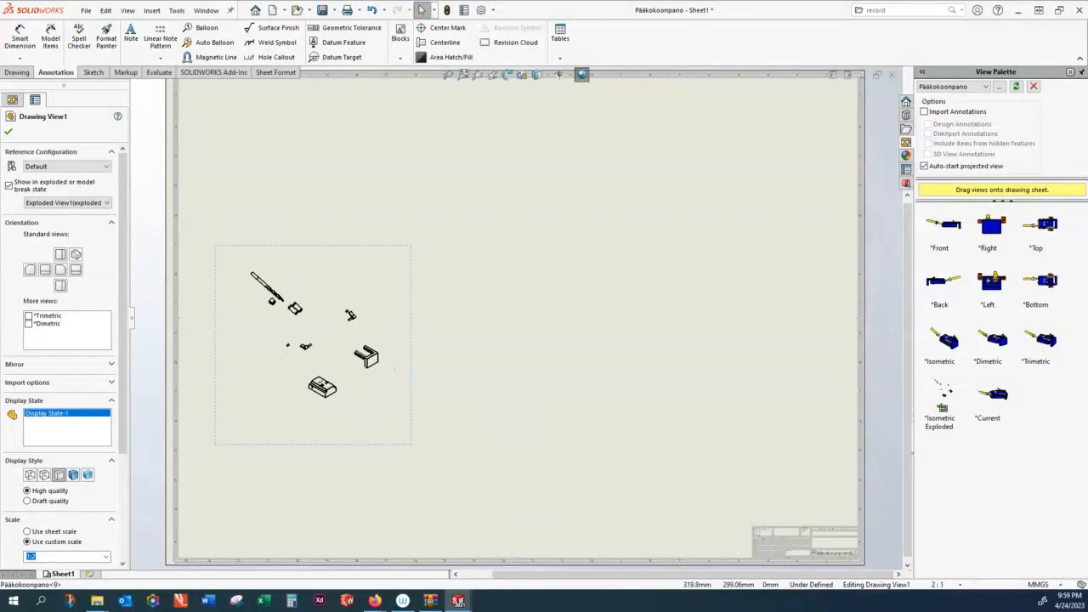
# Add circular item-number balloons to the drill bit, the guide sleeve, the stop collar's set screw and the stop collar in the exploded view
pyautogui.scroll(-2, 299, 366)
pyautogui.scroll(-2, 310, 361)
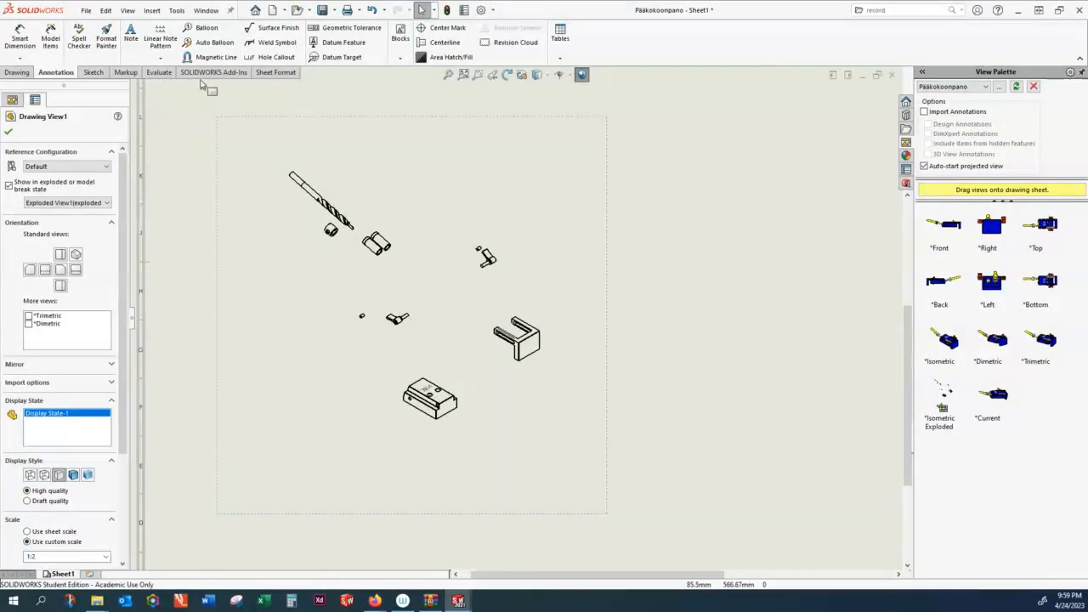
pyautogui.click(302, 180)
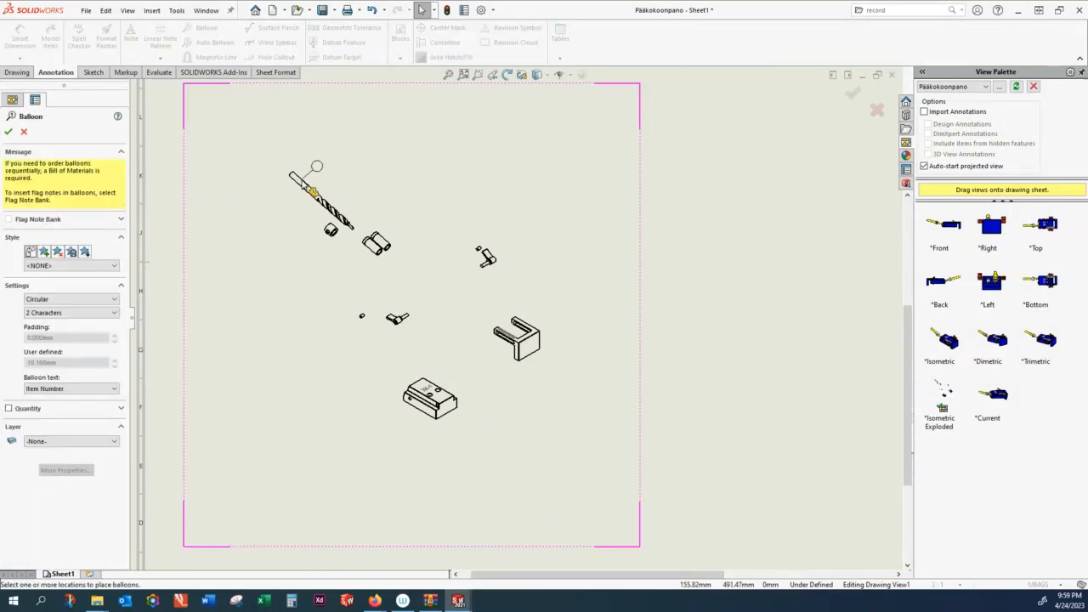
pyautogui.click(331, 148)
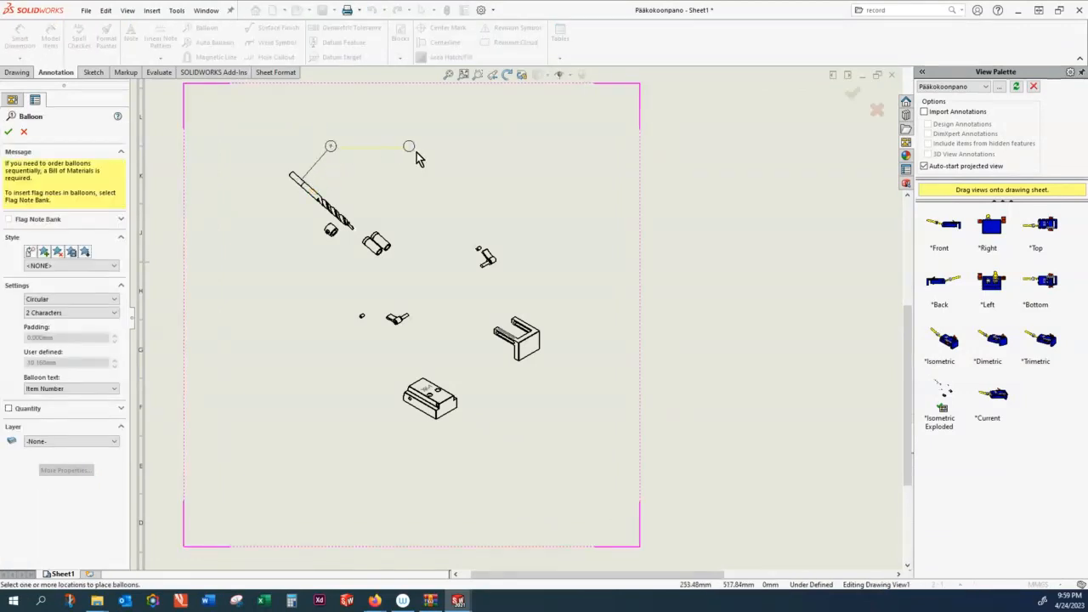
pyautogui.click(368, 244)
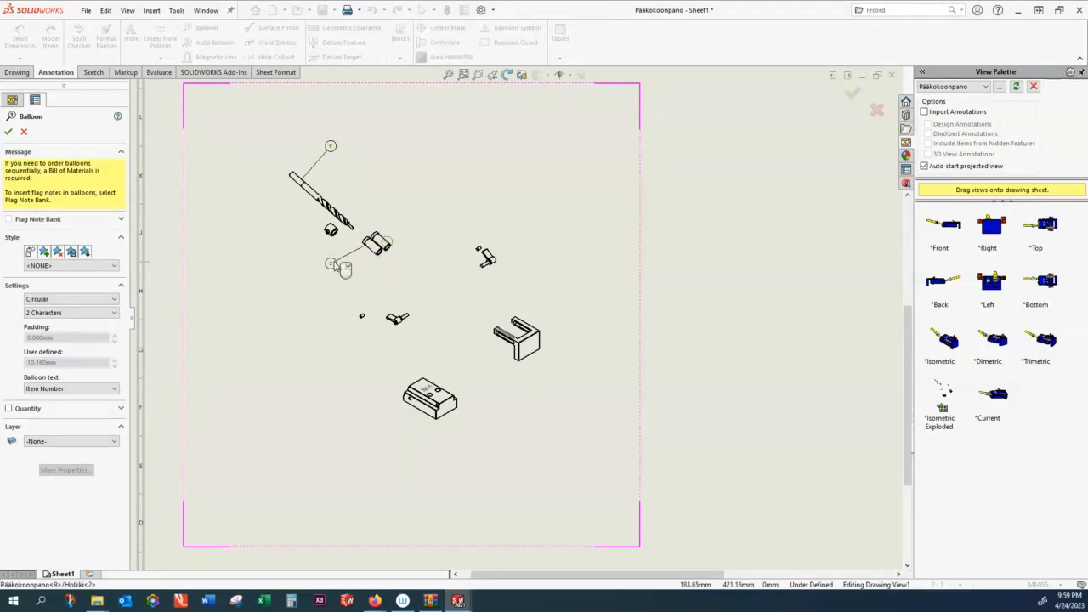
pyautogui.click(331, 262)
pyautogui.click(330, 232)
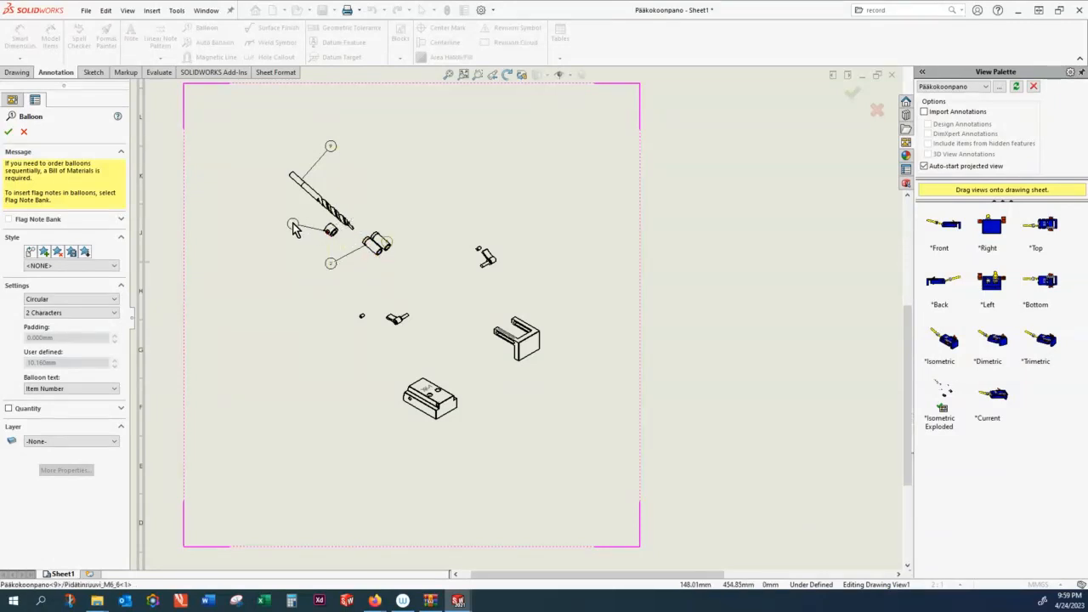
pyautogui.click(292, 224)
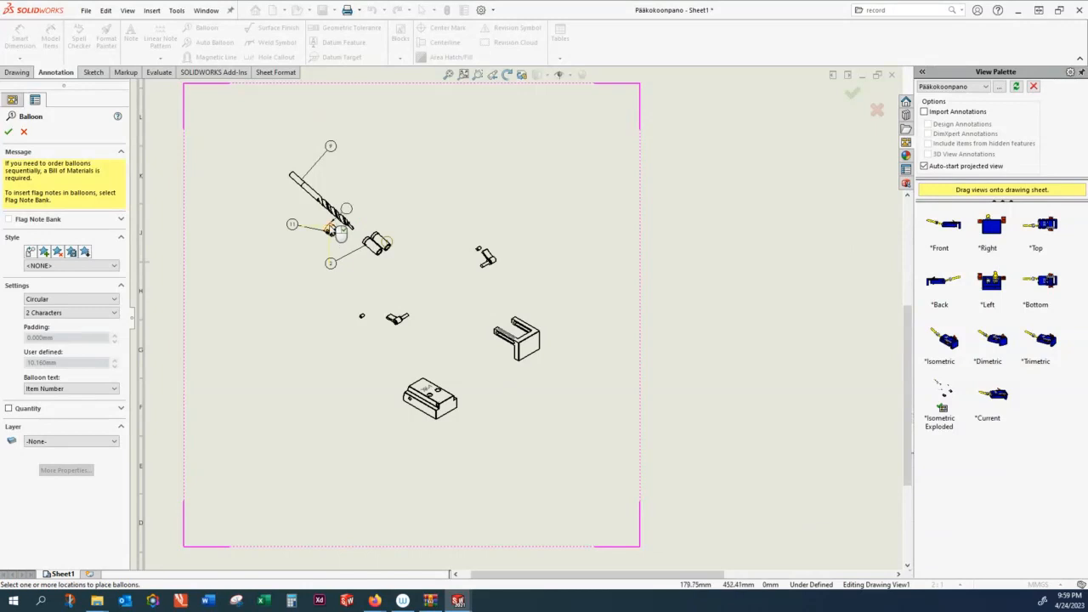
pyautogui.click(335, 230)
pyautogui.click(293, 205)
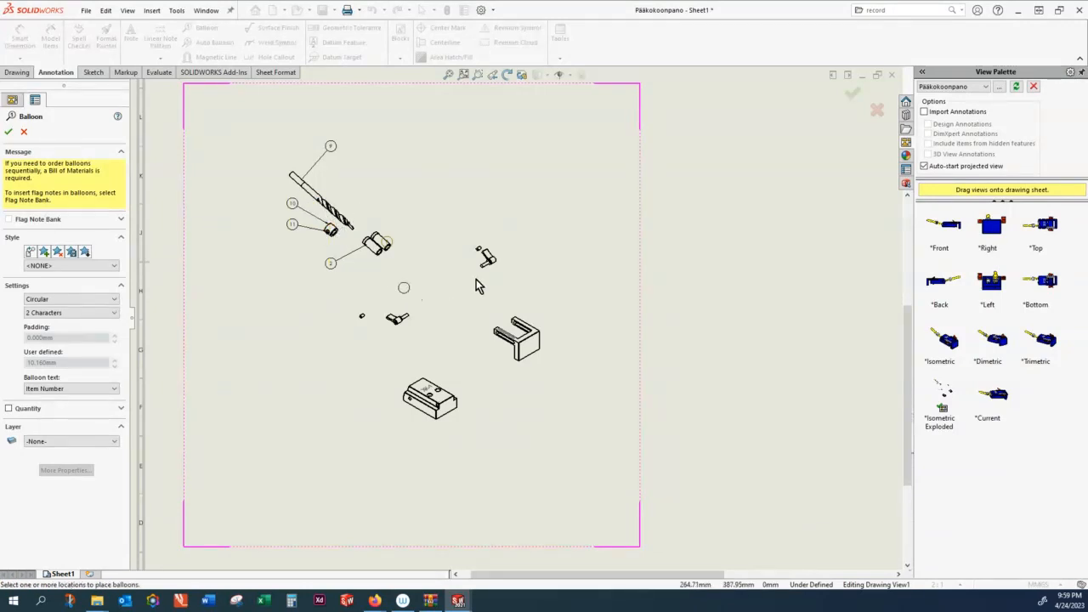
# Add balloons to both locking screw levers, the U-shaped fence, the base body and the small M5 set screw, then finish ballooning
pyautogui.click(488, 254)
pyautogui.click(504, 238)
pyautogui.click(519, 224)
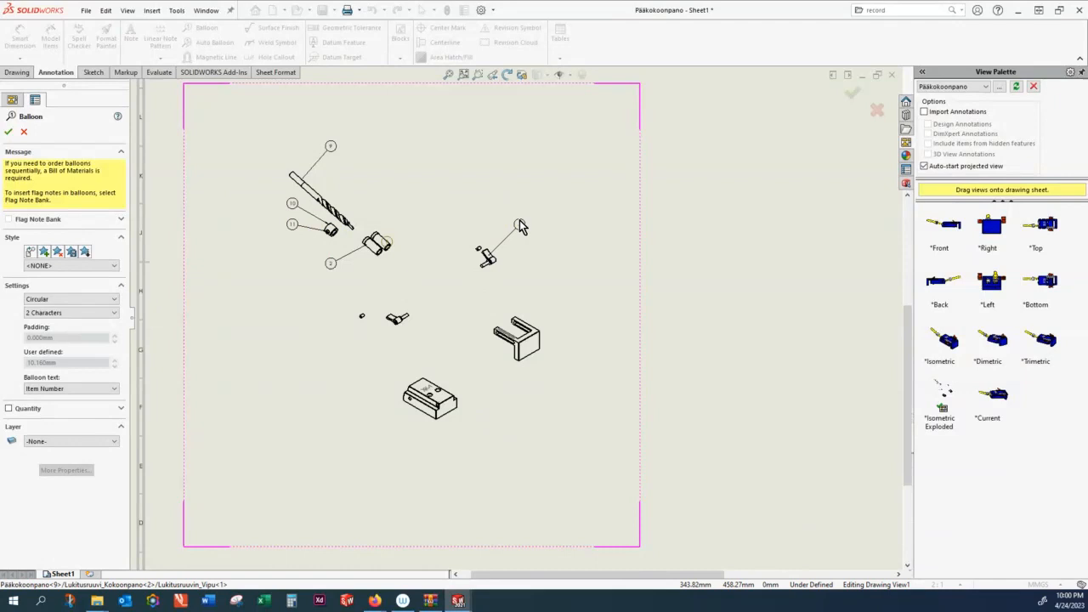
pyautogui.click(553, 325)
pyautogui.click(556, 313)
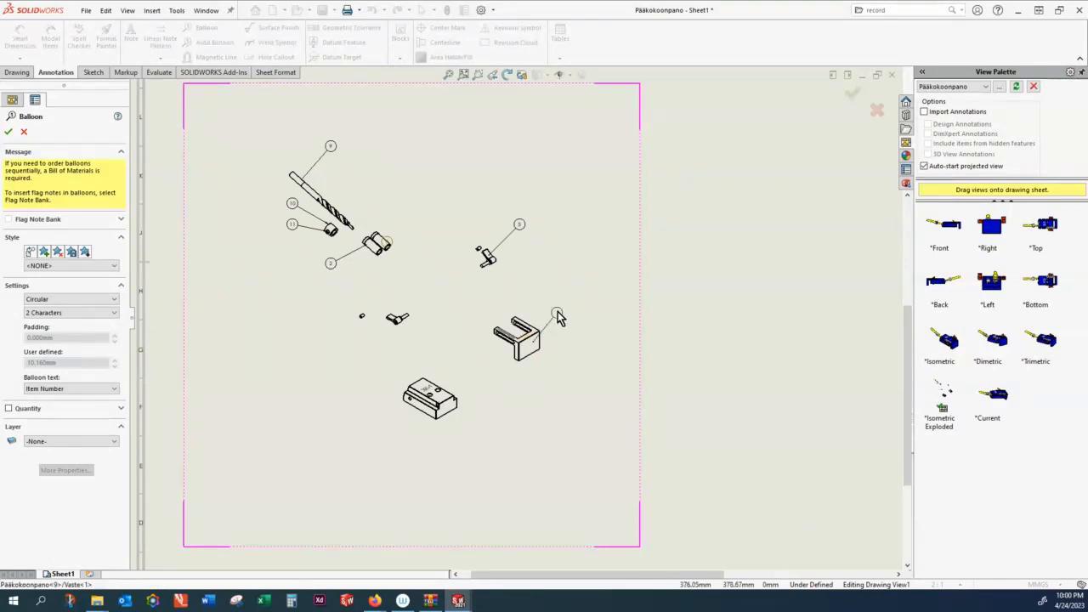
pyautogui.click(401, 445)
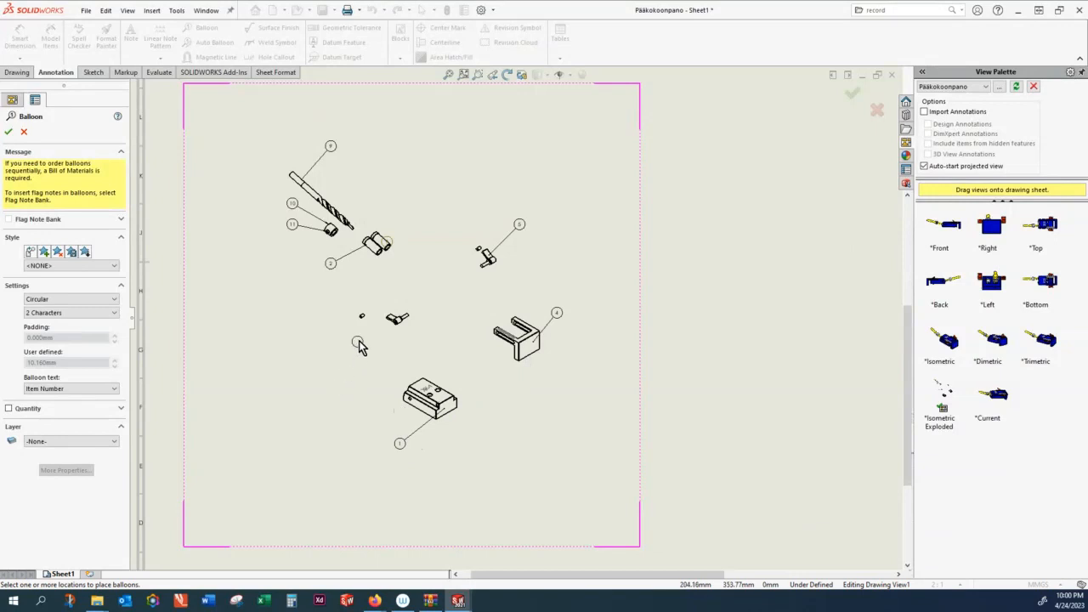
pyautogui.click(396, 321)
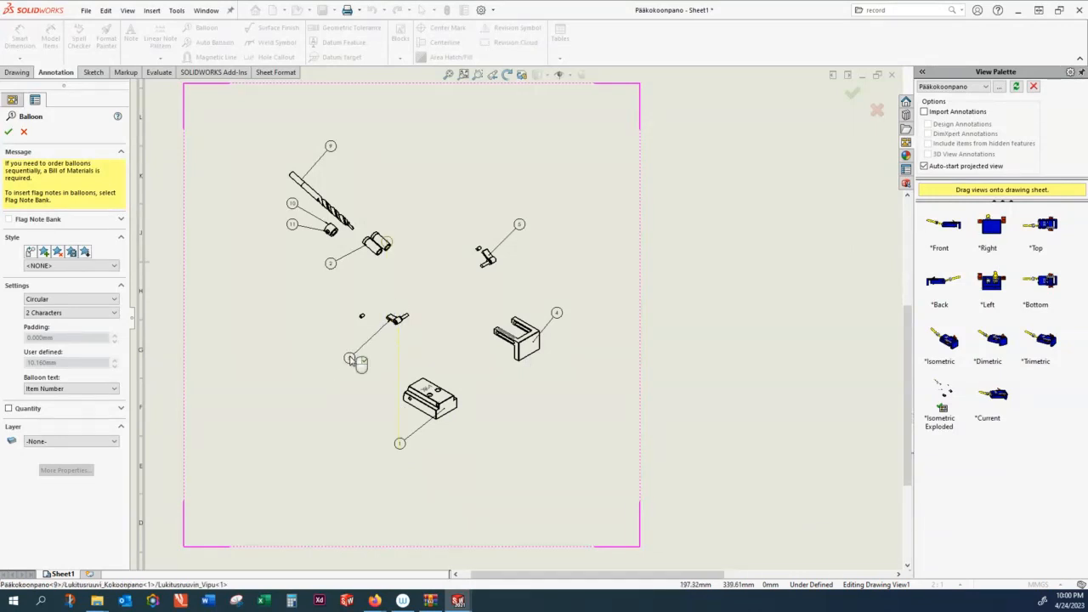
pyautogui.click(350, 359)
pyautogui.click(361, 319)
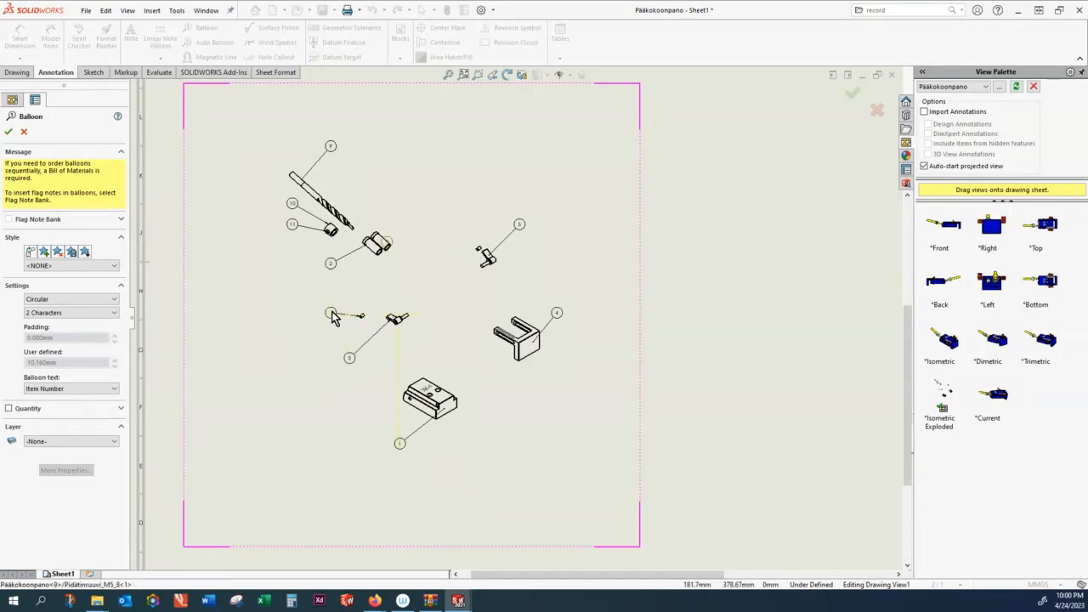
pyautogui.click(331, 313)
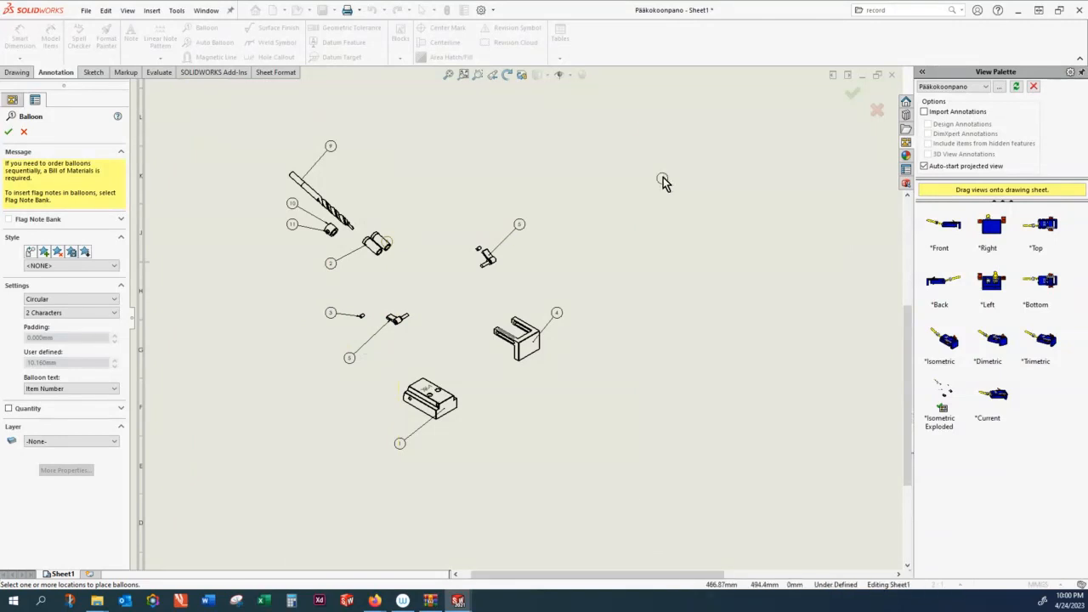
pyautogui.press('Escape')
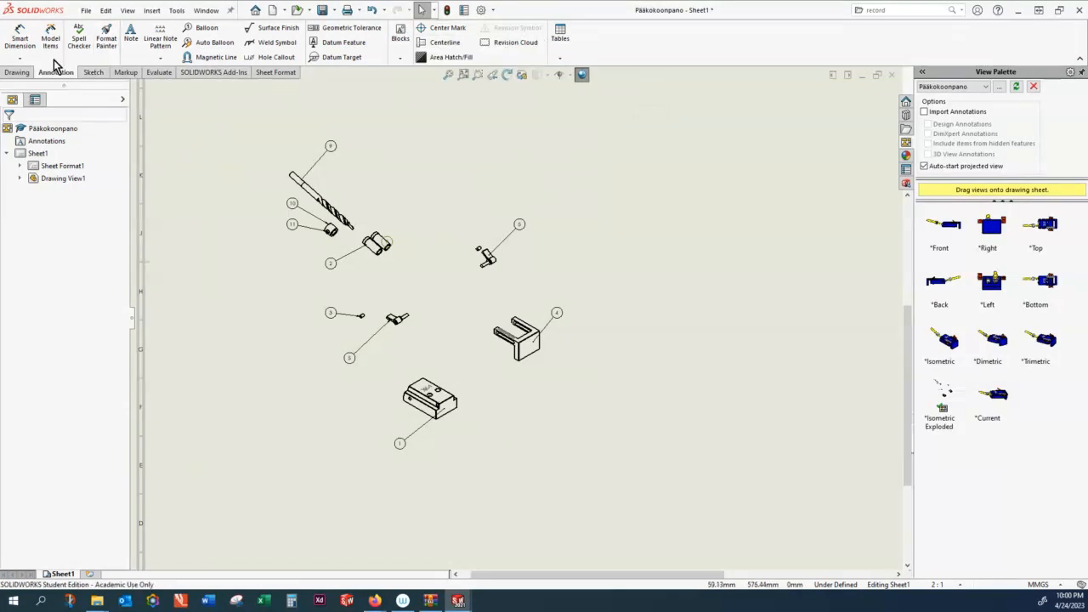
# Insert a top-level-only bill of materials for the exploded view using the bom-all template, placing it beside the fence's balloon
pyautogui.click(562, 58)
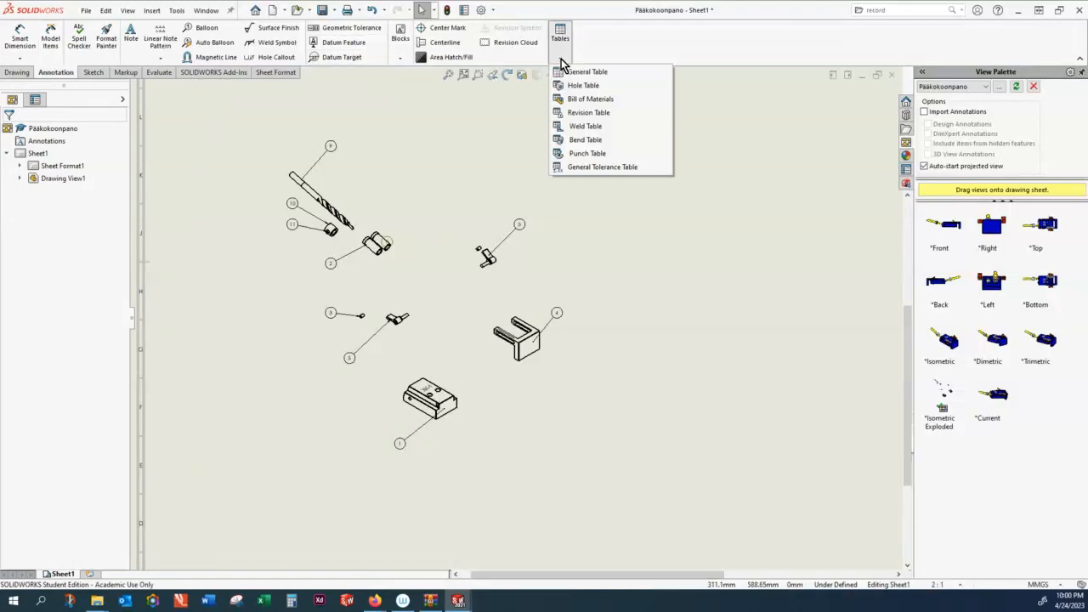
pyautogui.click(588, 99)
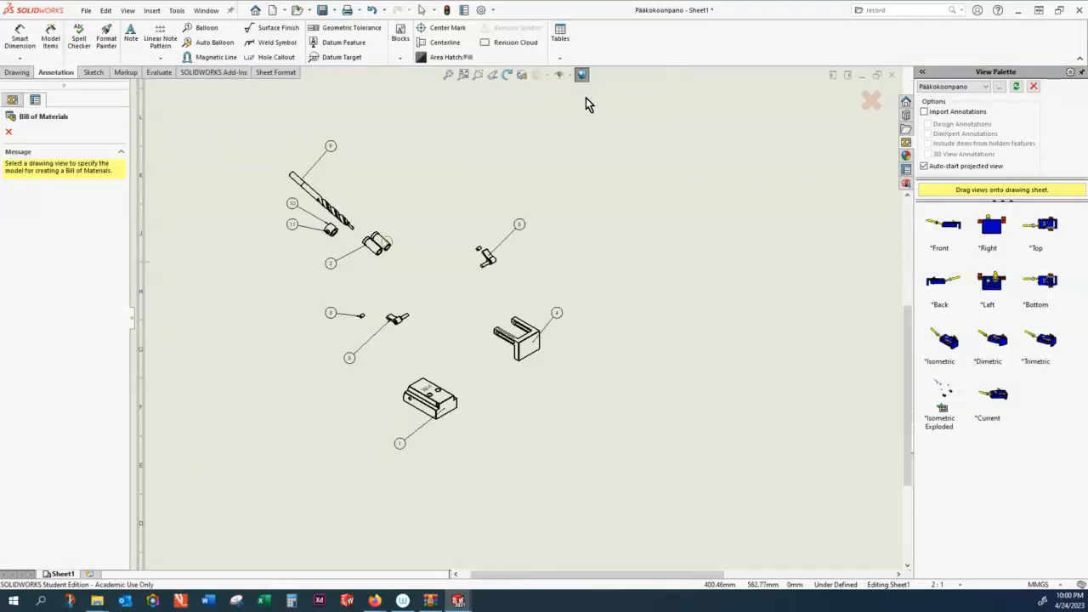
pyautogui.click(401, 167)
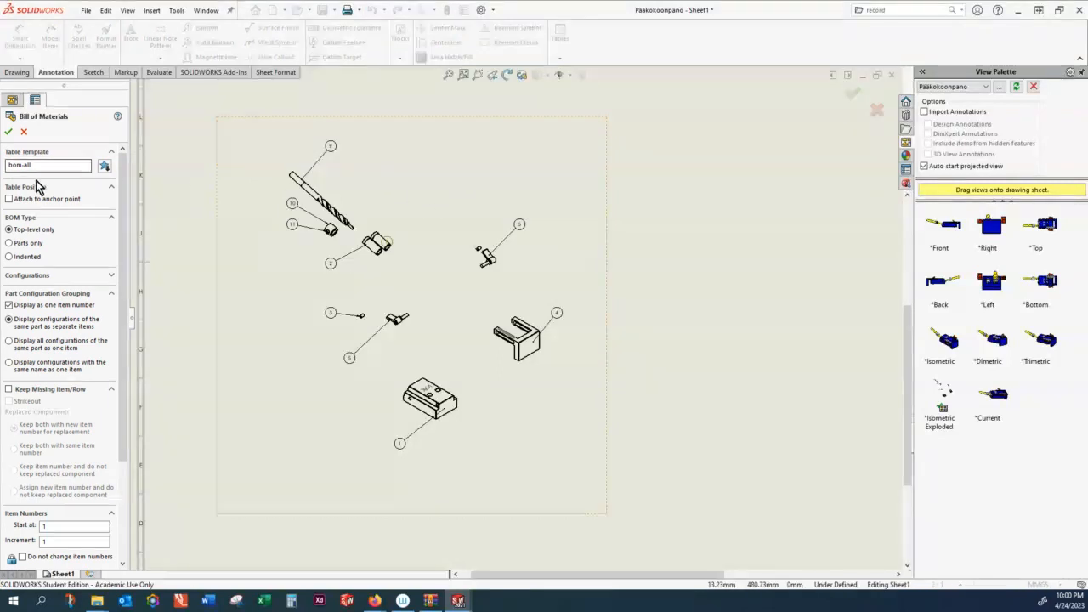
pyautogui.click(105, 167)
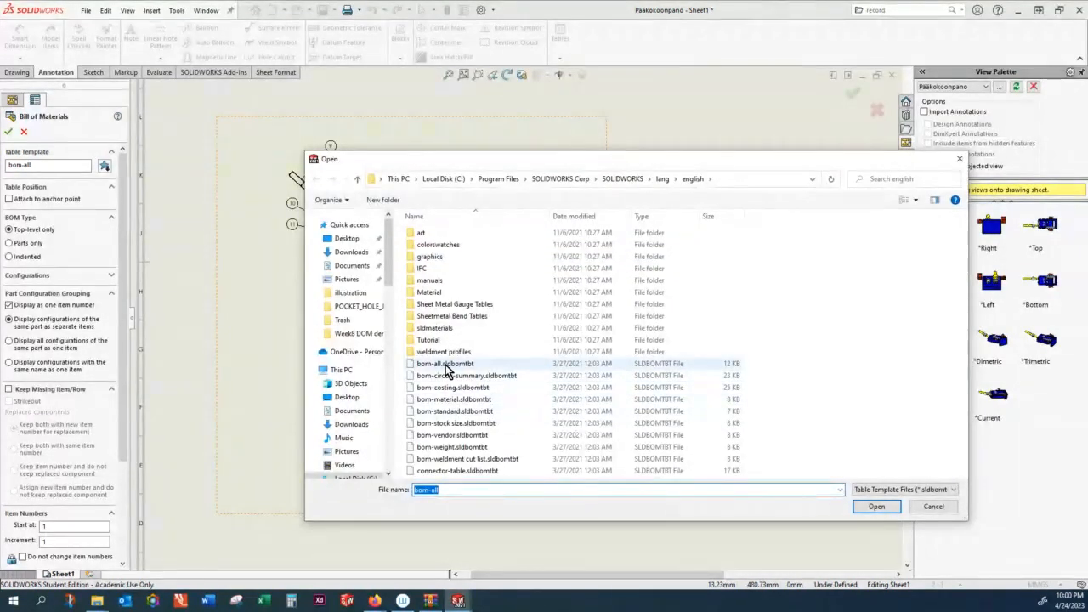
pyautogui.click(443, 366)
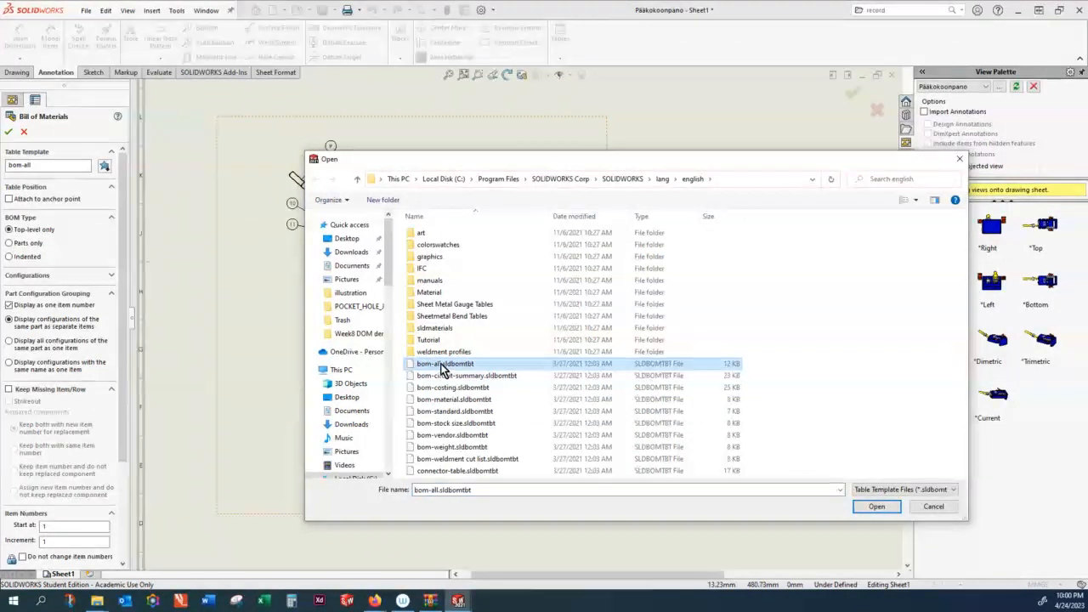
pyautogui.click(876, 507)
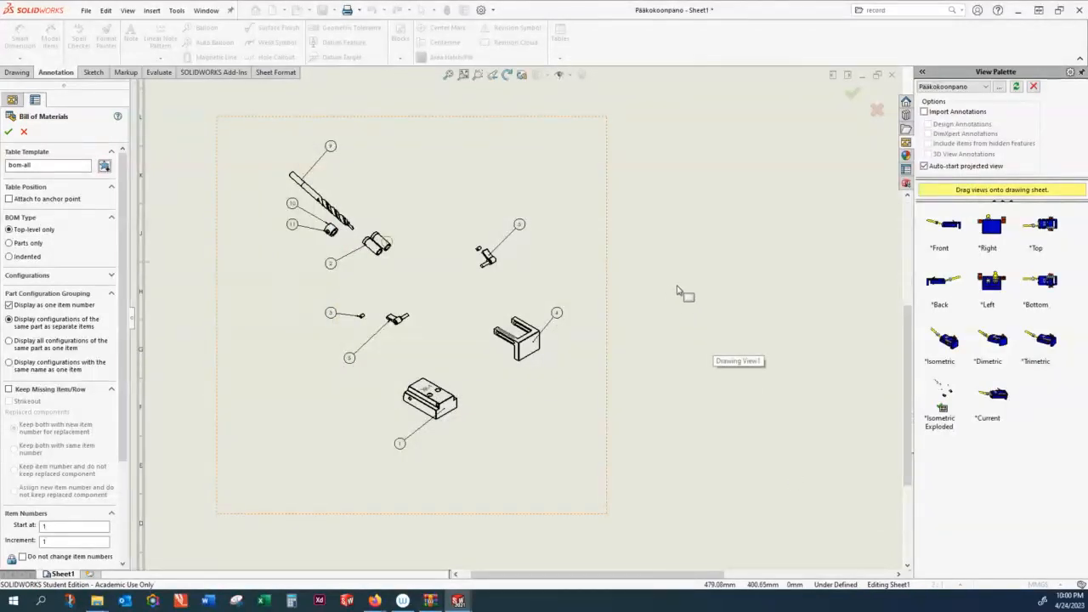
pyautogui.click(9, 133)
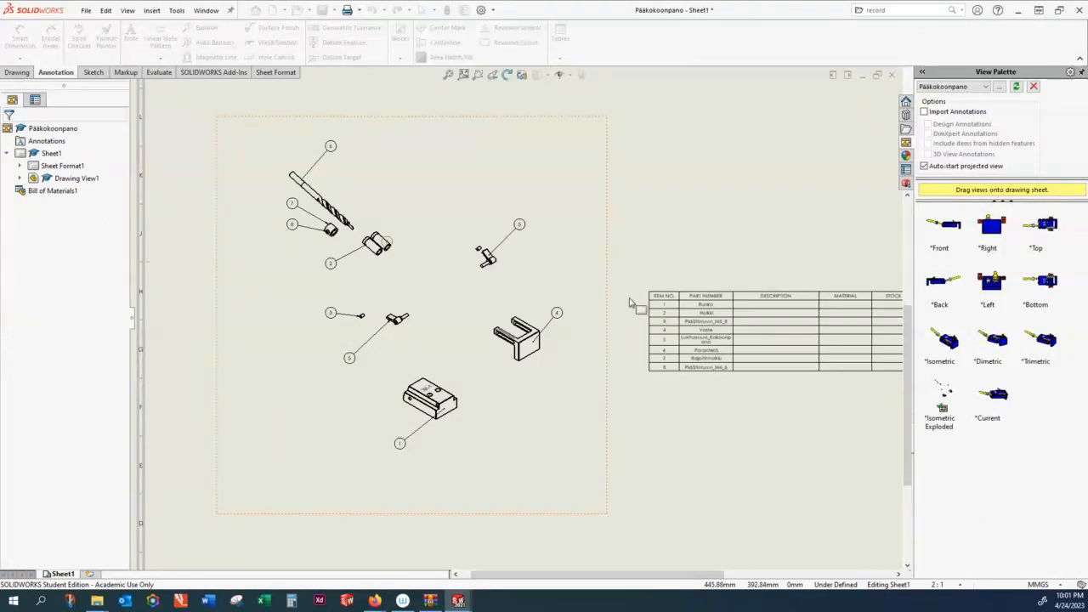
pyautogui.click(609, 305)
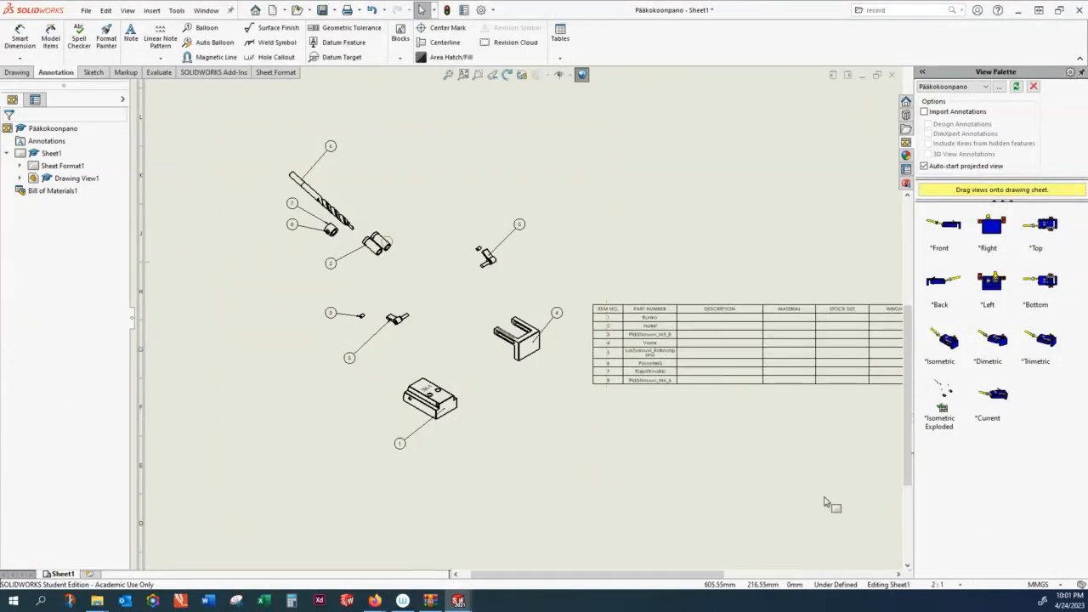
# Examine the bill of materials' part numbers, quantities and empty property columns
pyautogui.press('z')
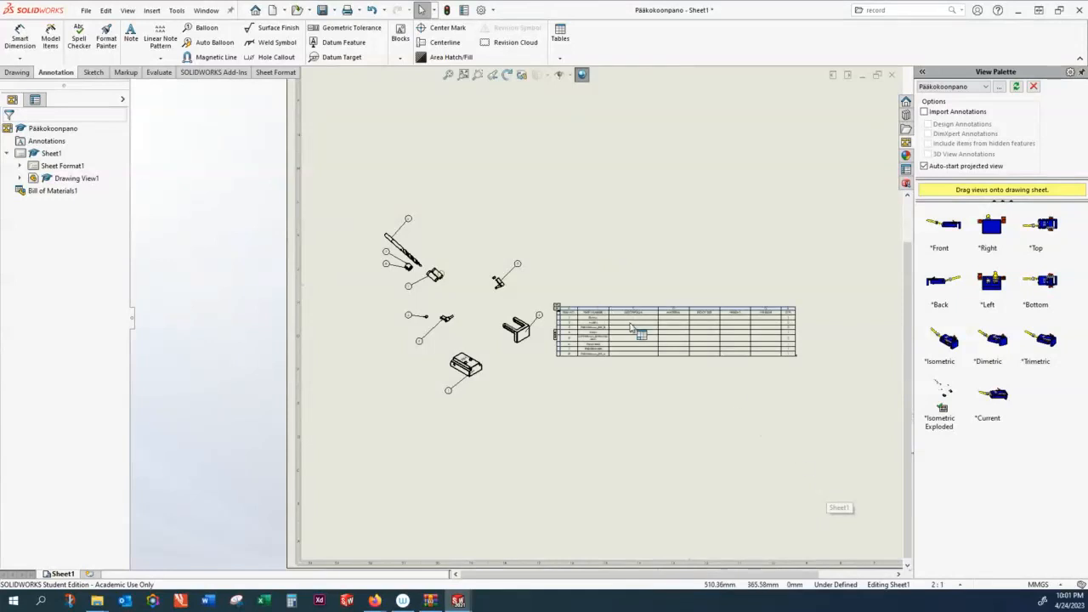
pyautogui.scroll(-5, 631, 327)
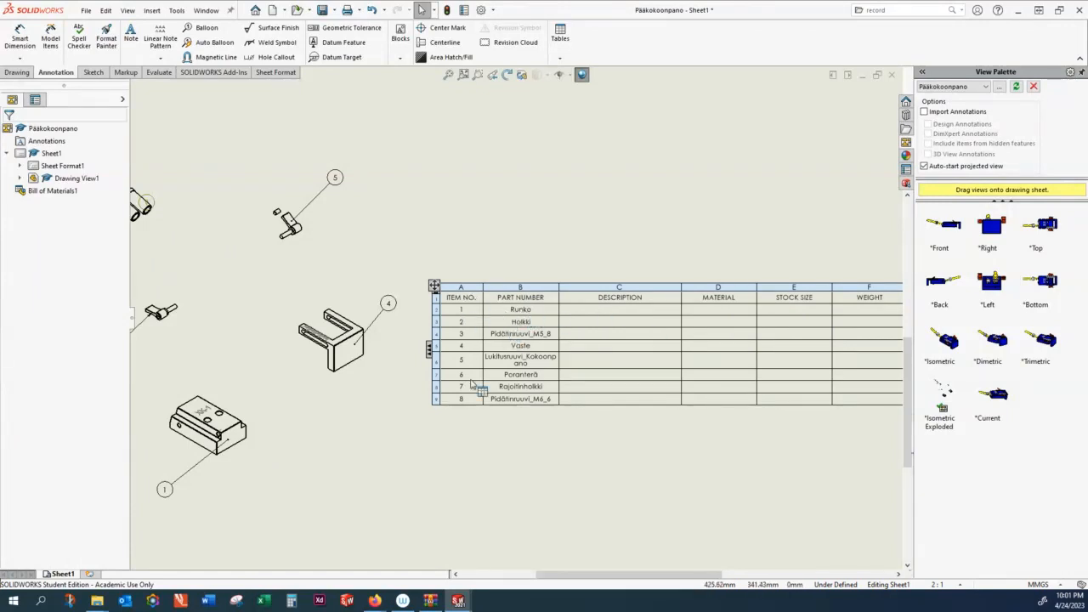
pyautogui.press('z')
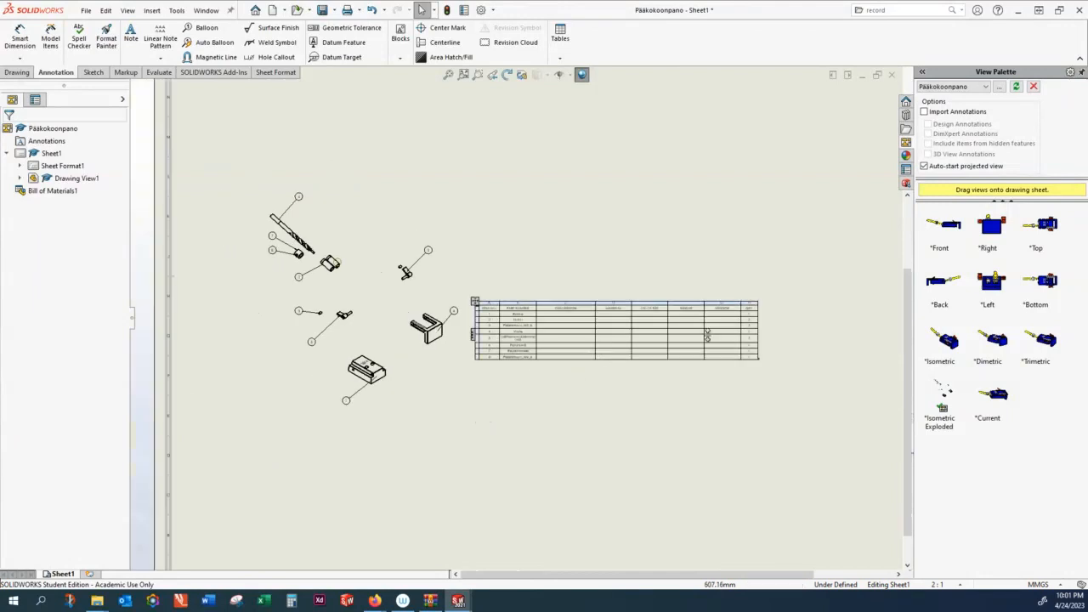
pyautogui.scroll(-2, 772, 329)
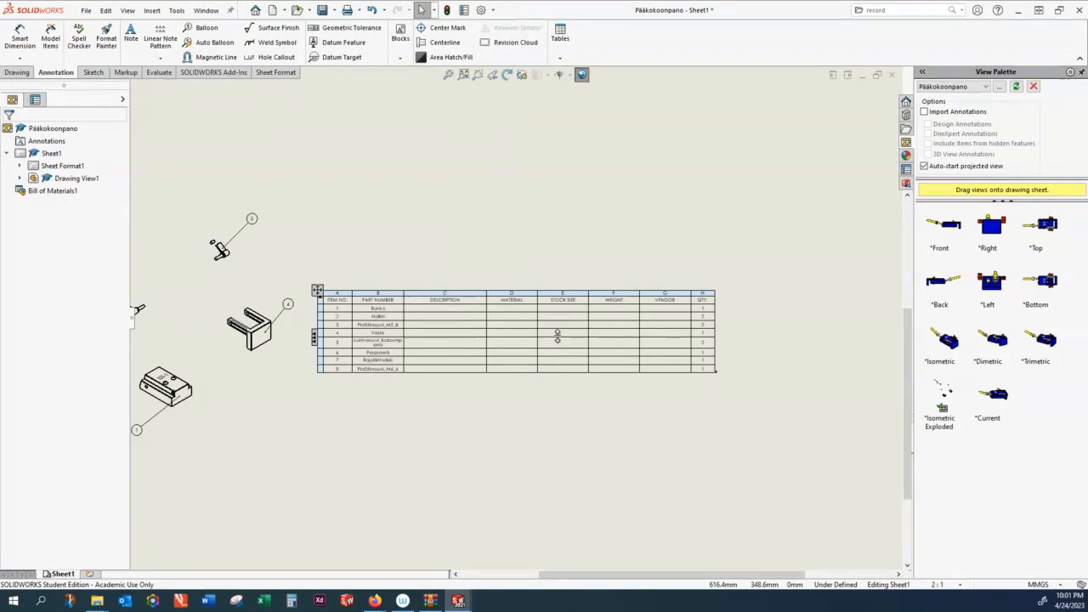
pyautogui.rightClick(752, 448)
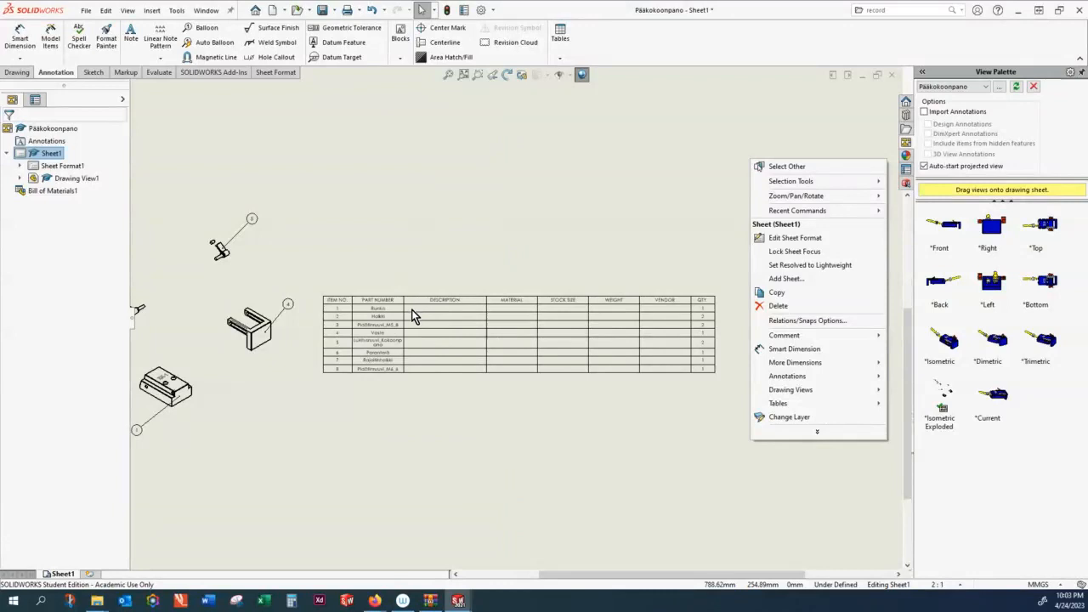
pyautogui.click(425, 270)
# Open the Runko part from its row in the bill of materials and dismiss the older version notice
pyautogui.scroll(-3, 403, 313)
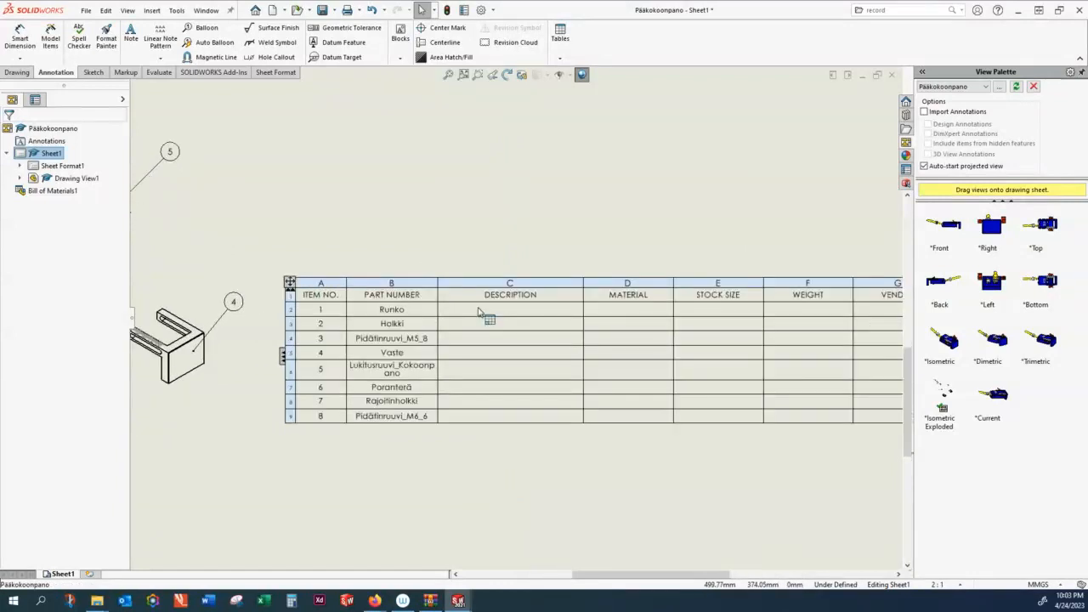
pyautogui.click(478, 312)
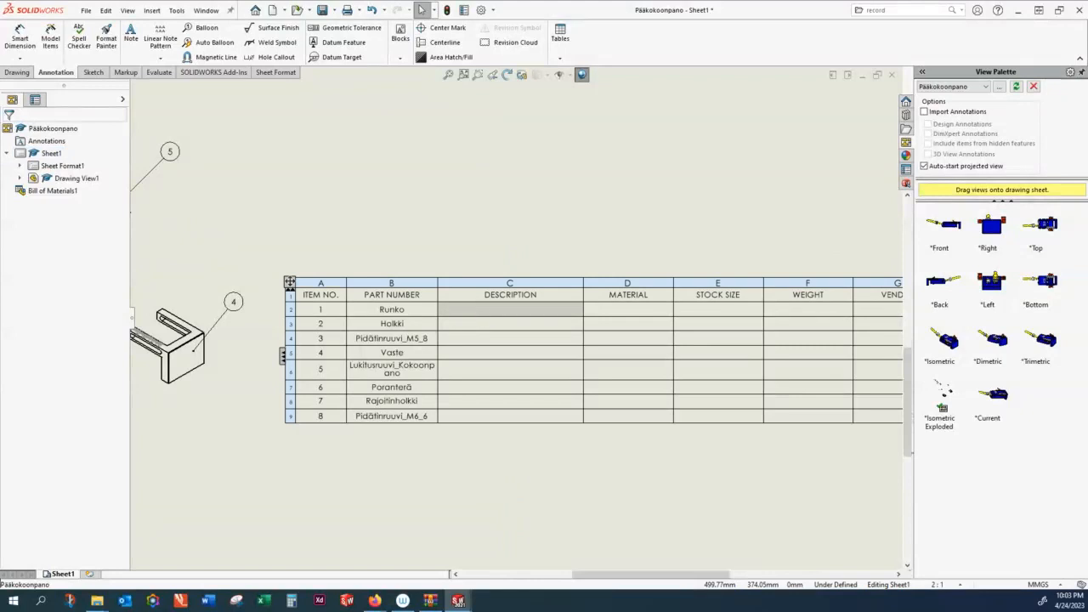
pyautogui.rightClick(479, 312)
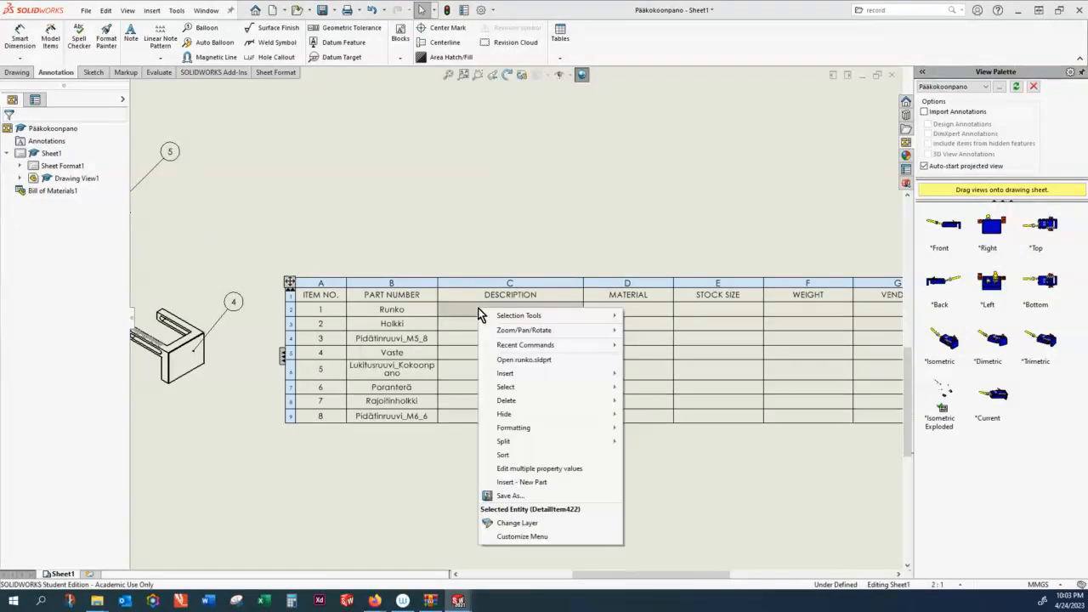
pyautogui.click(529, 360)
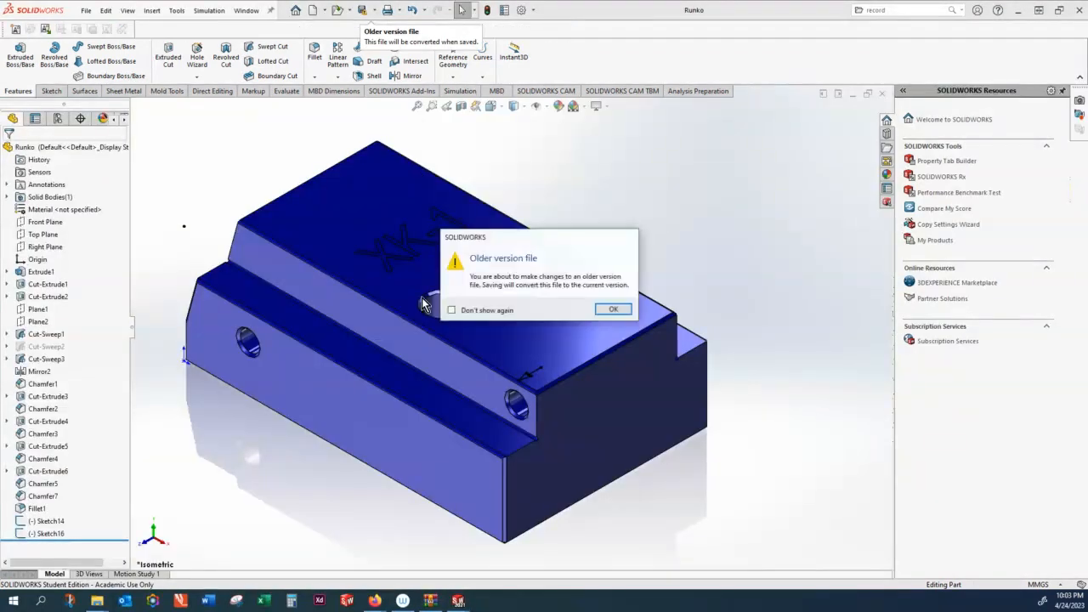
pyautogui.click(613, 309)
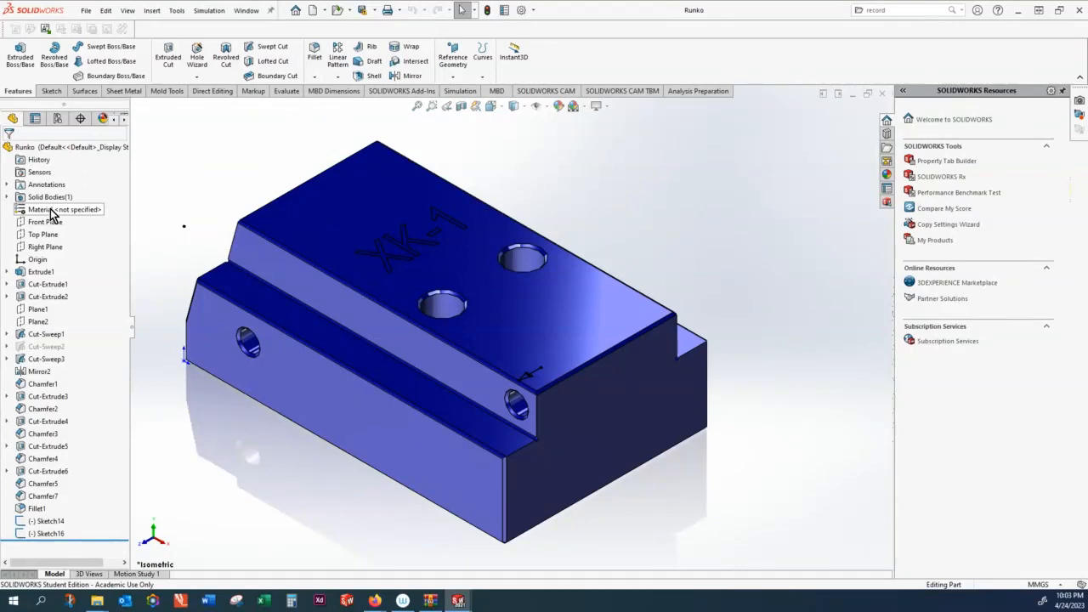
# Assign ABS PC to the Runko part and add a configuration-specific Material property linked to the part's material
pyautogui.rightClick(50, 209)
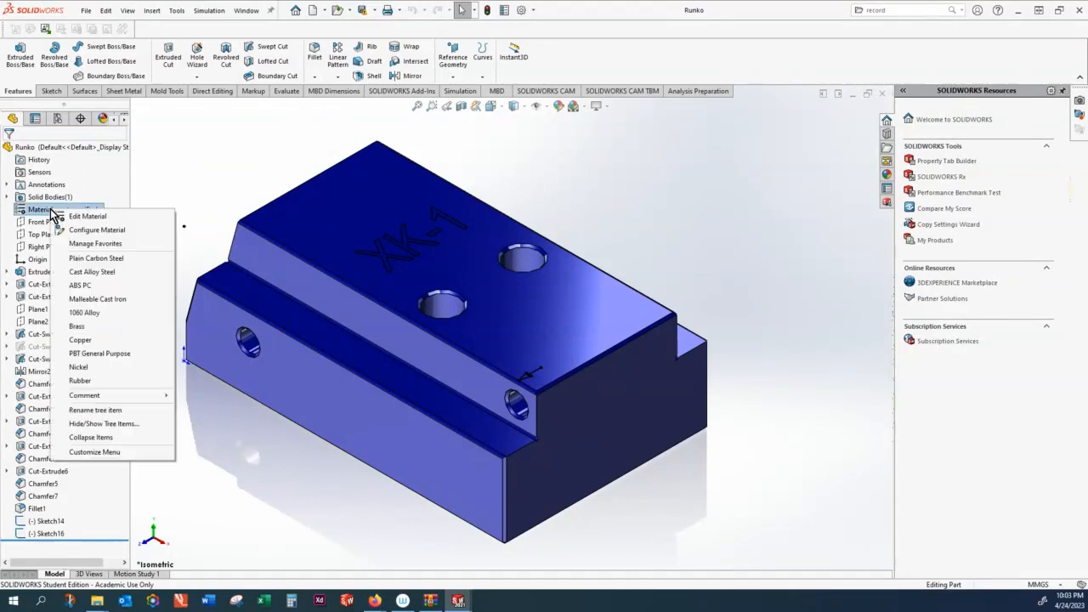
pyautogui.click(91, 285)
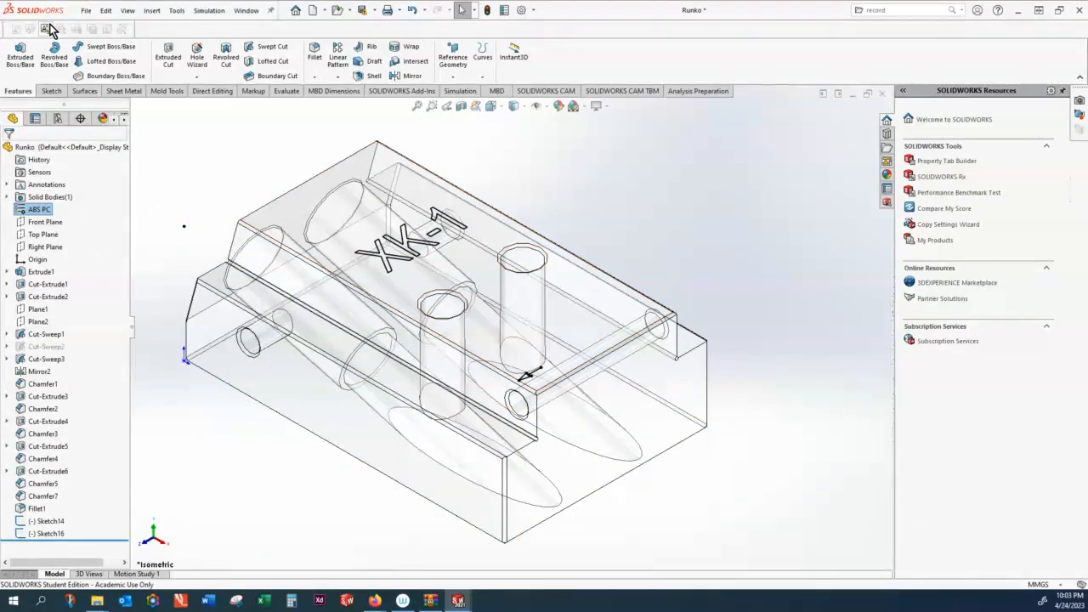
pyautogui.click(86, 10)
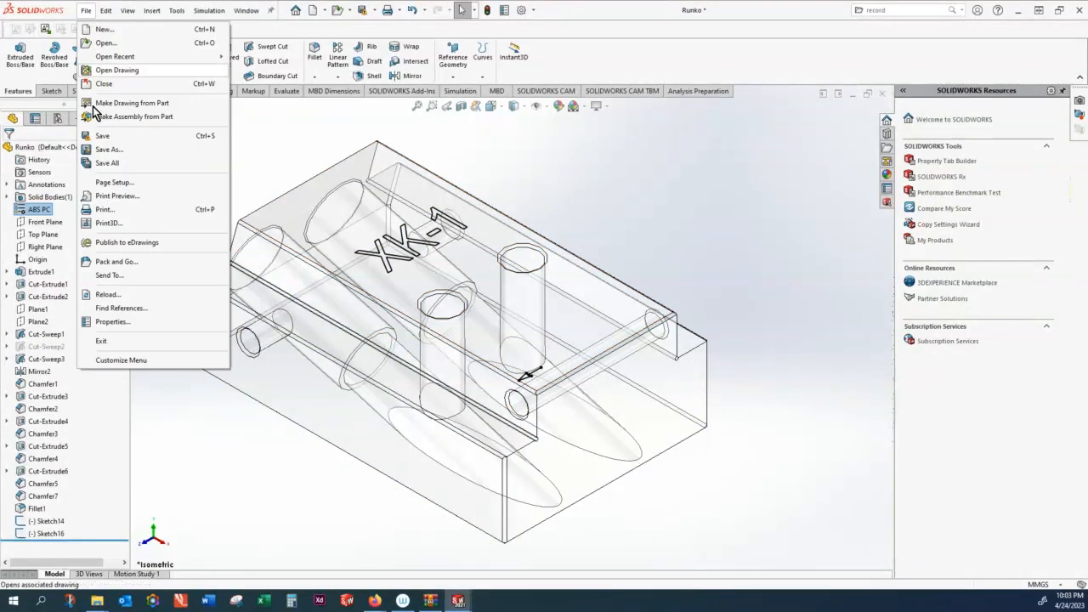
pyautogui.click(116, 322)
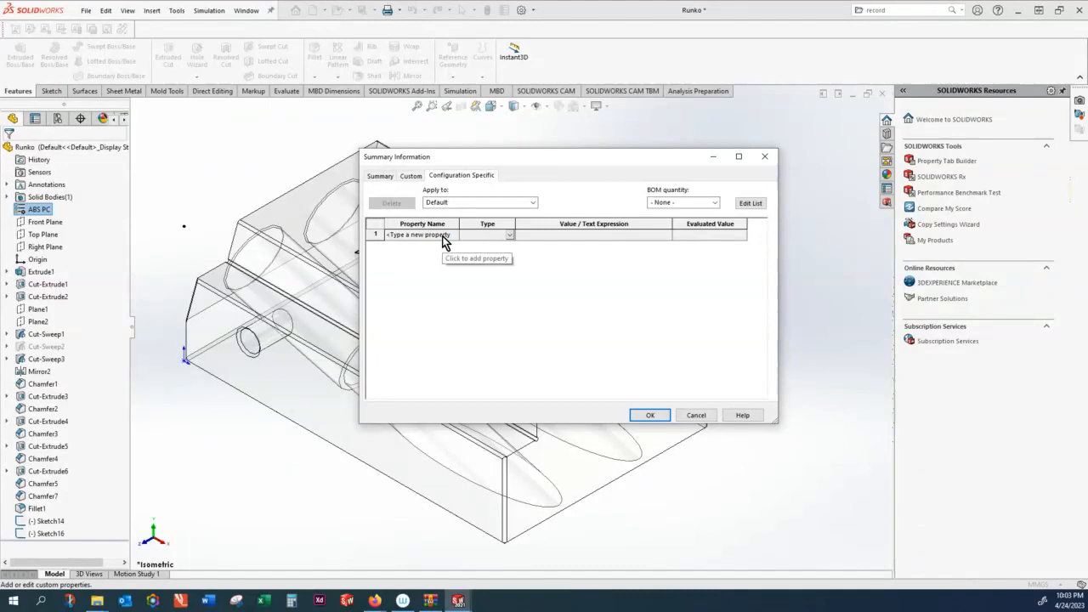
pyautogui.click(442, 235)
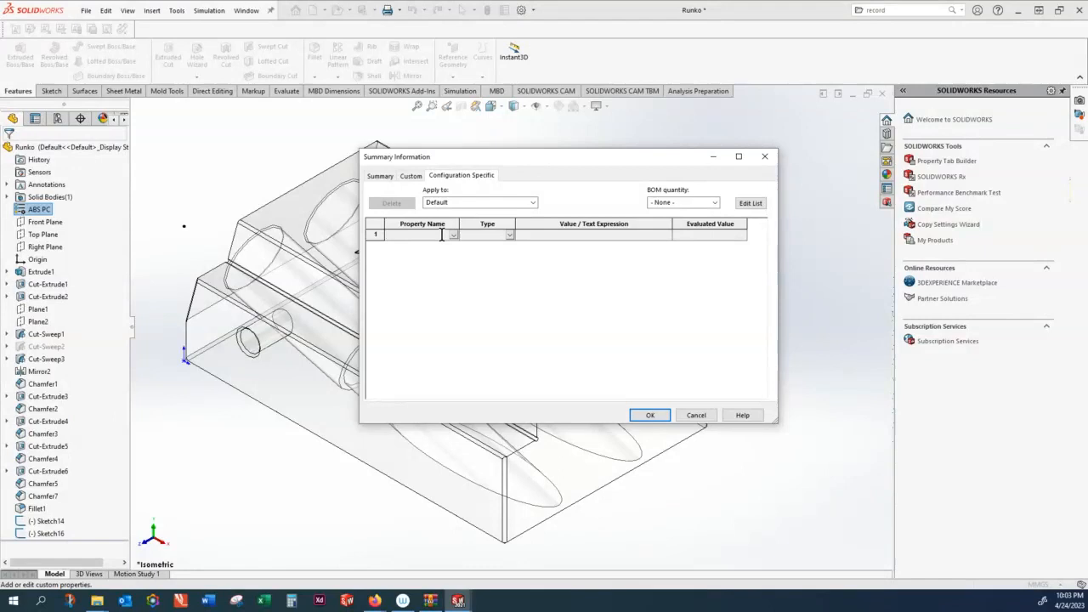
pyautogui.write('Materials')
pyautogui.click(542, 233)
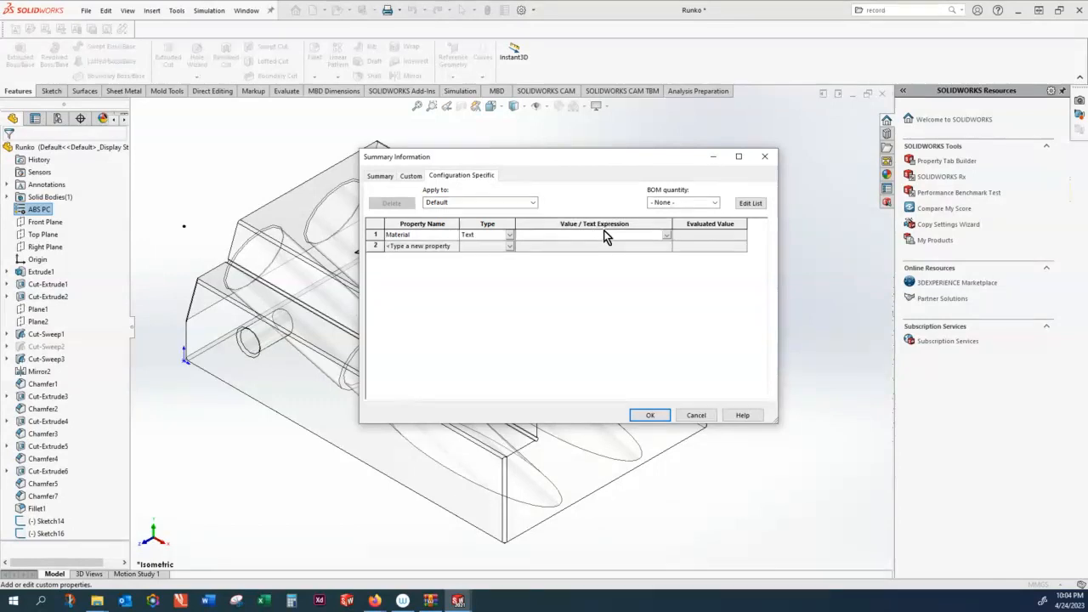
pyautogui.click(667, 236)
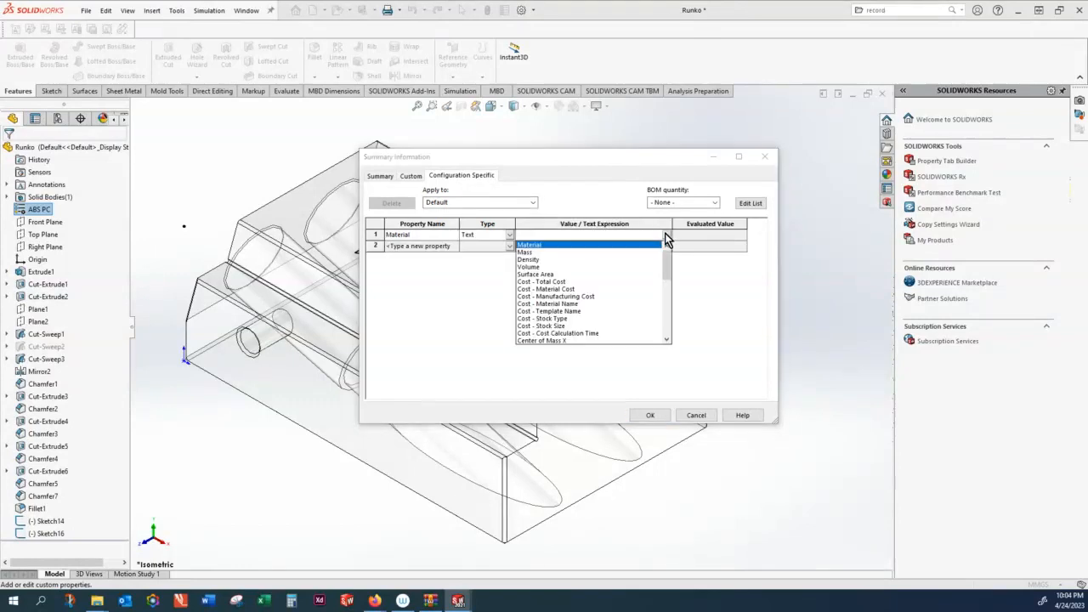
pyautogui.click(595, 244)
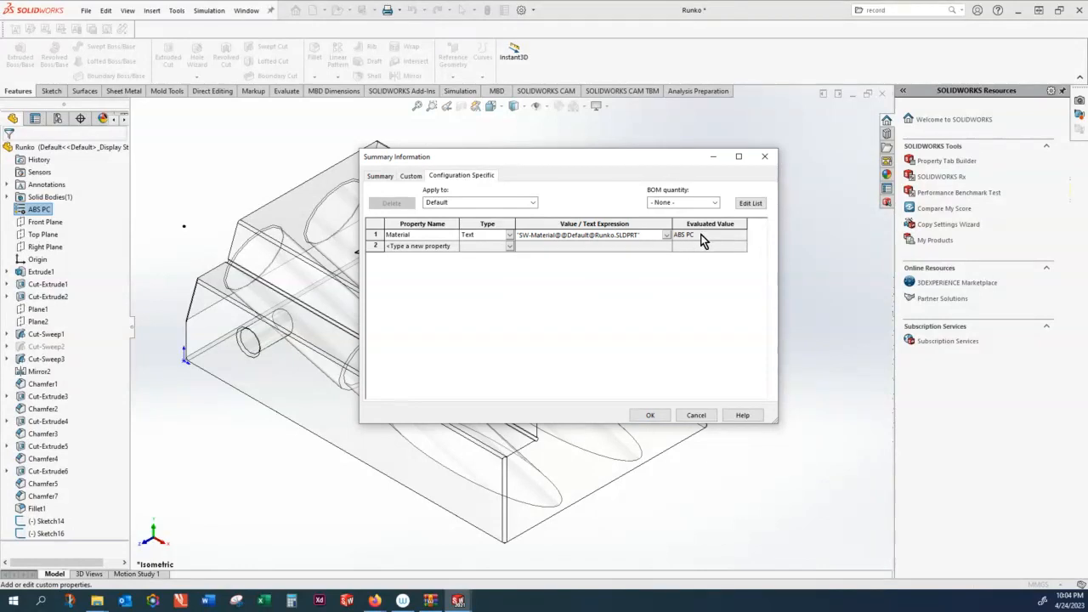
# Add a configuration-specific text property named Part ID with the value P-1
pyautogui.click(414, 245)
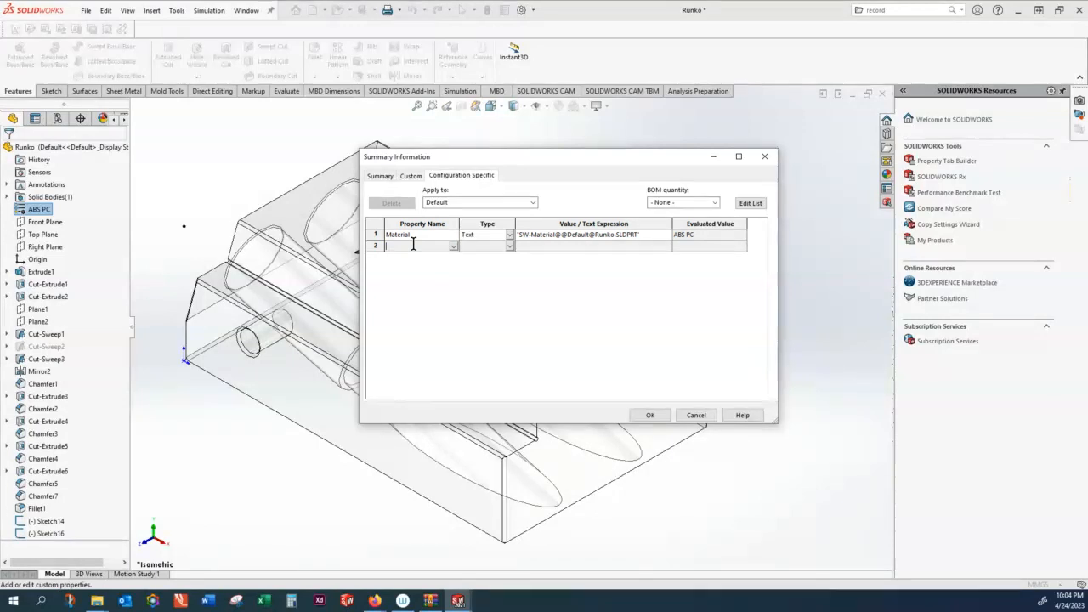
pyautogui.write('Part ID')
pyautogui.press('Return')
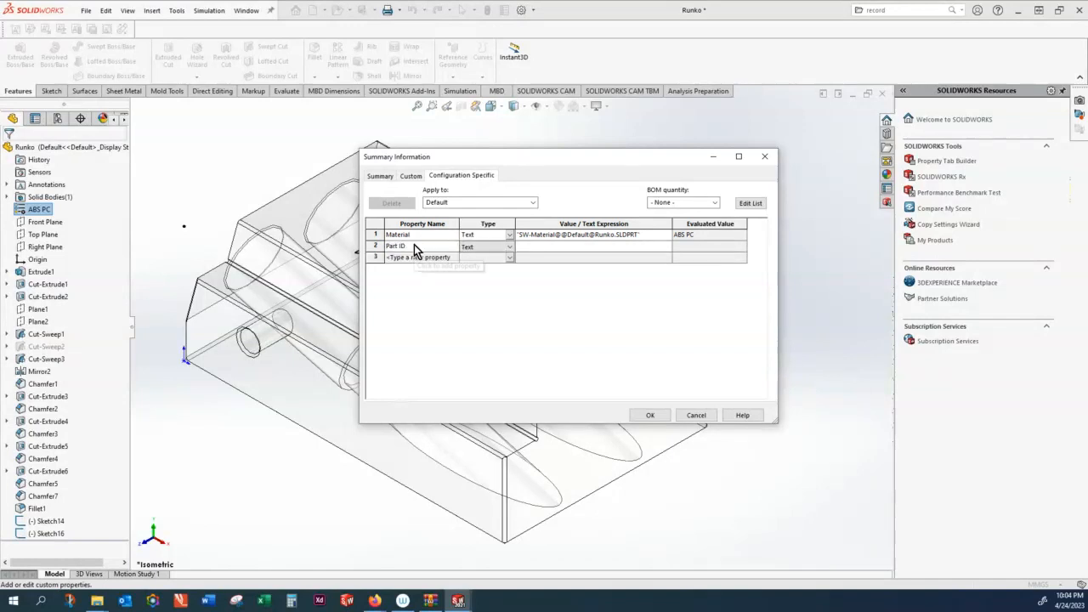
pyautogui.click(568, 246)
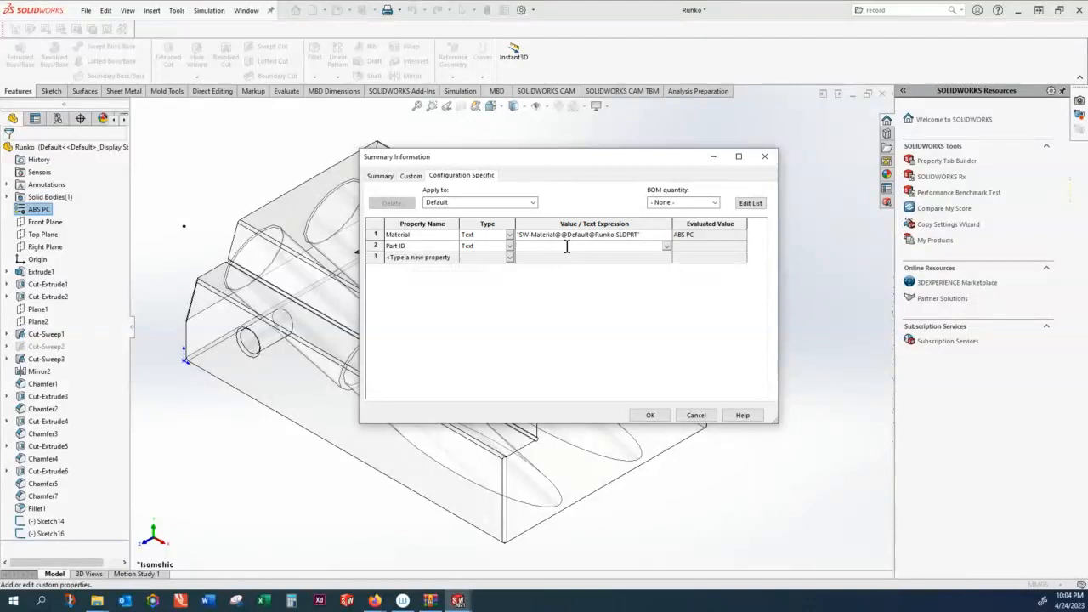
pyautogui.write('P-1')
# Add a Stock size property with the value 10x20x9 to the Runko part
pyautogui.click(433, 257)
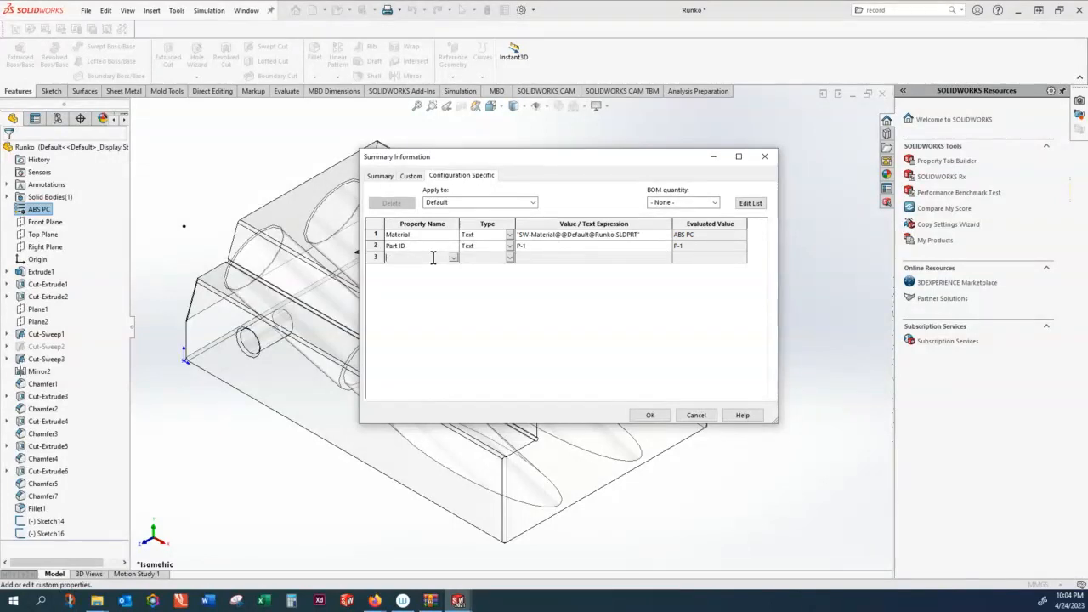
pyautogui.write('Stock size')
pyautogui.click(550, 256)
pyautogui.write('10')
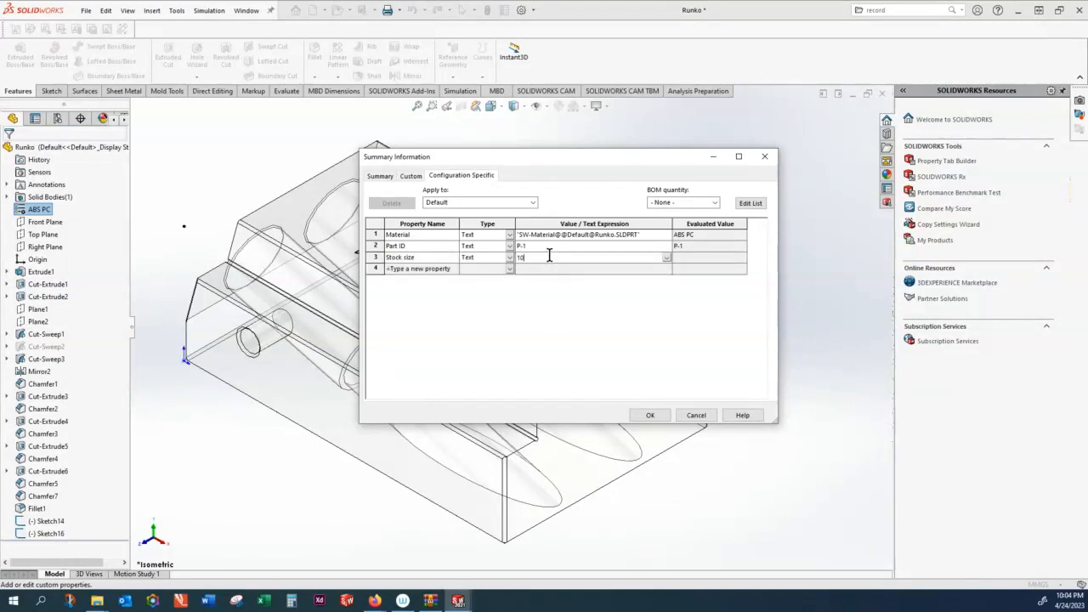
pyautogui.write('x20x9')
pyautogui.press('Return')
# Add a vendor property with the value ebay to the Runko part
pyautogui.click(428, 269)
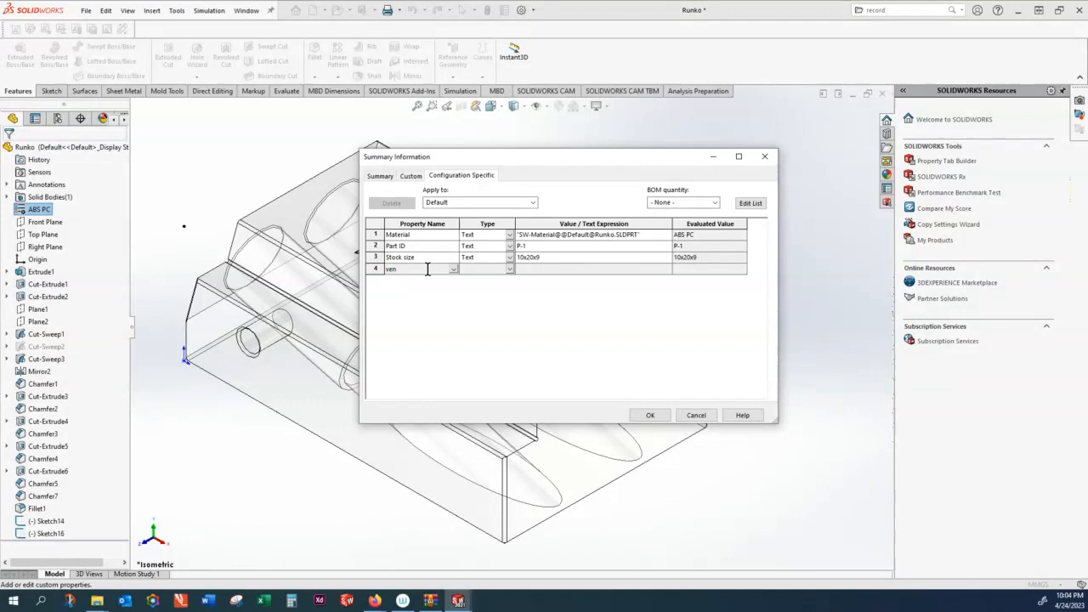
pyautogui.click(539, 269)
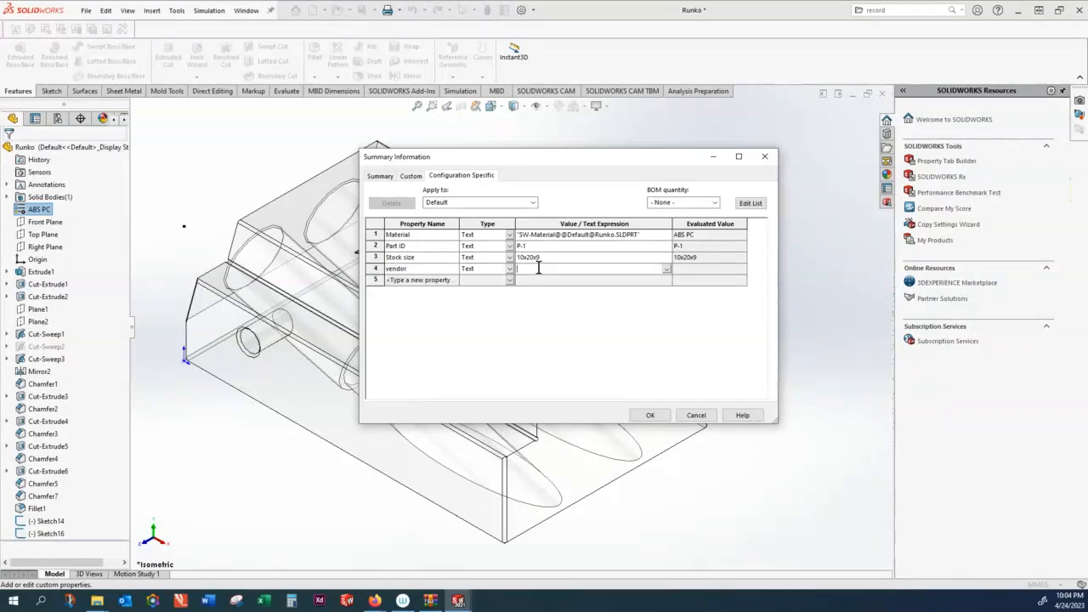
pyautogui.write('ebay')
pyautogui.click(701, 269)
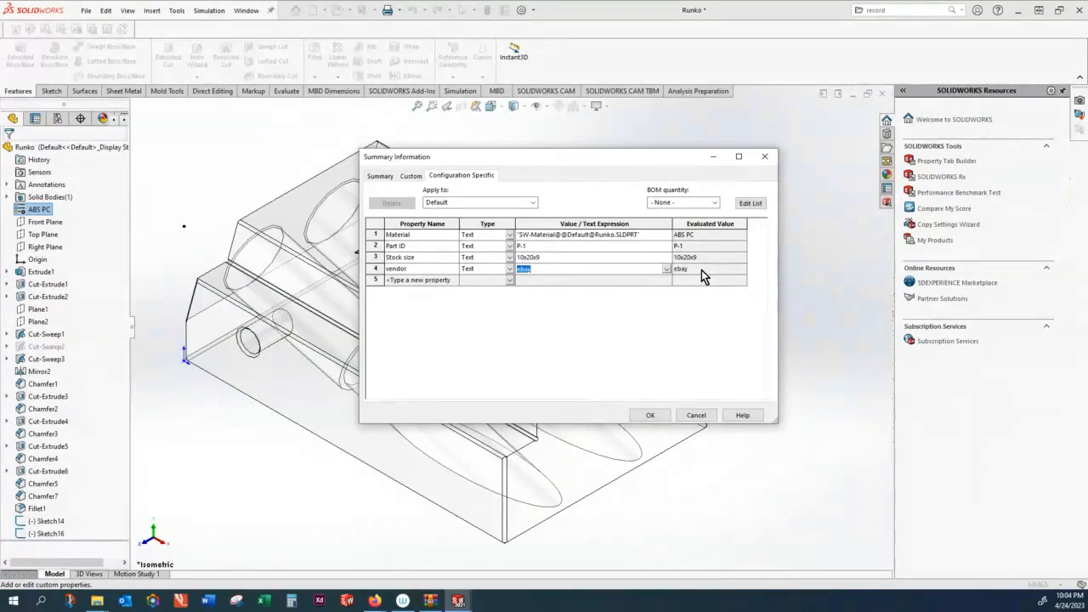
# Add a Man. Method property with the value die cast and accept the Runko part's properties
pyautogui.click(414, 279)
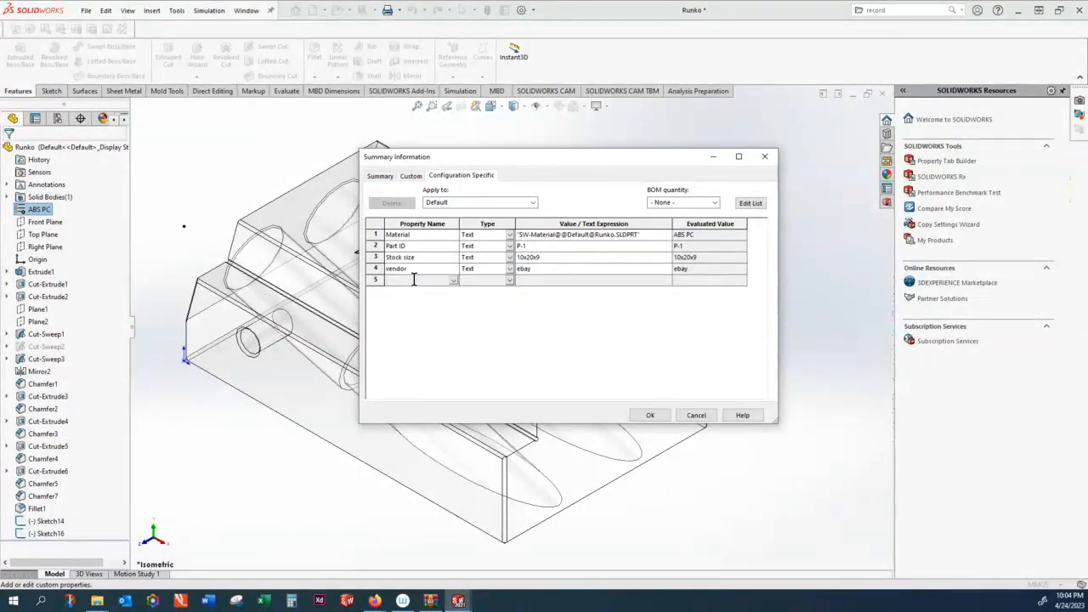
pyautogui.write('Man. Method')
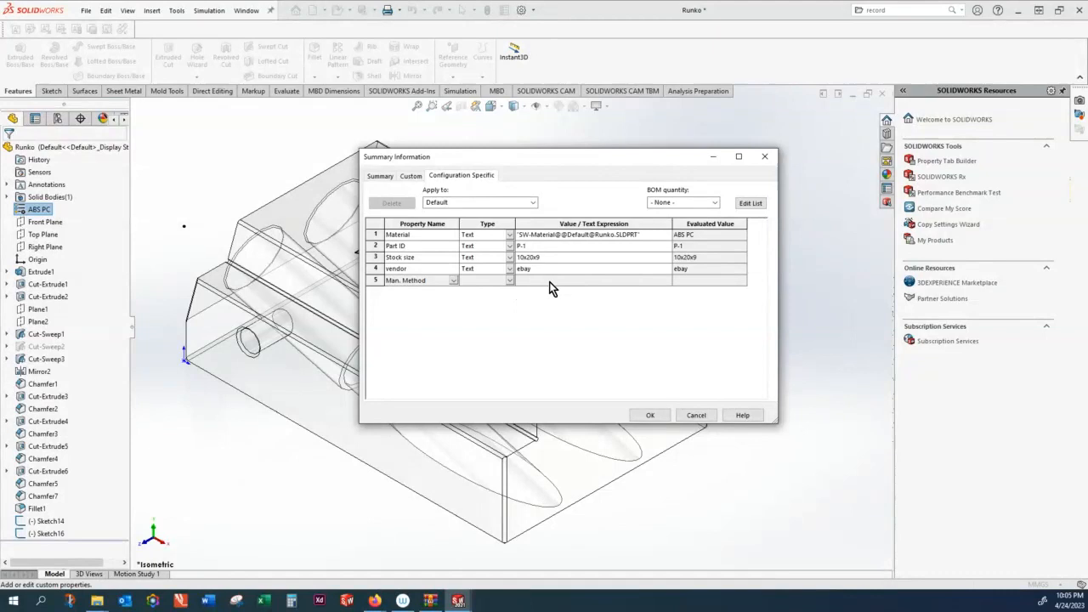
pyautogui.click(550, 281)
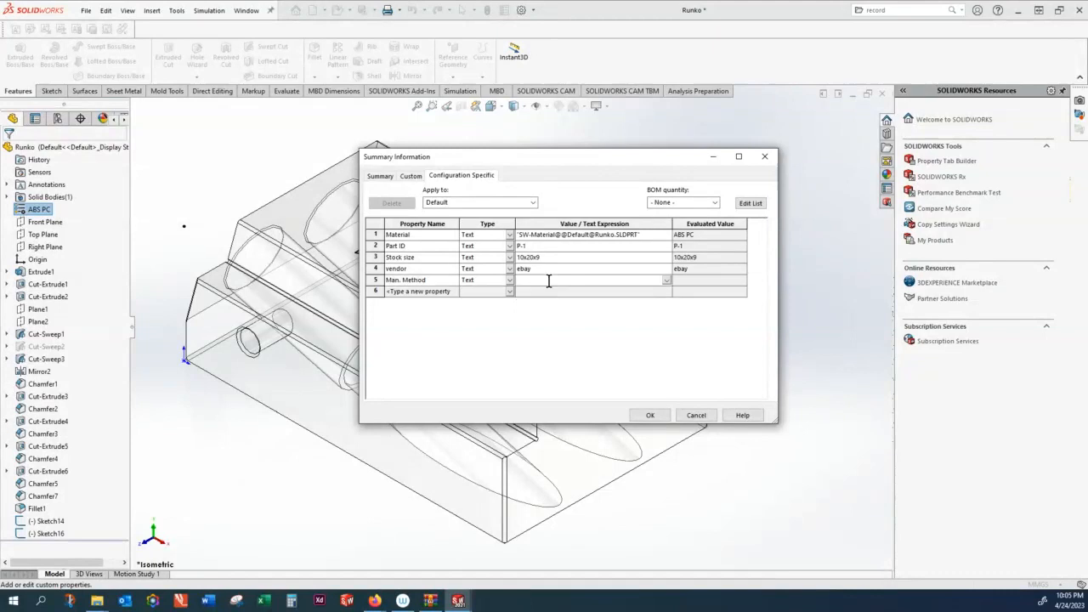
pyautogui.write('die cast')
pyautogui.press('Return')
pyautogui.click(649, 415)
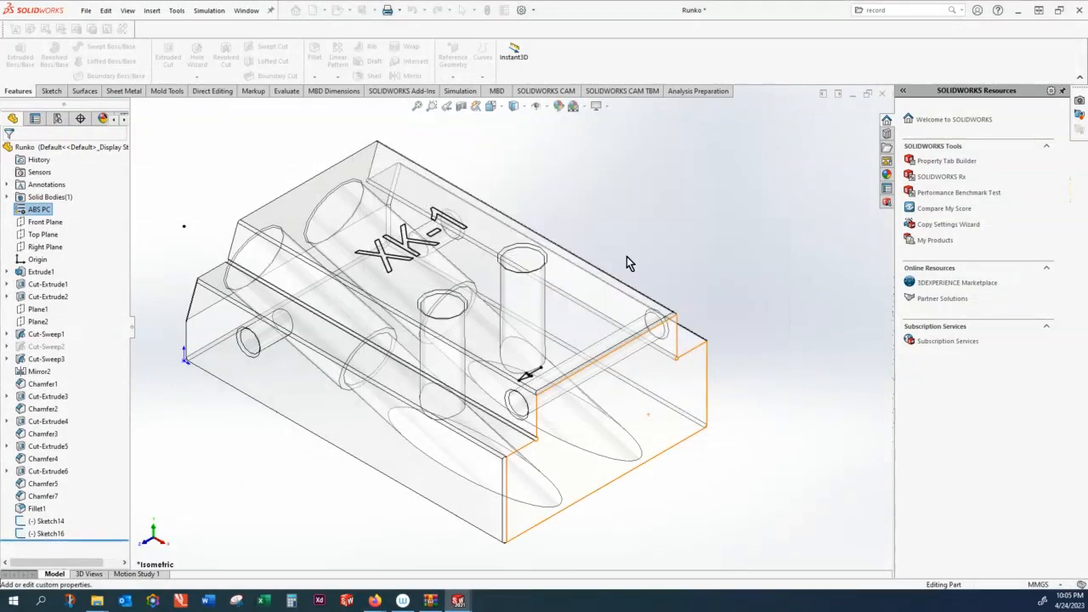
# Close the Runko part, saving its changes and converting the file to the current version
pyautogui.click(881, 94)
pyautogui.click(524, 298)
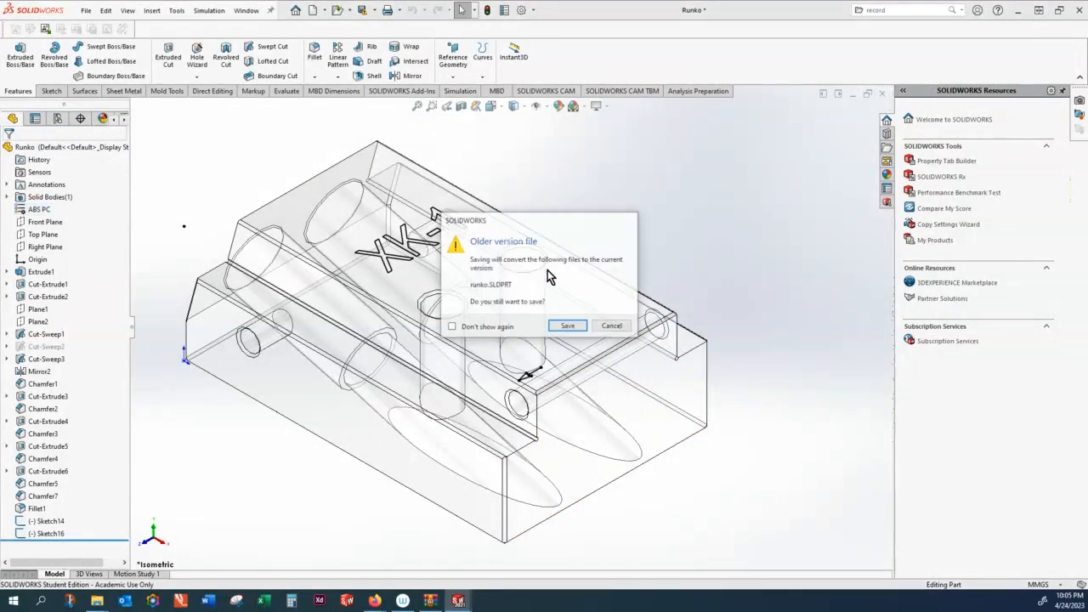
pyautogui.click(564, 327)
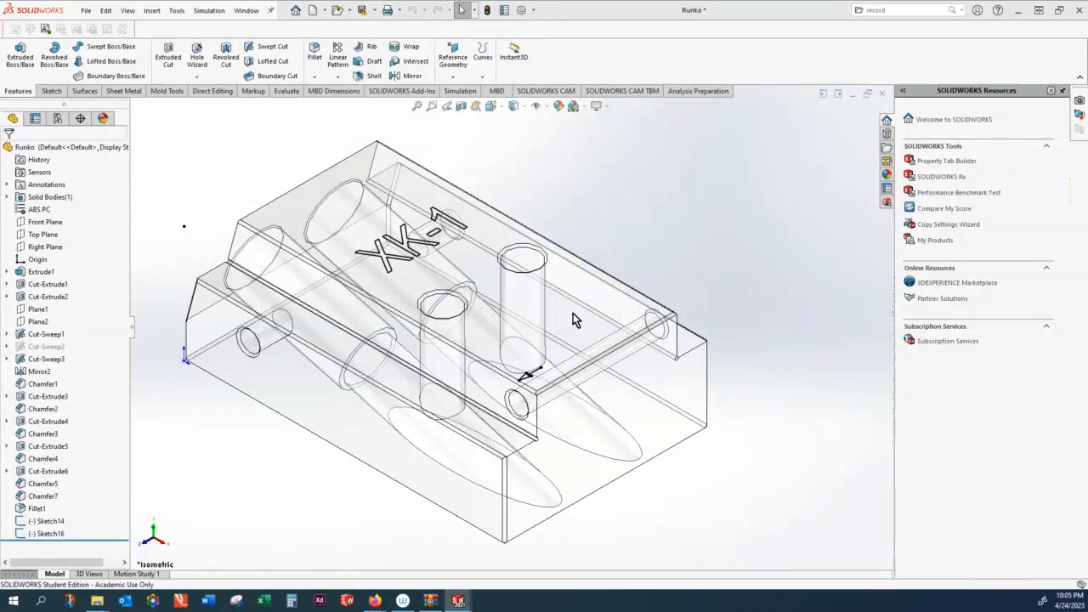
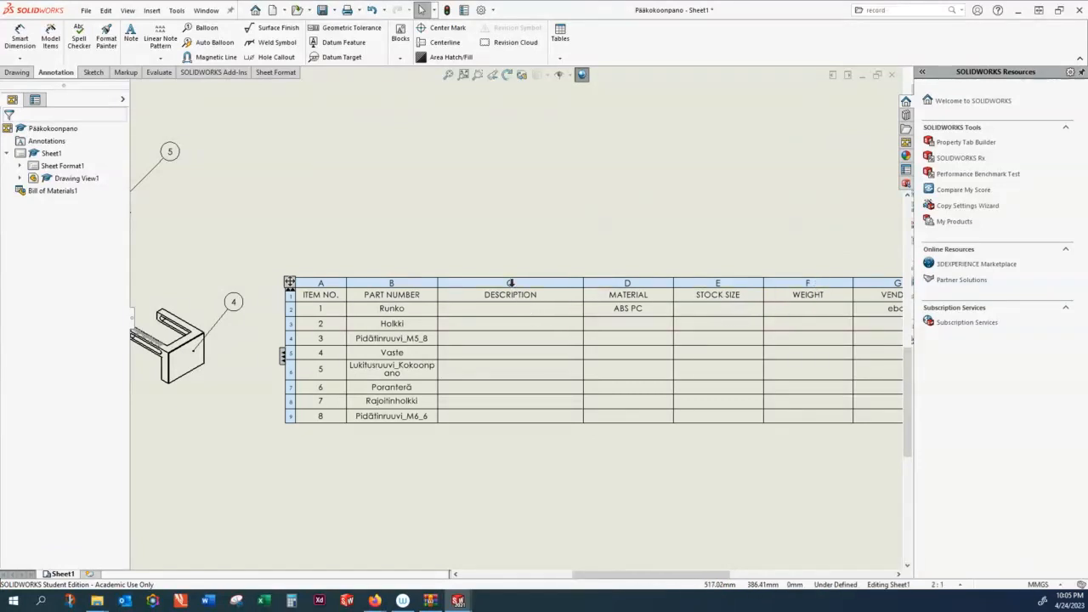
# Delete the Description, Weight and Stock Size columns from the bill of materials
pyautogui.rightClick(510, 283)
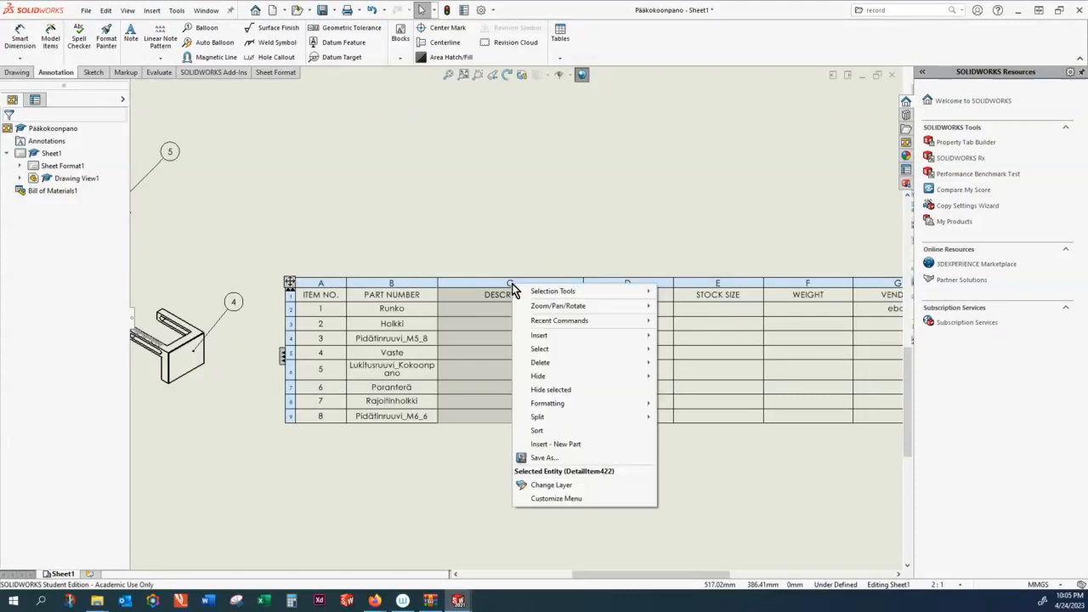
pyautogui.moveTo(643, 366)
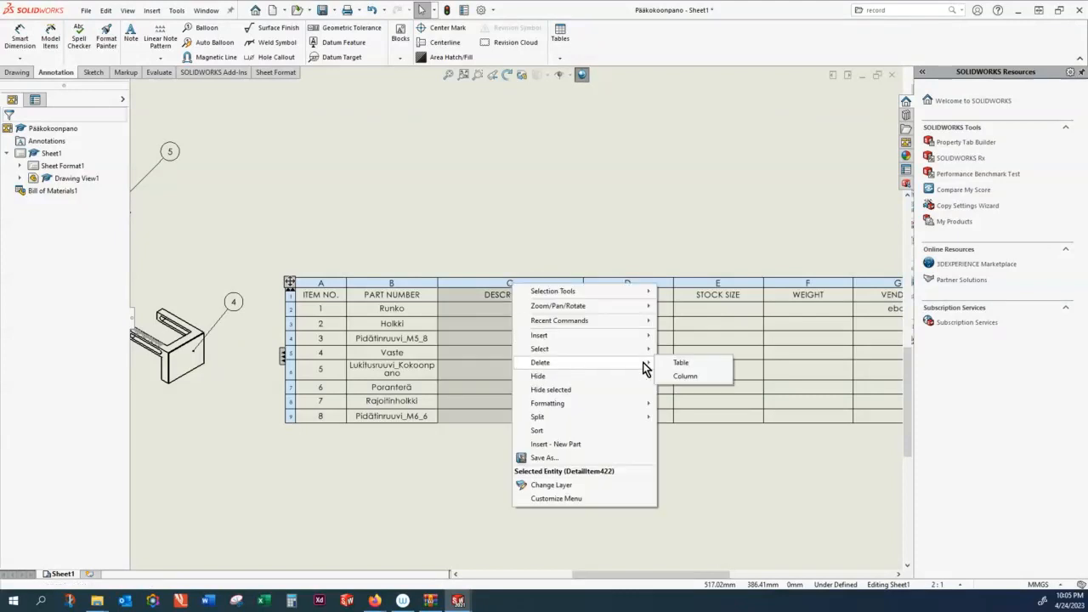
pyautogui.click(686, 376)
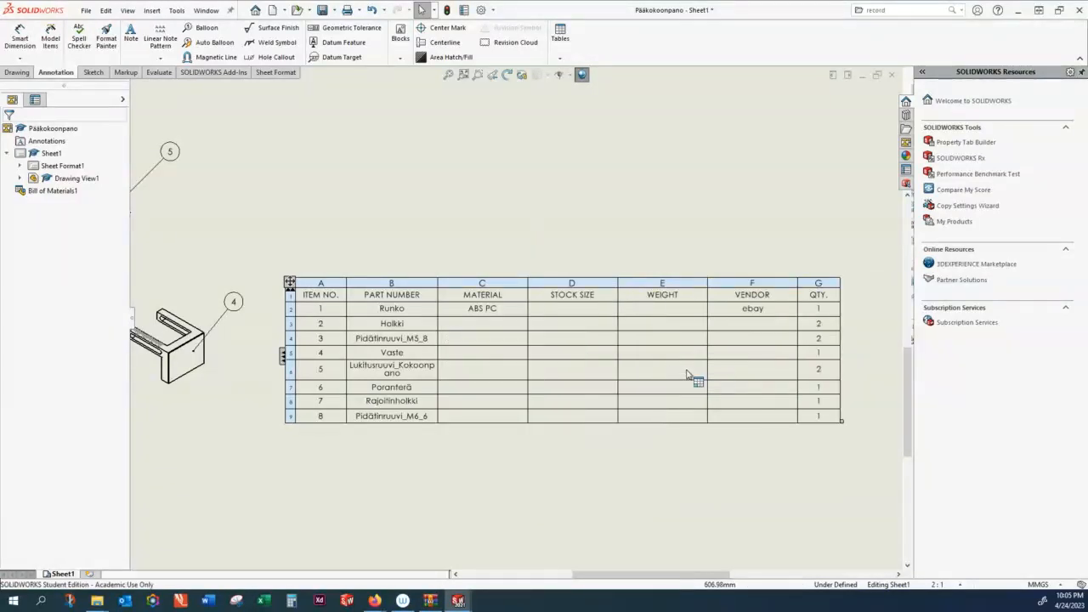
pyautogui.rightClick(662, 283)
pyautogui.moveTo(729, 367)
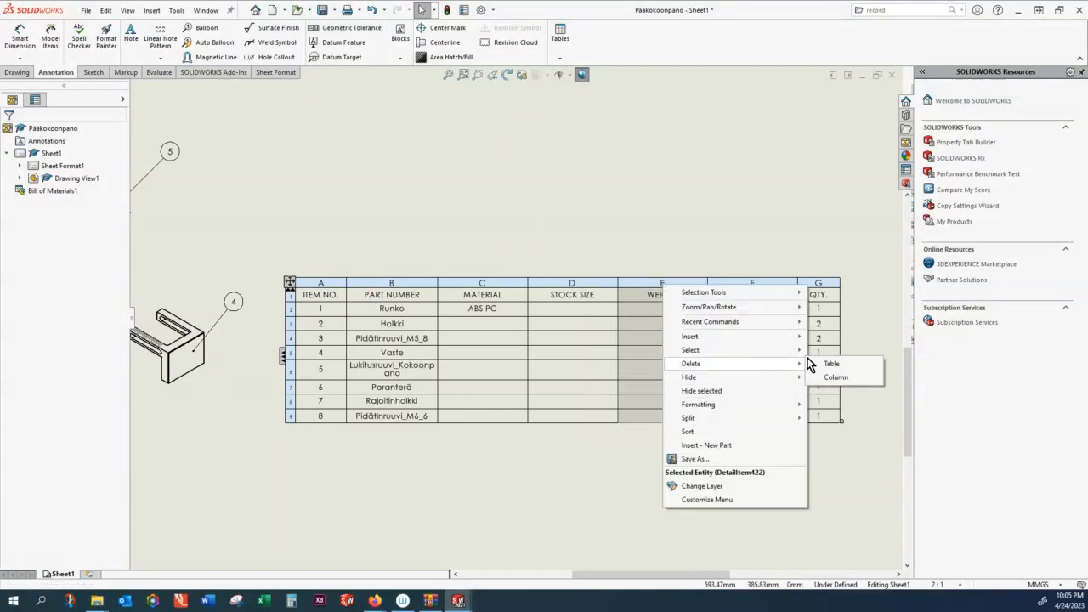
pyautogui.click(833, 378)
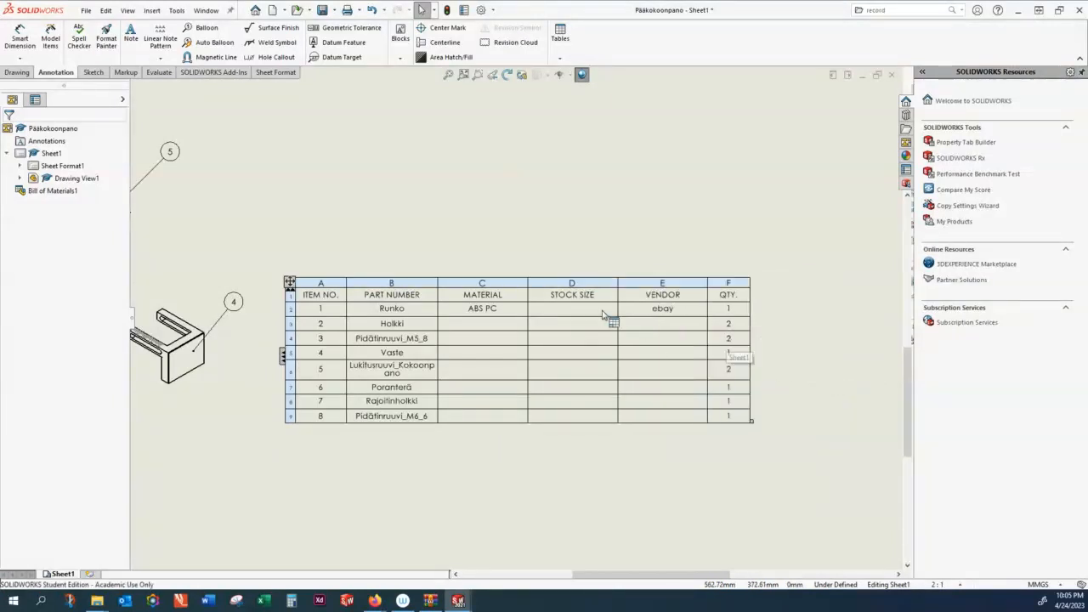
pyautogui.rightClick(588, 284)
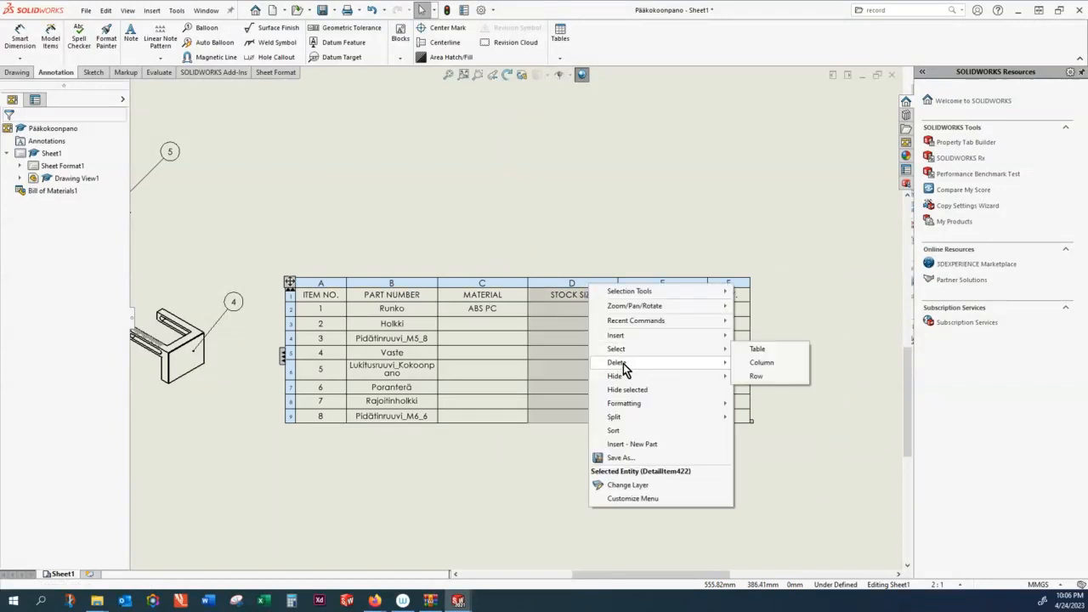
pyautogui.moveTo(661, 375)
pyautogui.click(757, 377)
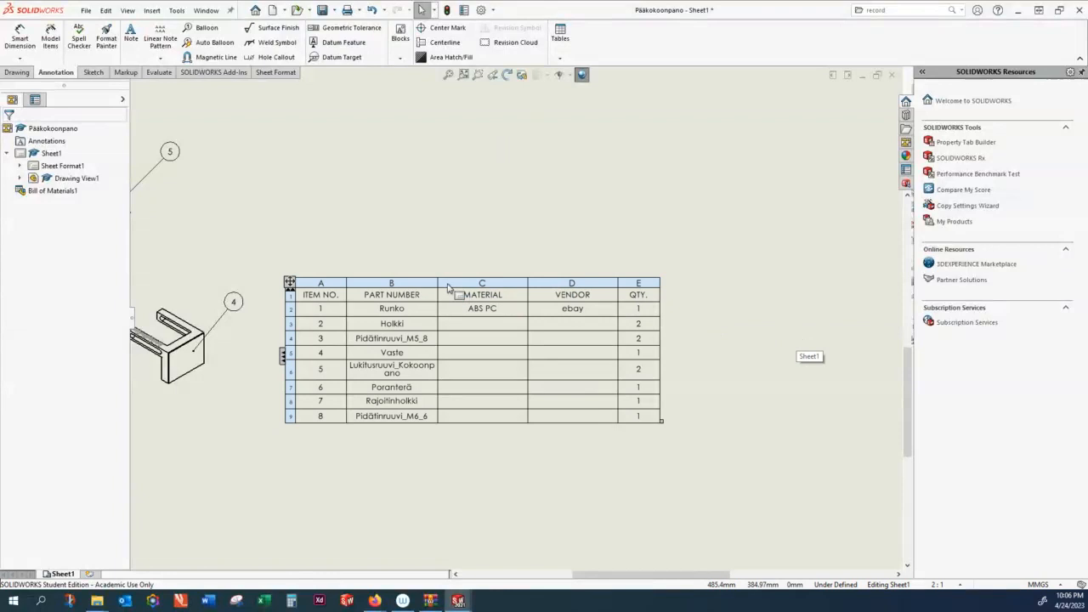
# Insert a column before the Material column of the bill of materials, showing the custom property Man. Method
pyautogui.click(454, 278)
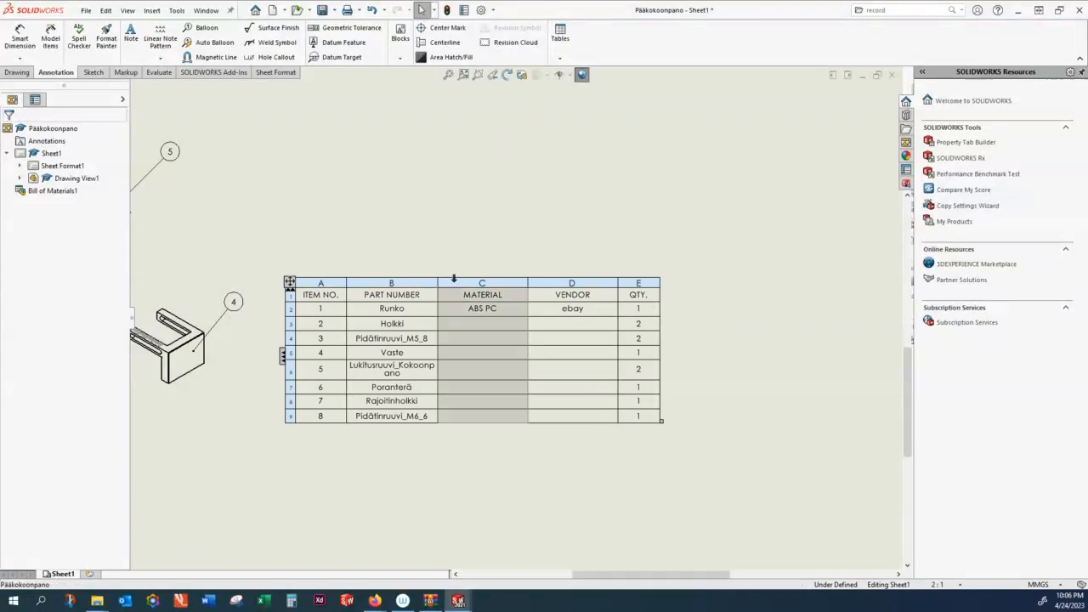
pyautogui.rightClick(457, 281)
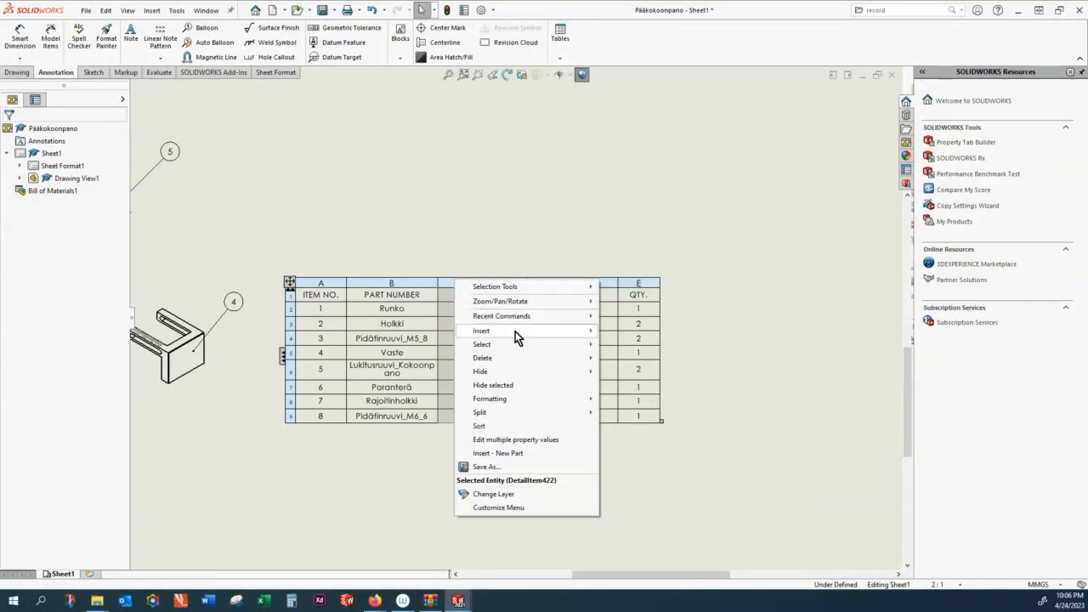
pyautogui.moveTo(515, 331)
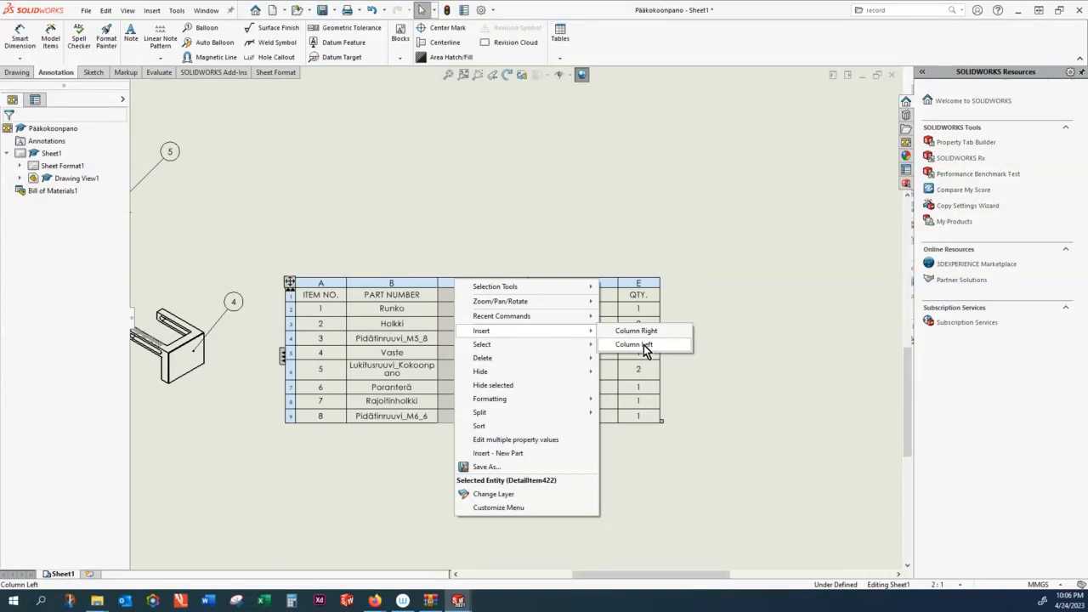
pyautogui.click(644, 344)
pyautogui.click(525, 245)
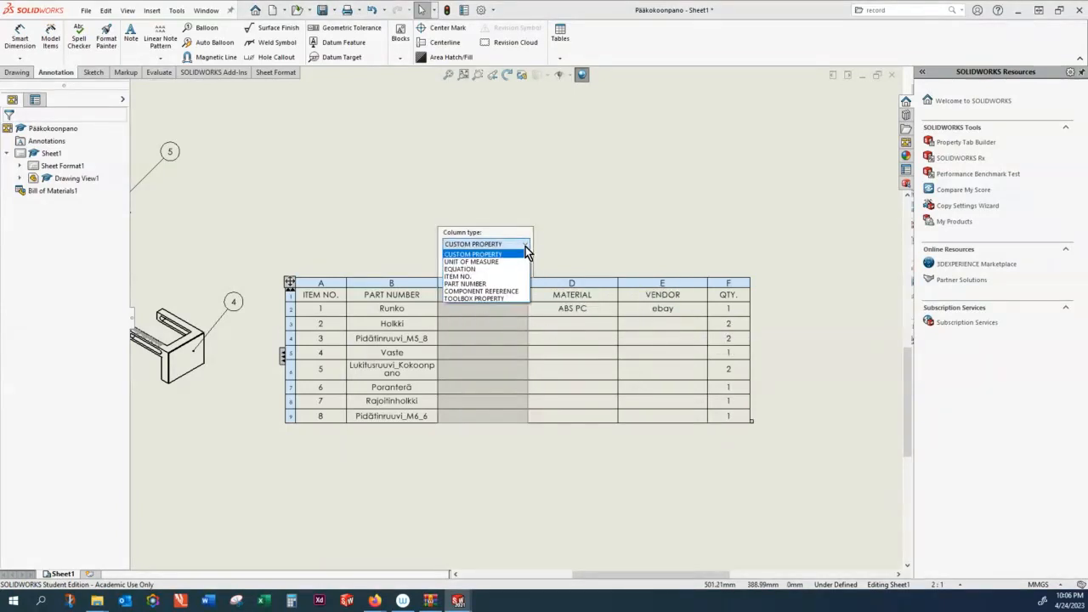
pyautogui.click(525, 247)
pyautogui.click(525, 270)
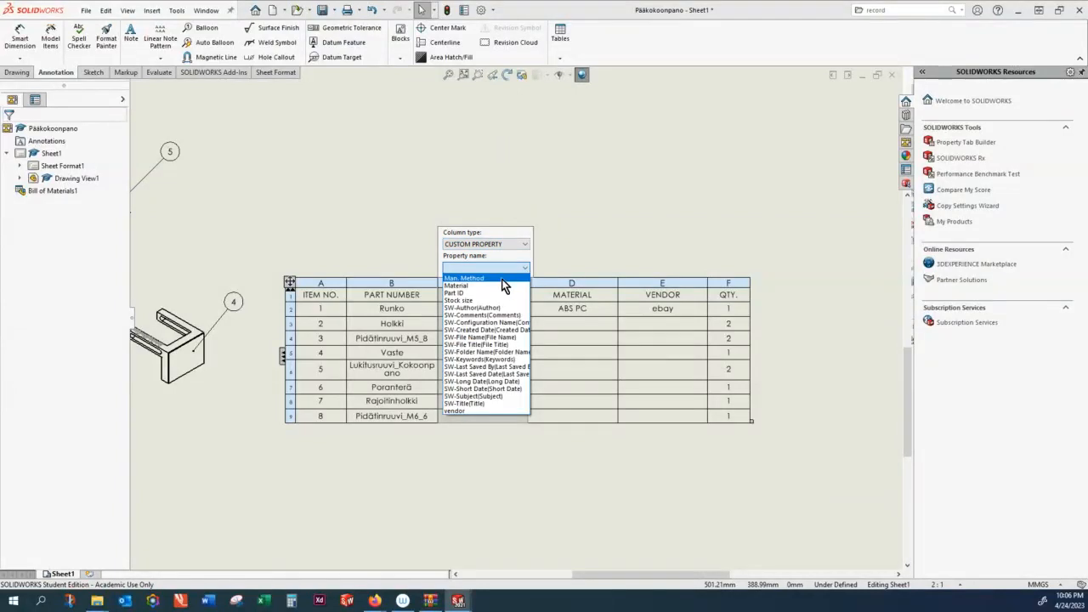
pyautogui.click(502, 279)
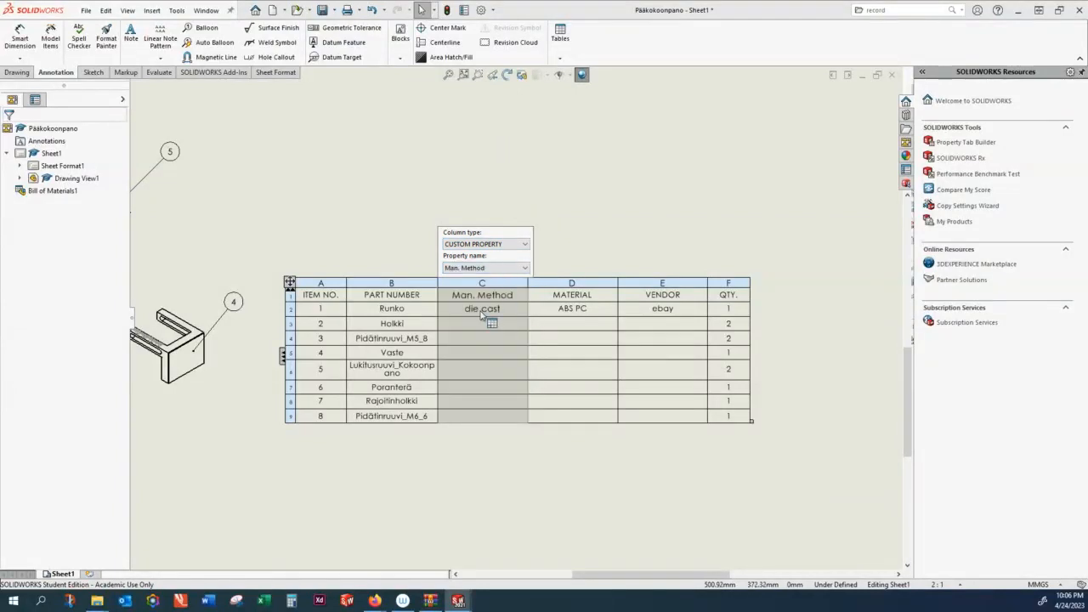
pyautogui.click(588, 240)
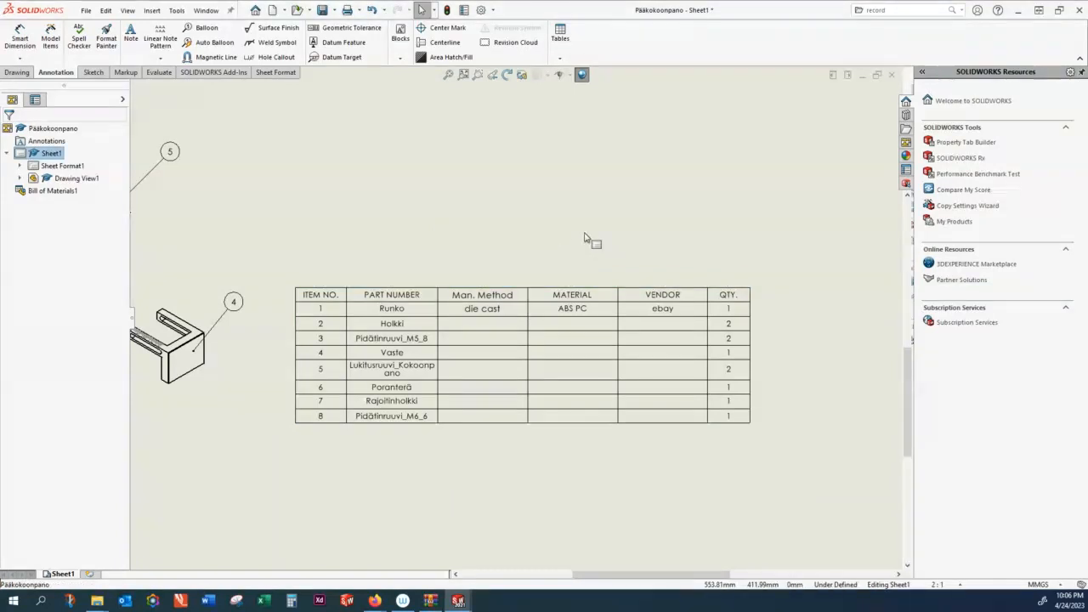
# Insert a column after the Material column of the bill of materials, showing the custom property Part ID
pyautogui.click(549, 283)
pyautogui.rightClick(547, 282)
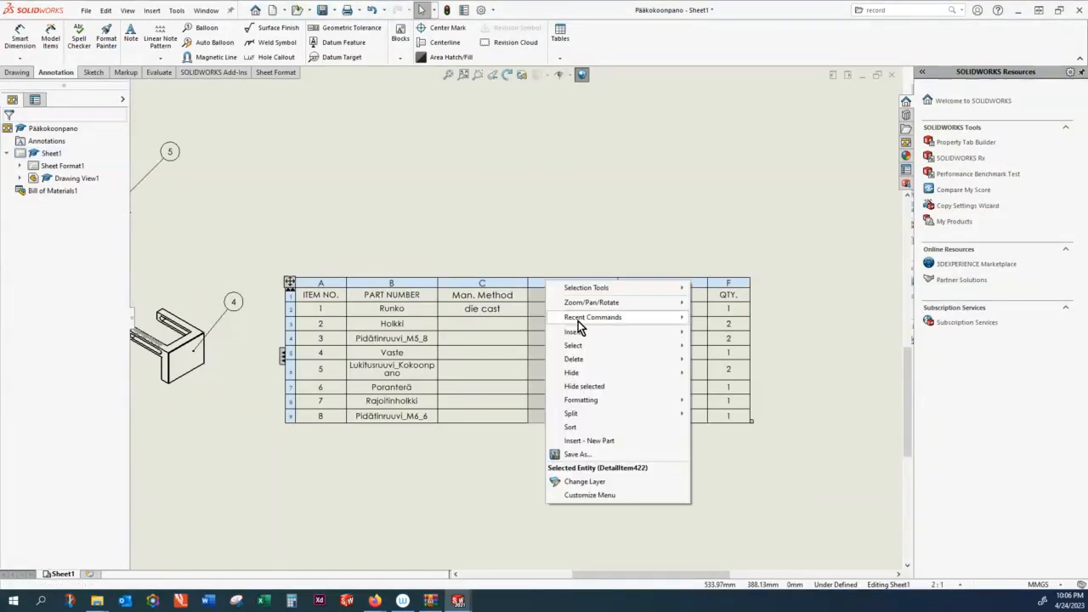
pyautogui.moveTo(600, 334)
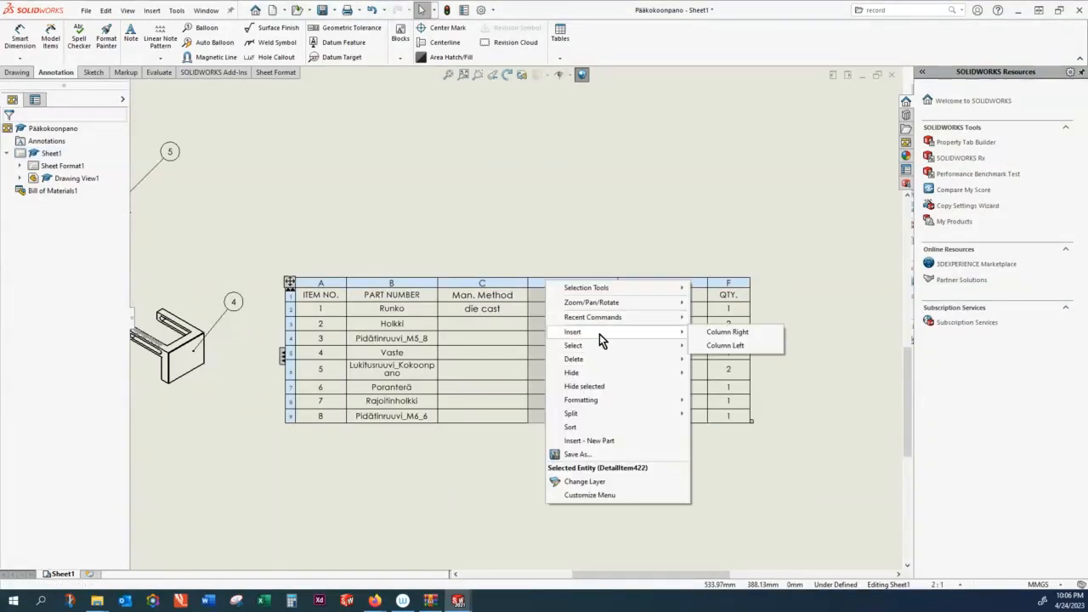
pyautogui.click(721, 332)
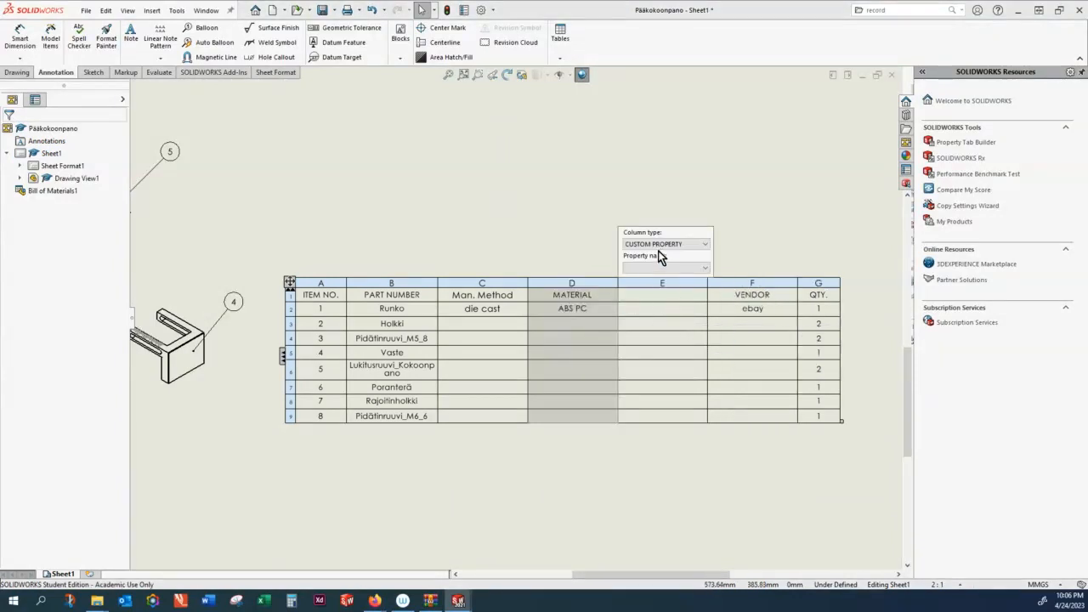
pyautogui.click(672, 268)
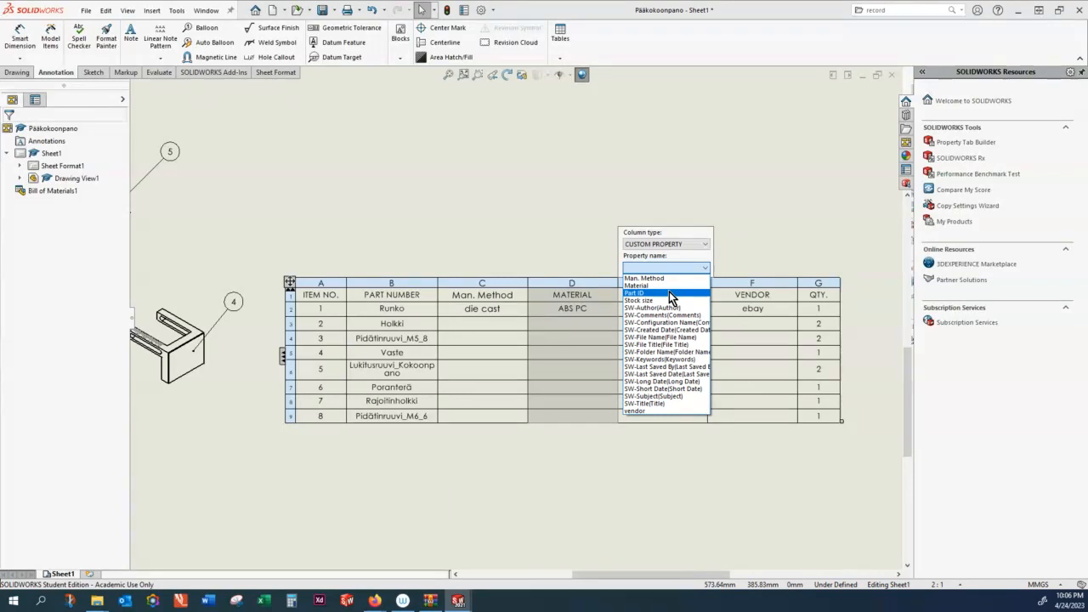
pyautogui.click(669, 292)
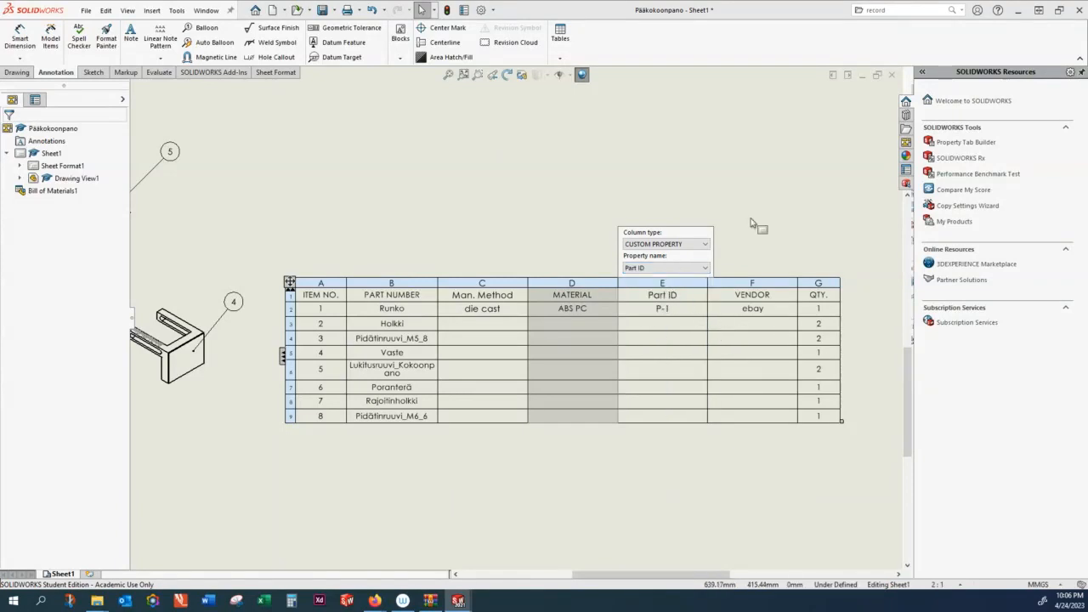
pyautogui.click(755, 258)
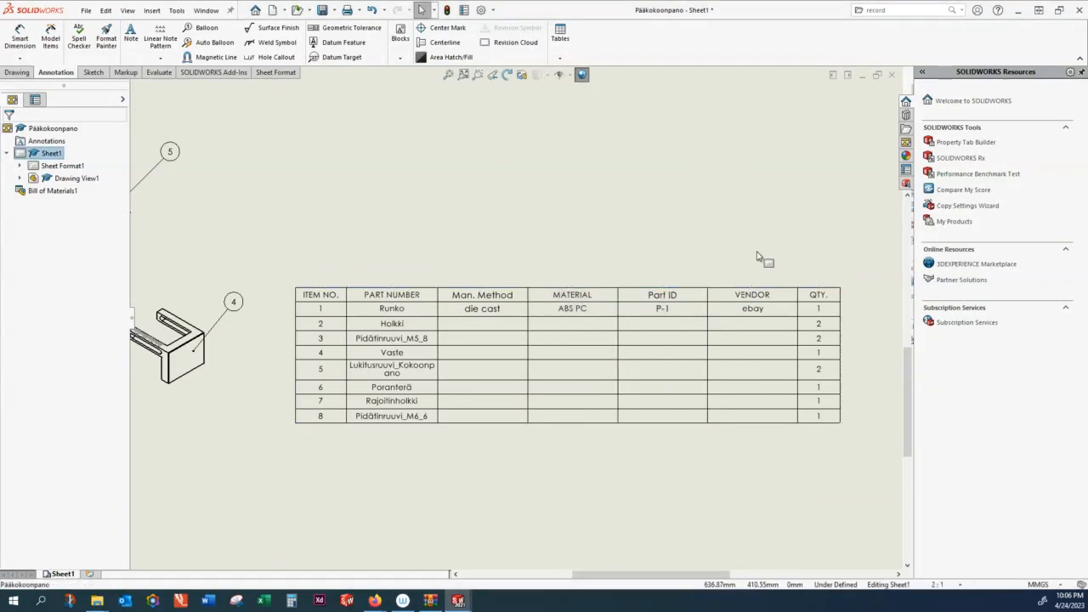
# Insert a Stock size custom property column after the Vendor column and move the bill of materials up and closer to the exploded view
pyautogui.rightClick(747, 282)
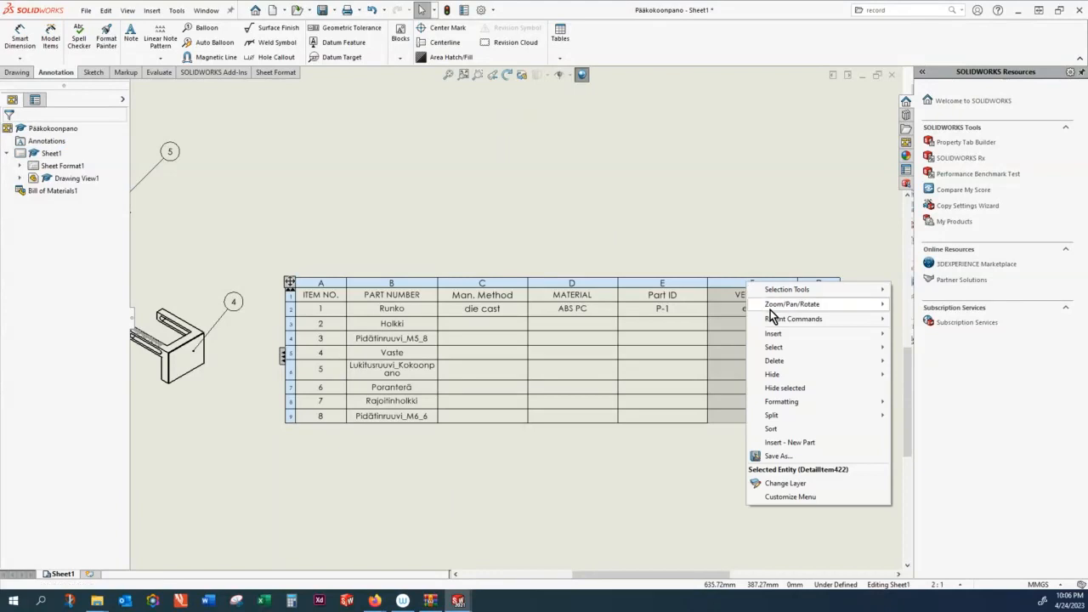
pyautogui.moveTo(781, 337)
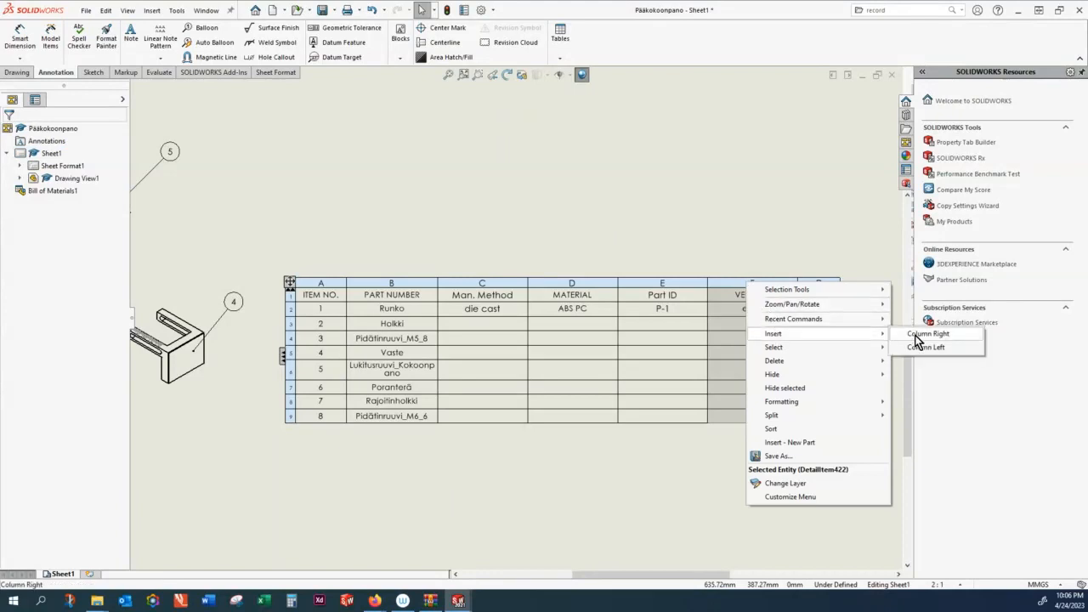
pyautogui.click(922, 334)
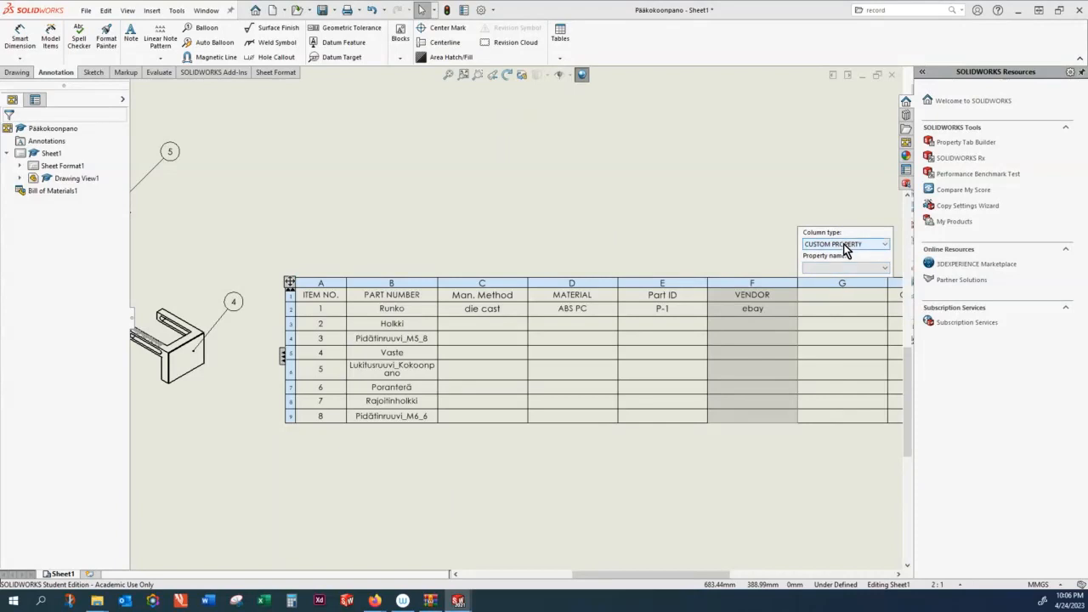
pyautogui.click(838, 268)
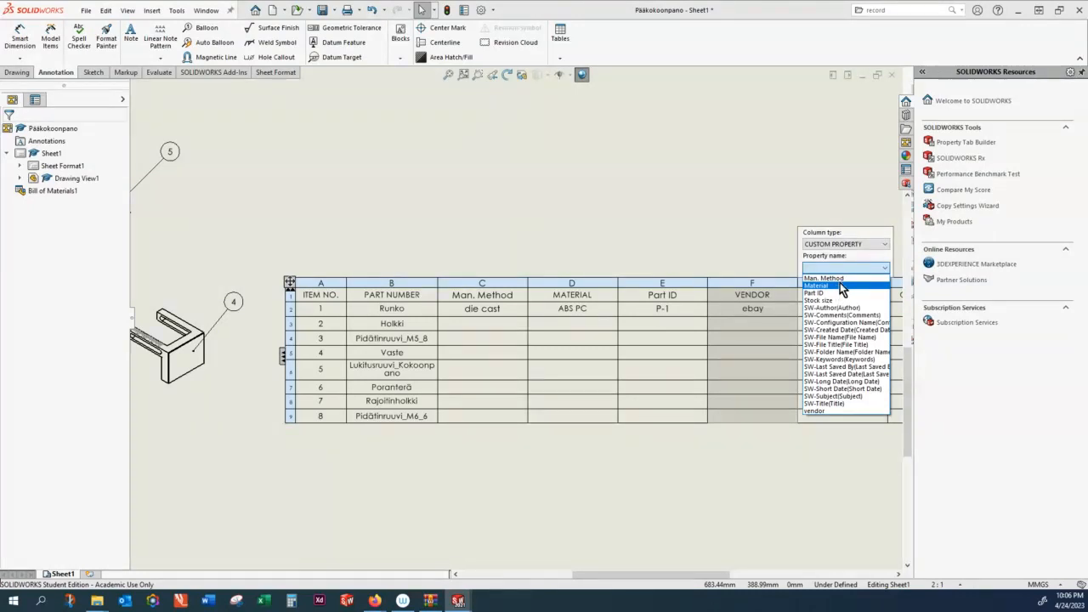
pyautogui.click(836, 301)
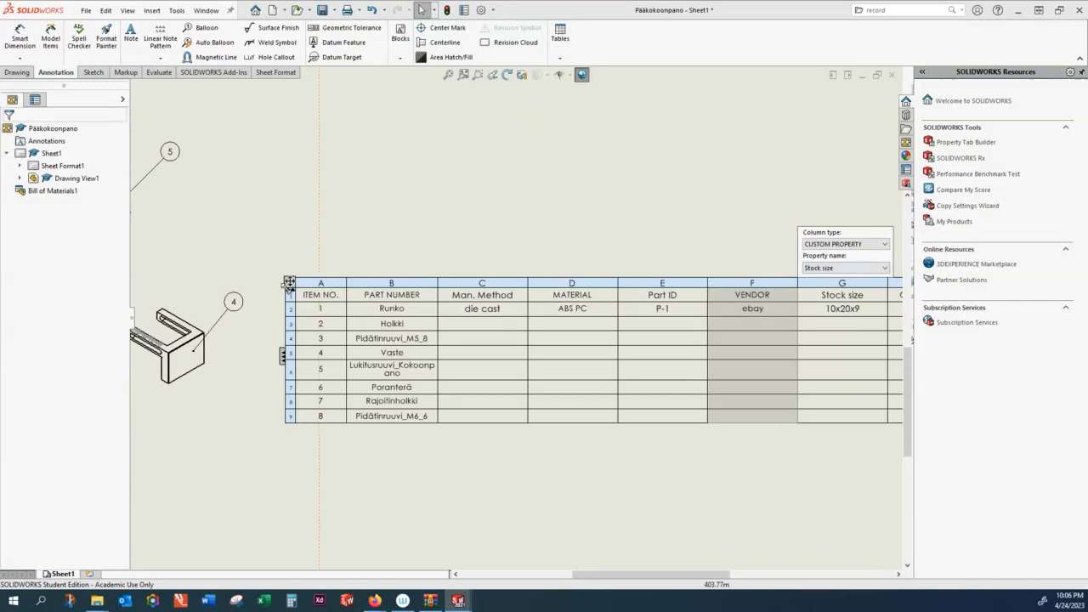
pyautogui.moveTo(289, 281); pyautogui.dragTo(223, 231)
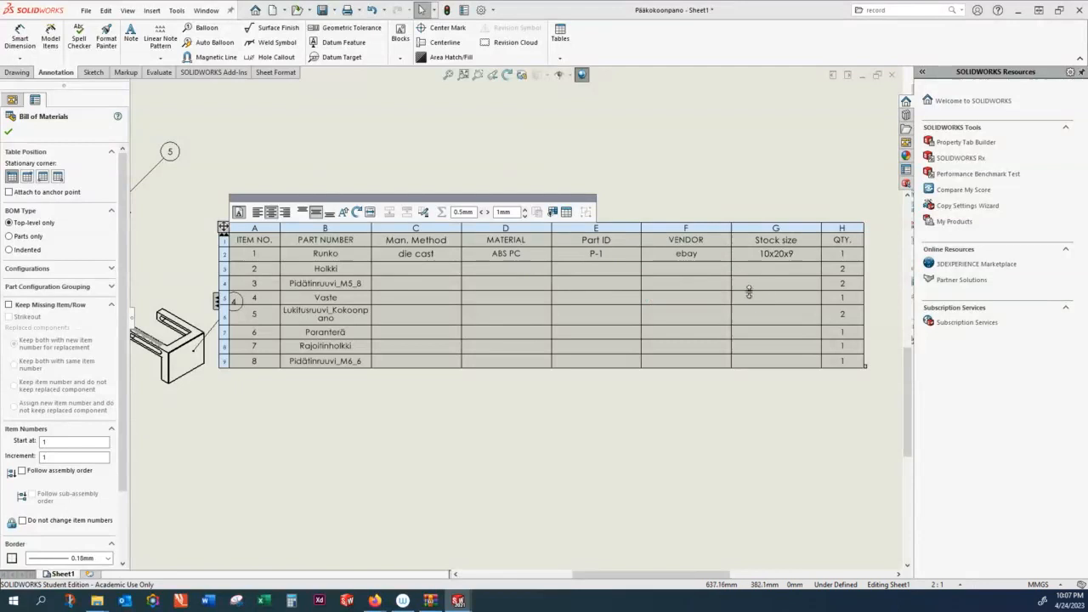
pyautogui.click(603, 400)
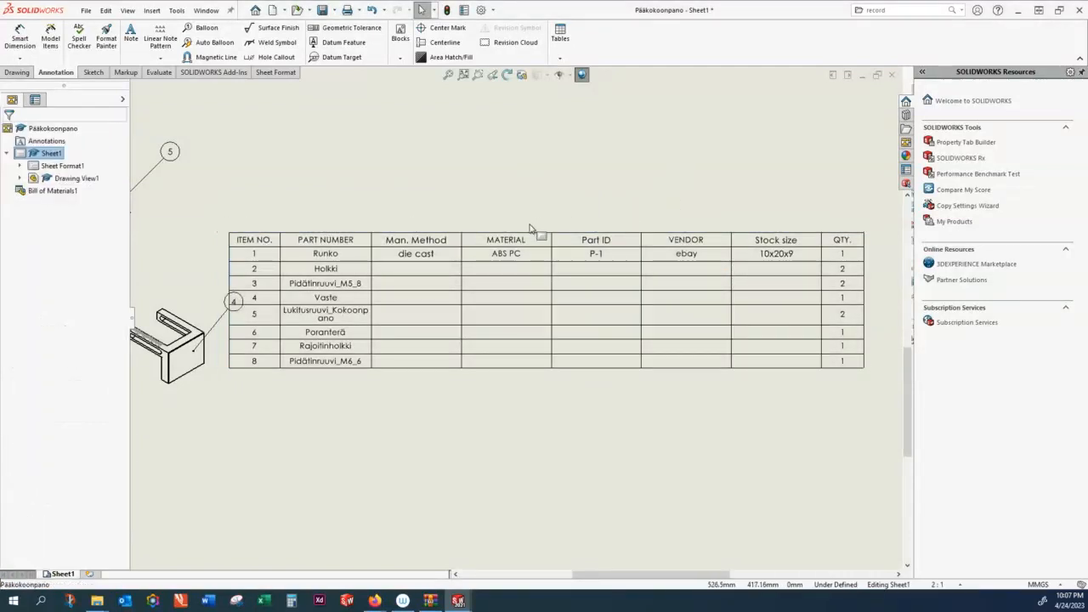
# Open the Runko part from its row in the bill of materials
pyautogui.moveTo(531, 226)
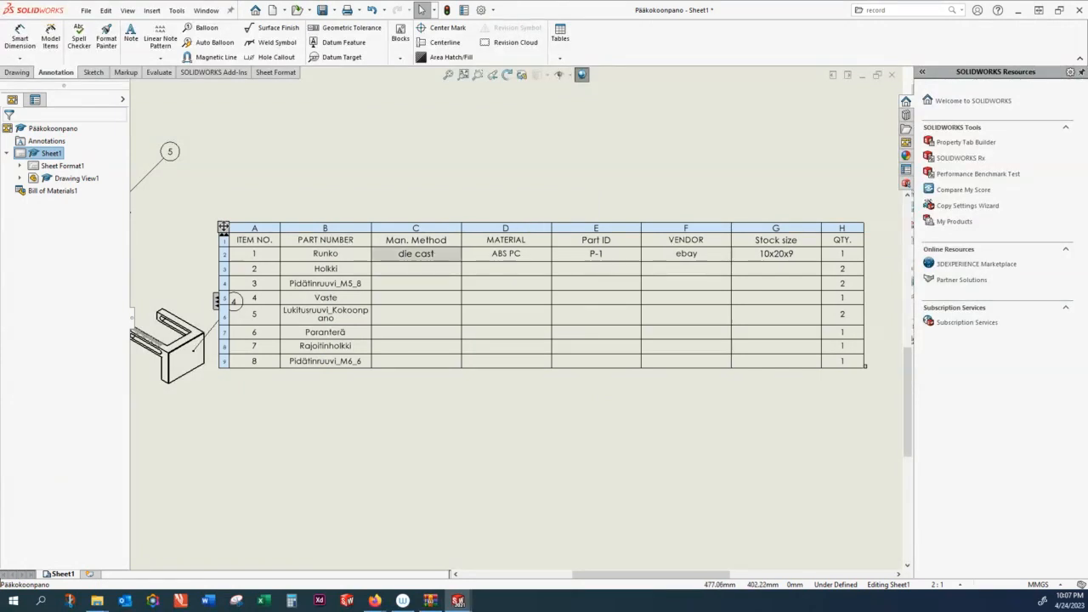
pyautogui.rightClick(434, 254)
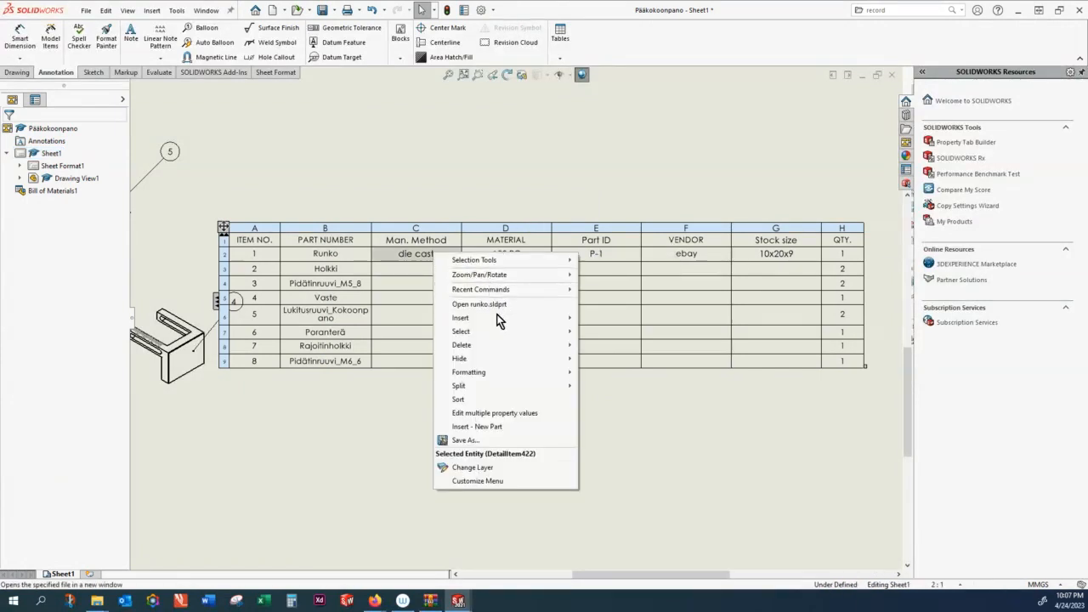
pyautogui.click(500, 306)
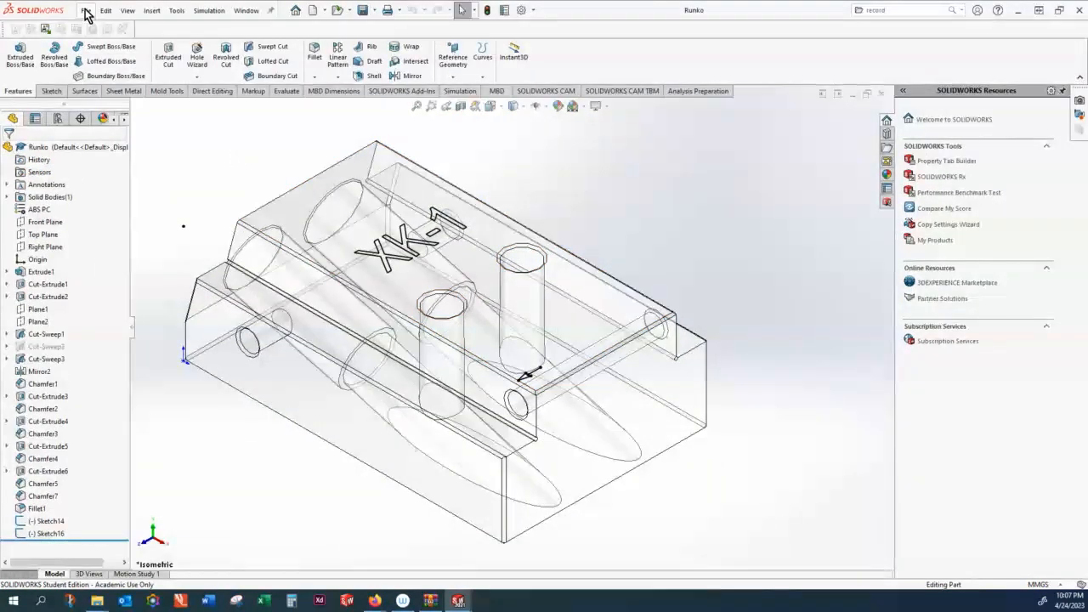
# Add a configuration-specific weight property linked to Mass to the Runko part and close the part, saving its changes
pyautogui.click(86, 10)
pyautogui.click(115, 320)
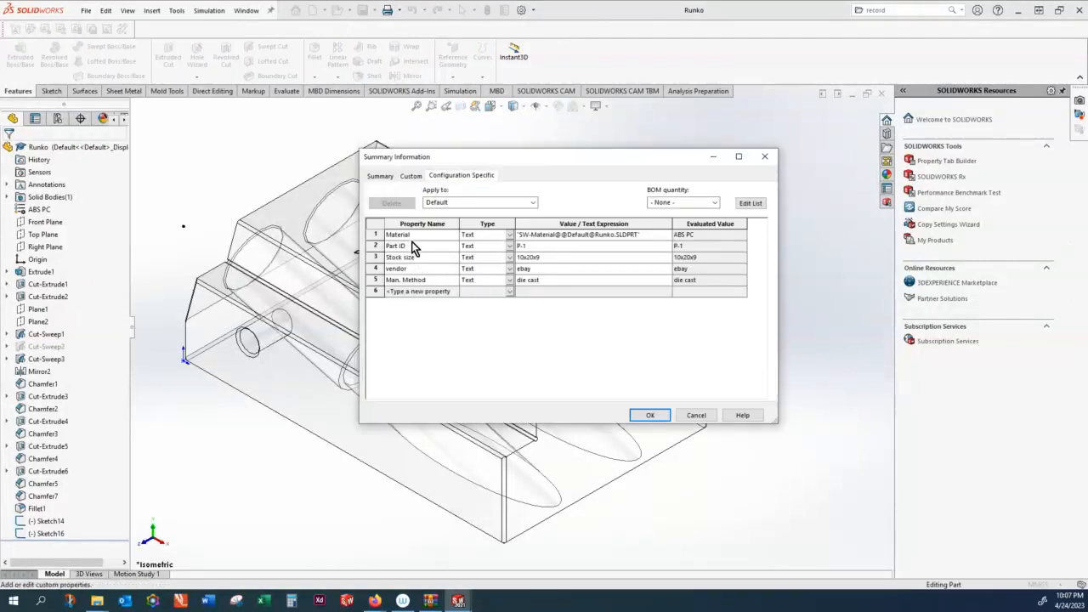
pyautogui.click(406, 293)
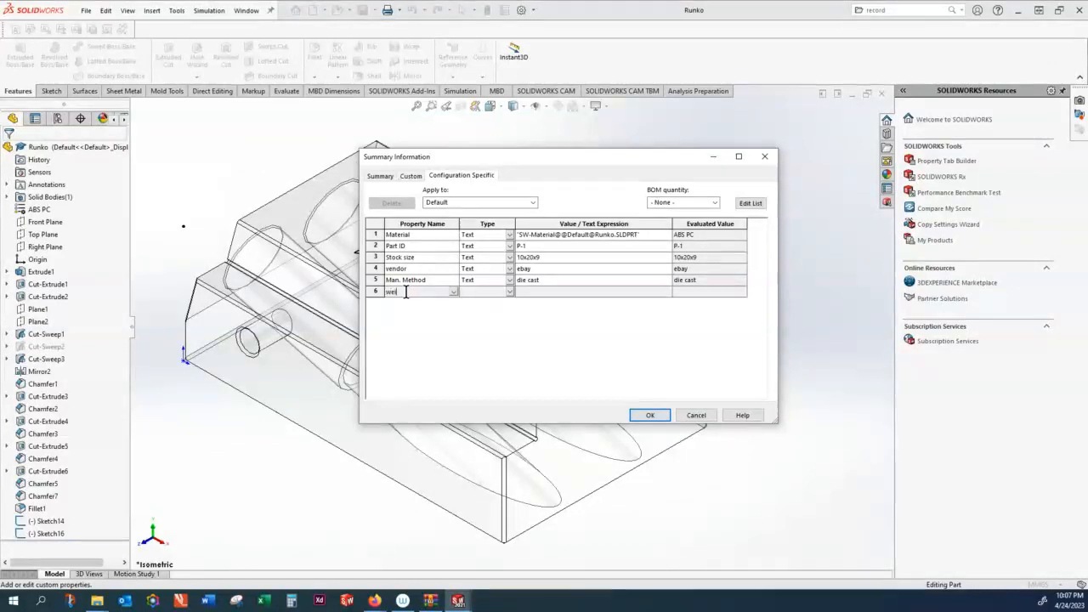
pyautogui.click(549, 290)
pyautogui.click(666, 292)
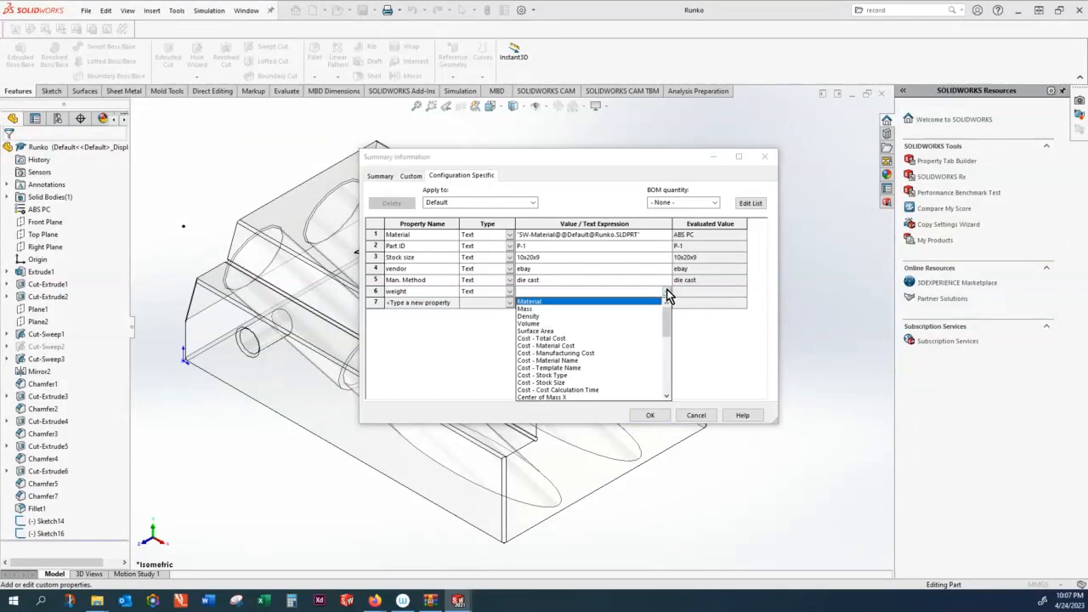
pyautogui.click(612, 308)
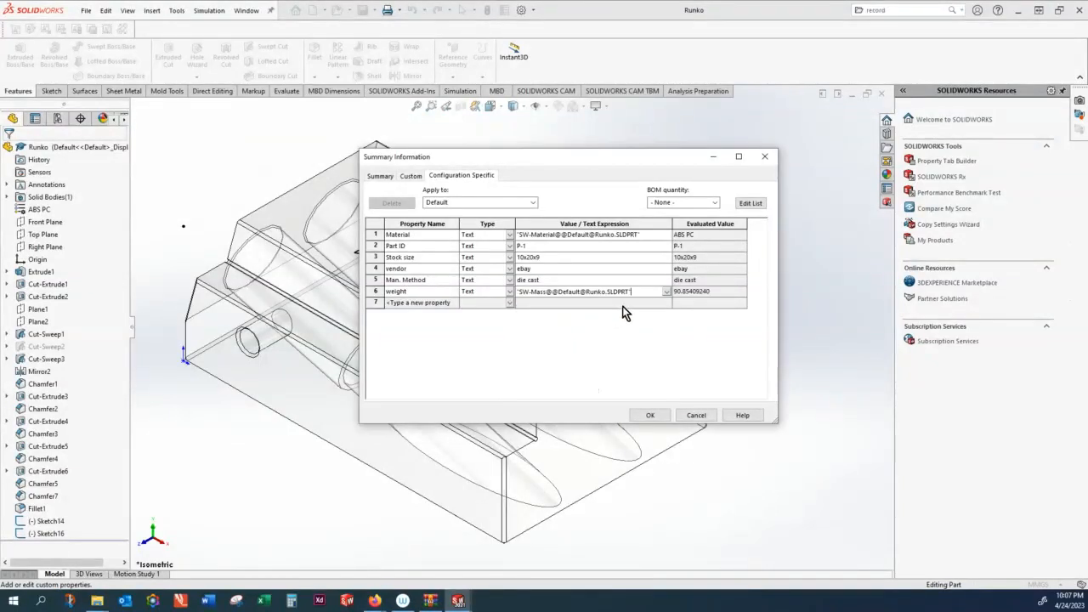
pyautogui.click(650, 416)
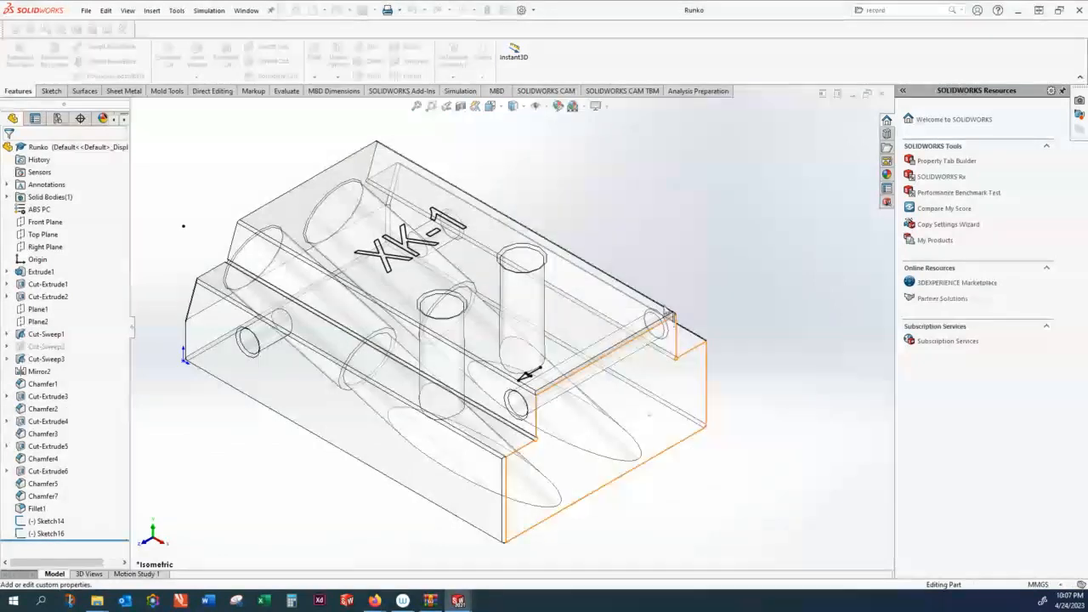
pyautogui.click(883, 93)
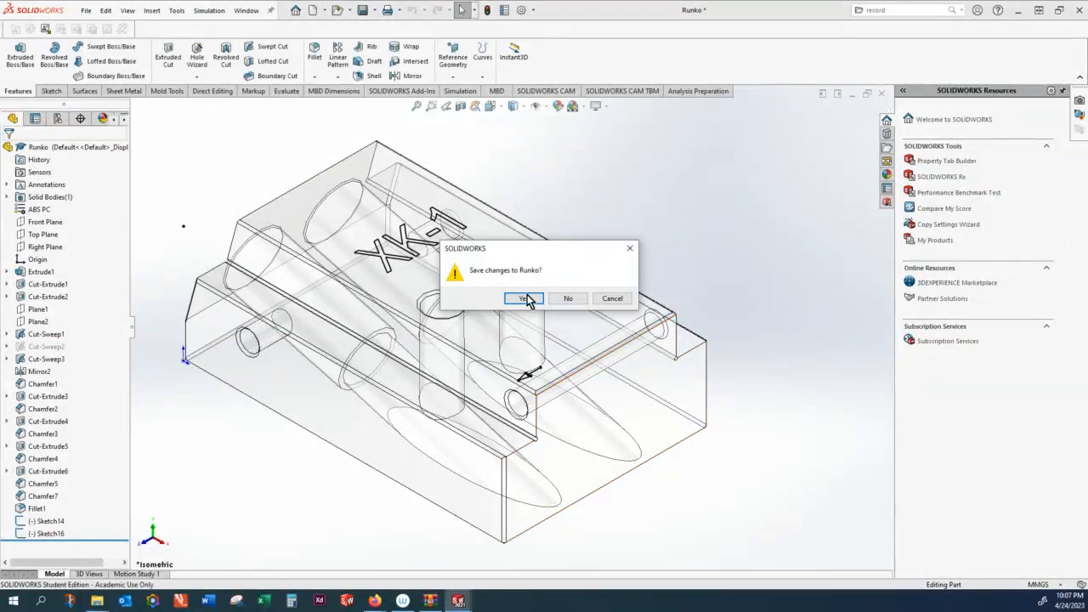
pyautogui.click(524, 298)
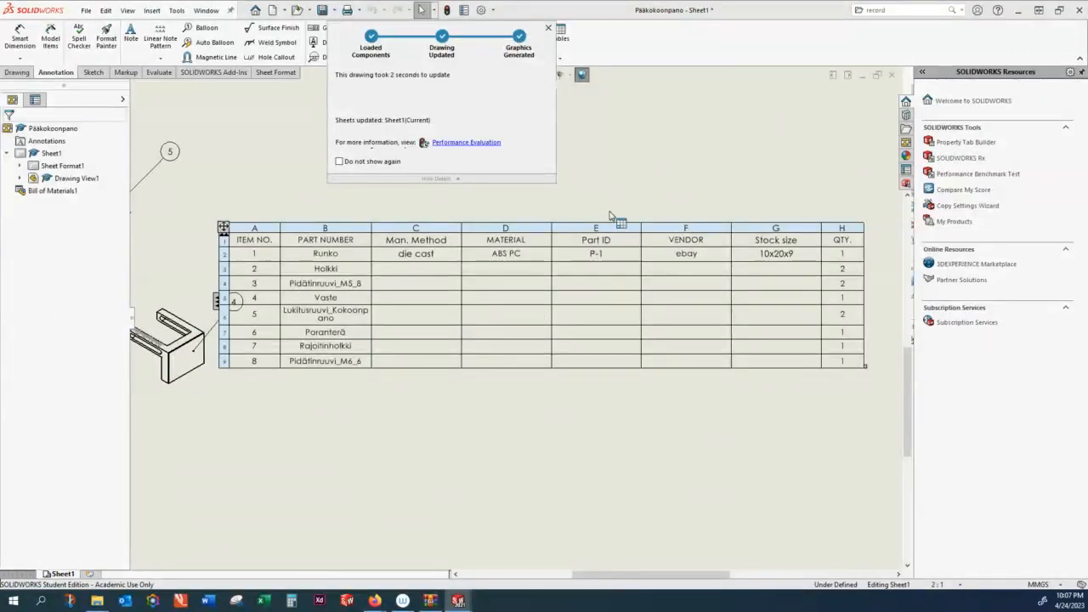
# Insert a column after the Material column of the bill of materials, showing the custom property weight
pyautogui.click(531, 228)
pyautogui.rightClick(528, 228)
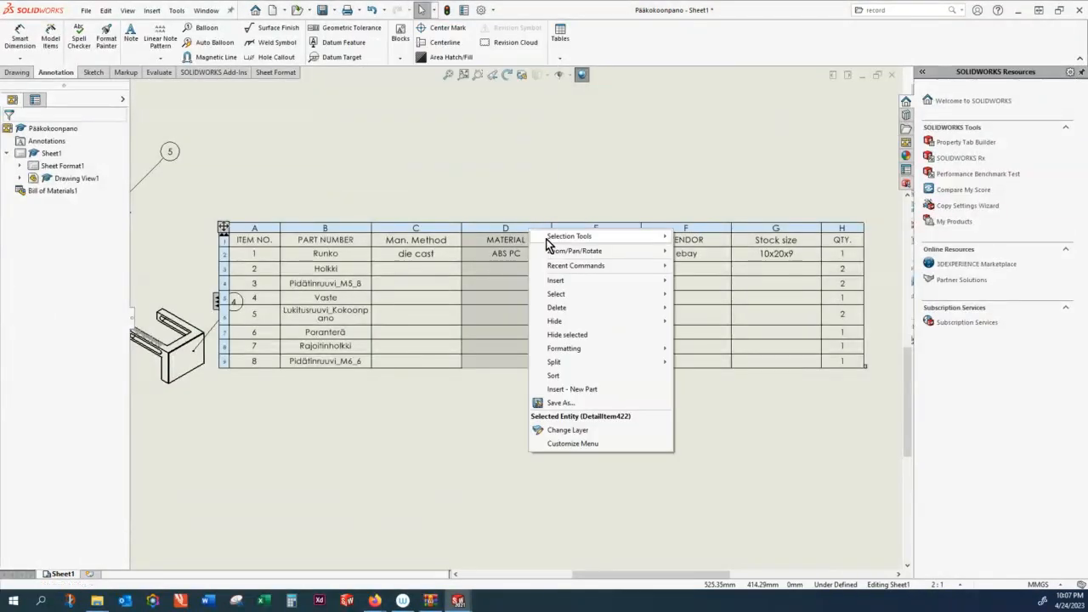
pyautogui.moveTo(582, 279)
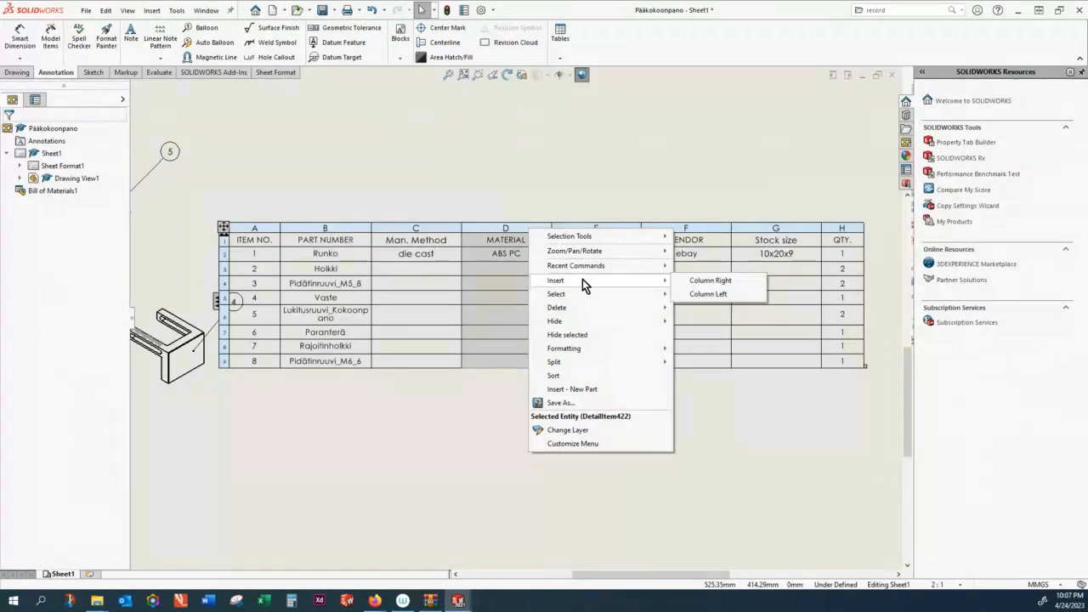
pyautogui.click(696, 281)
pyautogui.click(639, 213)
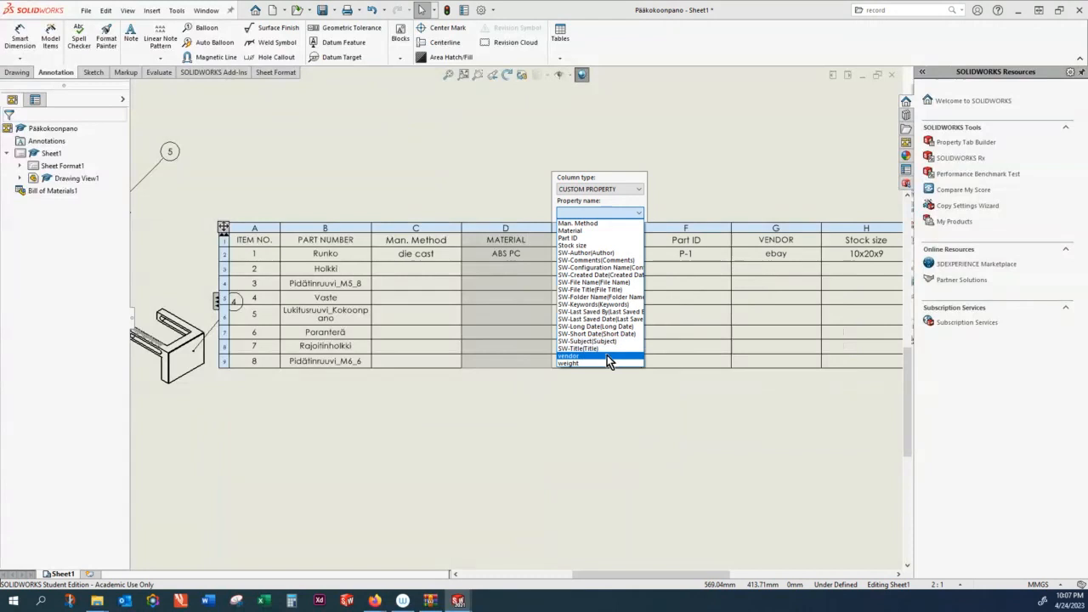
pyautogui.click(606, 363)
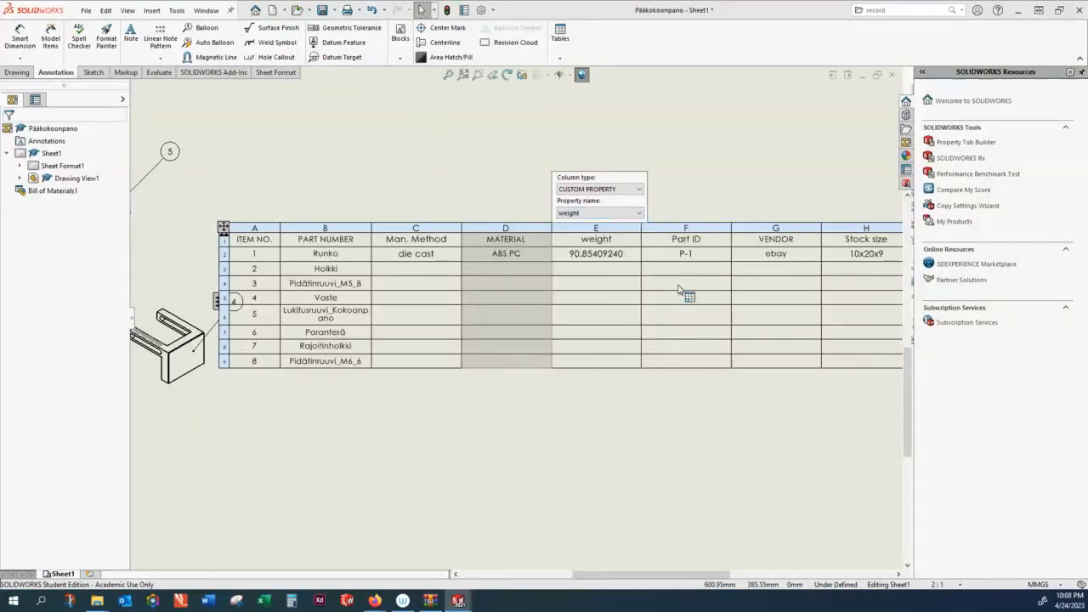
# Open the Holkki part from its row in the bill of materials and assign it the Plain Carbon Steel material
pyautogui.click(408, 269)
pyautogui.rightClick(399, 269)
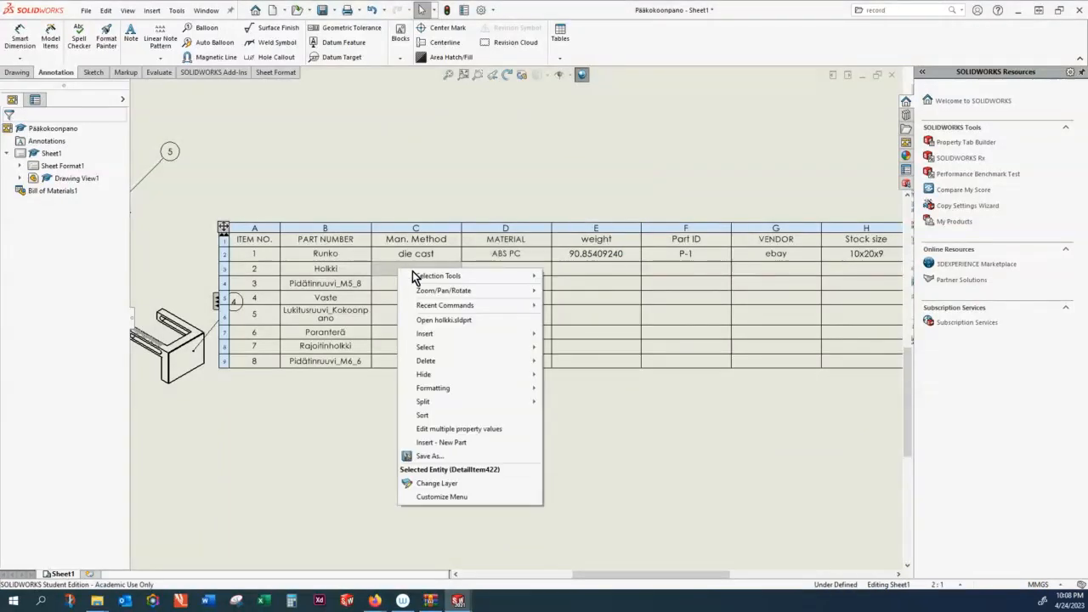
pyautogui.click(447, 320)
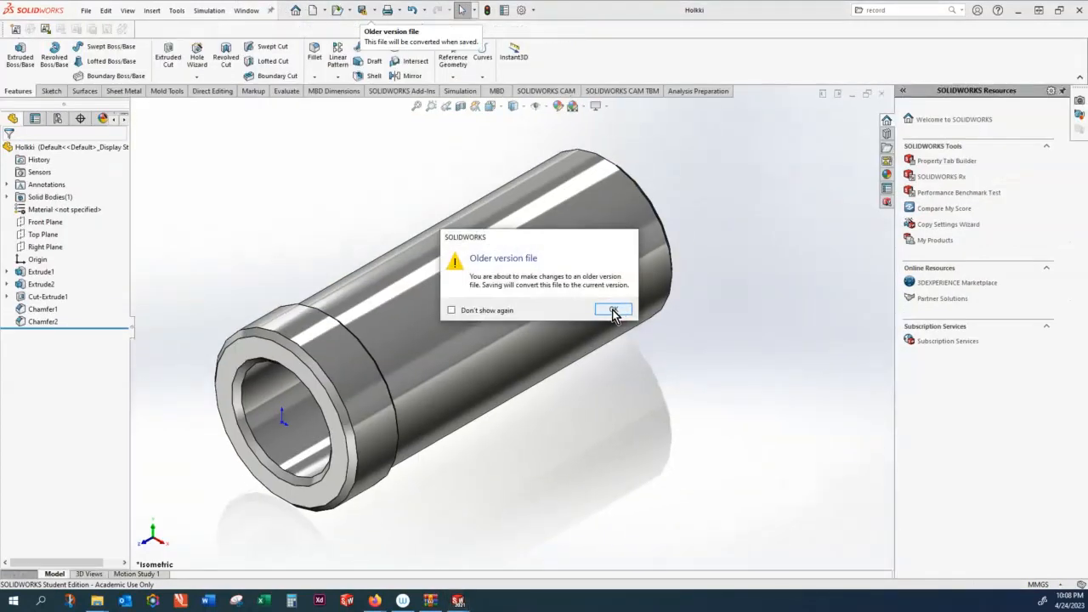
pyautogui.click(613, 309)
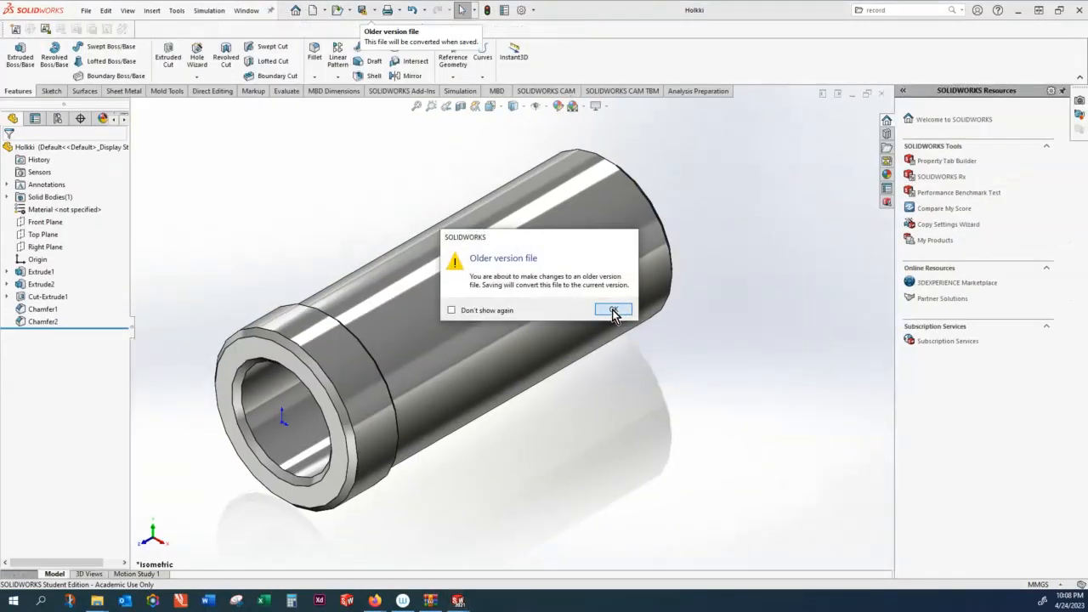
pyautogui.rightClick(63, 208)
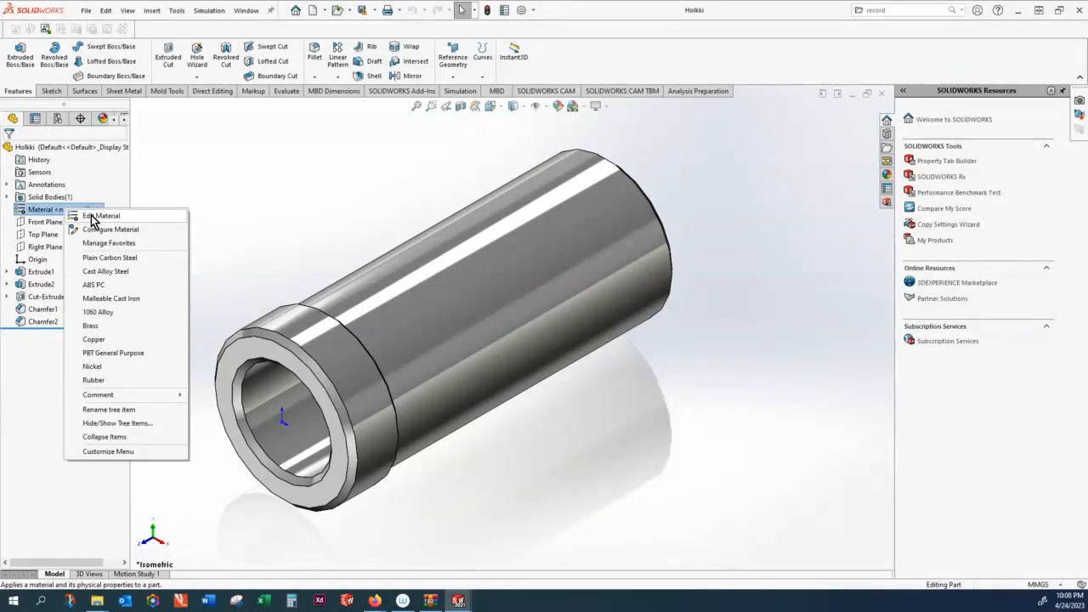
pyautogui.click(117, 257)
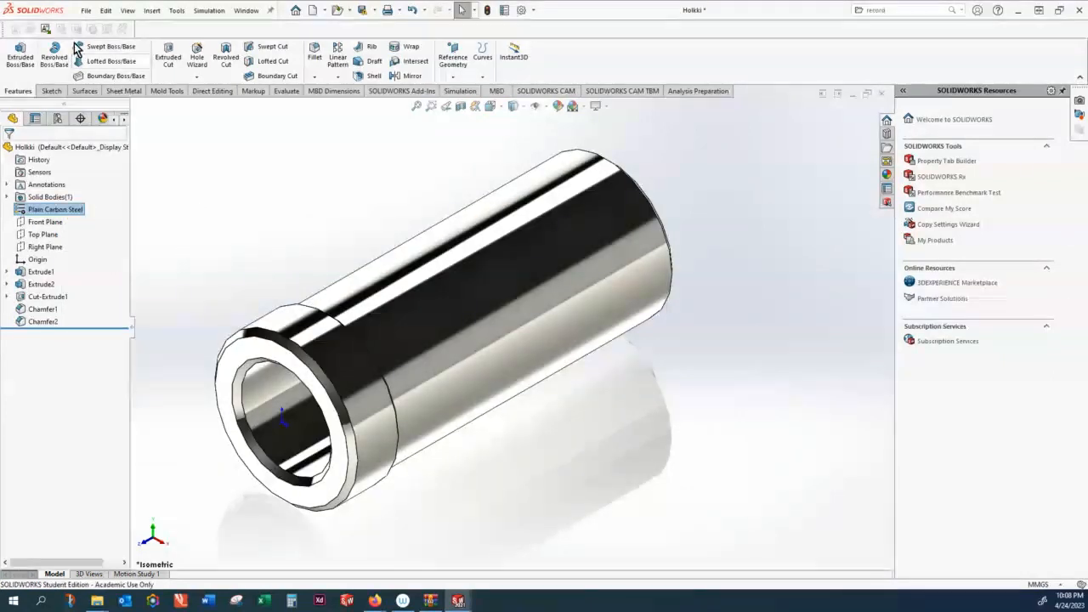
# Add a configuration-specific property named material to the Holkki part, linked to the part's Material
pyautogui.click(85, 11)
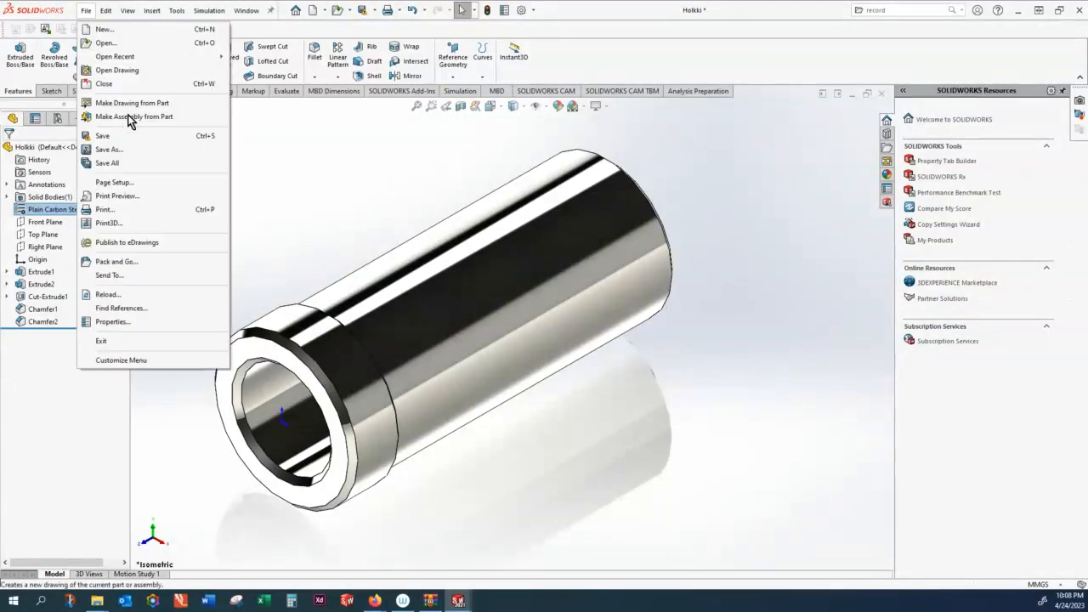
pyautogui.click(121, 321)
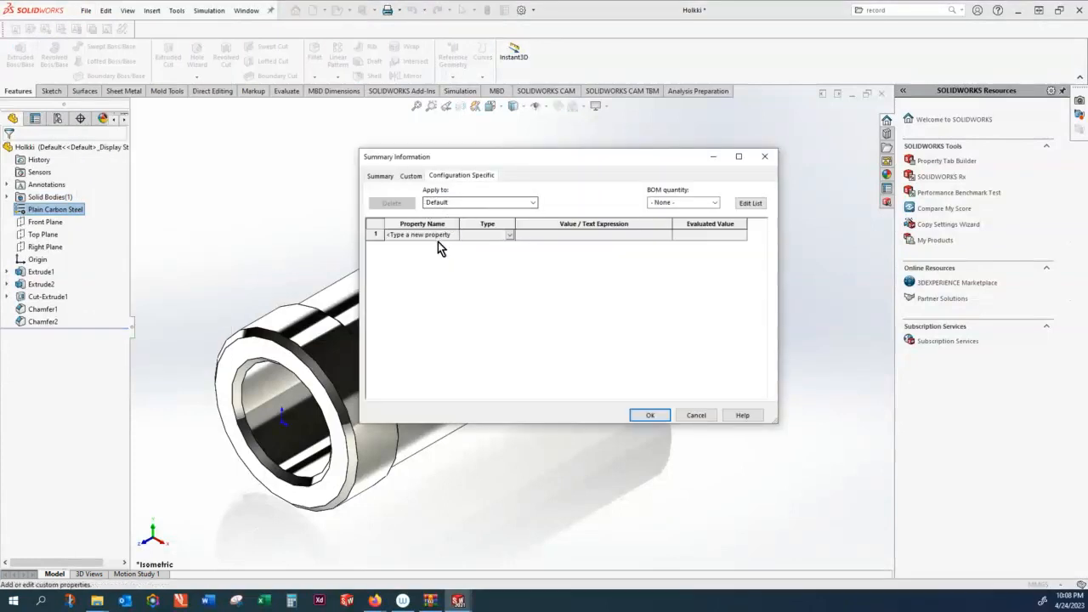
pyautogui.click(435, 235)
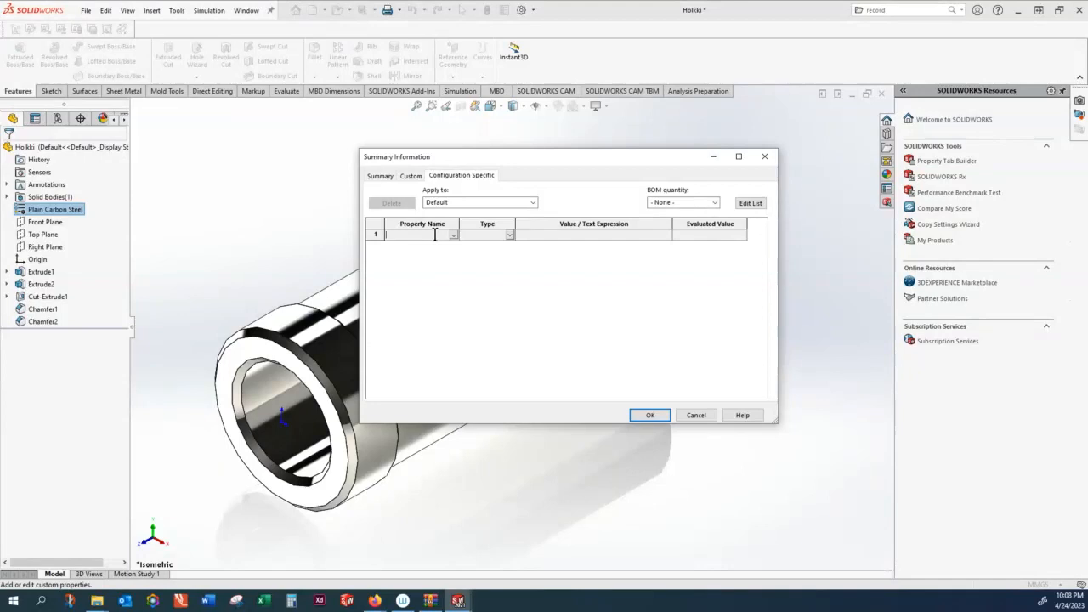
pyautogui.write('material')
pyautogui.click(571, 235)
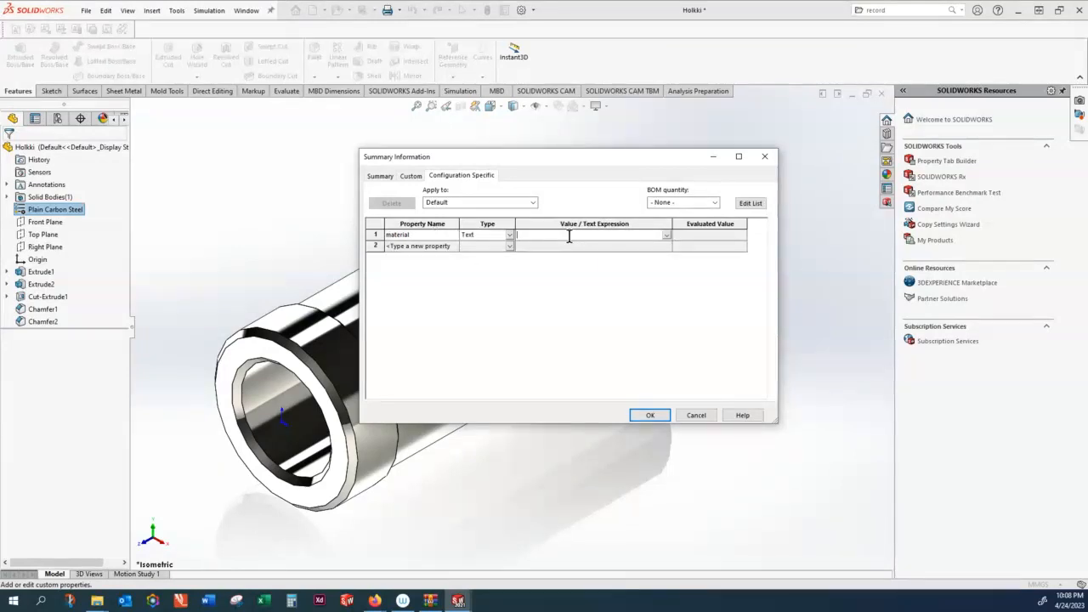
pyautogui.click(666, 235)
pyautogui.click(655, 243)
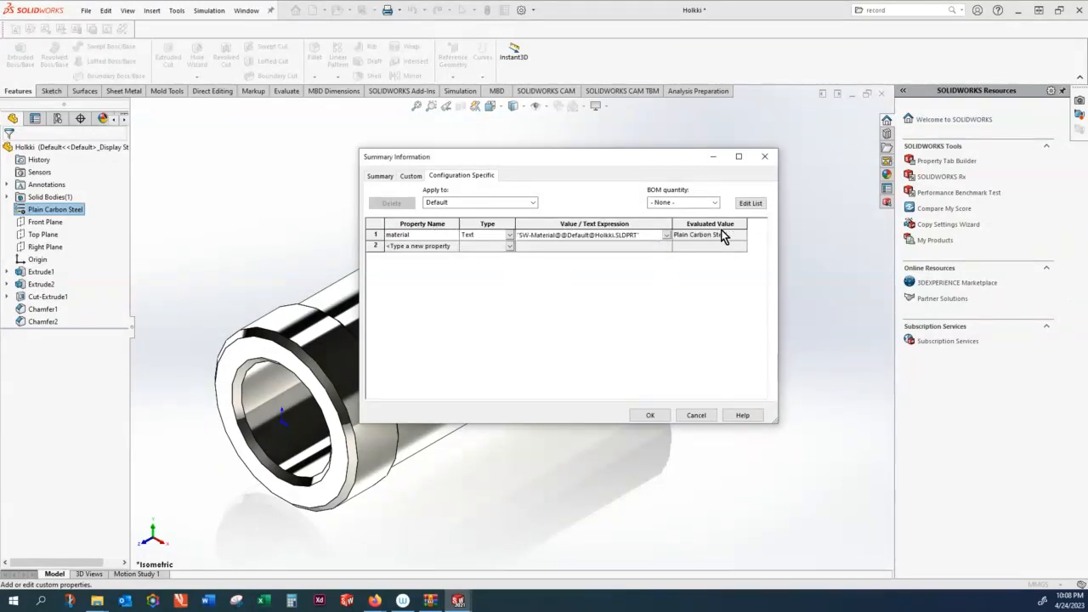
# Add a Part ID property with the value p-2 and a stock size property with the value fai 25x30x 55
pyautogui.click(414, 246)
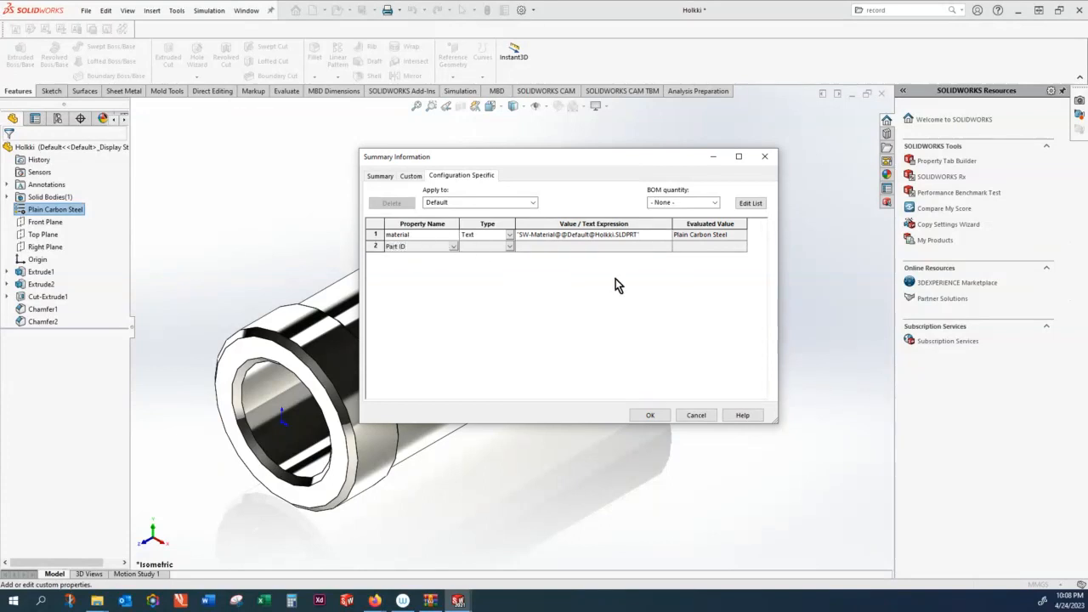
pyautogui.click(582, 246)
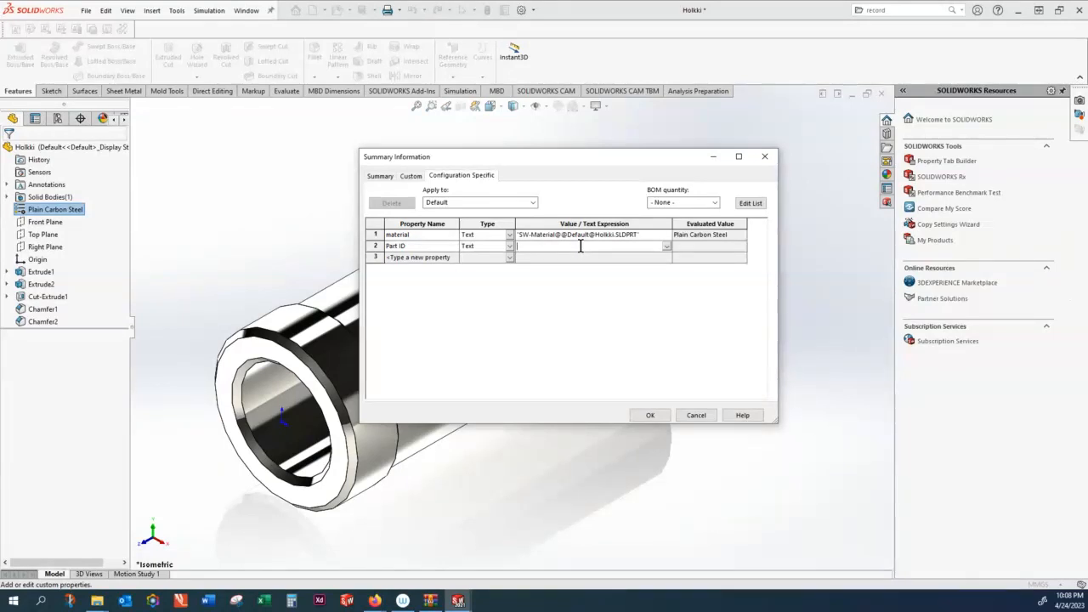
pyautogui.write('p-2')
pyautogui.click(450, 257)
pyautogui.write('stock size')
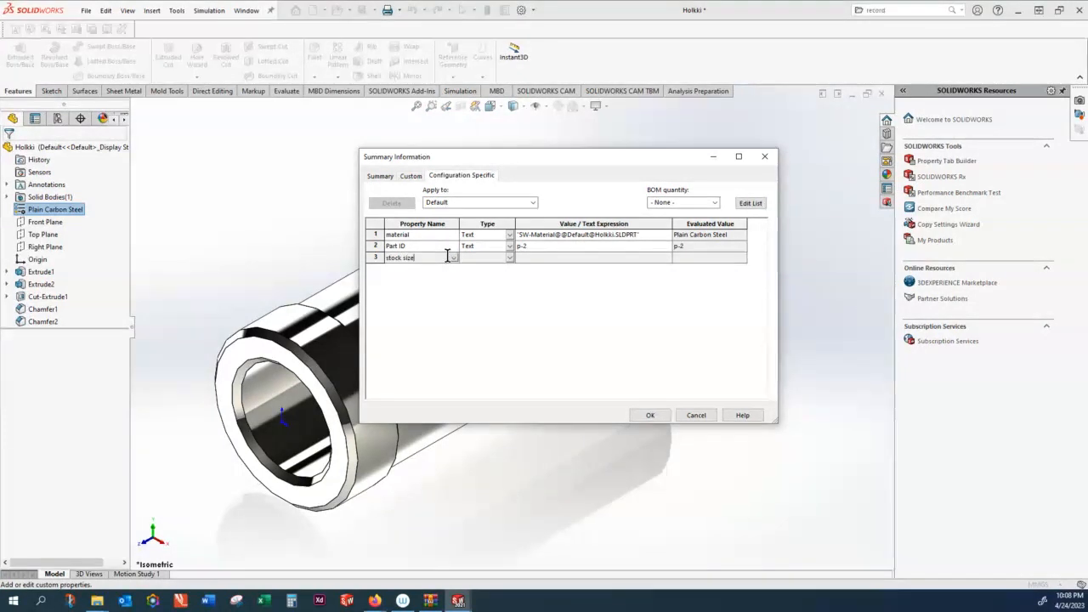
pyautogui.click(558, 257)
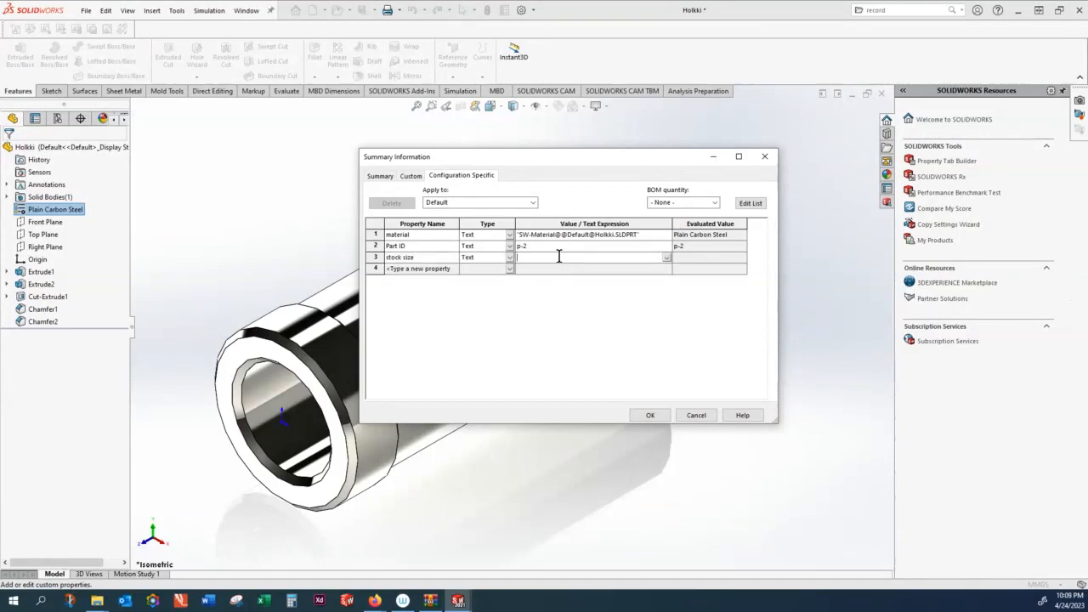
pyautogui.write('fai 25x30x 55')
pyautogui.click(562, 269)
# Add a configuration-specific weight property to the Holkki part, linked to Mass
pyautogui.click(435, 269)
pyautogui.write('weight')
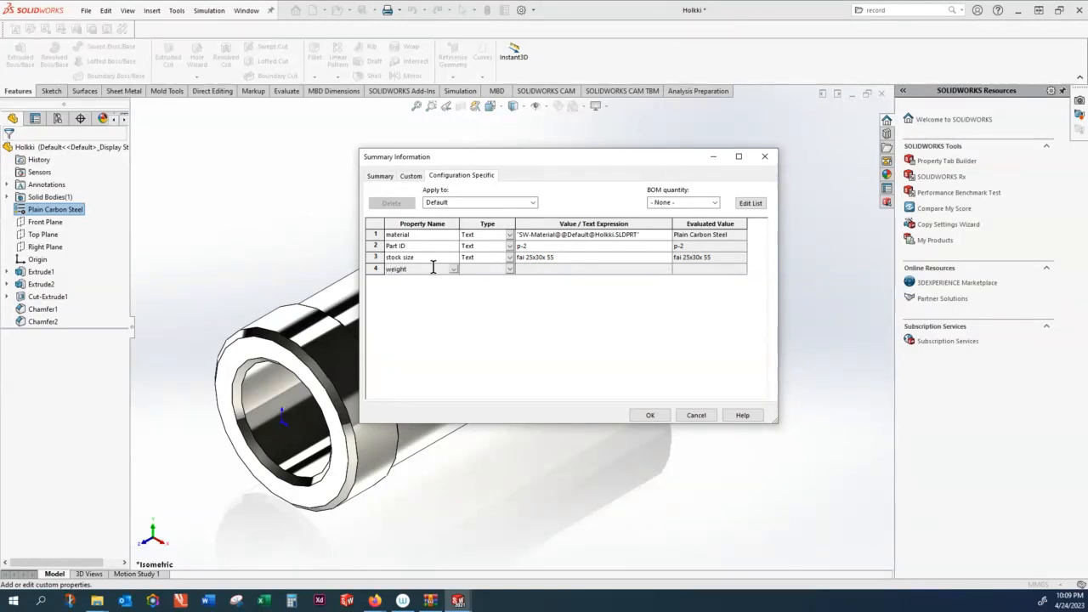
pyautogui.click(557, 269)
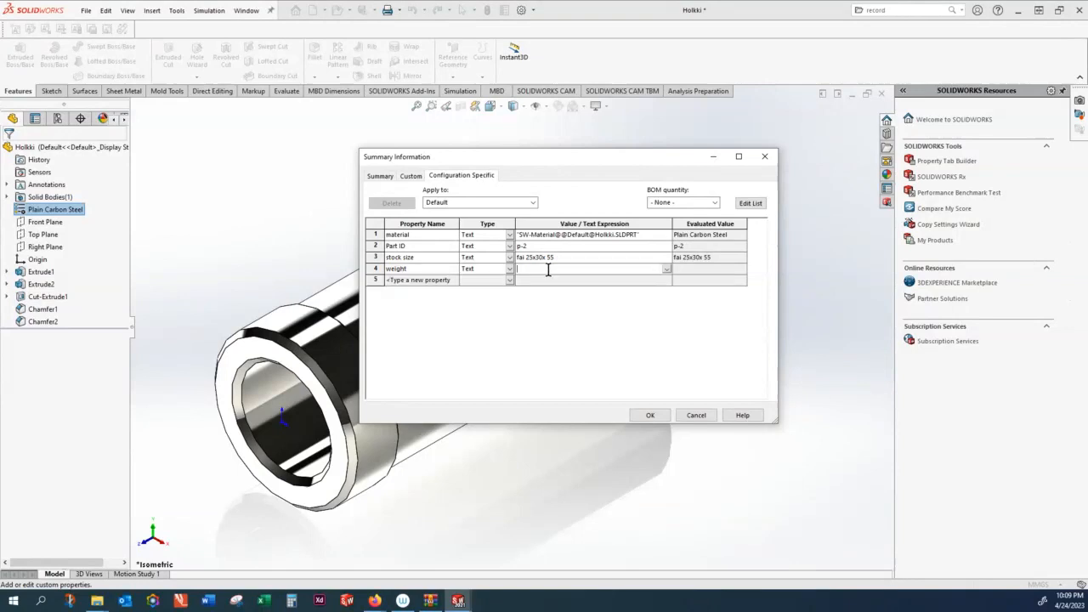
pyautogui.click(667, 269)
pyautogui.click(591, 290)
# Add a configuration-specific vendor property with the value bush to the Holkki part
pyautogui.click(423, 279)
pyautogui.write('ven')
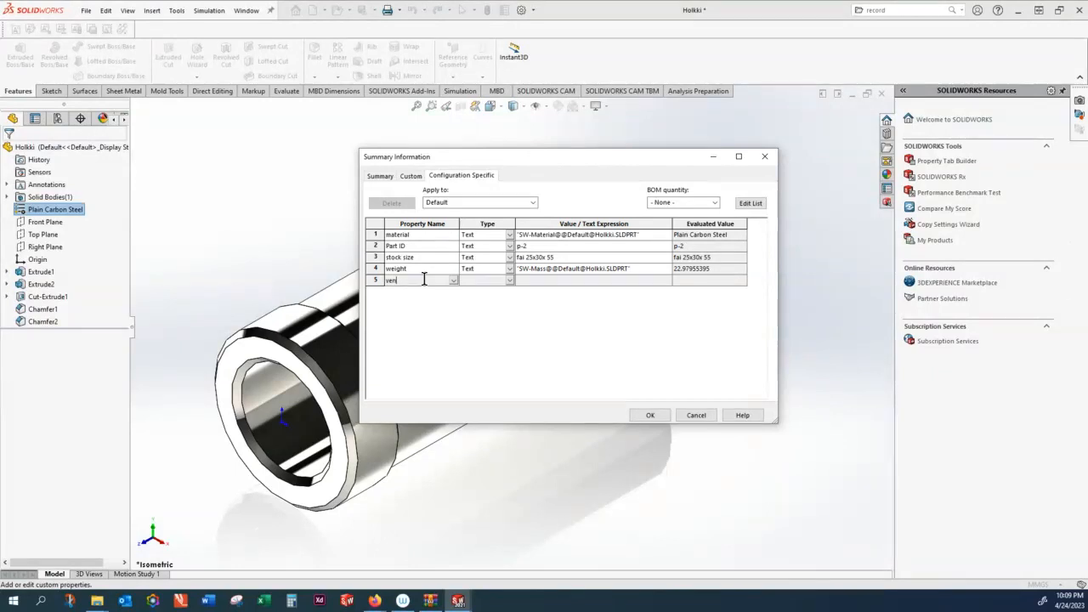
pyautogui.write('dor')
pyautogui.click(569, 280)
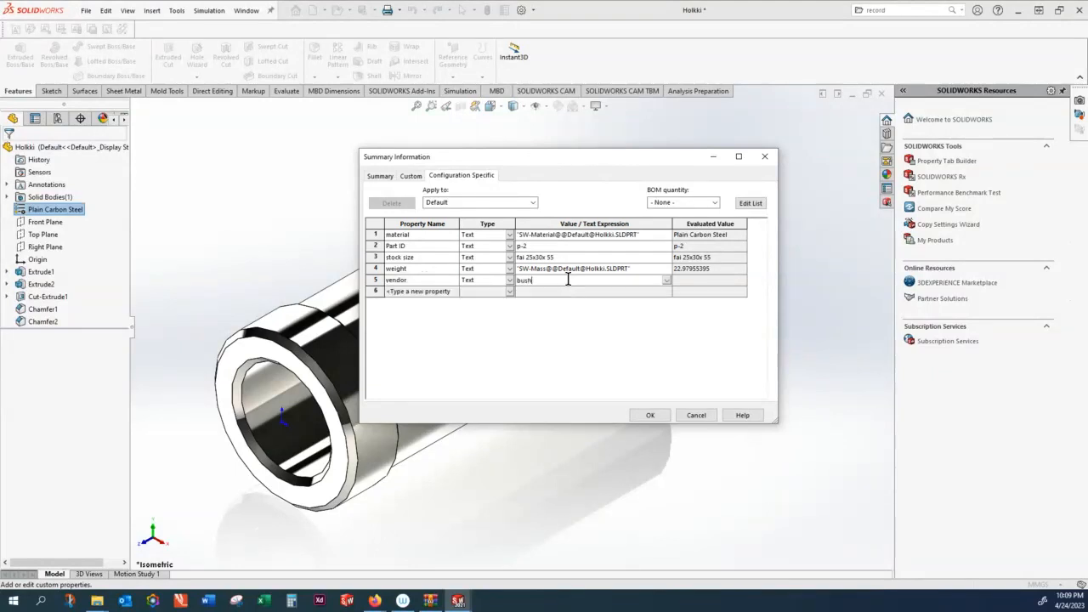
pyautogui.press('Return')
# Add a man. method property with the value turning and apply the Holkki part's properties
pyautogui.click(435, 292)
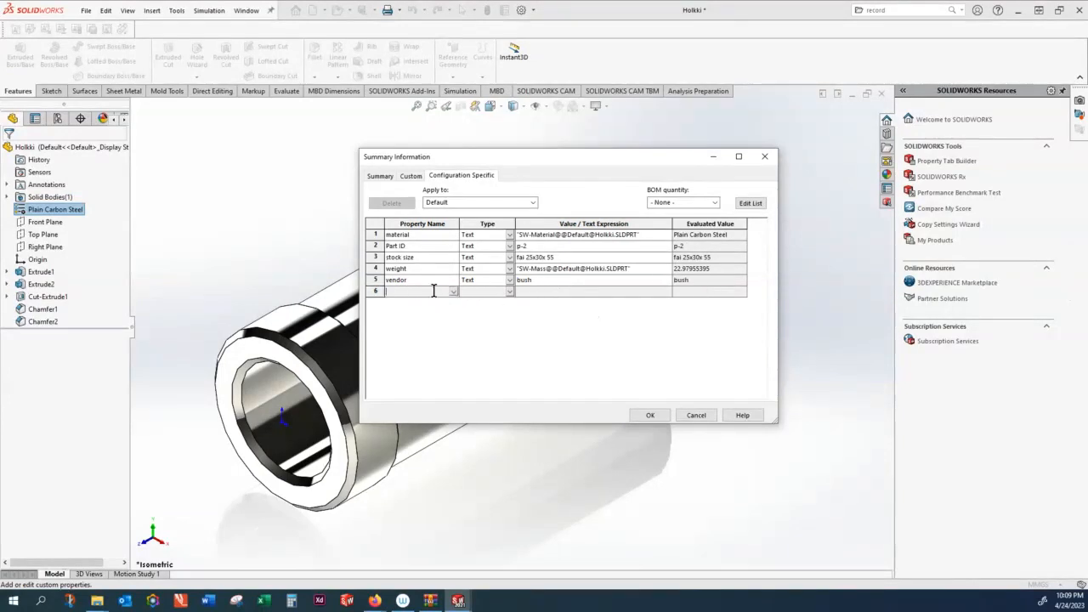
pyautogui.write('man')
pyautogui.write('. method')
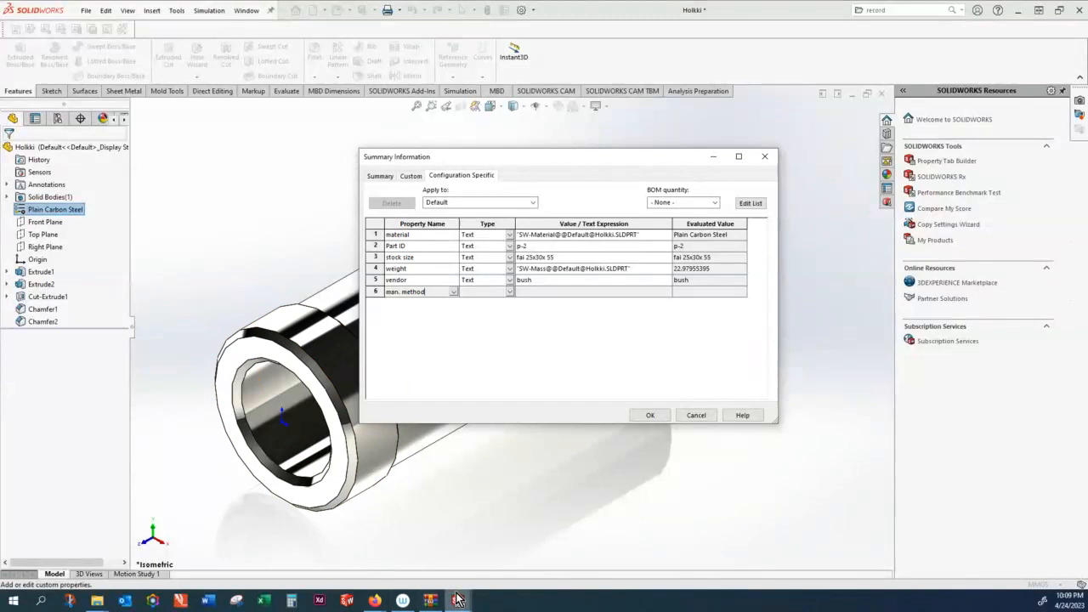
pyautogui.click(245, 10)
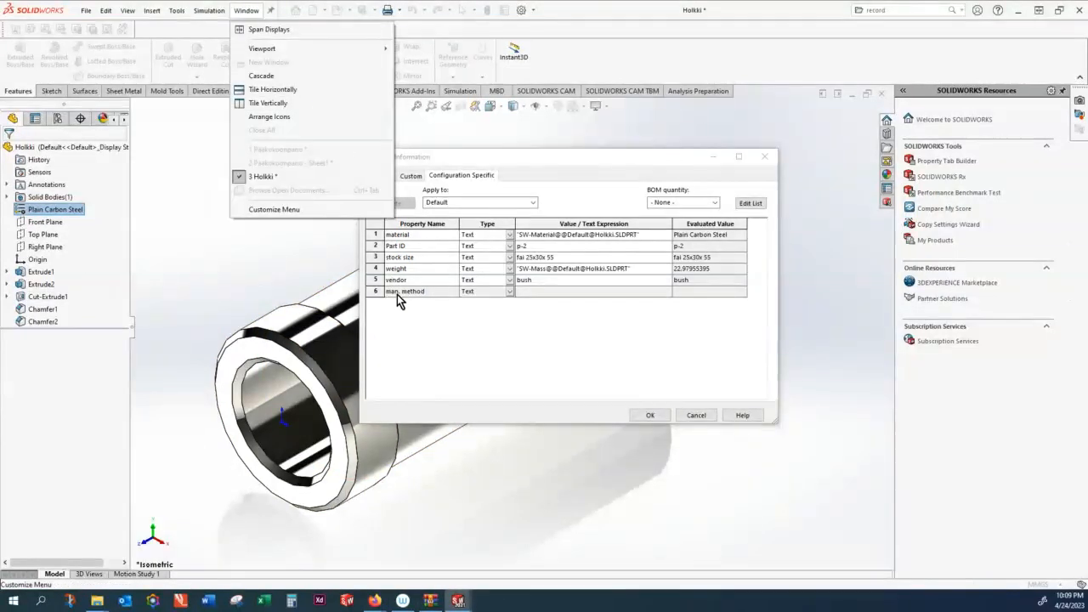
pyautogui.click(525, 292)
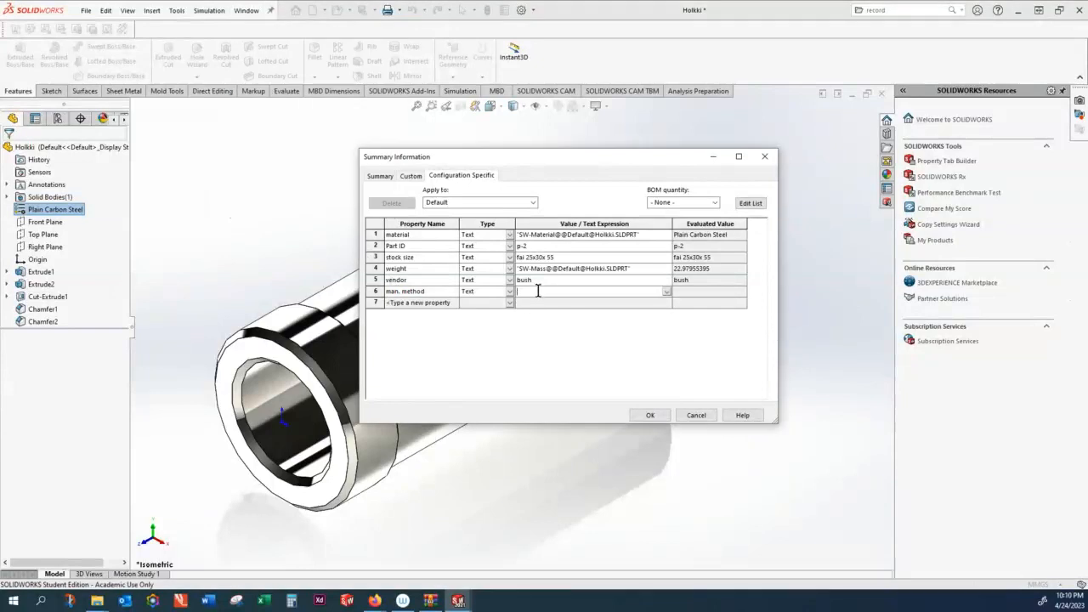
pyautogui.write('turning')
pyautogui.click(649, 414)
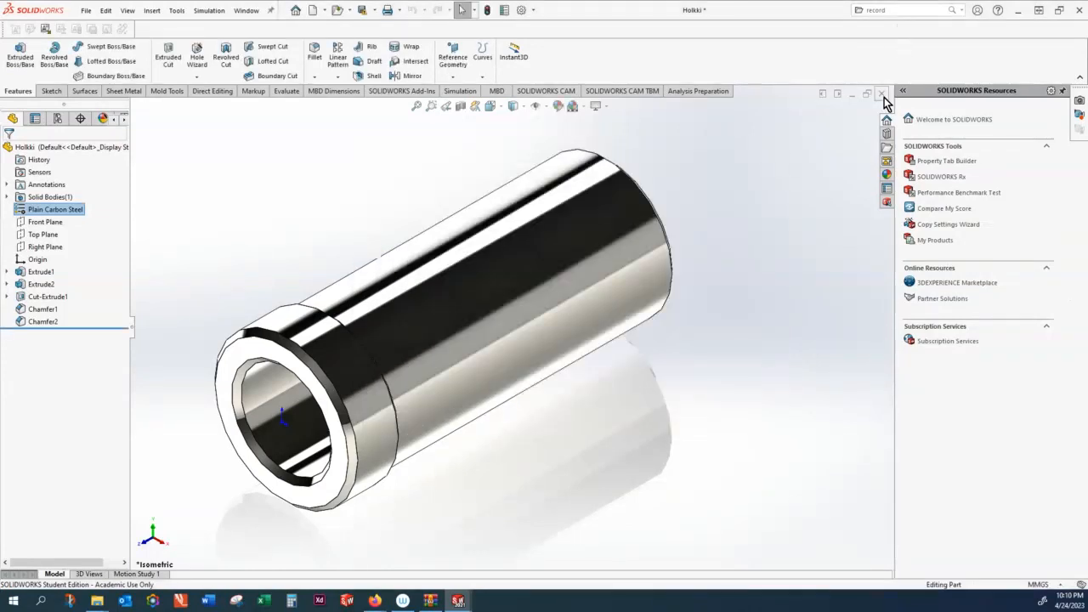
# Close the Holkki part, saving its changes and converting the file to the current version
pyautogui.click(883, 96)
pyautogui.click(524, 299)
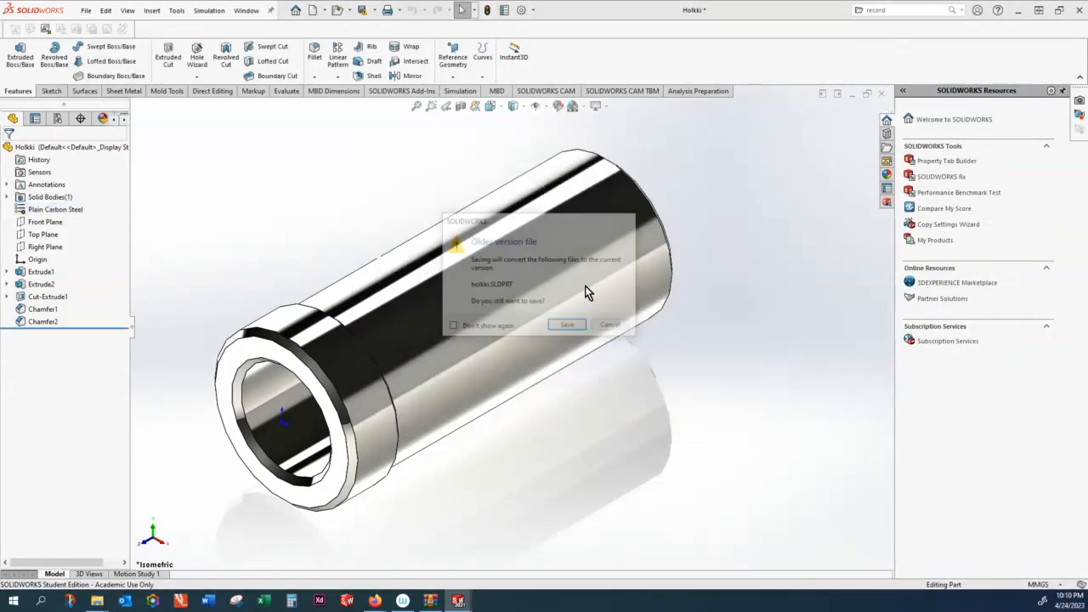
pyautogui.click(564, 325)
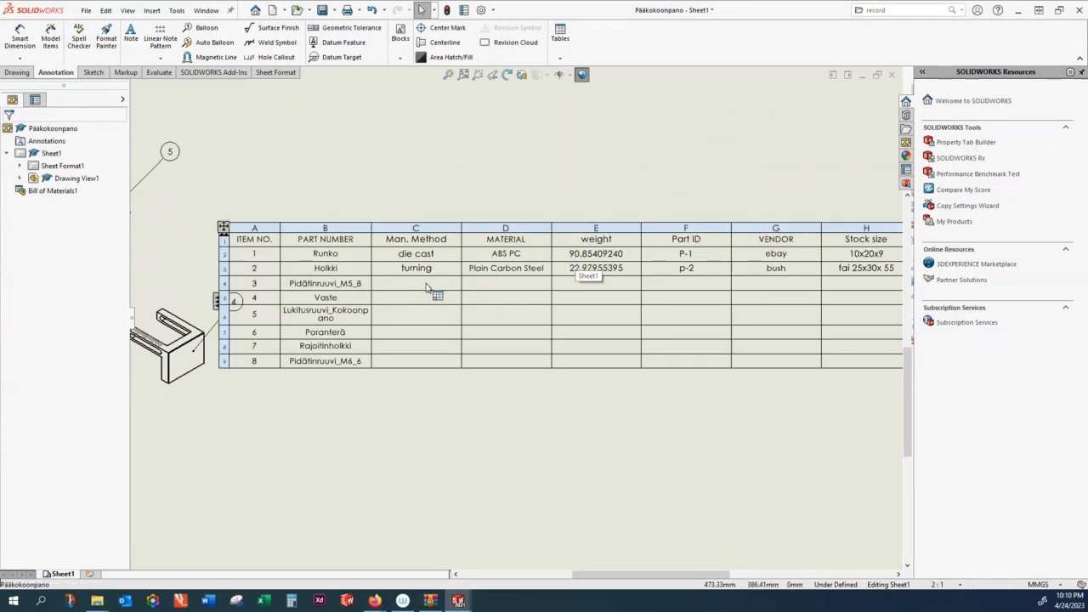
# Move the bill of materials to the right on the sheet, clear of the exploded view and its balloons
pyautogui.rightClick(427, 286)
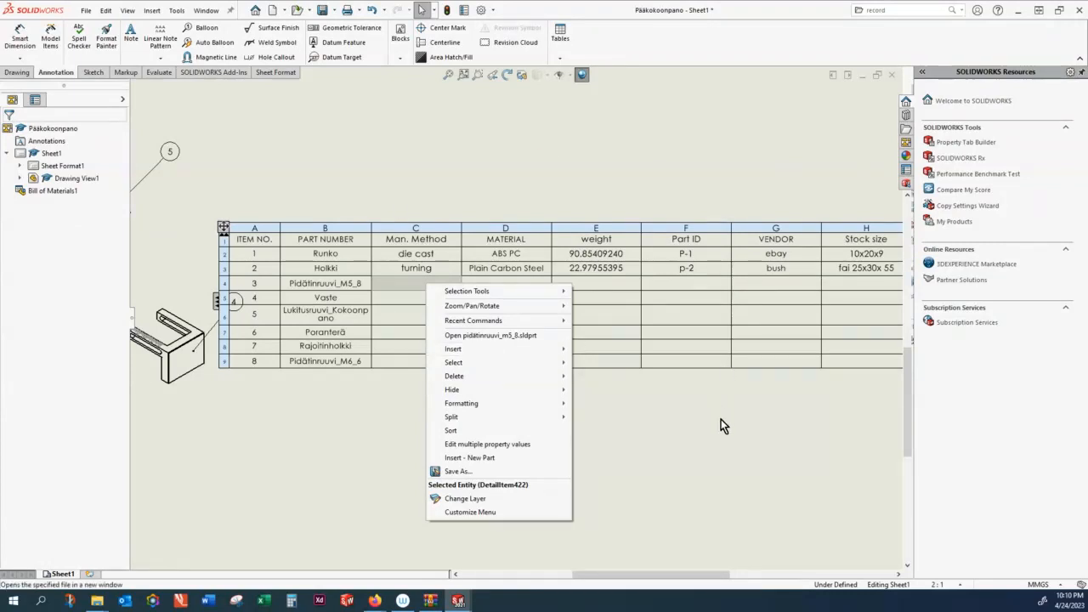
pyautogui.click(693, 415)
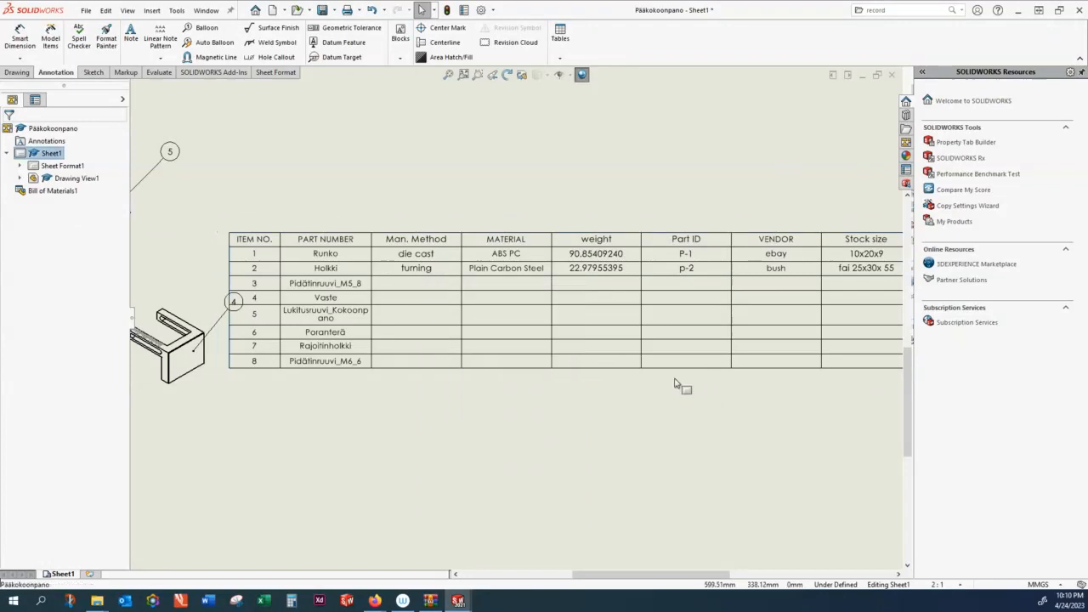
pyautogui.scroll(1, 678, 383)
pyautogui.scroll(2, 678, 383)
pyautogui.click(377, 275)
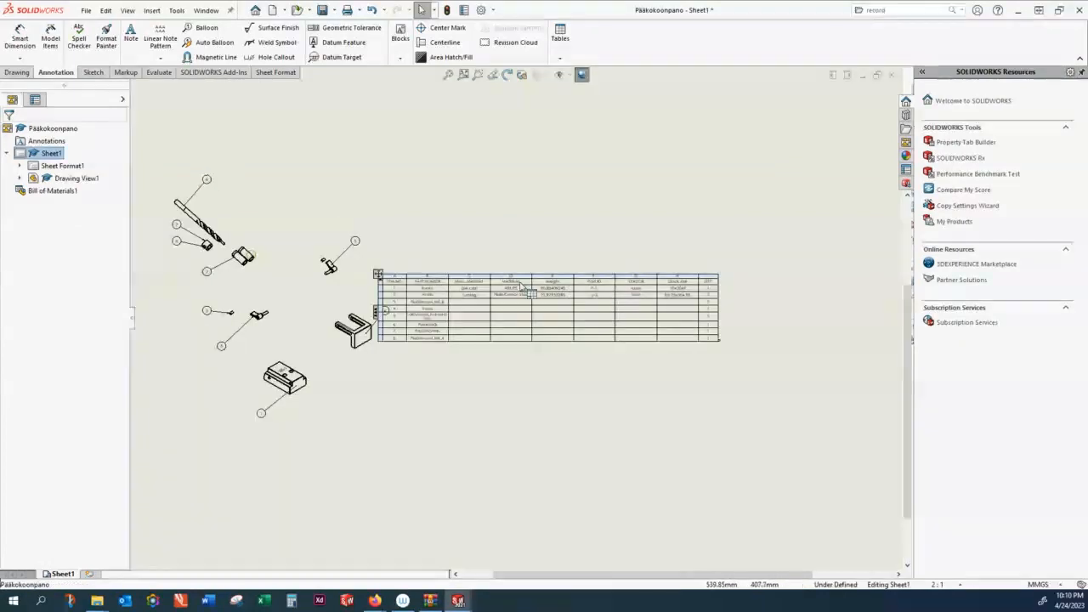
pyautogui.moveTo(379, 275); pyautogui.dragTo(520, 265)
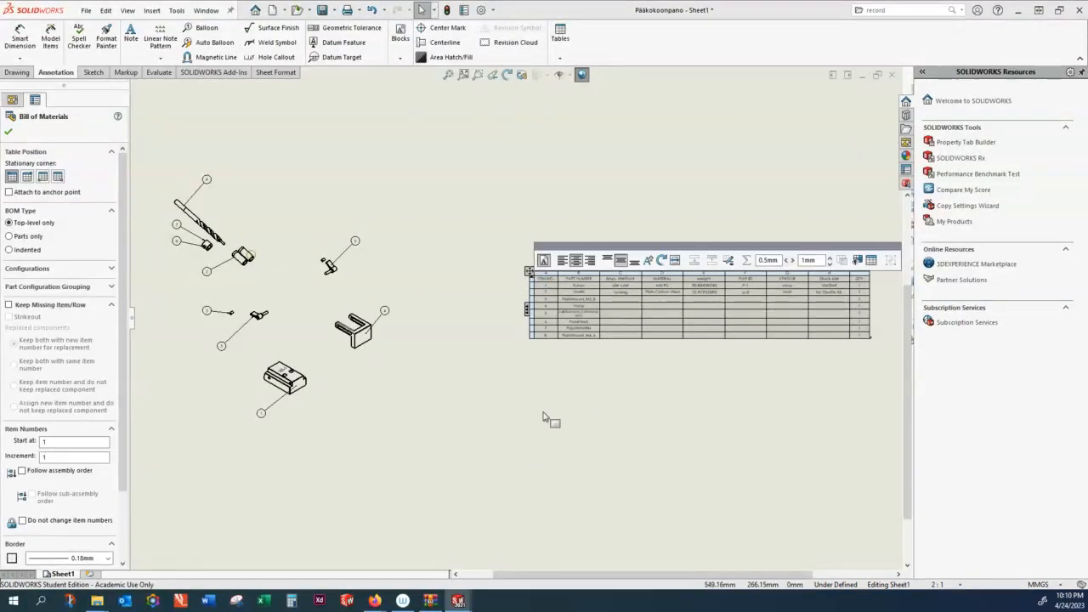
pyautogui.click(487, 413)
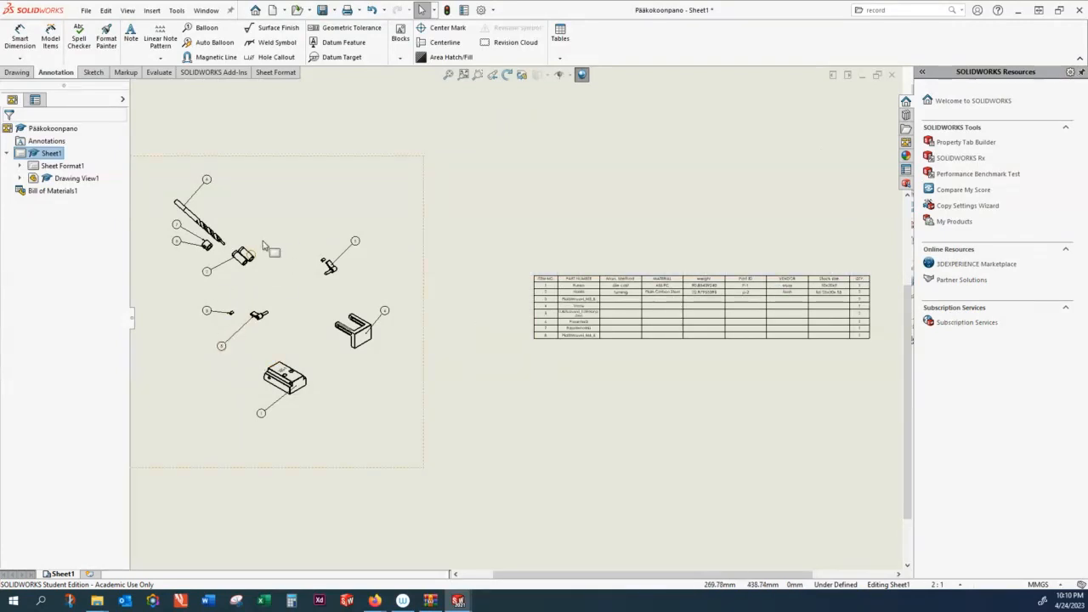
# Load the Pääkokoonpano assembly from the POCKET_HOLE_JIG folder into the View Palette
pyautogui.click(907, 143)
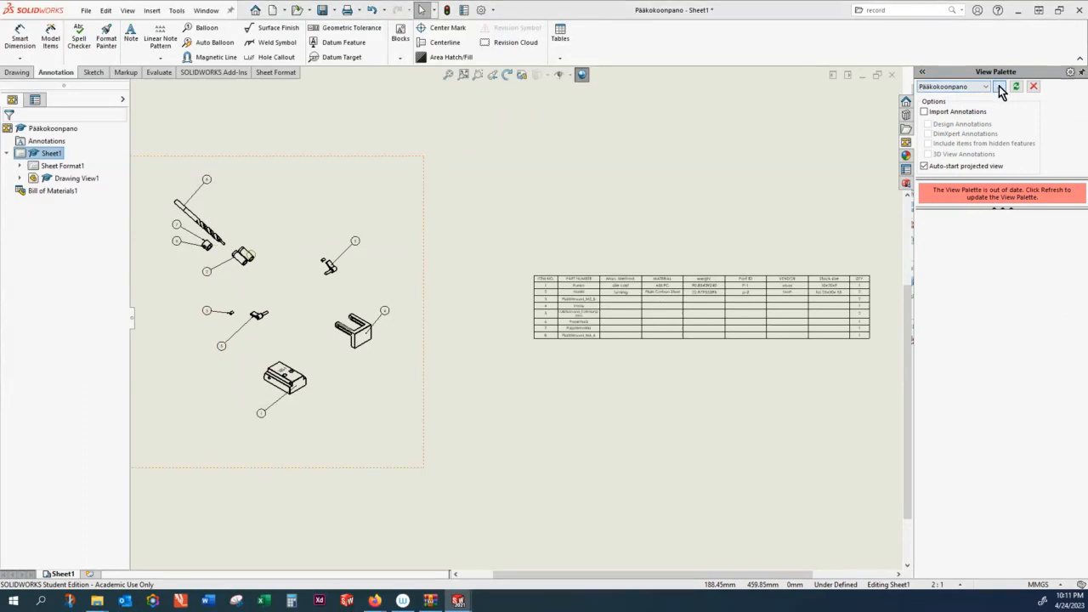
pyautogui.click(999, 88)
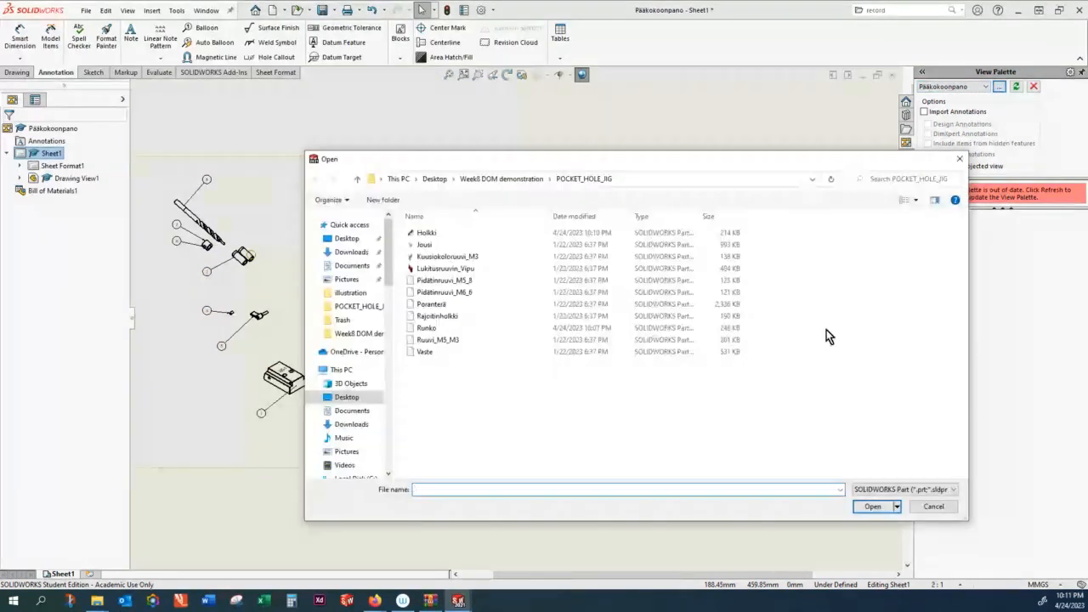
pyautogui.click(904, 489)
pyautogui.click(923, 510)
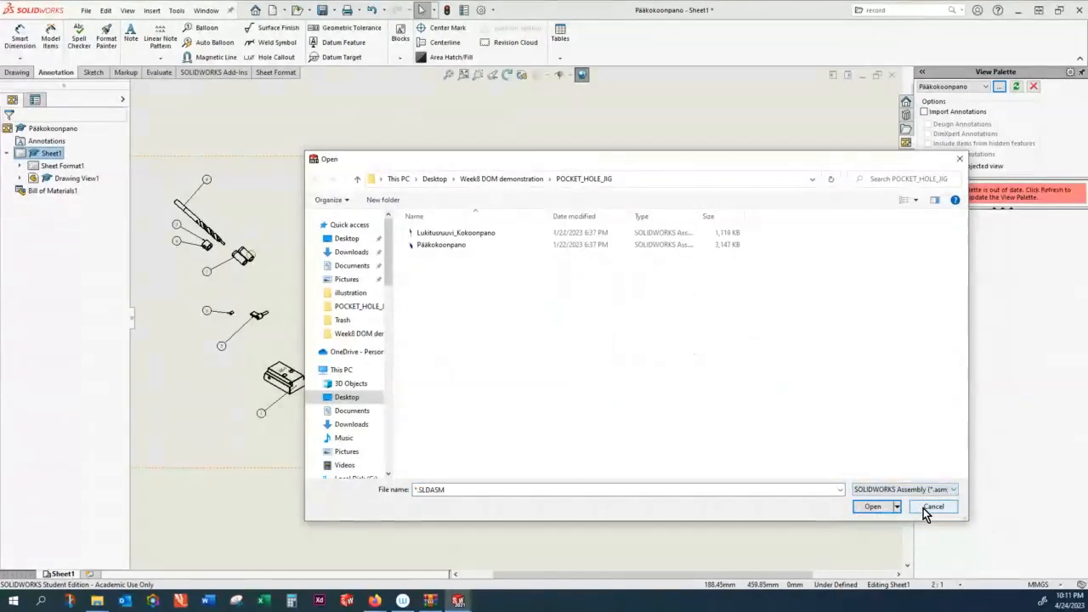
pyautogui.click(442, 244)
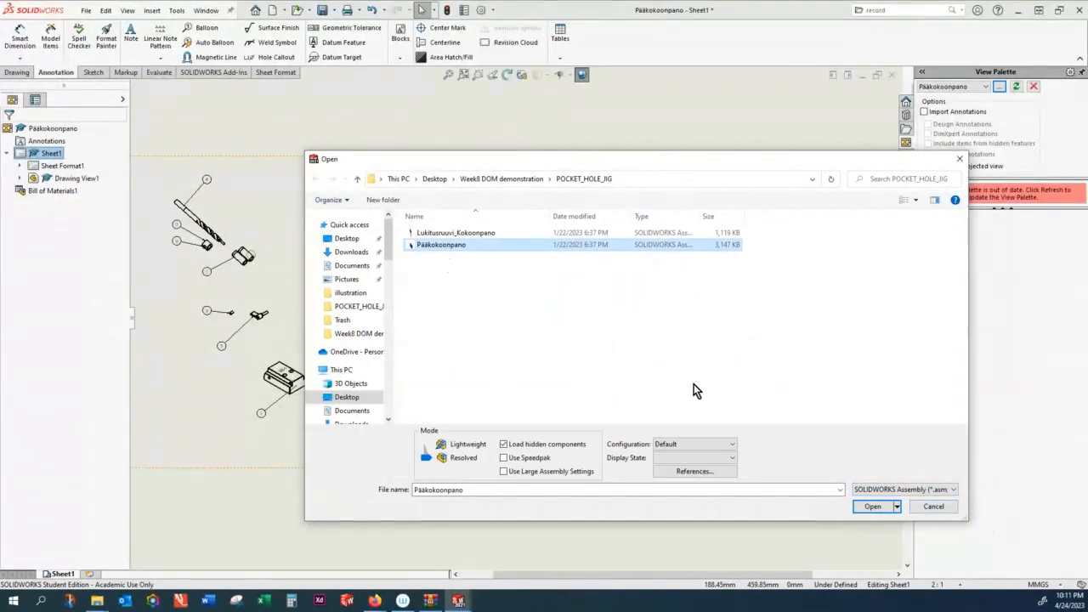
pyautogui.click(869, 506)
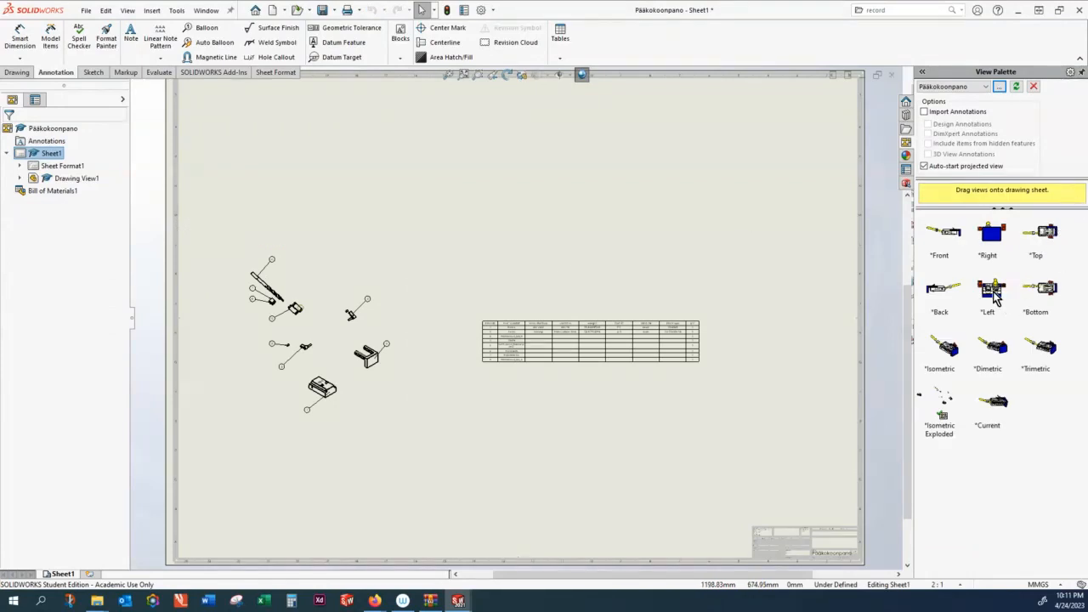
# Place an isometric view above the exploded view and a right view below the bill of materials, without adding projected views
pyautogui.moveTo(954, 358); pyautogui.dragTo(374, 199)
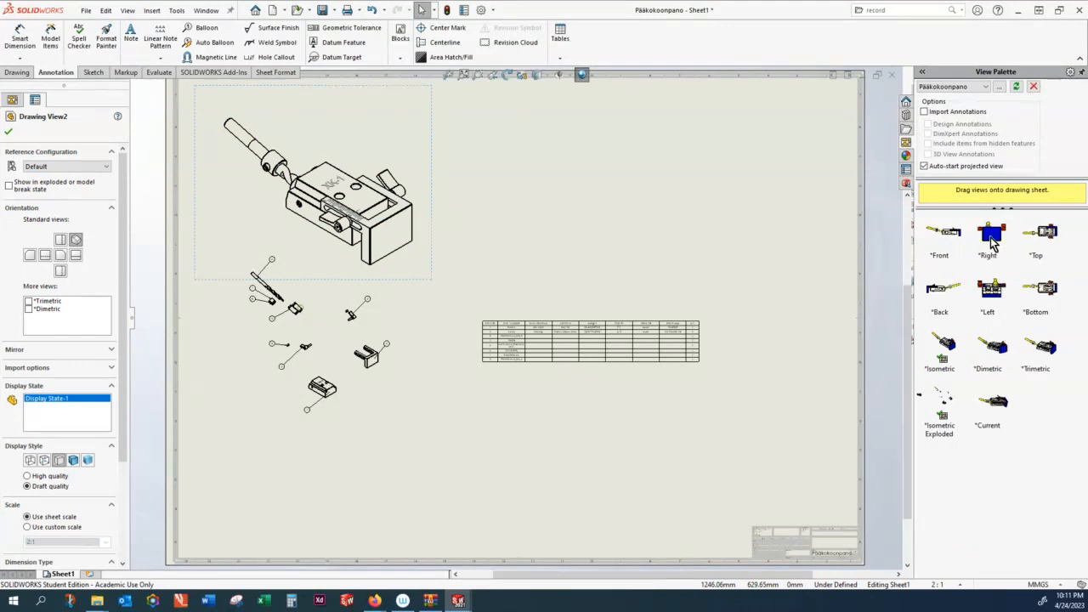
pyautogui.moveTo(991, 244)
pyautogui.mouseDown()
pyautogui.moveTo(821, 384)
pyautogui.moveTo(600, 483)
pyautogui.moveTo(562, 483)
pyautogui.mouseUp()
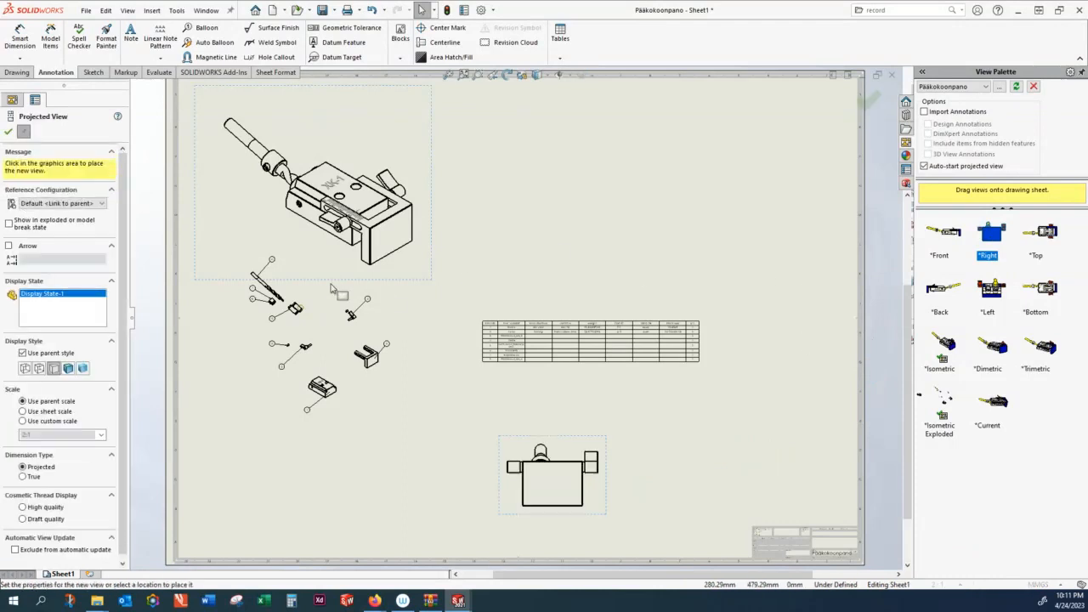
pyautogui.click(7, 133)
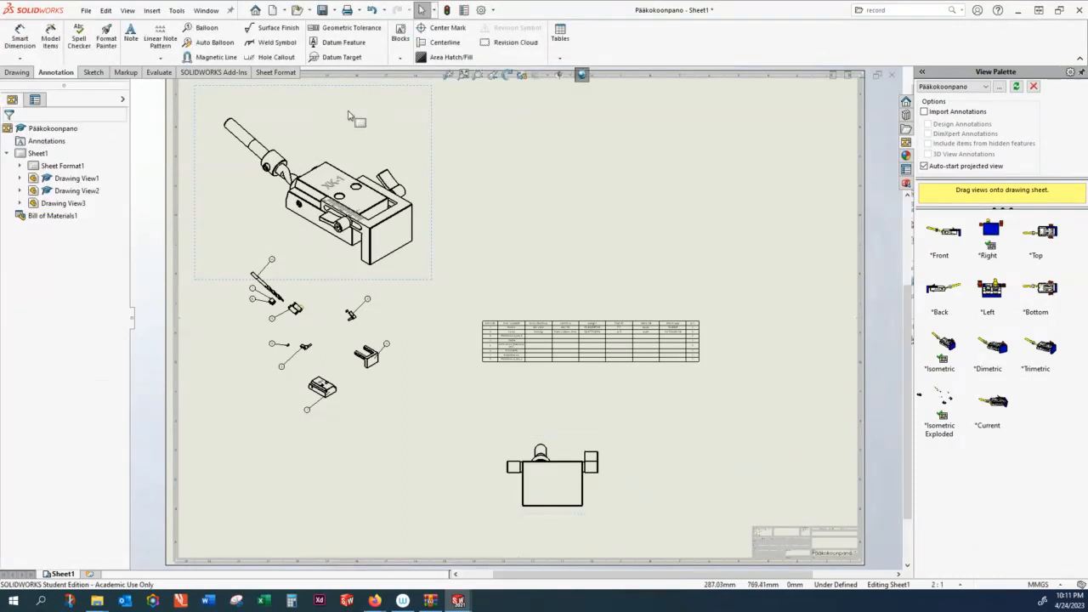
# Set the display style of the large isometric view to Shaded With Edges
pyautogui.click(358, 114)
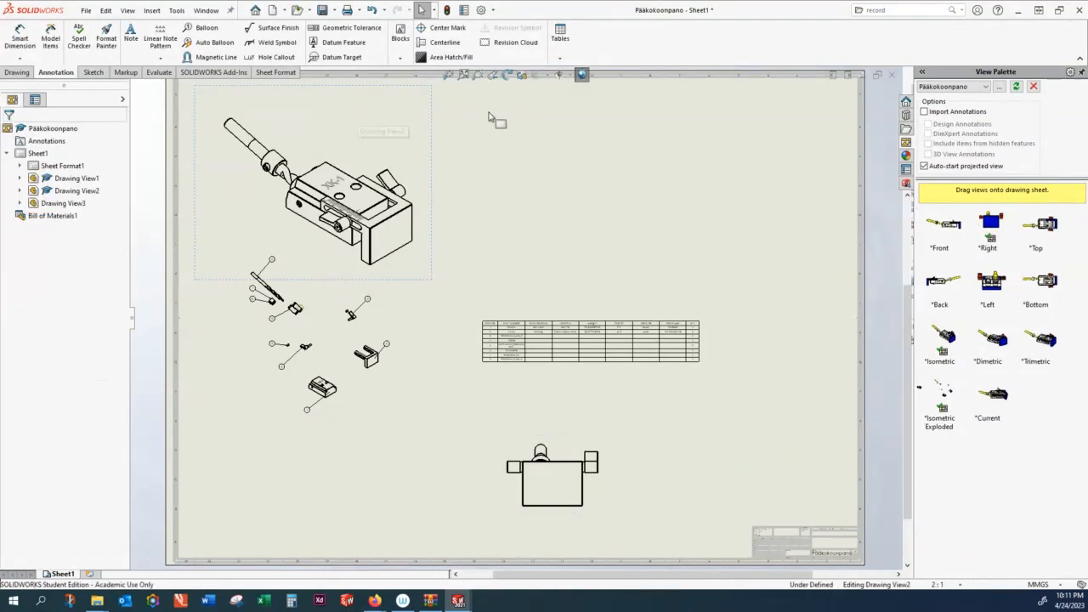
pyautogui.click(548, 78)
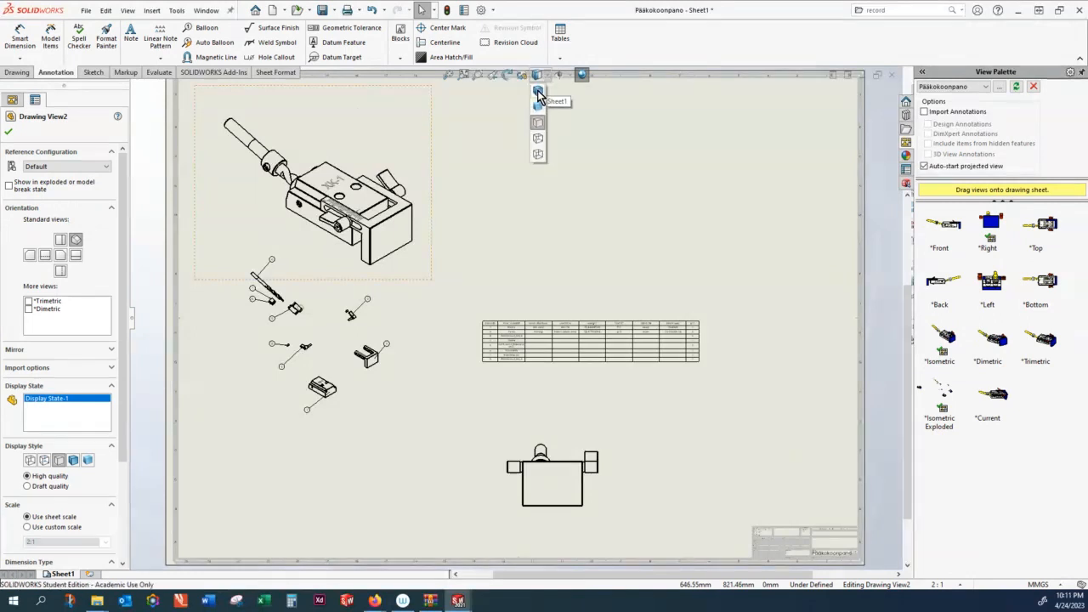
pyautogui.click(537, 93)
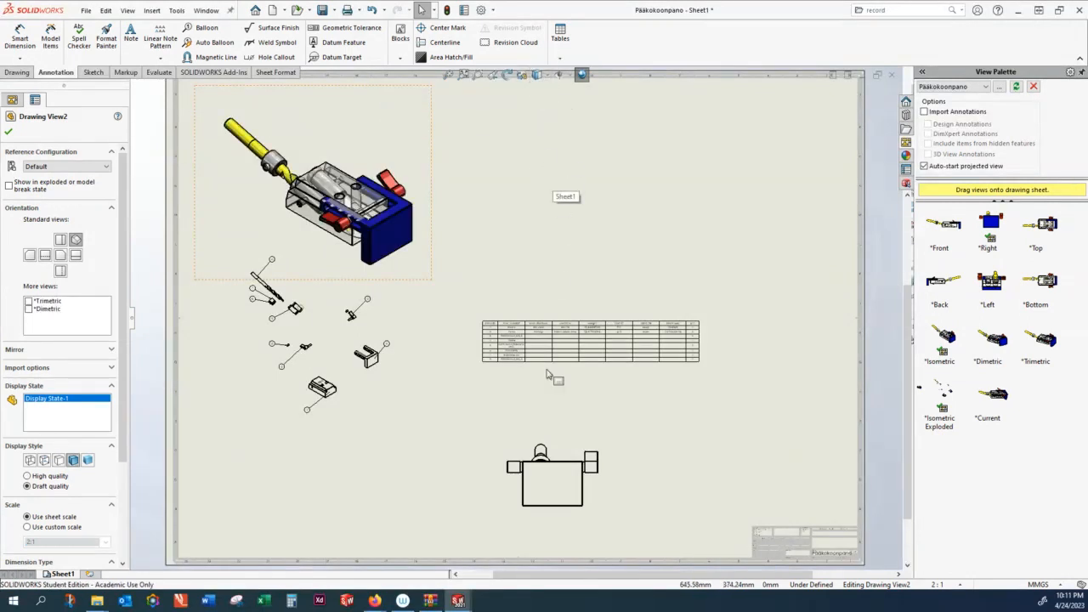
# Set the display style of the right view to Hidden Lines Visible
pyautogui.click(575, 461)
pyautogui.click(548, 77)
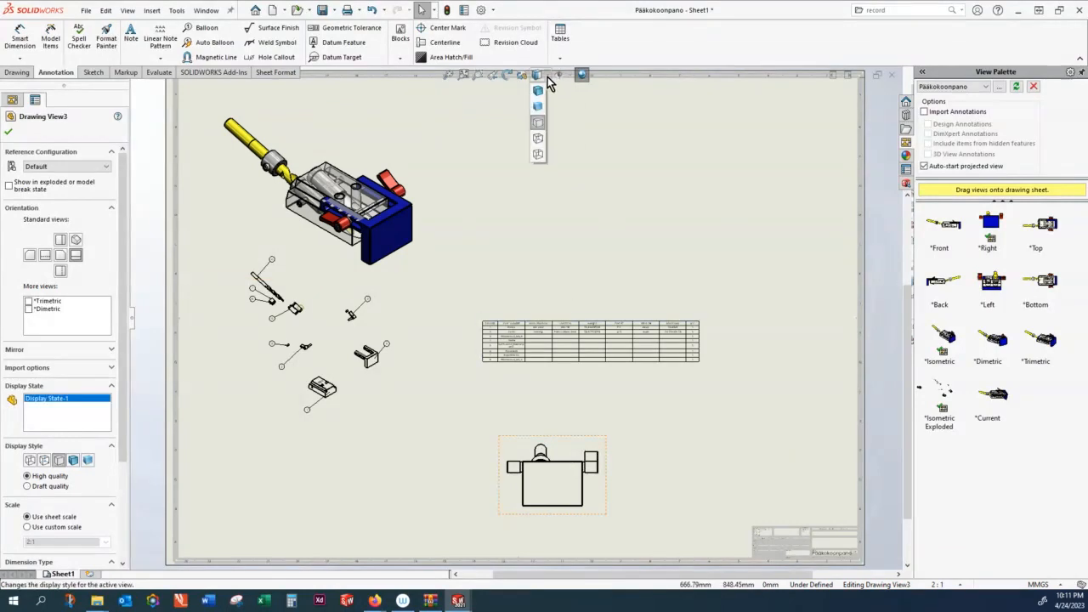
pyautogui.click(539, 138)
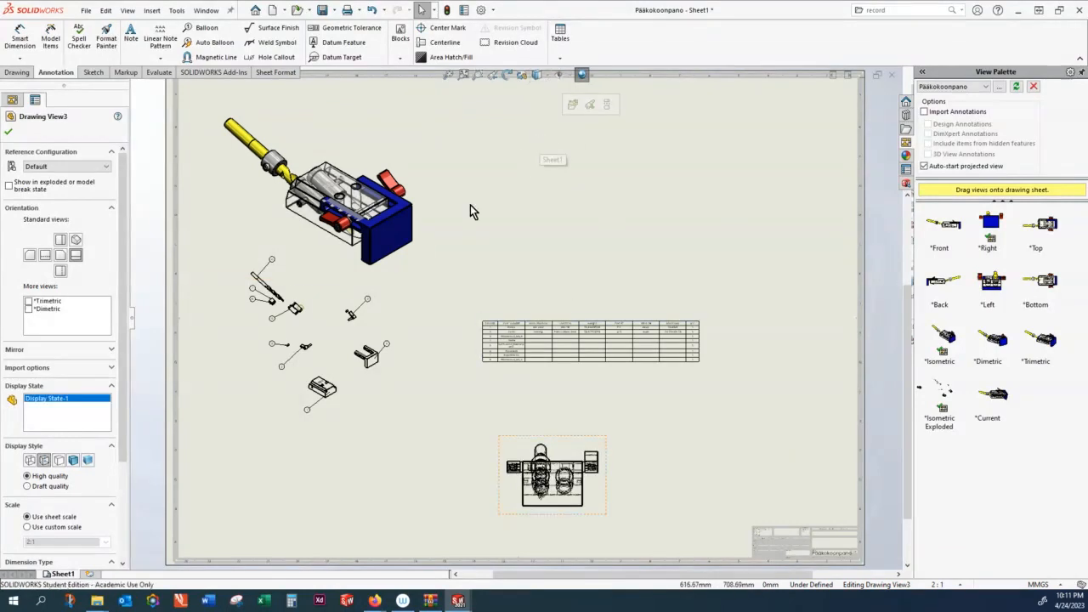
# Set the display style of the ballooned exploded view to Shaded without edges
pyautogui.click(389, 313)
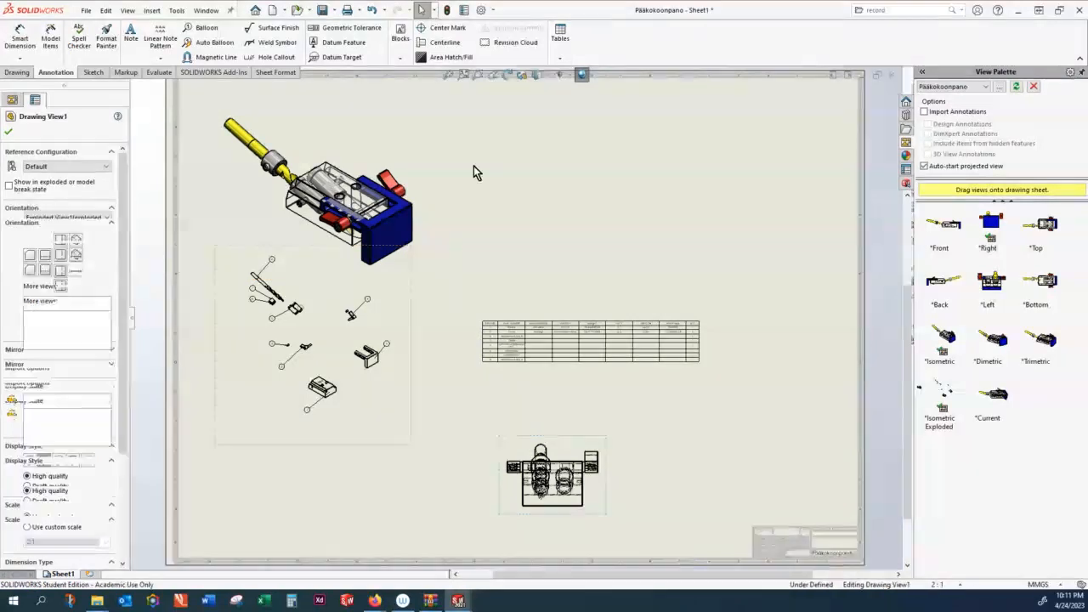
pyautogui.click(549, 76)
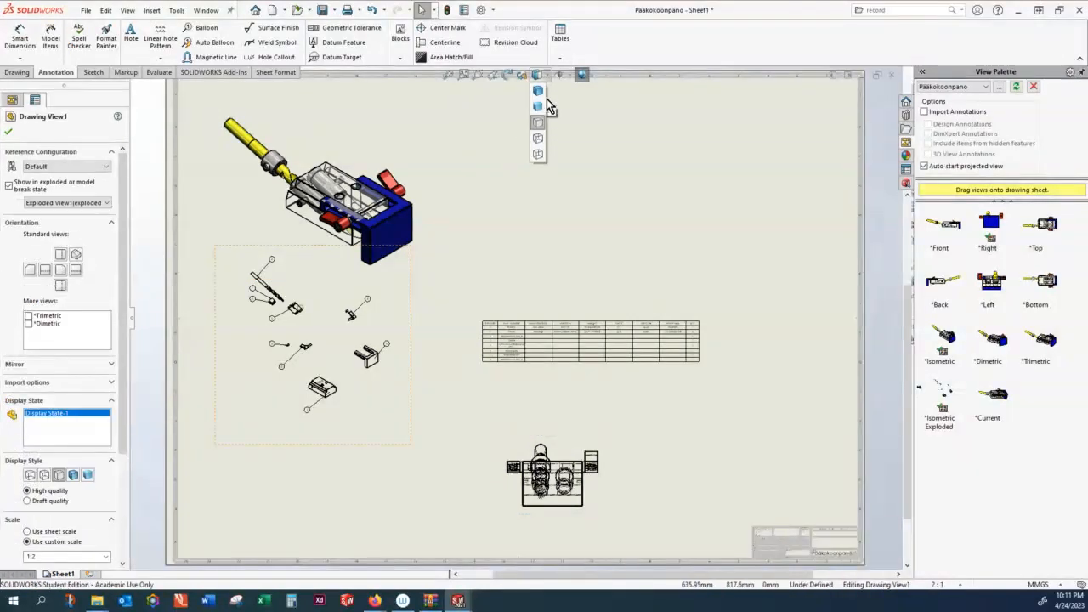
pyautogui.click(538, 117)
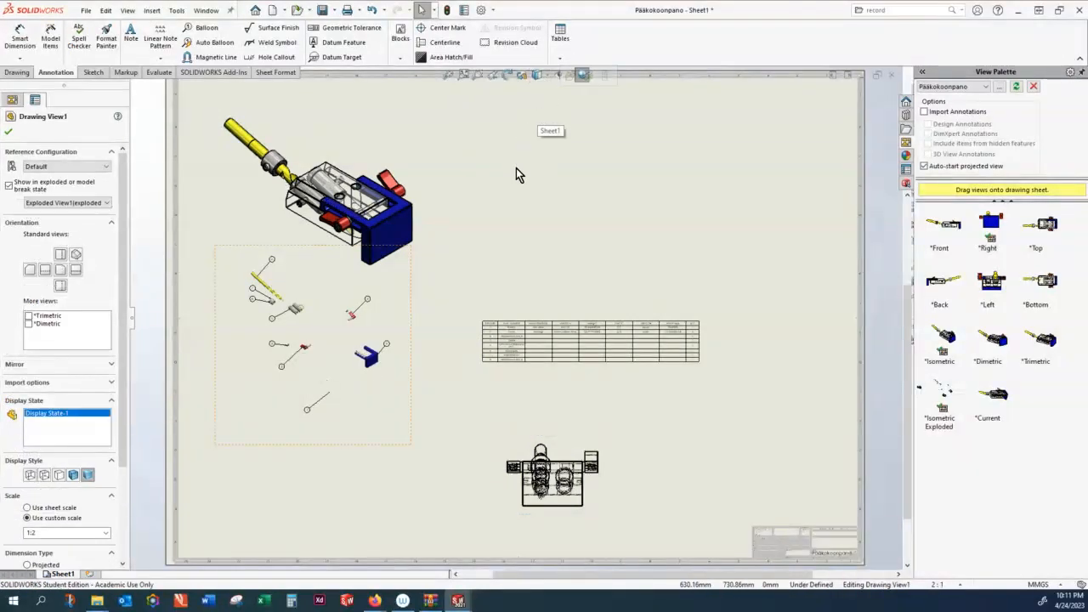
pyautogui.click(731, 214)
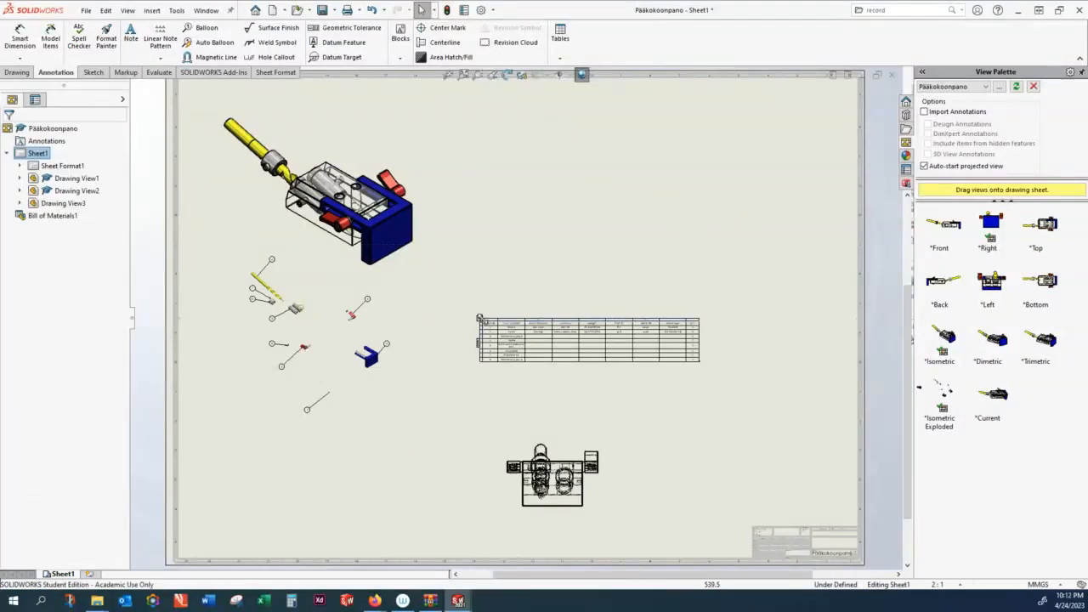
# Move the bill of materials down and towards the sheet's right border, above the title block
pyautogui.moveTo(481, 321); pyautogui.dragTo(621, 380)
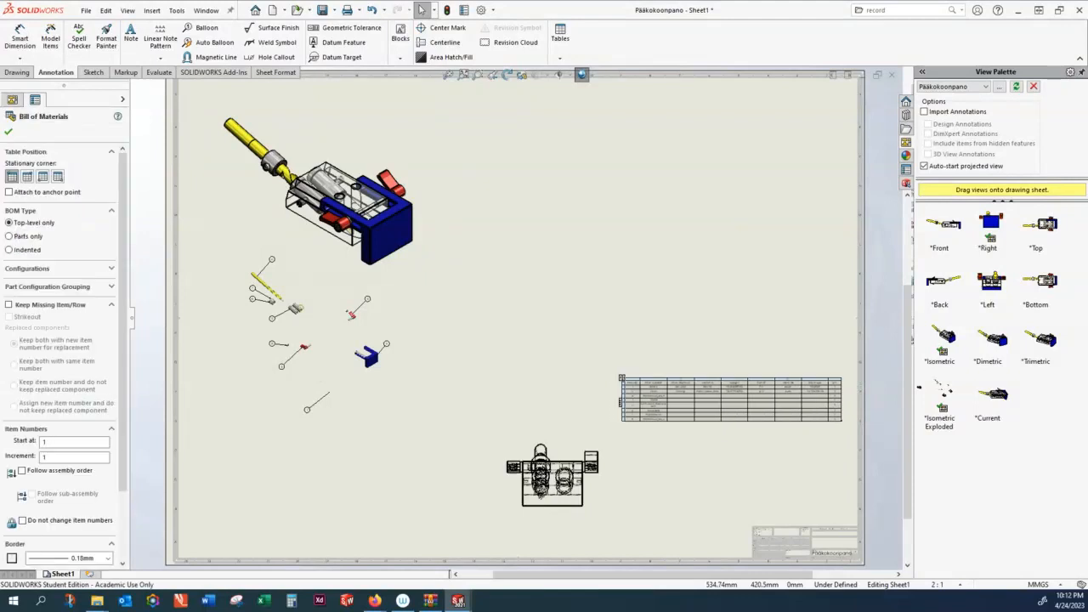
pyautogui.click(502, 331)
pyautogui.scroll(-2, 312, 328)
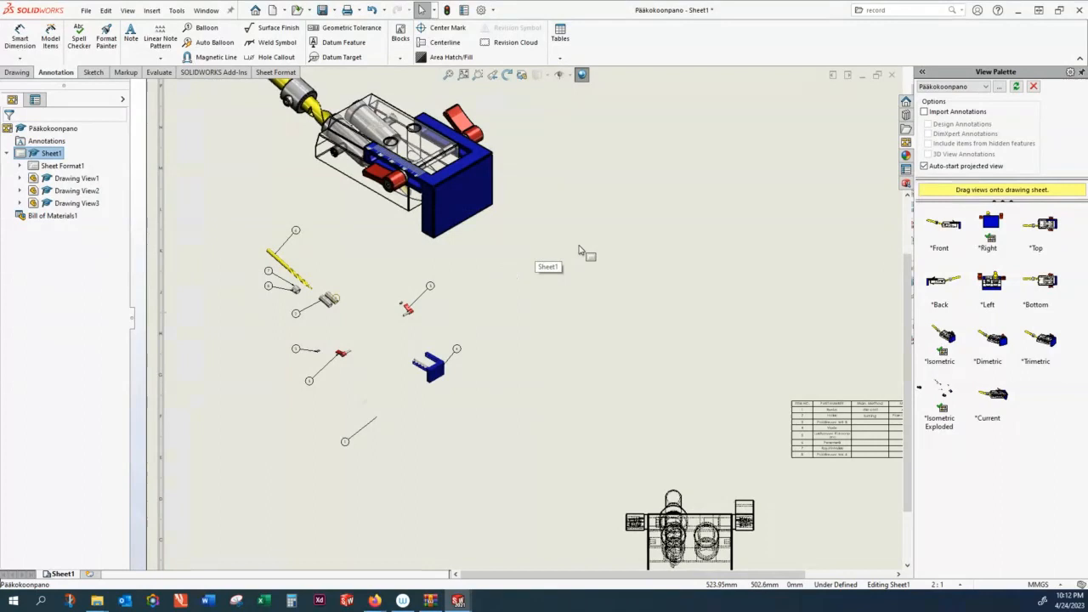
pyautogui.press('f')
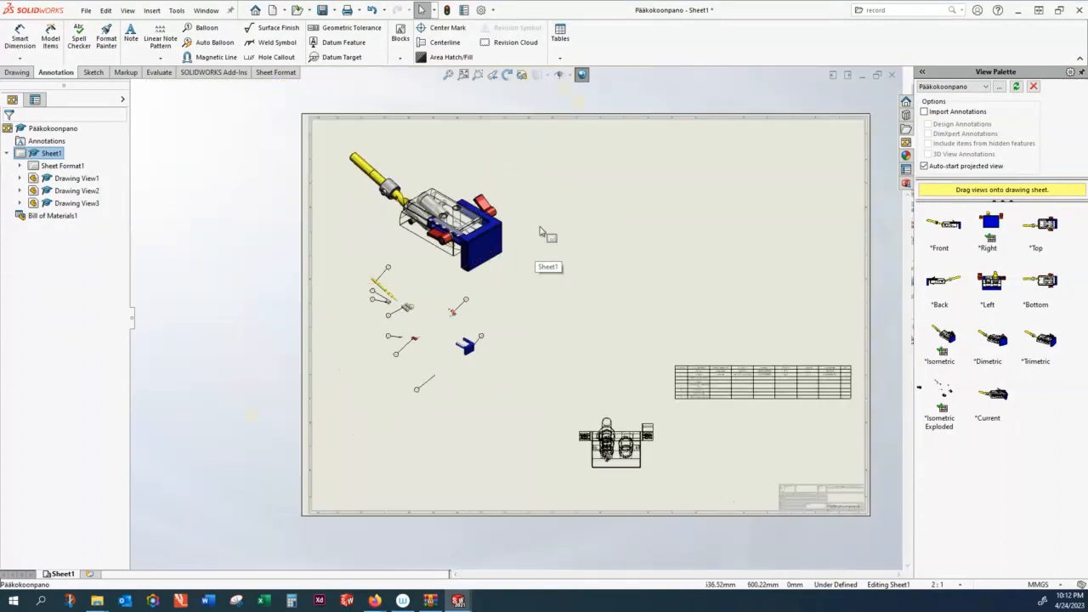